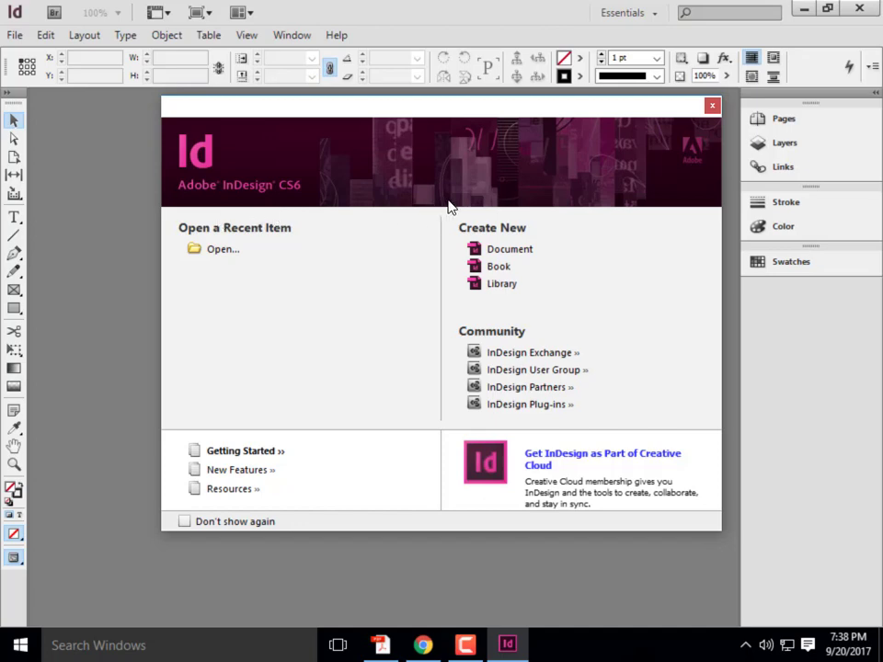
Create a one-page Letter print document with facing pages turned off and the default 3p0 margins.
left_click(526, 253)
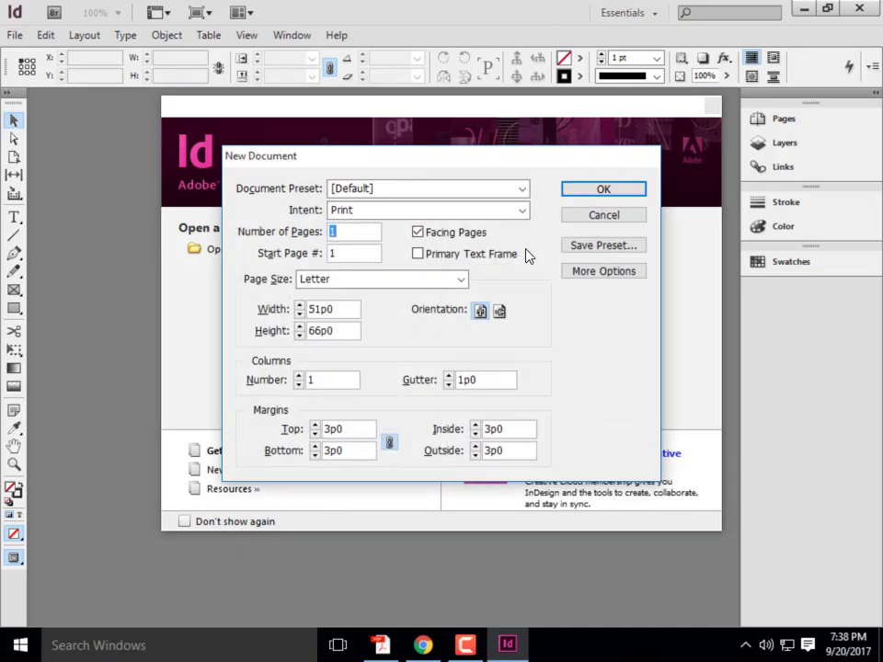
left_click(417, 233)
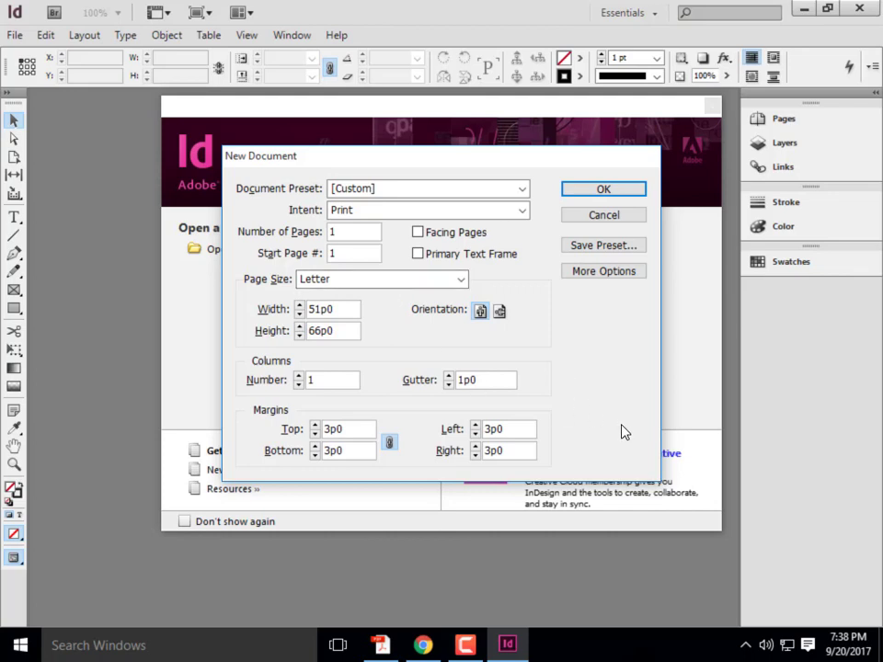
left_click(354, 428)
left_click(604, 190)
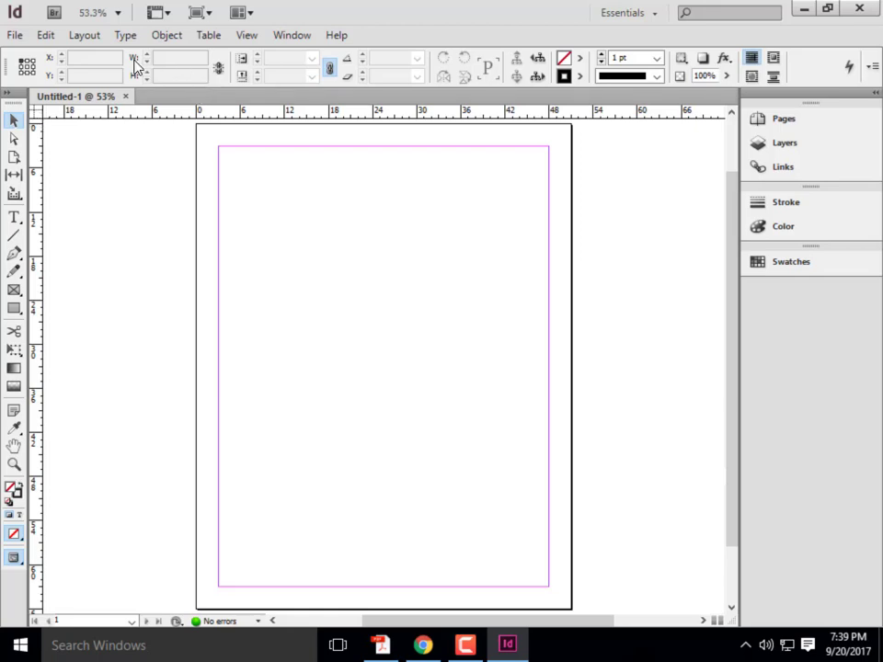
Set all four page margins to 2 inches, keeping them linked.
left_click(84, 35)
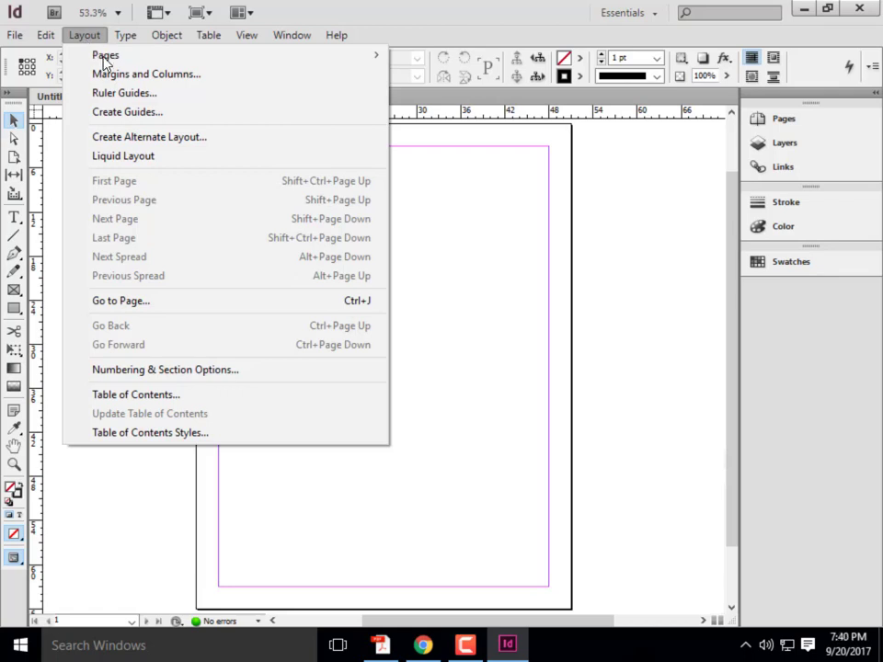
left_click(109, 73)
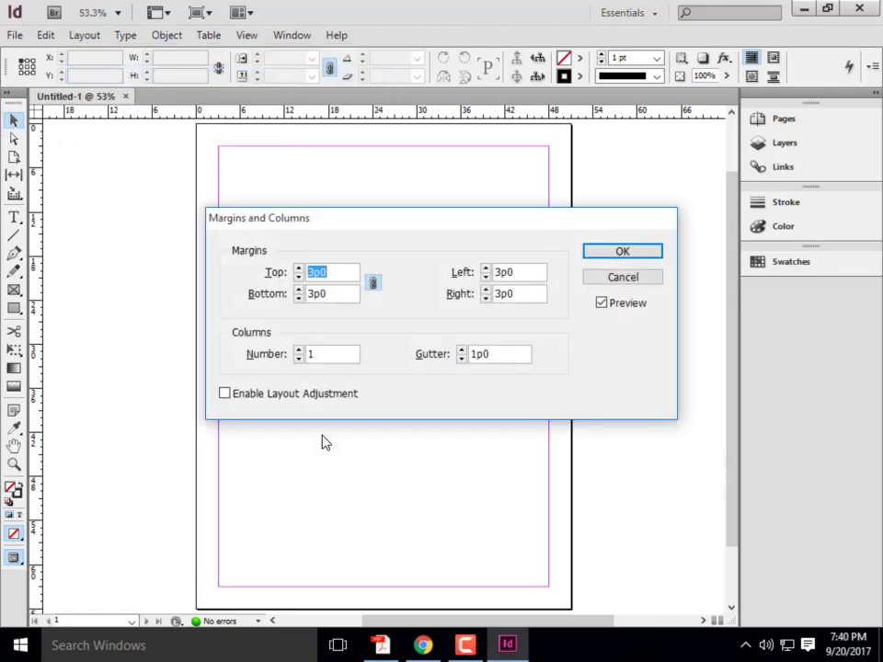
left_click(373, 282)
left_click(340, 275)
left_click_drag(334, 273, 280, 273)
type("2\"")
left_click(339, 296)
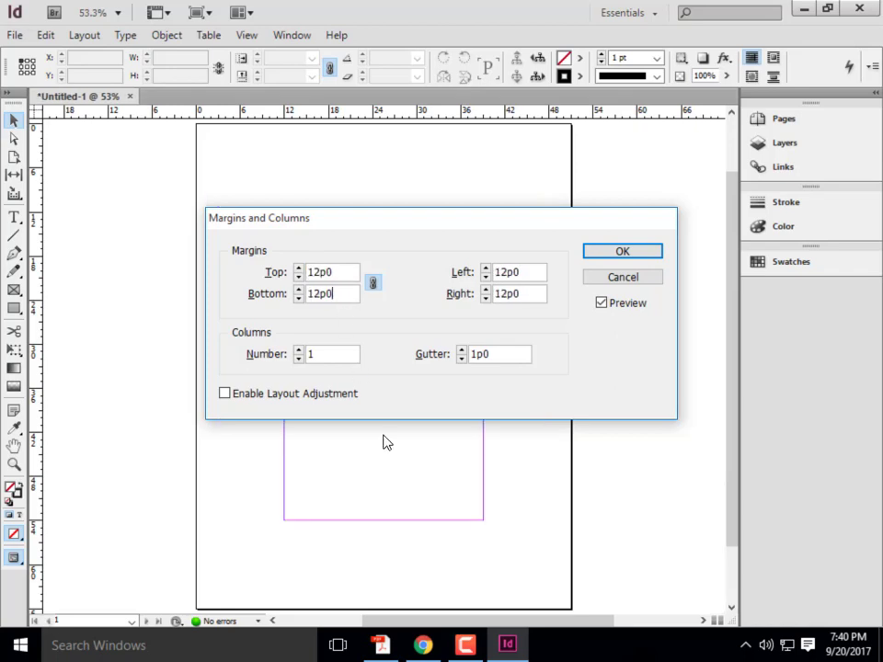
Unlink the margins and set only the bottom margin to 1.5 inches (9p0).
left_click(373, 284)
double_click(339, 297)
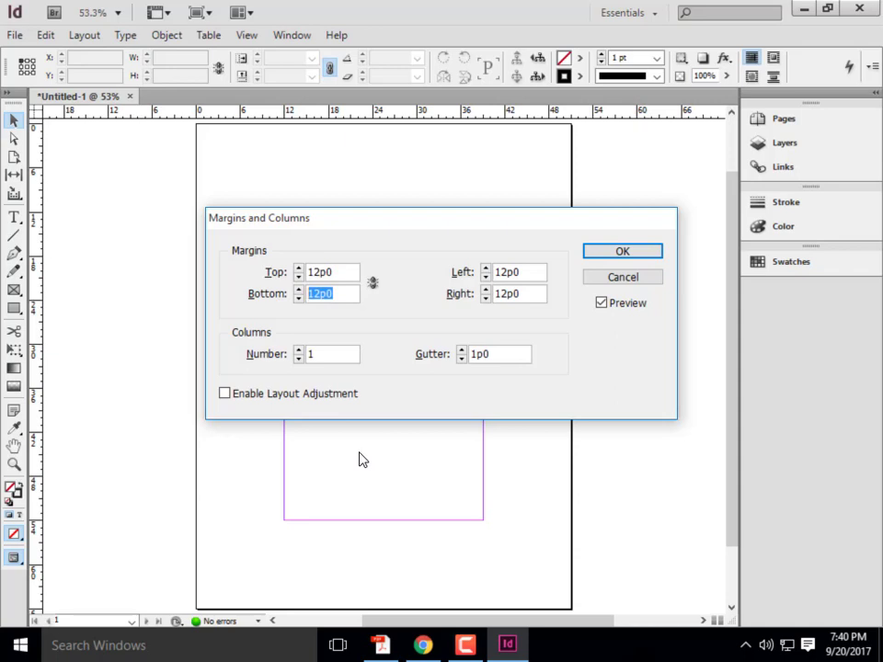
type("1.5")
key("Return")
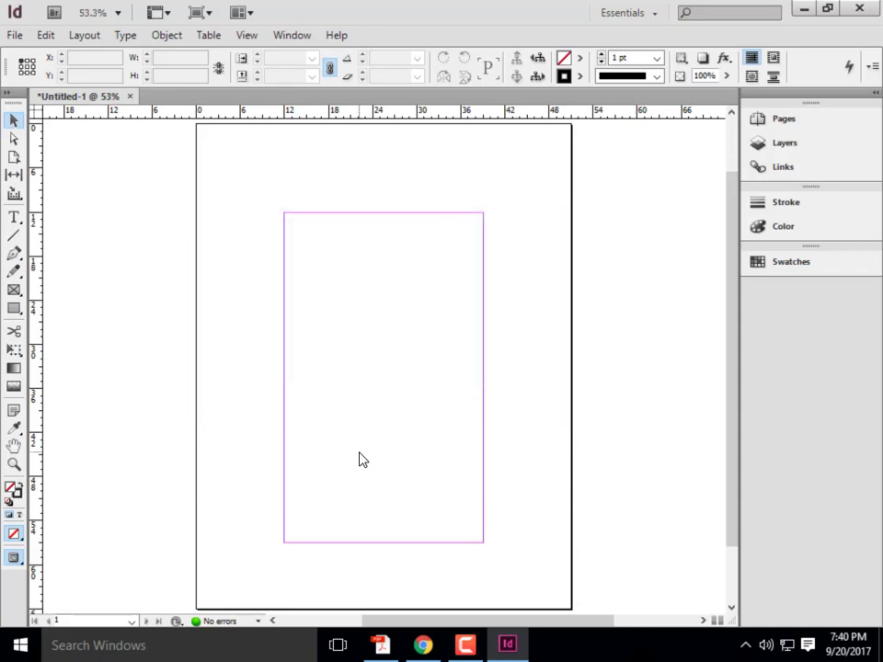
Set the page's left margin to 0.5 inch and its right margin to 1.5 inches.
left_click(82, 36)
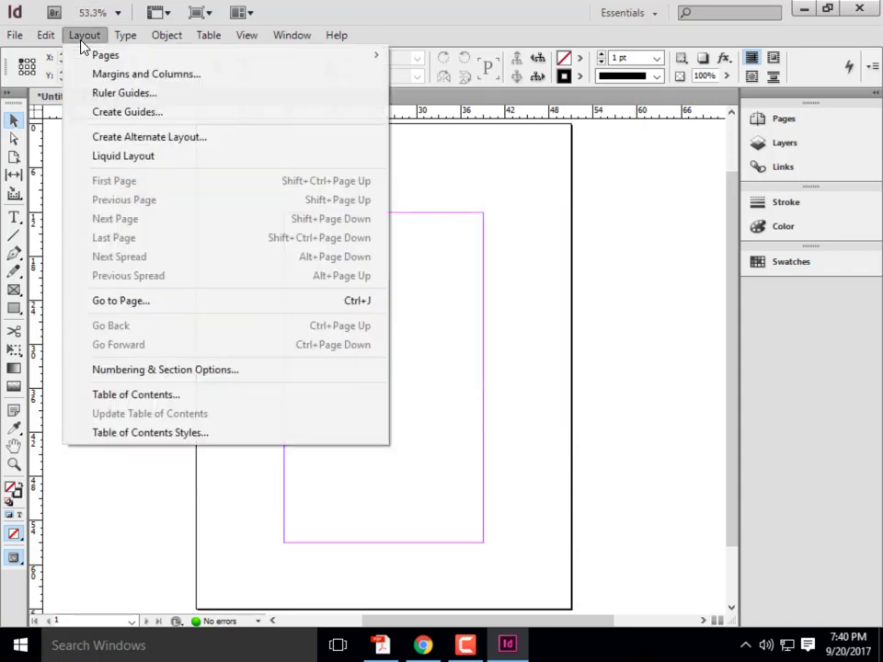
left_click(134, 77)
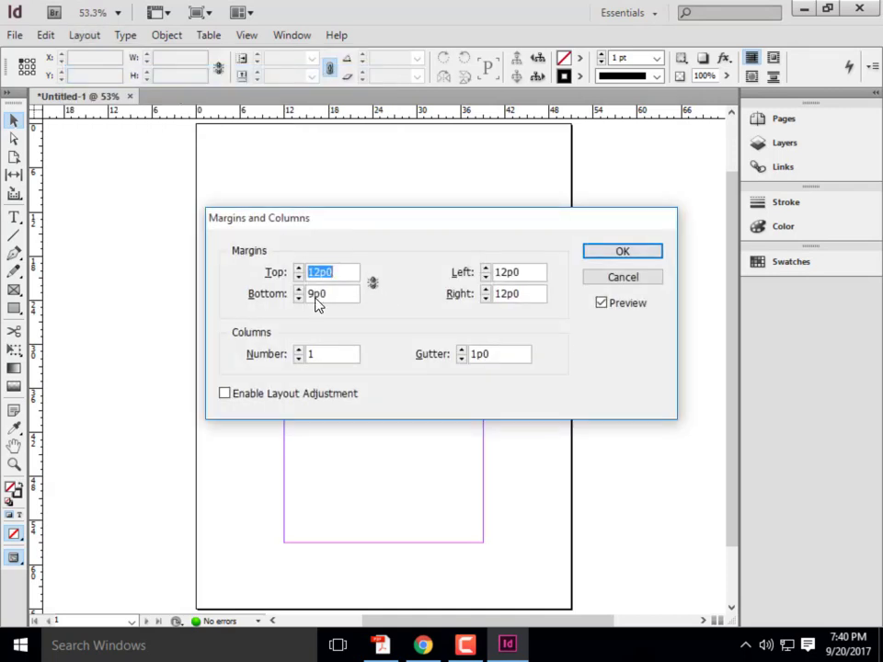
double_click(520, 272)
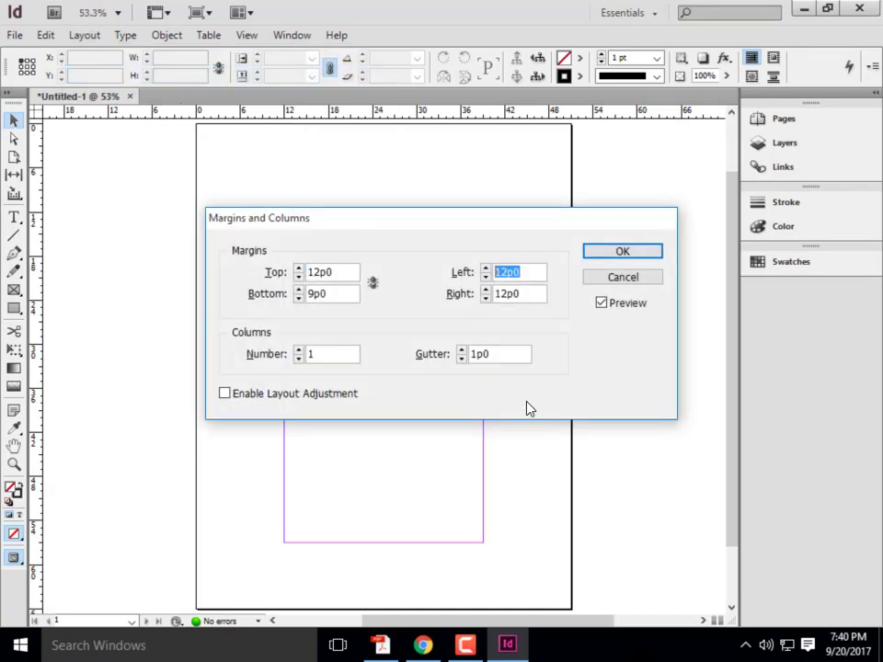
type(".5\"")
double_click(526, 295)
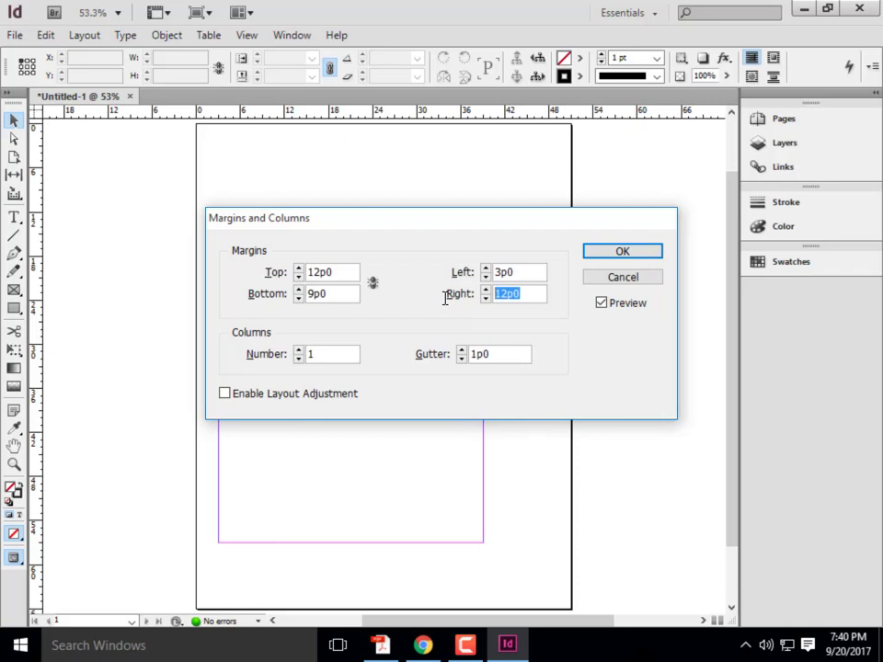
type("1\"")
key("BackSpace")
key("BackSpace")
type("1.5\"")
left_click(623, 252)
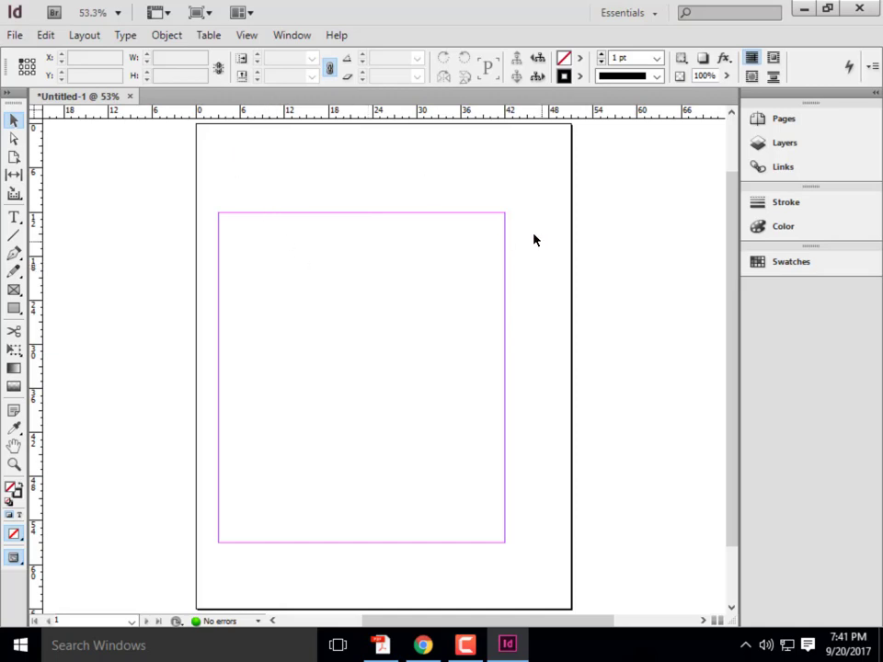
Link the page margins again and set all four to 0.
left_click(85, 35)
left_click(100, 74)
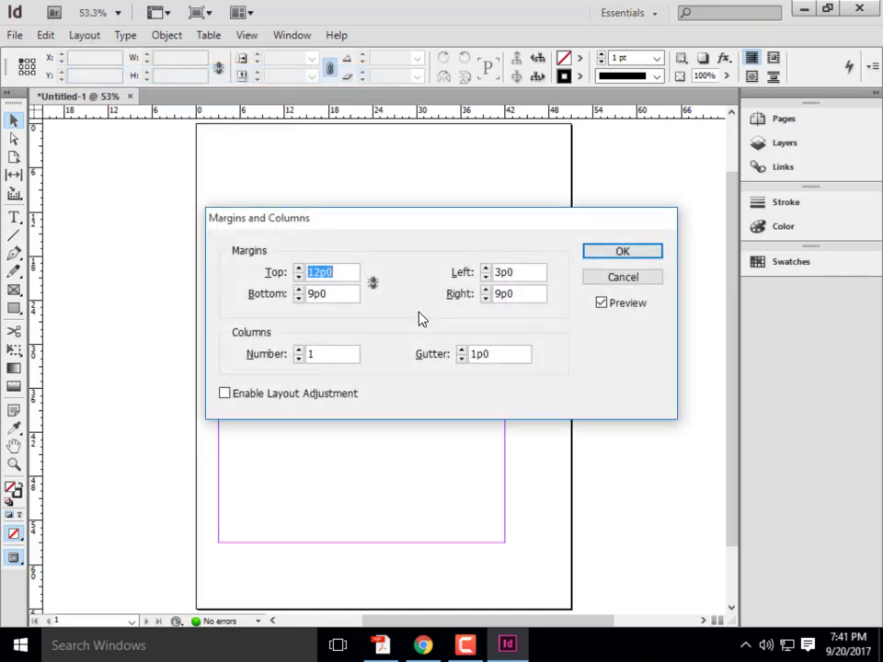
left_click(372, 284)
key("alt+t")
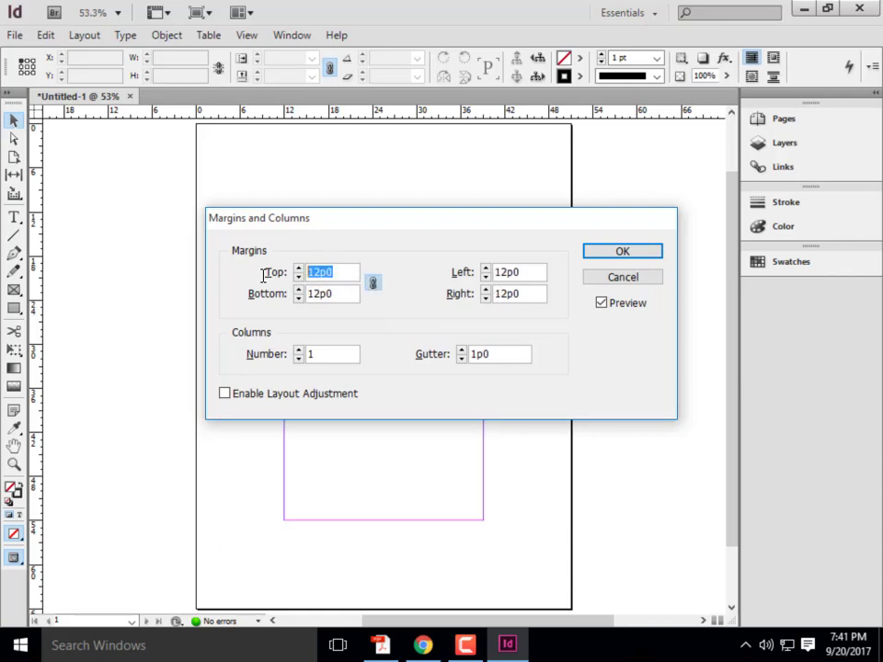
type("0")
left_click(319, 296)
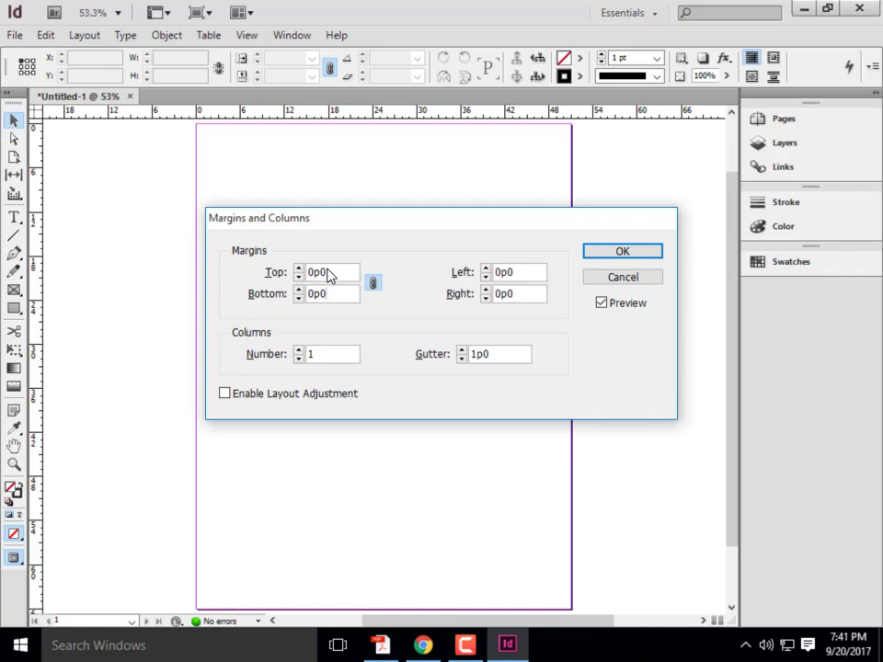
left_click(637, 253)
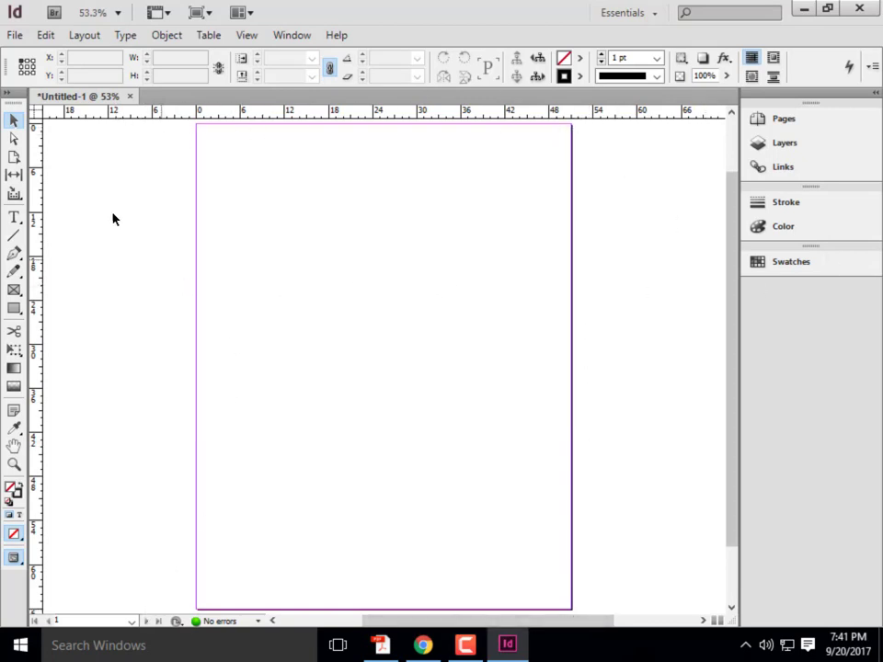
Change the ruler units to inches and check the page's edges against the rulers.
right_click(37, 114)
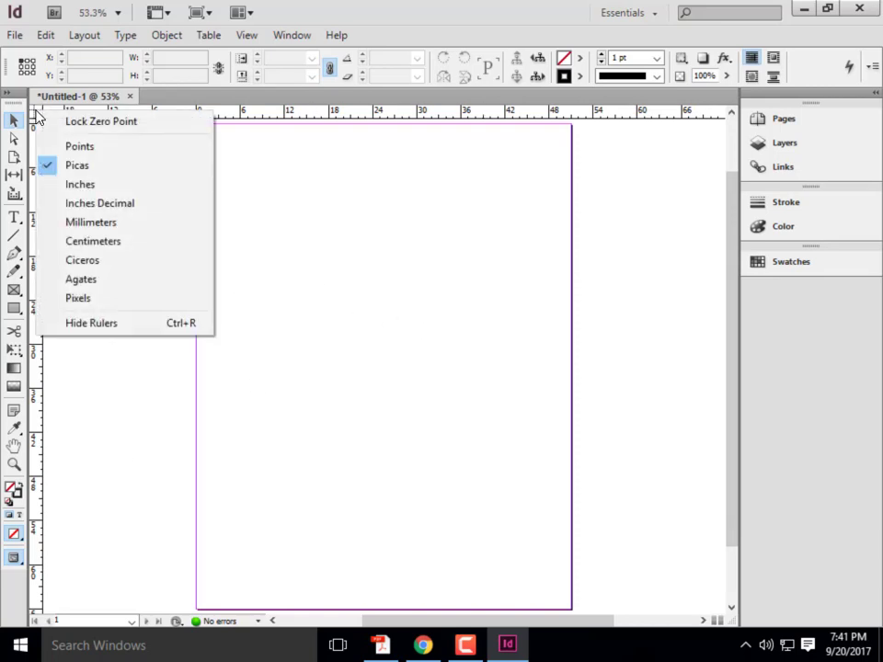
left_click(88, 184)
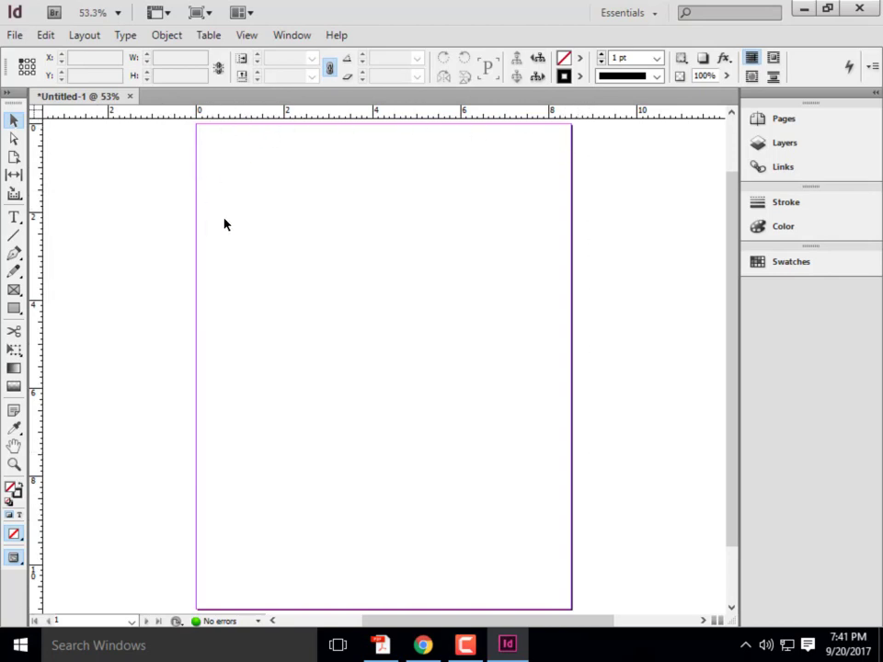
scroll(292, 170, "down", 2)
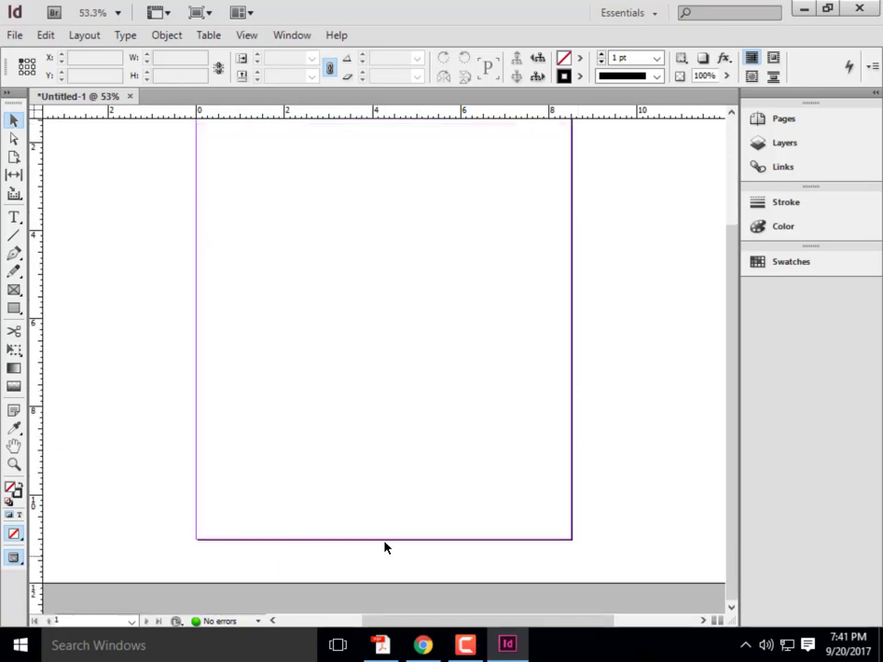
scroll(608, 222, "up", 4)
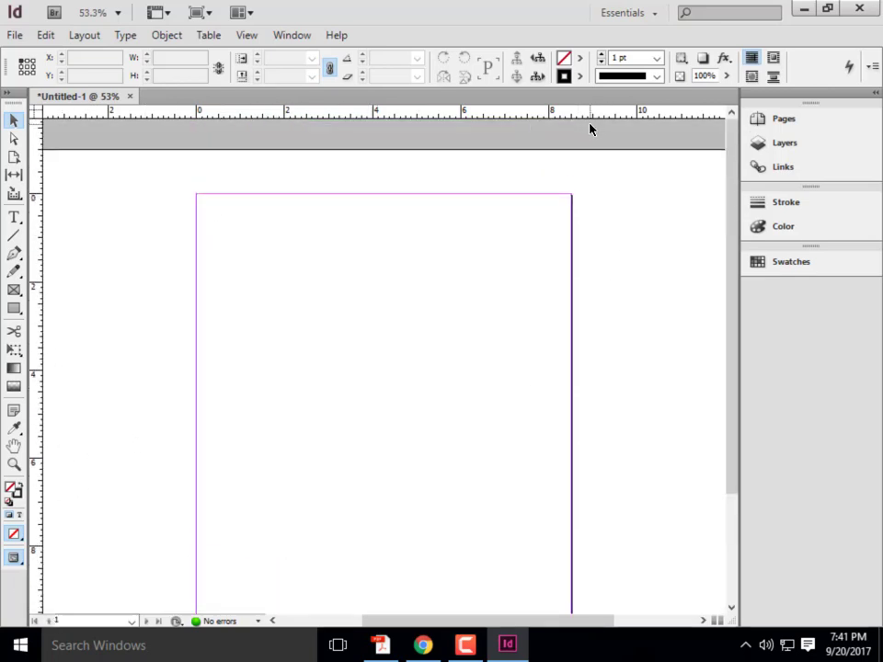
scroll(469, 268, "down", 3)
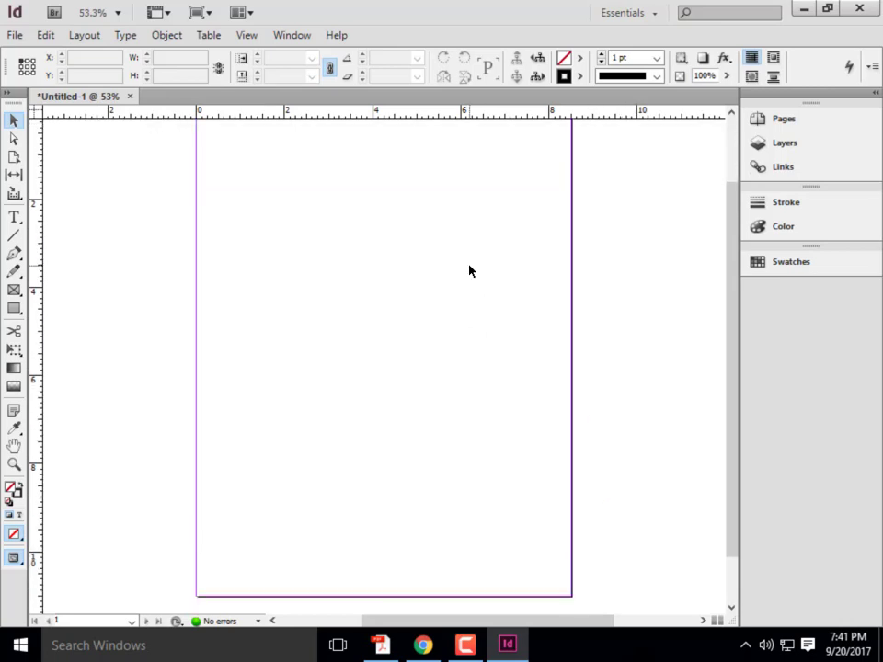
scroll(471, 304, "up", 1)
Draw a text frame about 3.75 in wide and 10.15 in tall down the left half of the page, about 0.425 in from its edges.
key("ctrl+minus")
key("ctrl+minus")
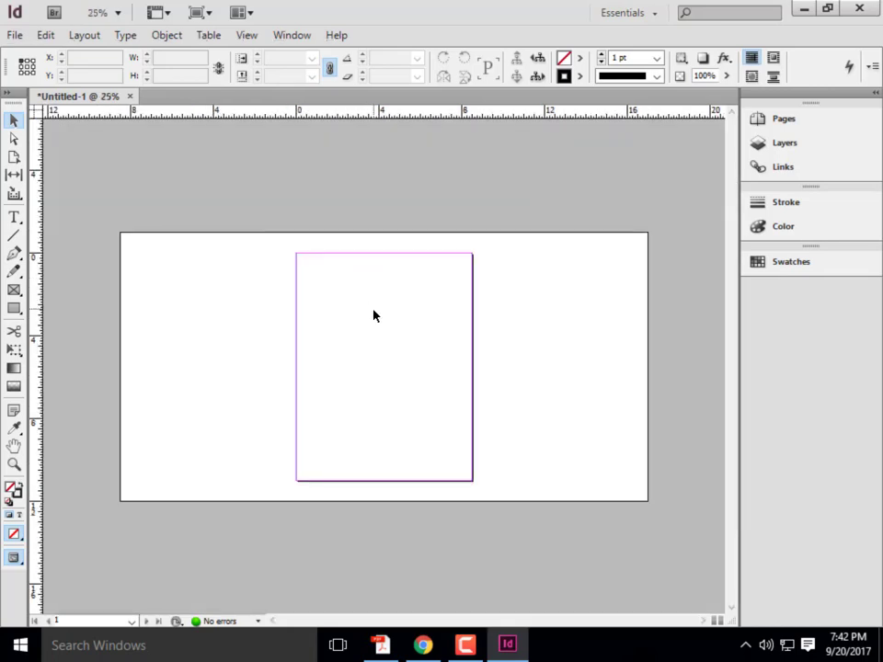
key("ctrl+equal")
scroll(194, 299, "down", 1)
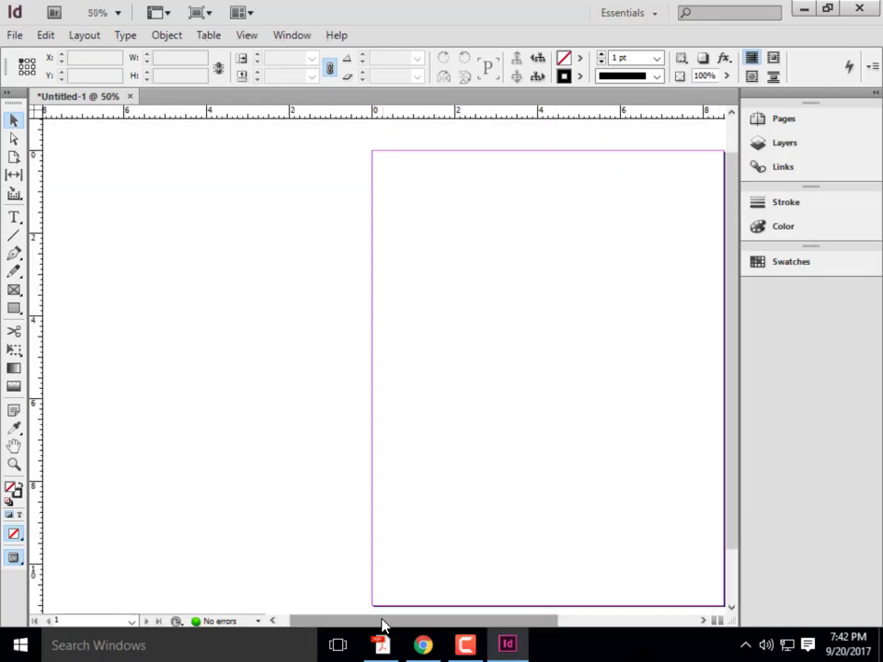
left_click_drag(384, 626, 465, 626)
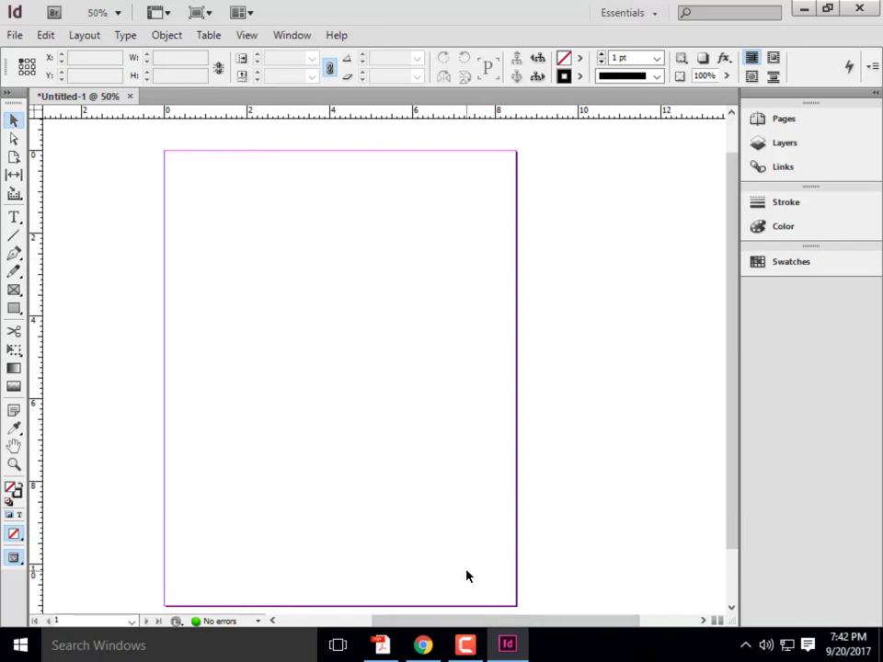
left_click(13, 218)
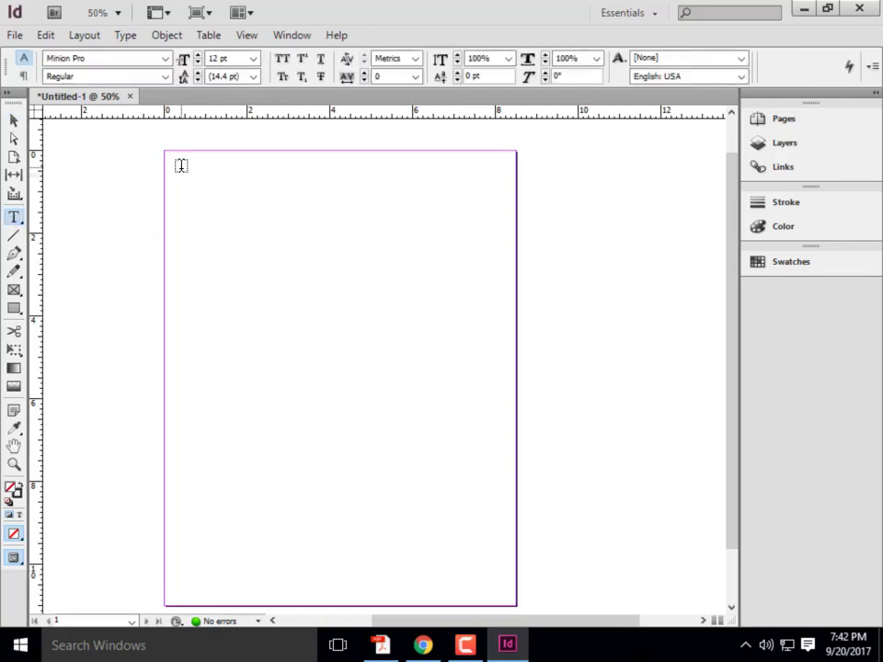
left_click_drag(181, 168, 335, 584)
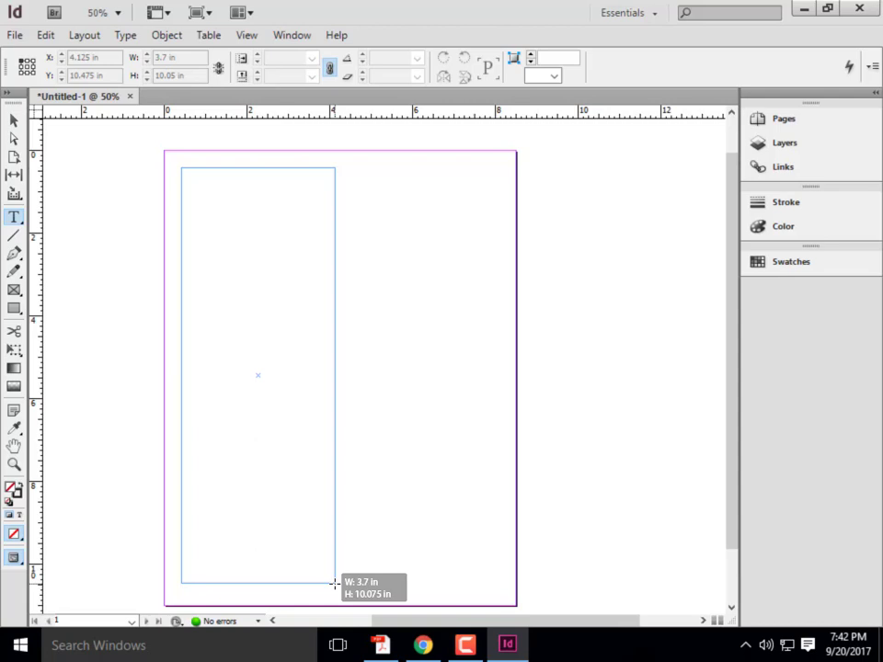
left_click_drag(334, 582, 337, 590)
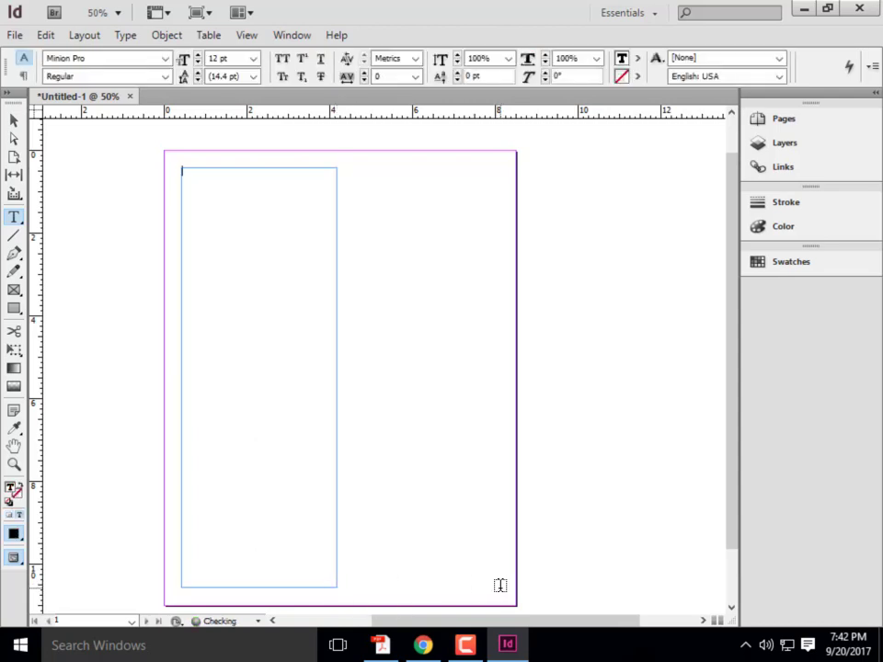
Enter some random filler characters in the text frame and delete them again.
type("sdjlfhas;dlfjk;asldkfj;alsdkfjas;ldkfjsa;ldkfjs")
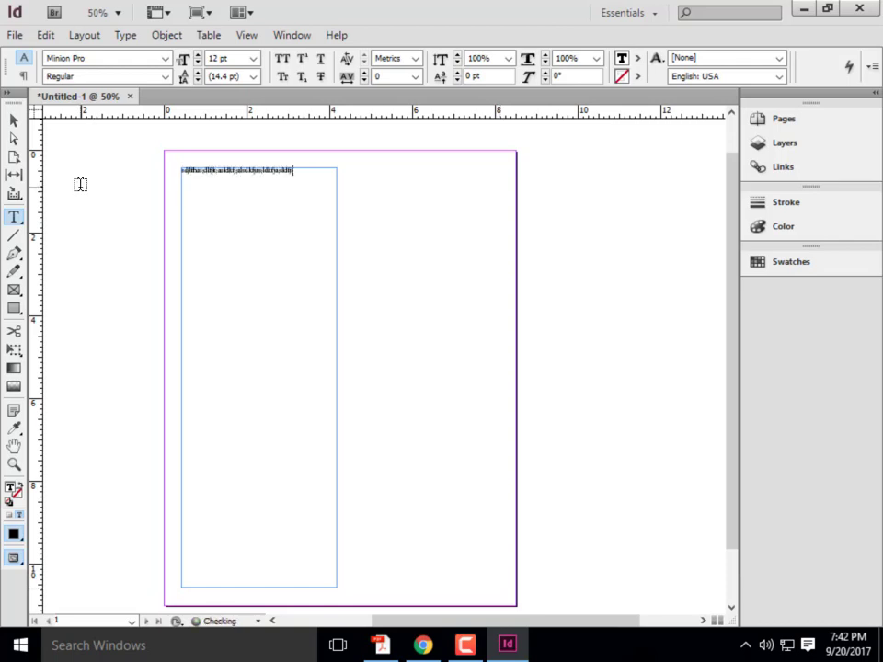
type("a;lskdjf;alskdjfasl;dkfjas")
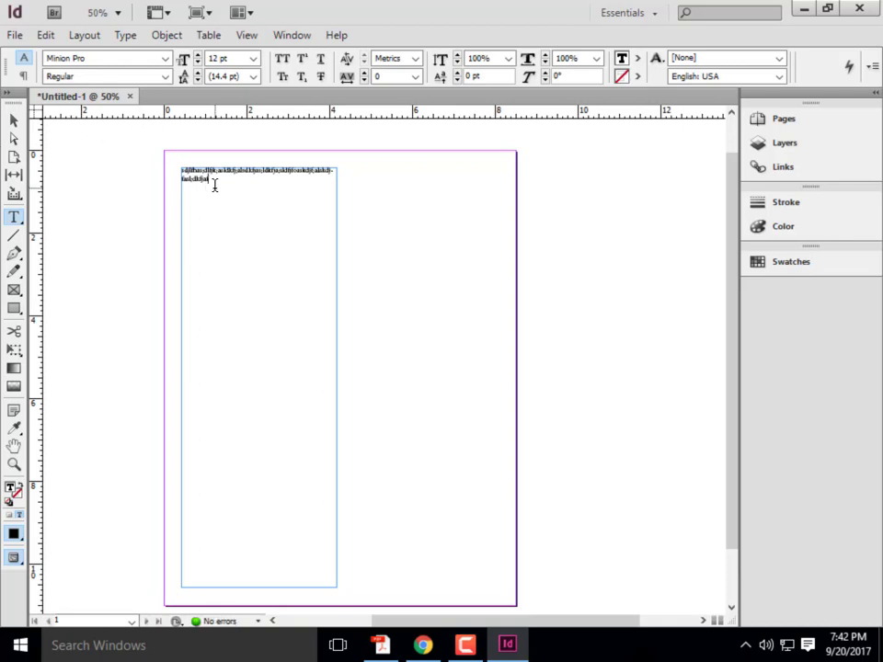
left_click_drag(215, 184, 157, 165)
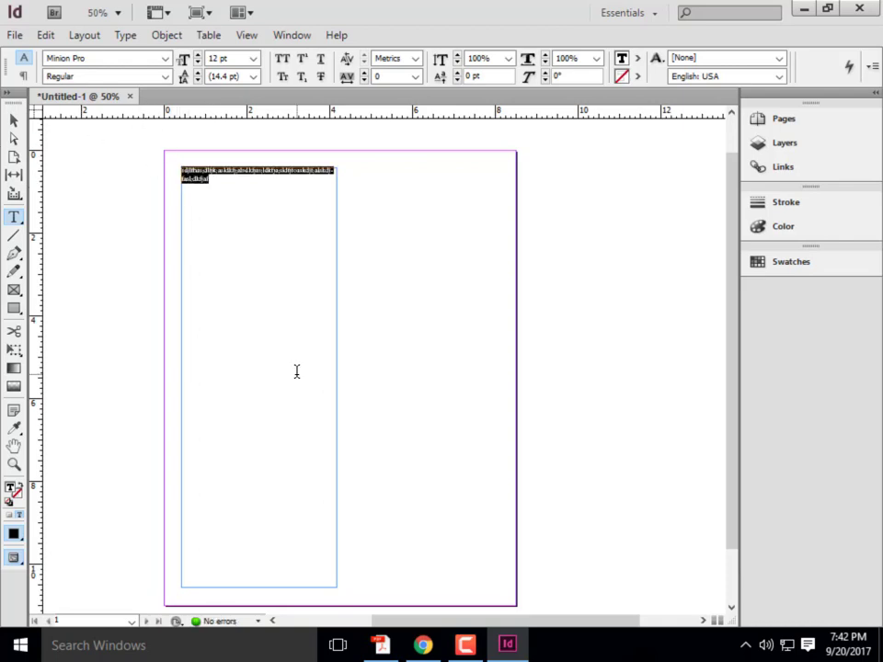
key("BackSpace")
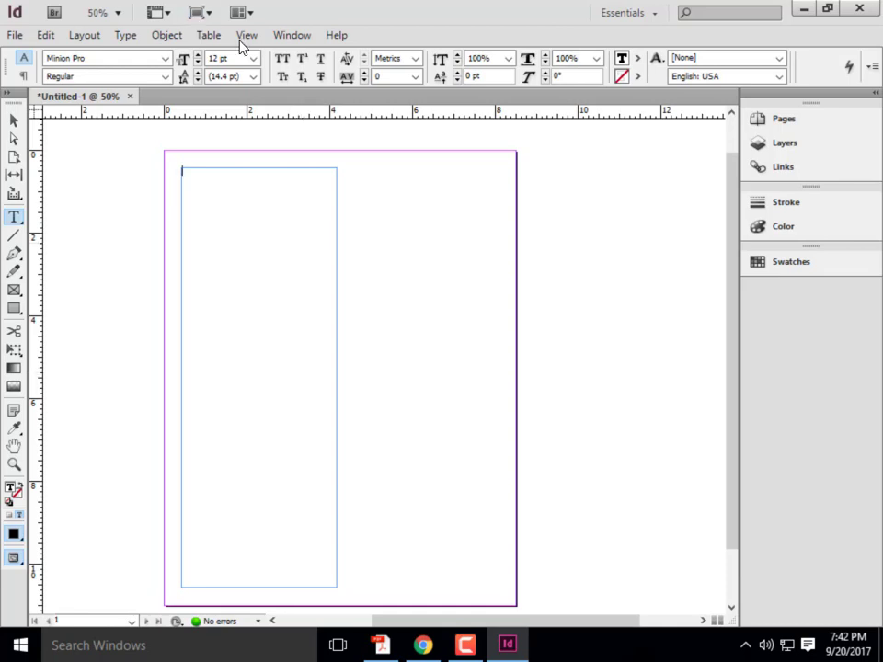
Place the Vitruvius_CHAPTER_I Word document from ARCHI 135- DIGITAL TOOLS- FALL 2017, Week 6B-Content, into the text frame.
left_click(14, 122)
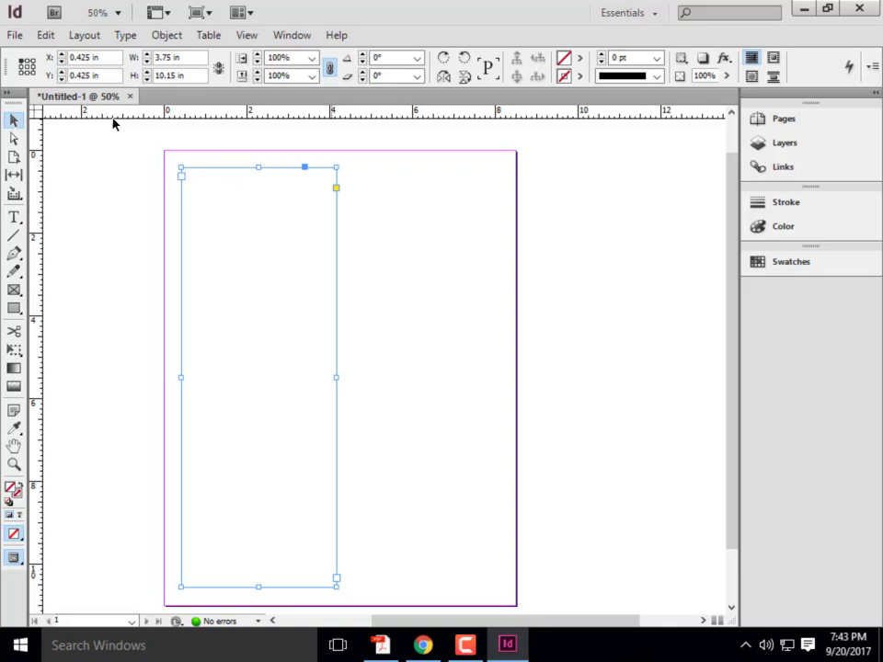
left_click(15, 37)
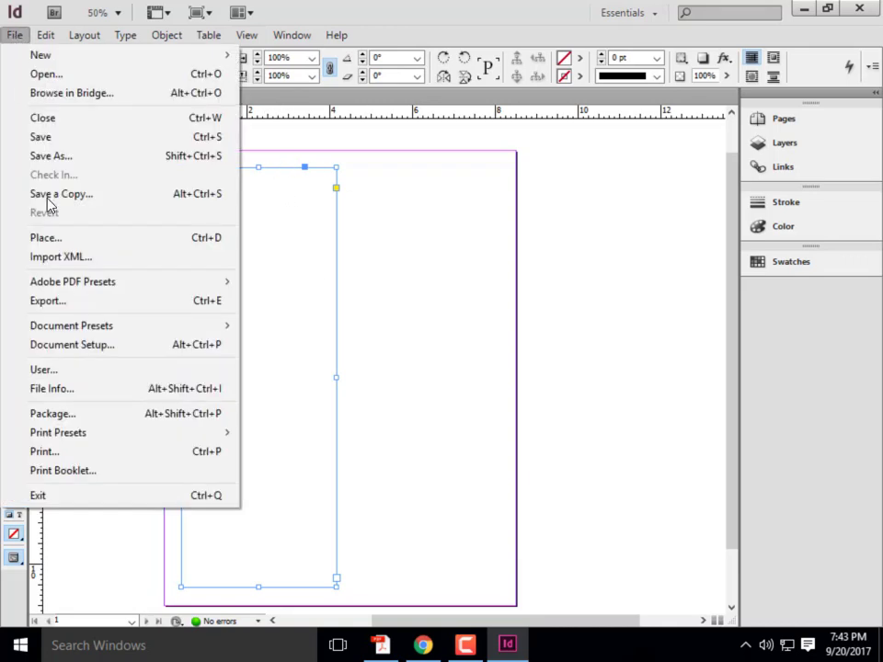
left_click(44, 239)
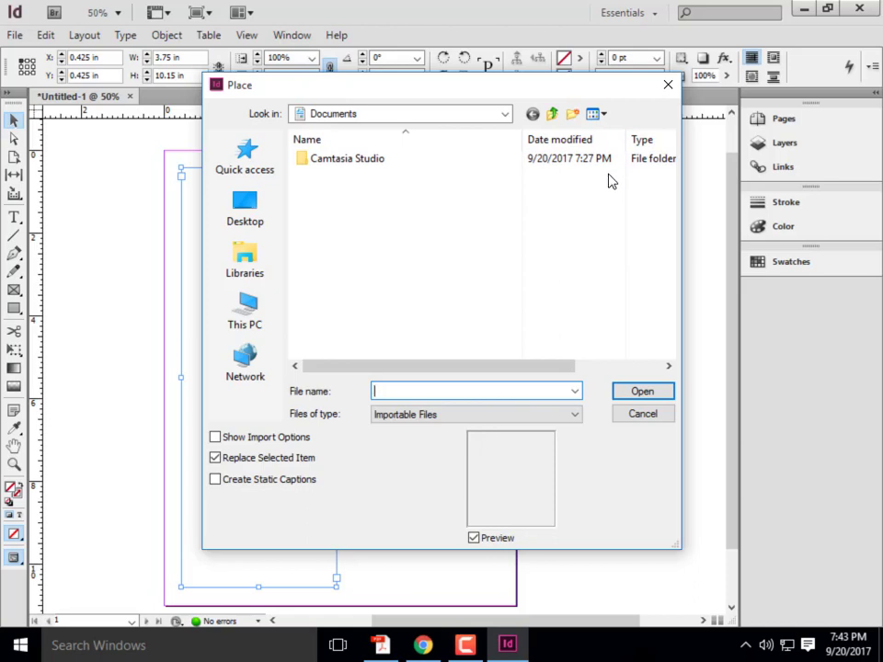
left_click(505, 117)
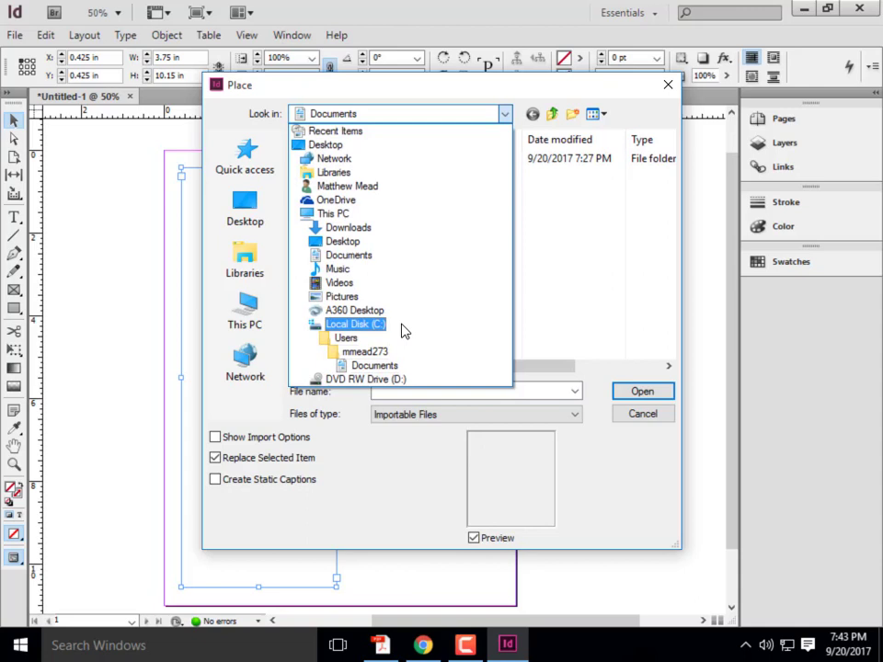
key("Escape")
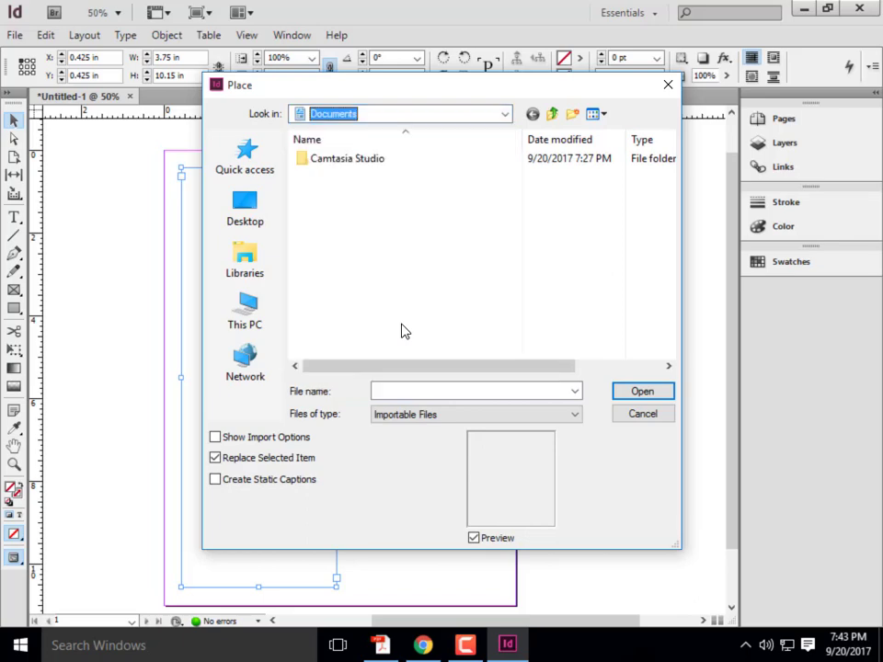
left_click(508, 113)
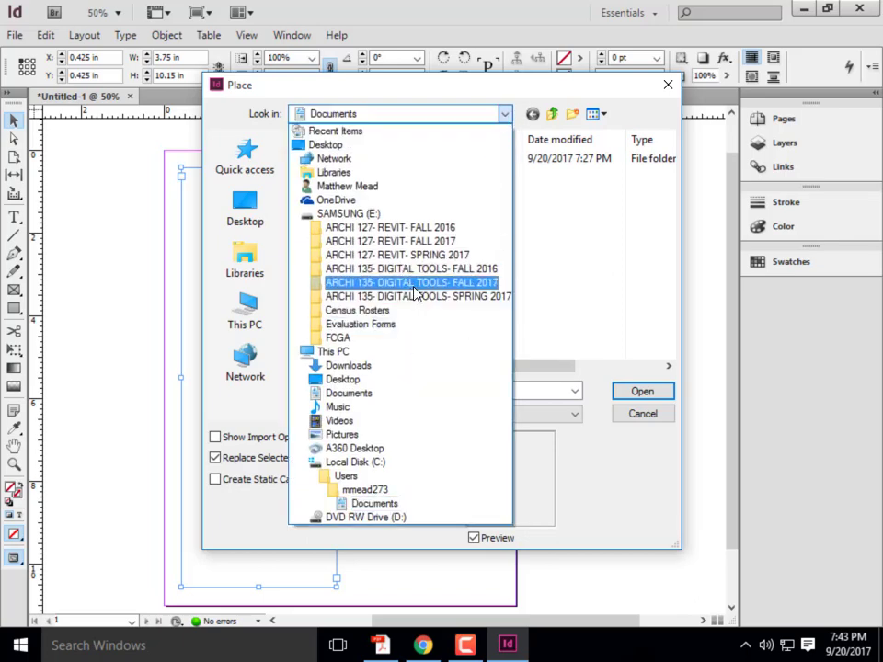
left_click(405, 282)
double_click(397, 340)
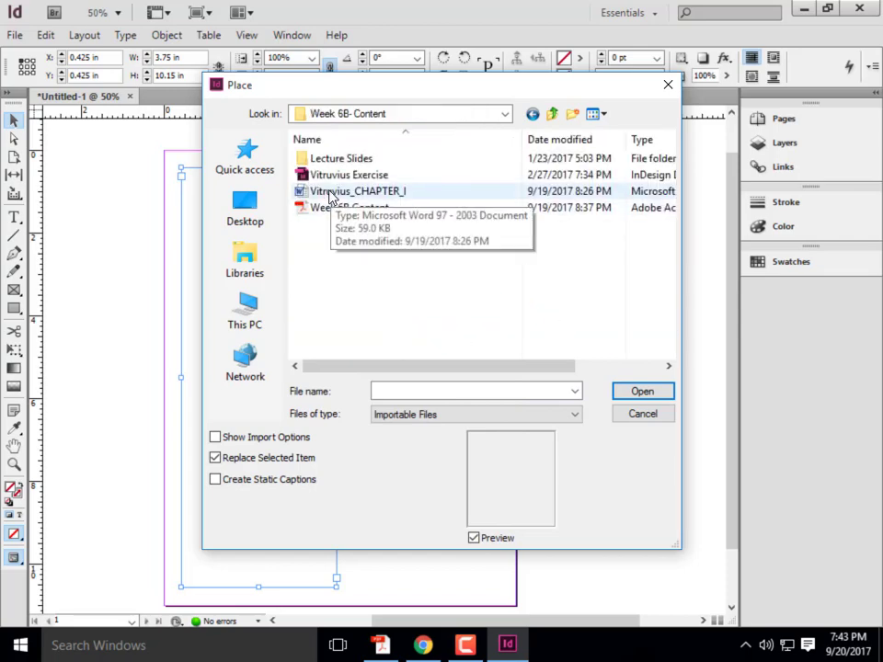
left_click(331, 197)
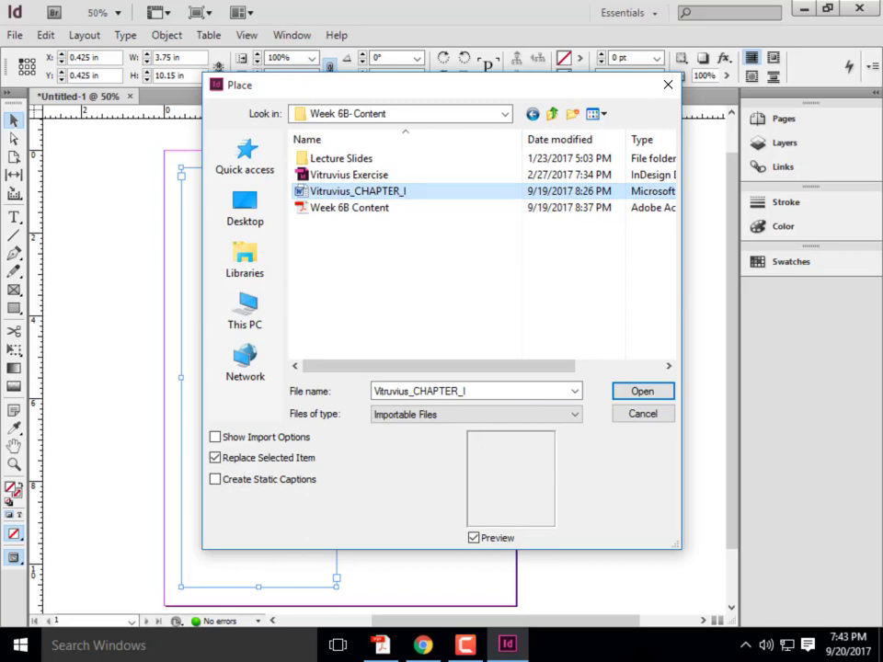
left_click(661, 393)
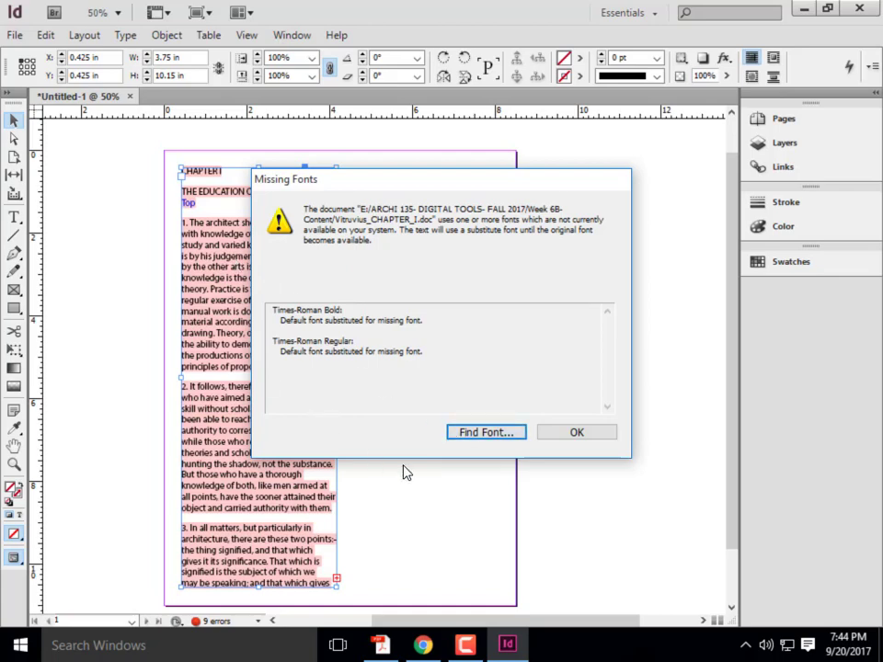
Replace every use of the missing Times-Roman font with Times New Roman Regular.
left_click(503, 433)
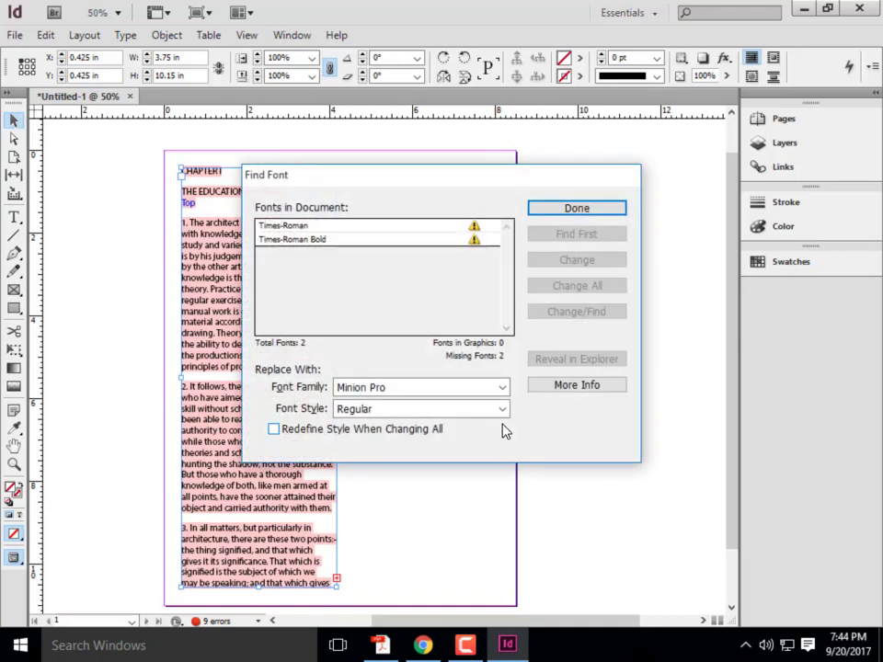
left_click(286, 228)
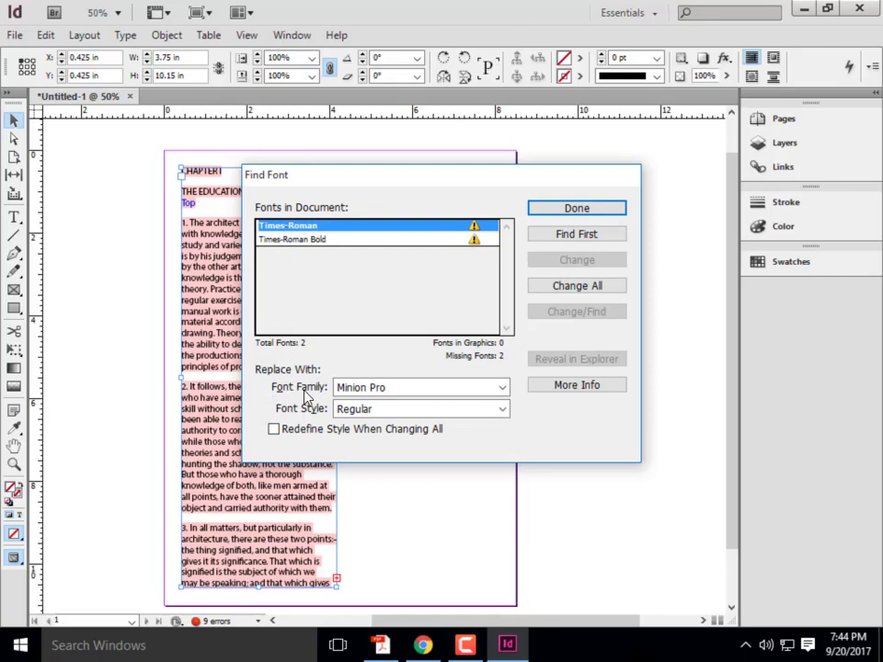
left_click(502, 387)
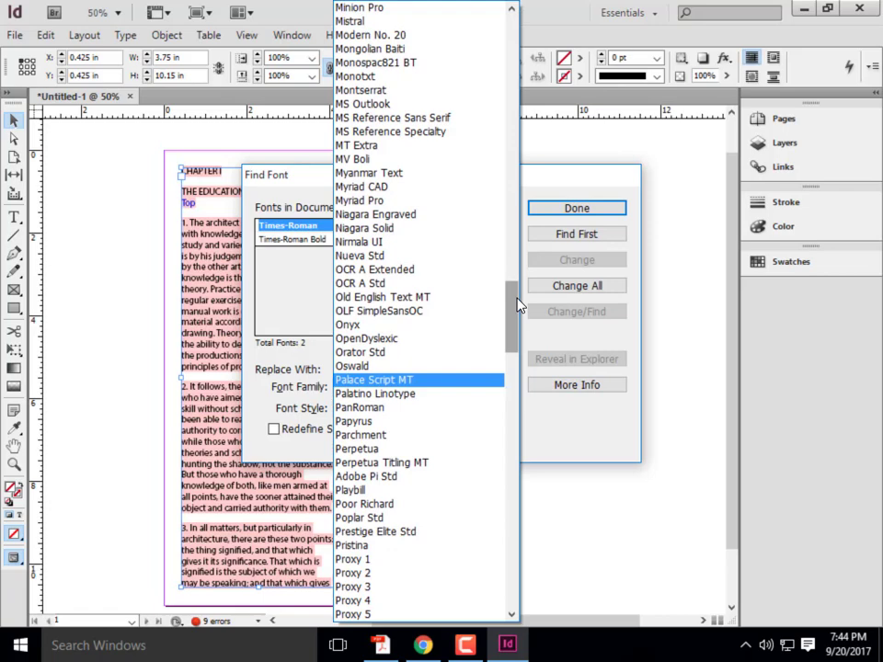
left_click_drag(518, 306, 510, 478)
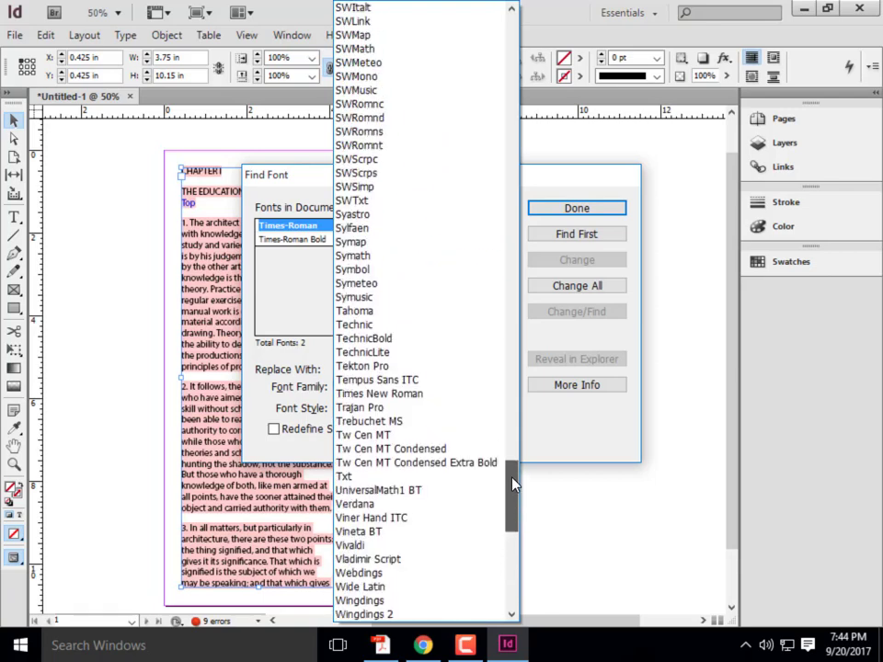
left_click(393, 393)
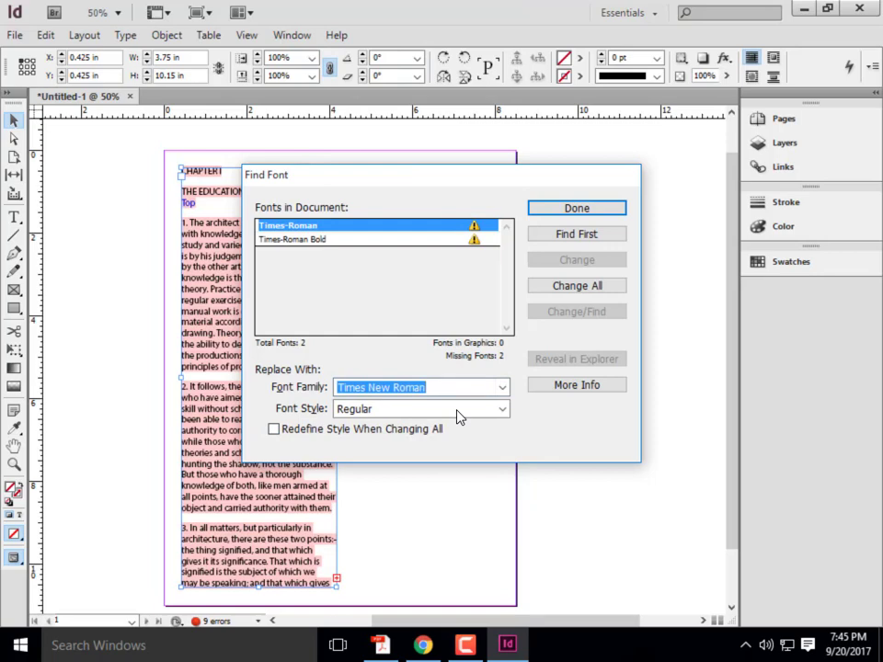
left_click(566, 288)
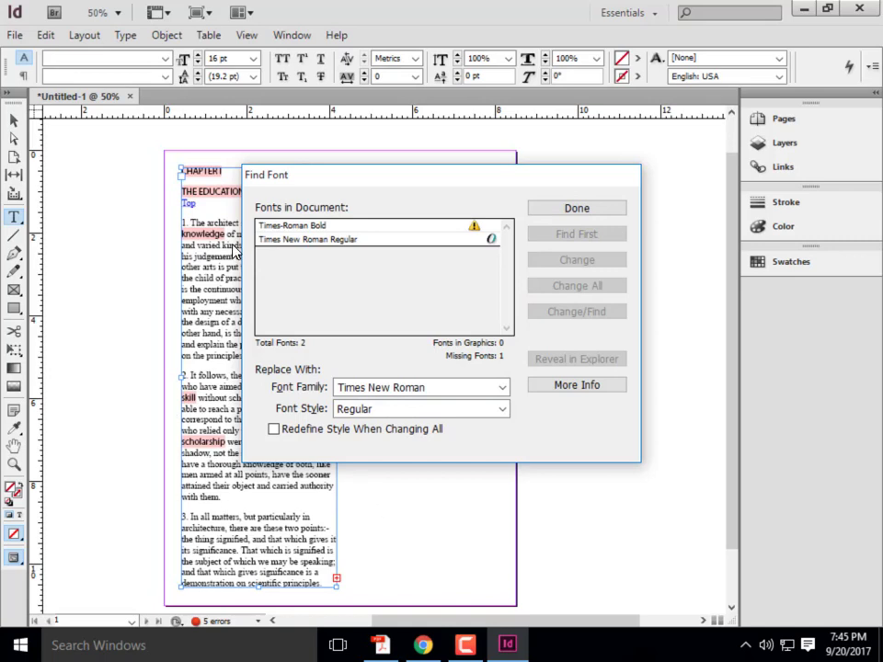
Replace every use of the missing Times-Roman Bold font with Times New Roman Bold and finish the font replacement.
left_click(304, 229)
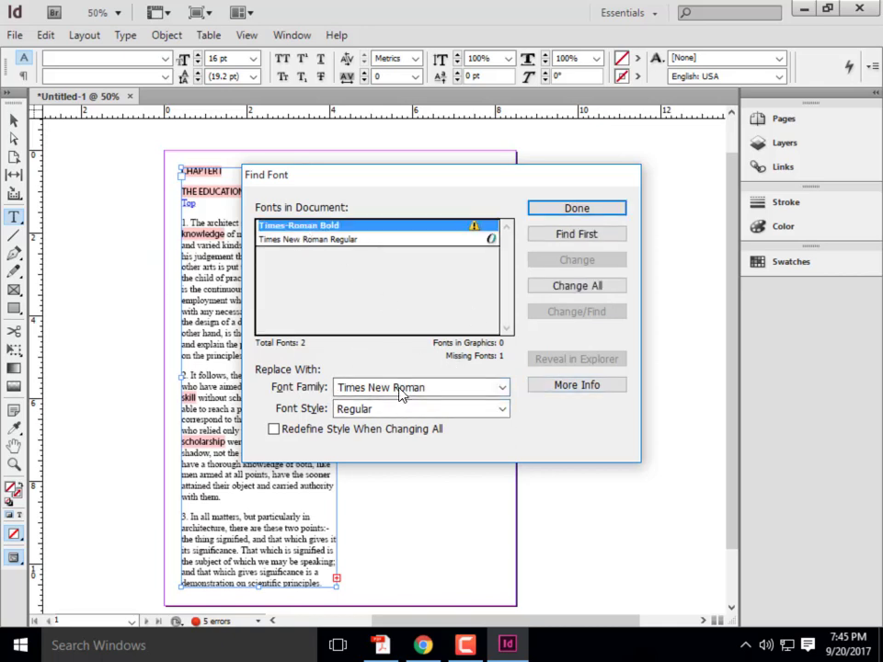
left_click(501, 411)
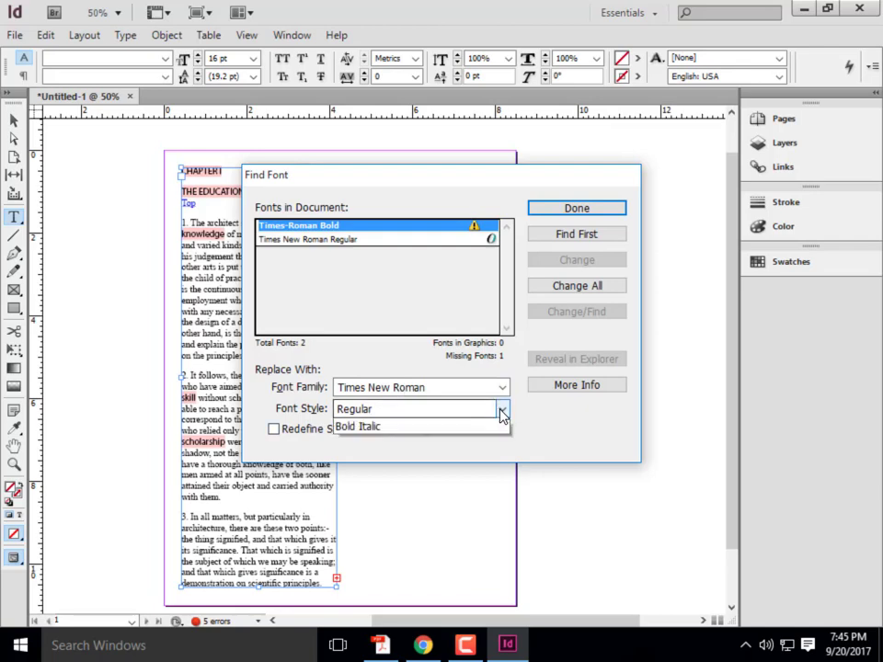
left_click(365, 453)
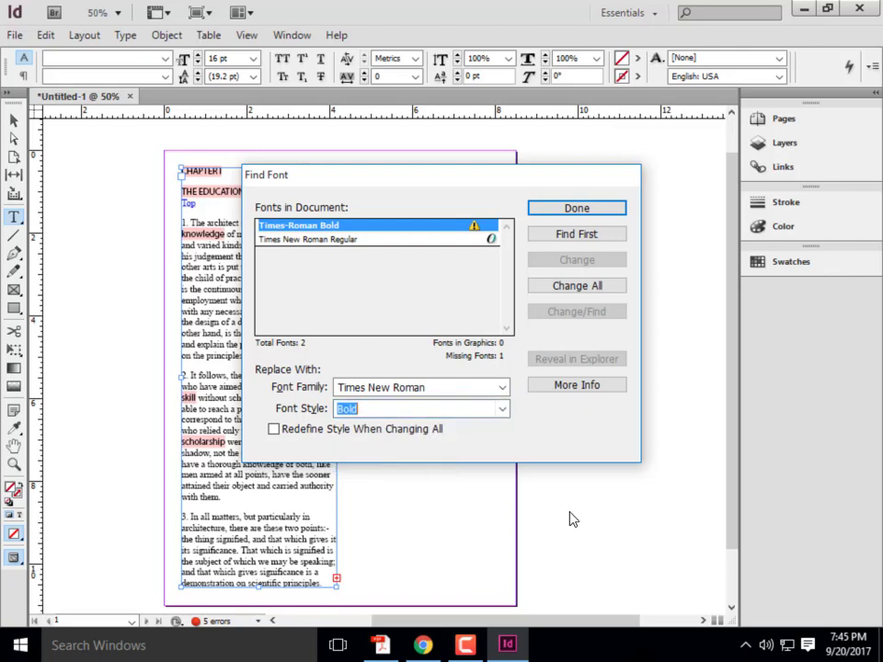
left_click(594, 288)
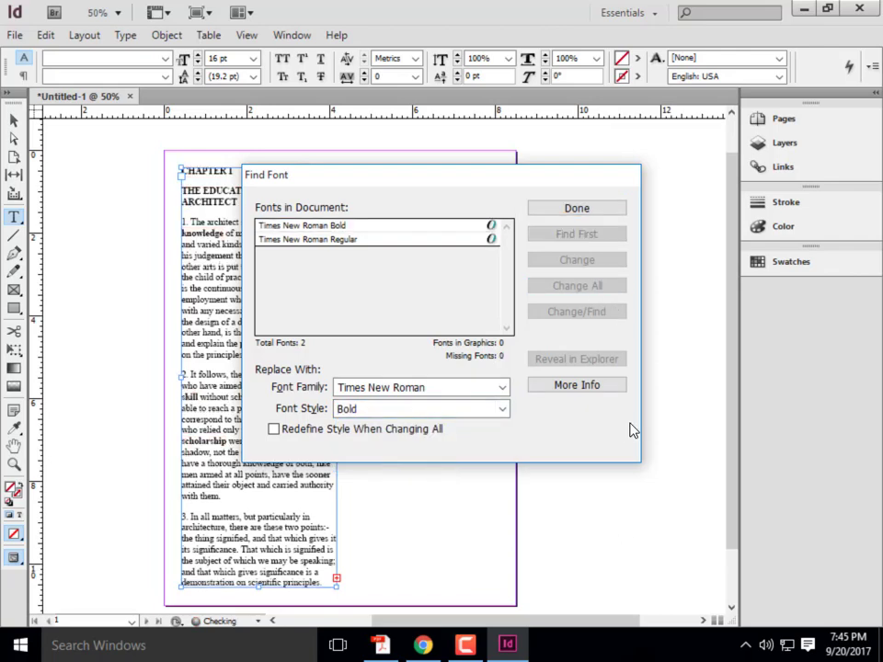
left_click(573, 210)
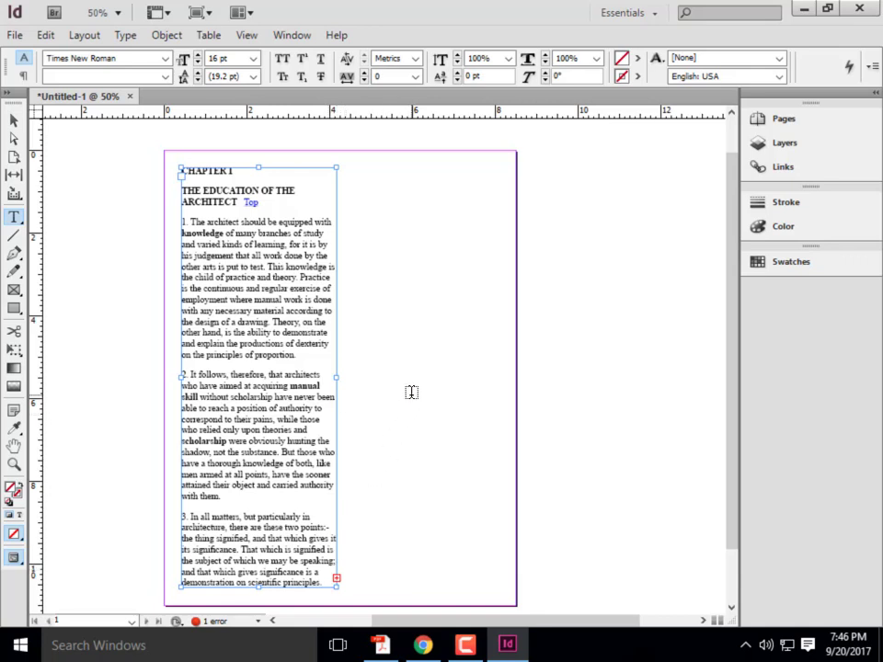
Try shorter and wider shapes for the text frame, then resize it to about 3.825 in wide and 10.275 in tall.
left_click(14, 120)
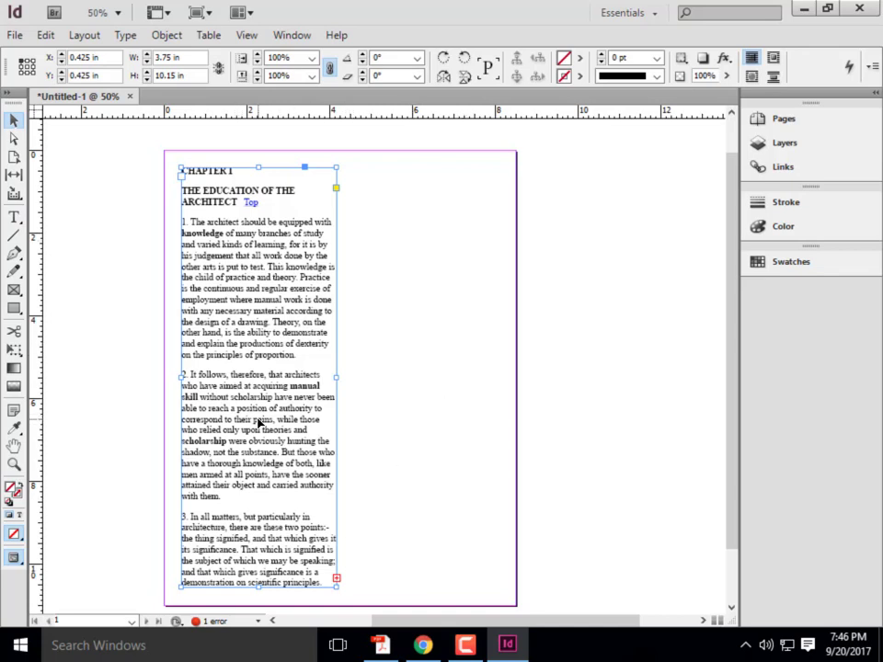
left_click_drag(258, 586, 262, 531)
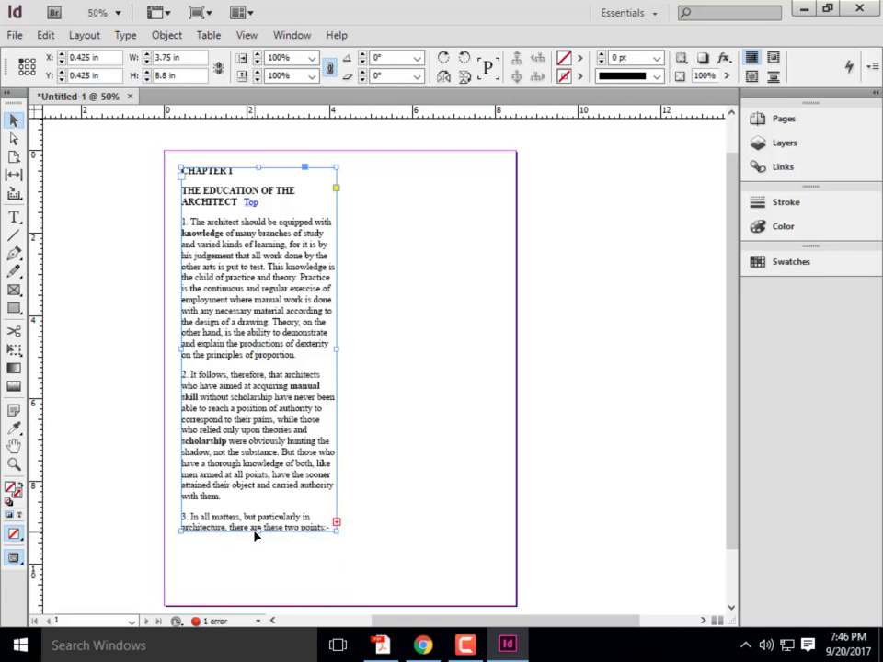
left_click_drag(256, 532, 258, 432)
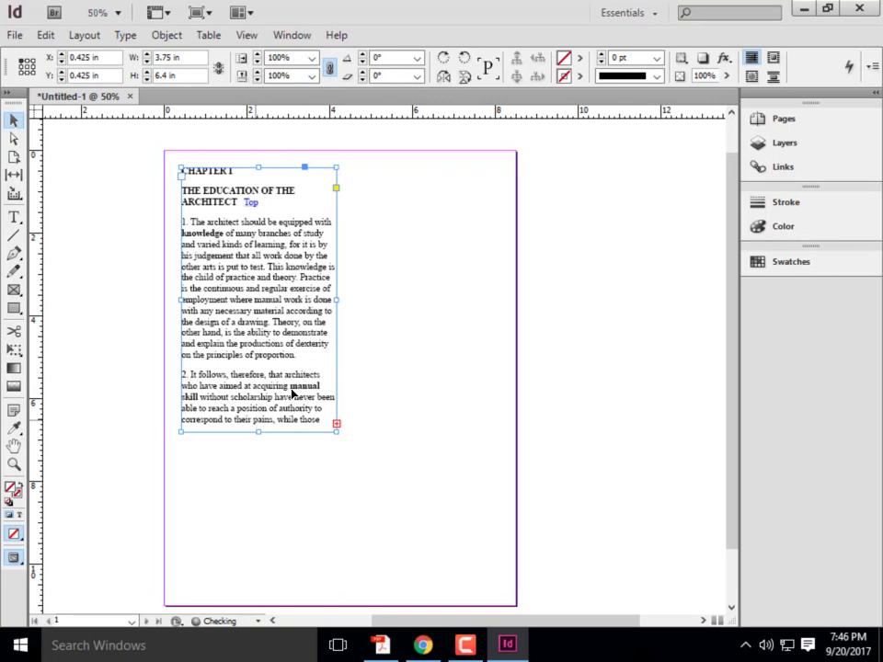
left_click_drag(336, 299, 469, 299)
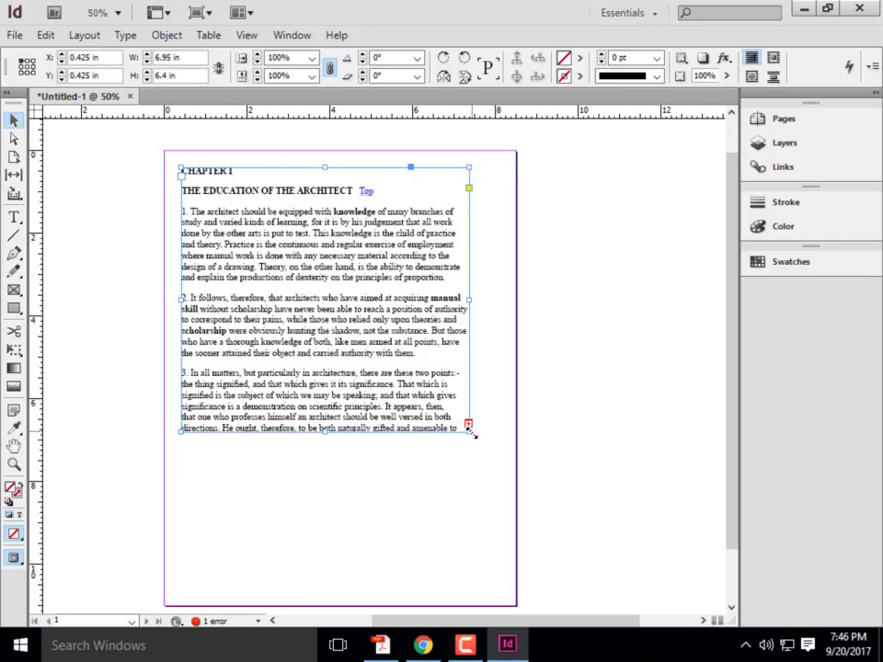
left_click_drag(470, 432, 339, 593)
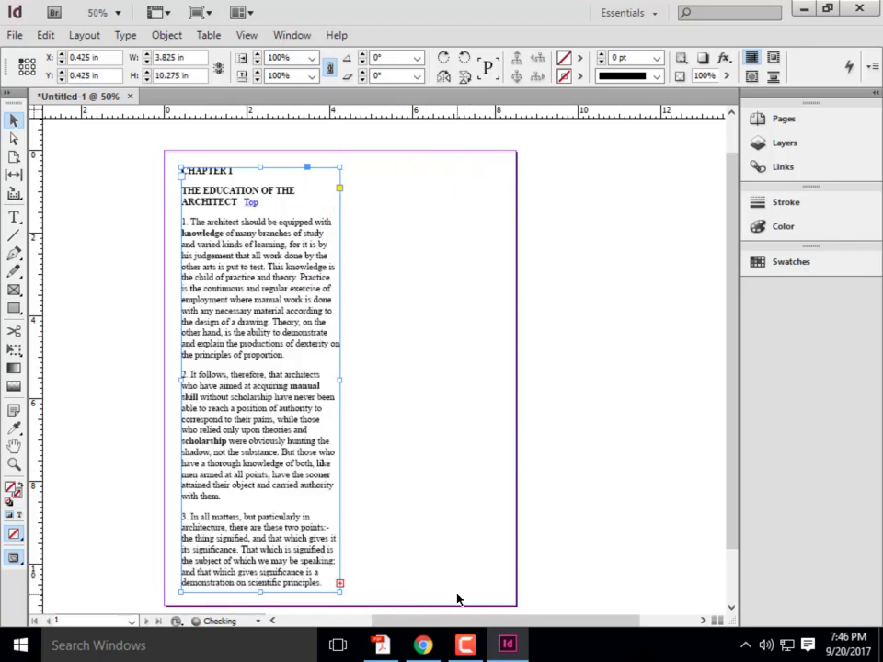
Draw a second text frame about 3.575 in wide and 10.275 in tall beside the first, aligned with its upper and lower edges.
left_click(14, 217)
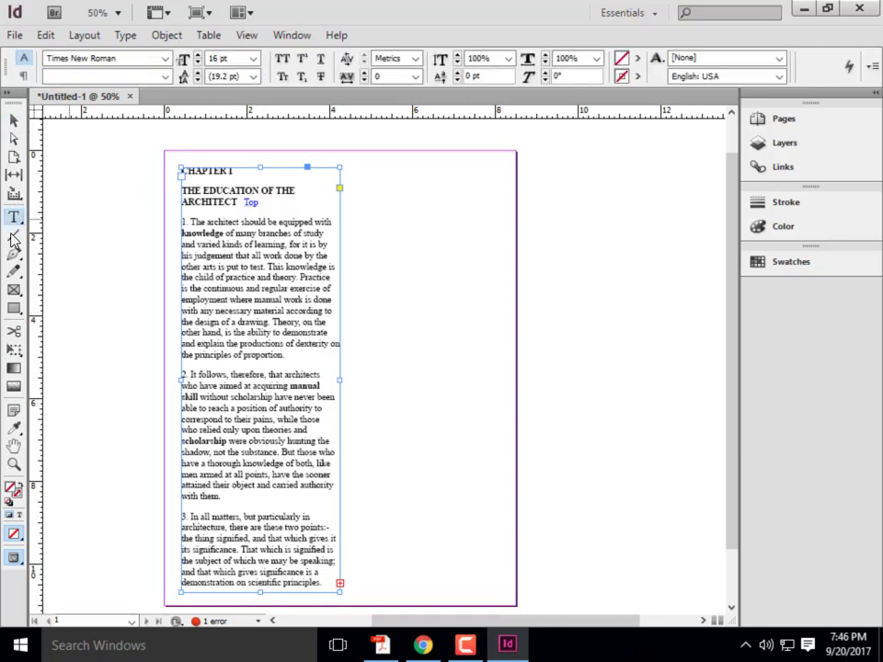
left_click_drag(352, 168, 500, 591)
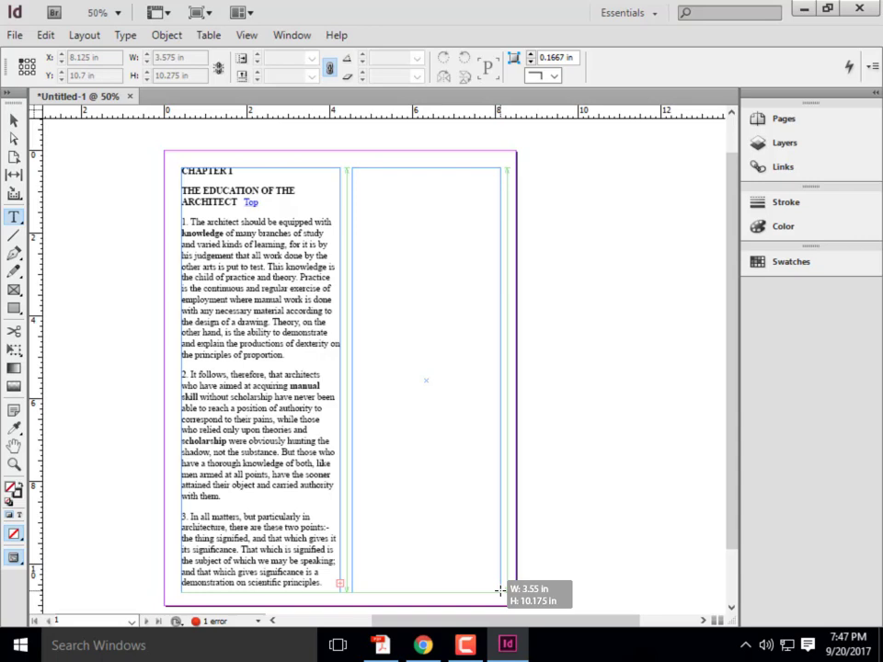
left_click_drag(500, 590, 500, 589)
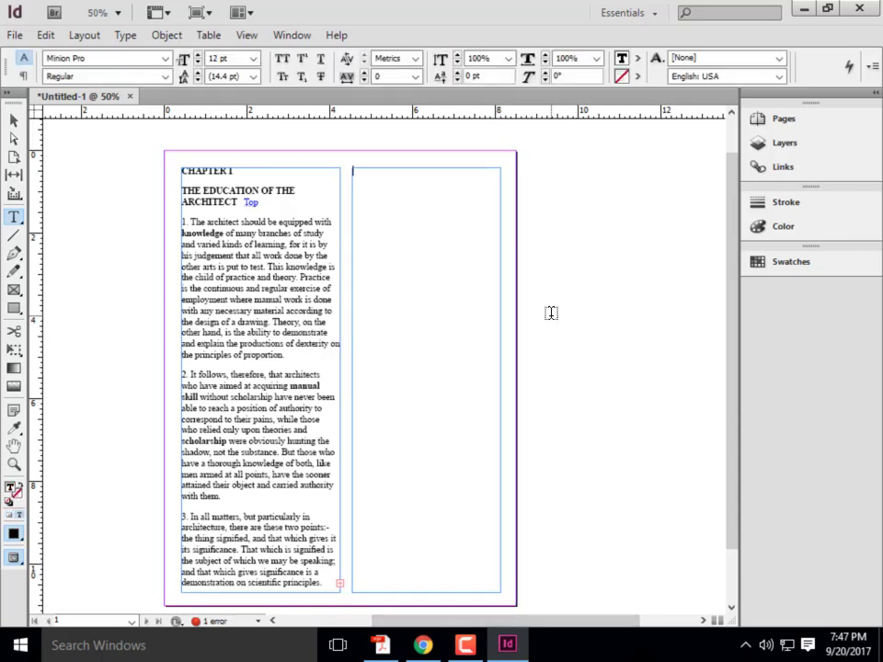
left_click(14, 122)
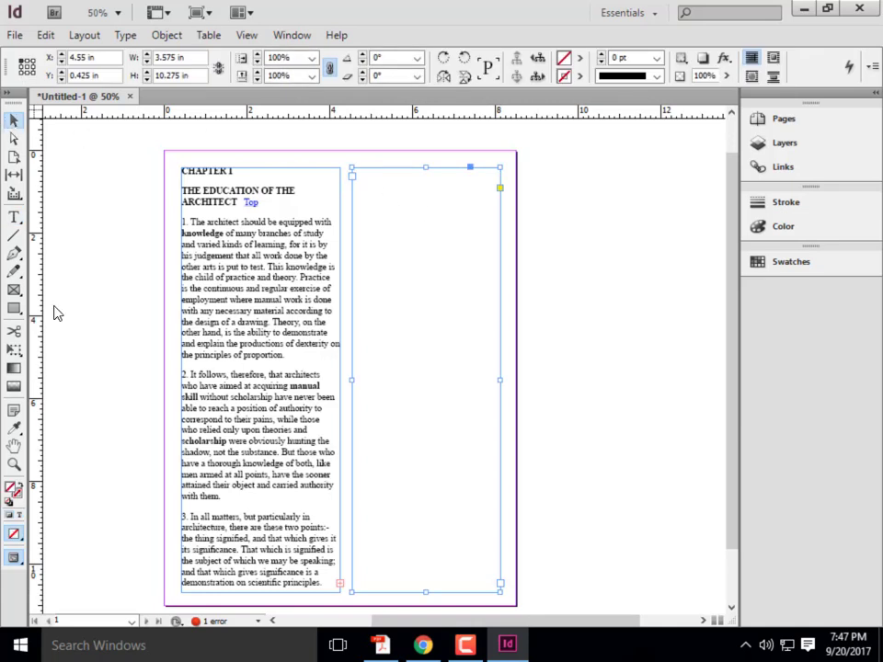
double_click(340, 582)
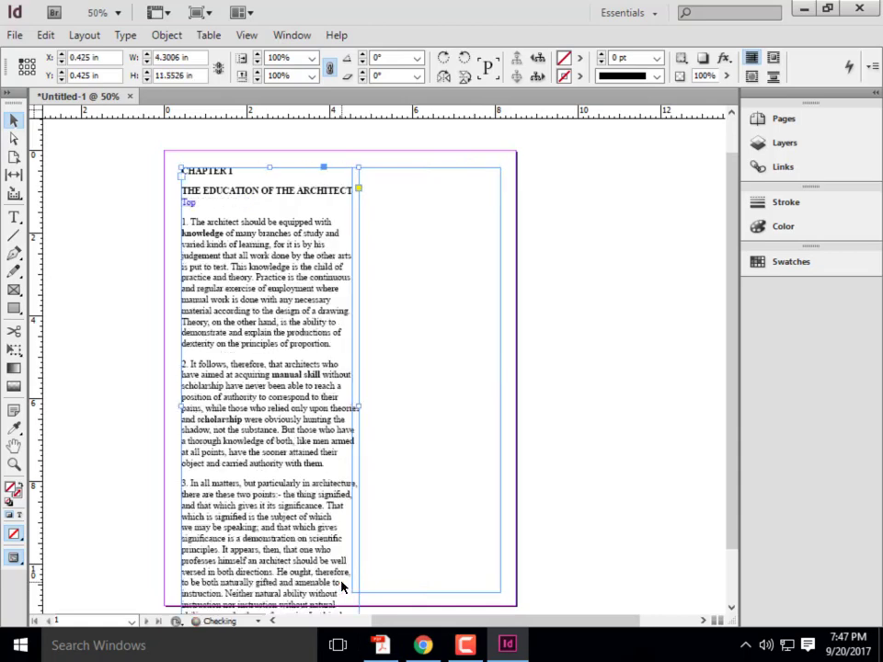
scroll(490, 389, "down", 2)
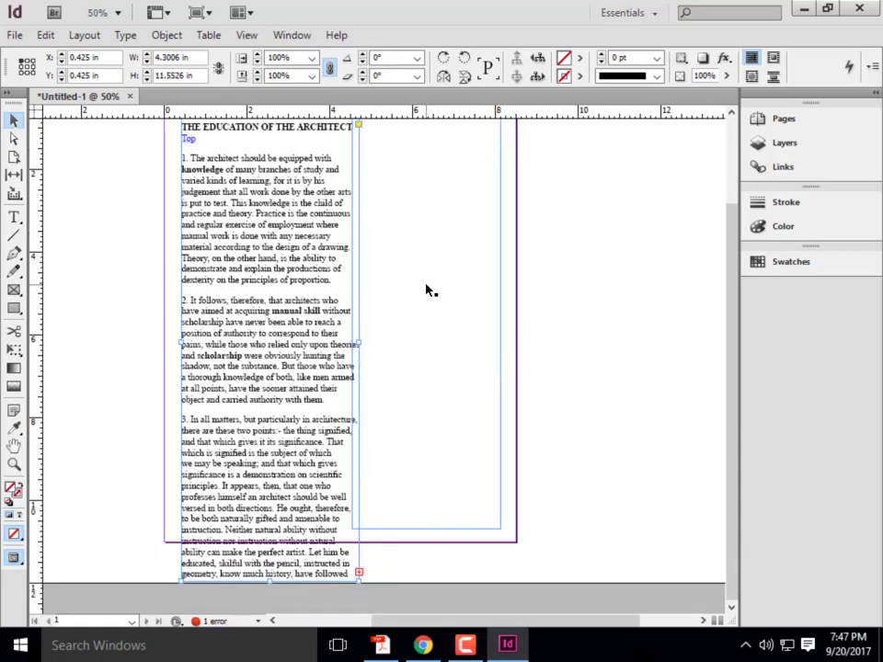
key("ctrl+z")
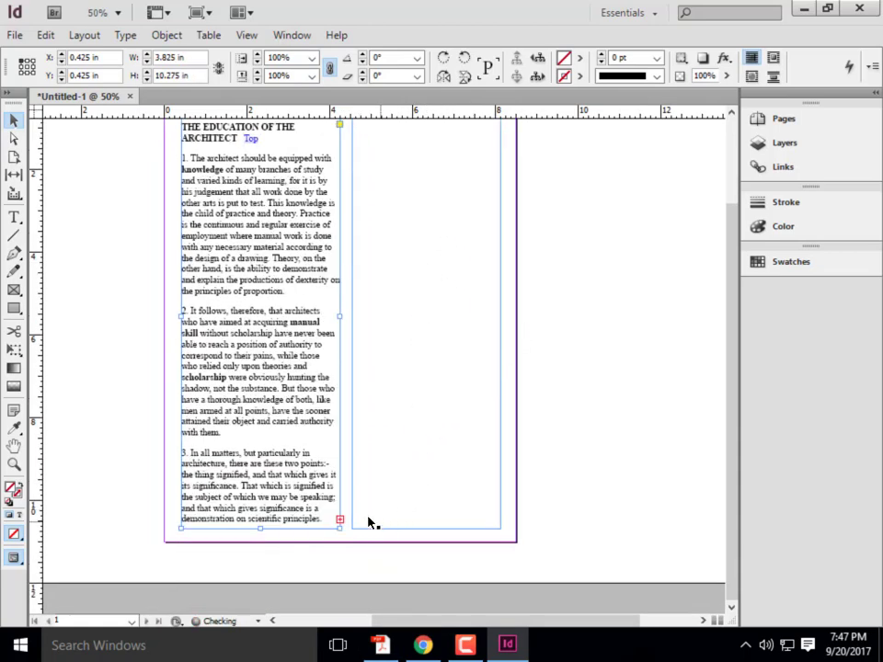
Thread the first frame's overset text into the empty second text frame.
left_click(339, 520)
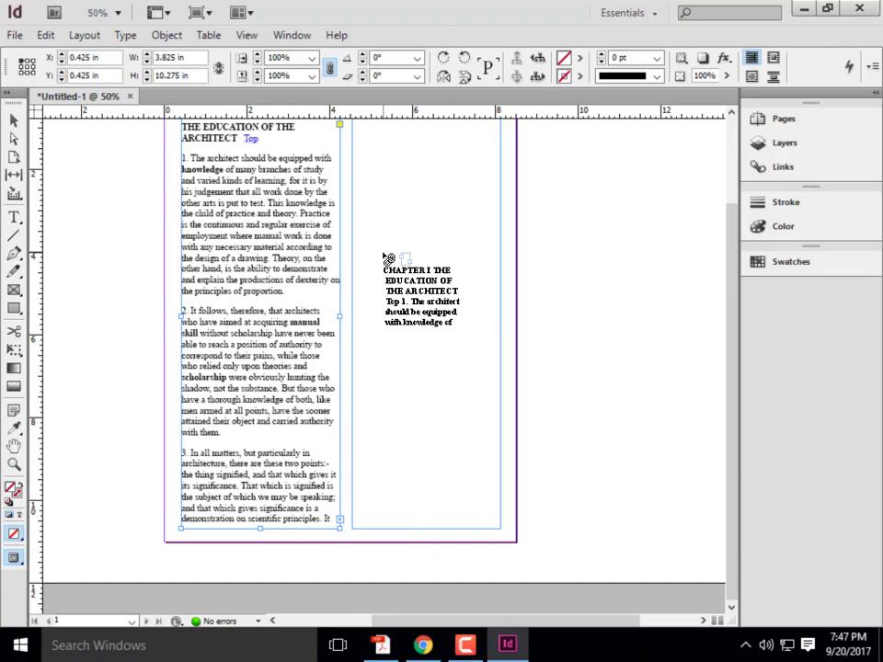
left_click(387, 191)
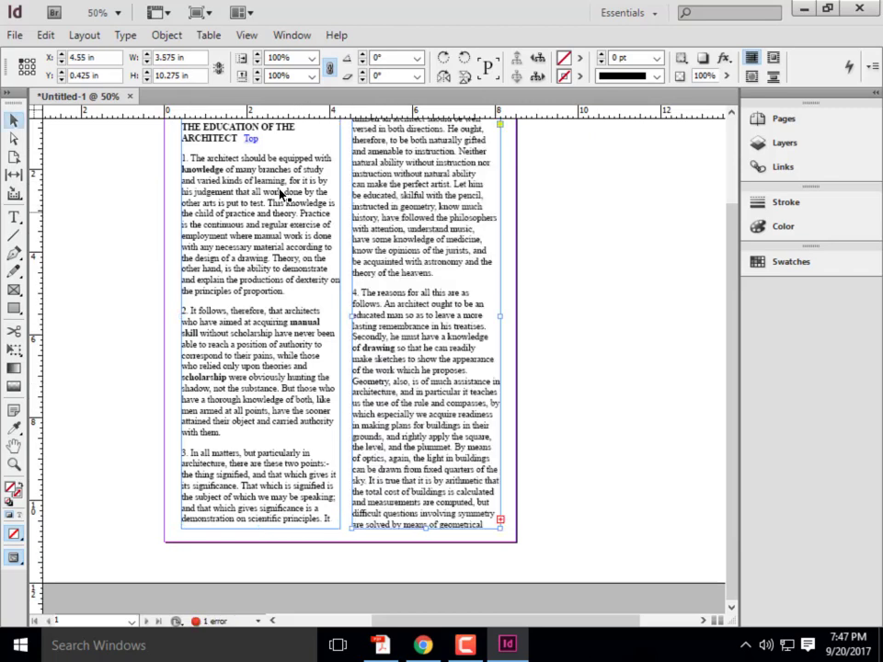
scroll(428, 314, "up", 1)
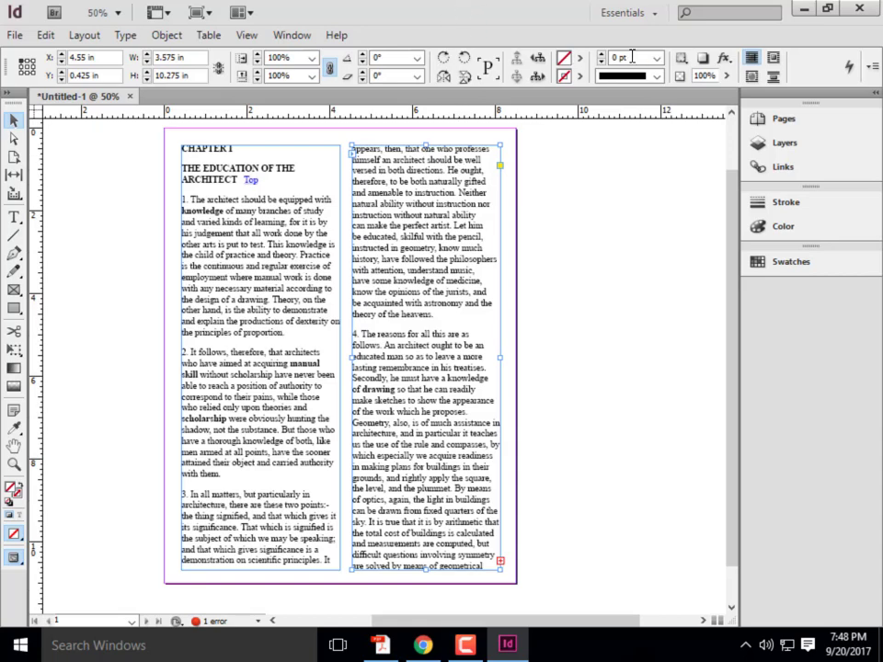
Try staggered frame heights: shorten the first text frame to 7.75 in and then 6.9 in, and lower the second frame's upper edge in stages.
left_click(326, 70)
left_click(258, 487)
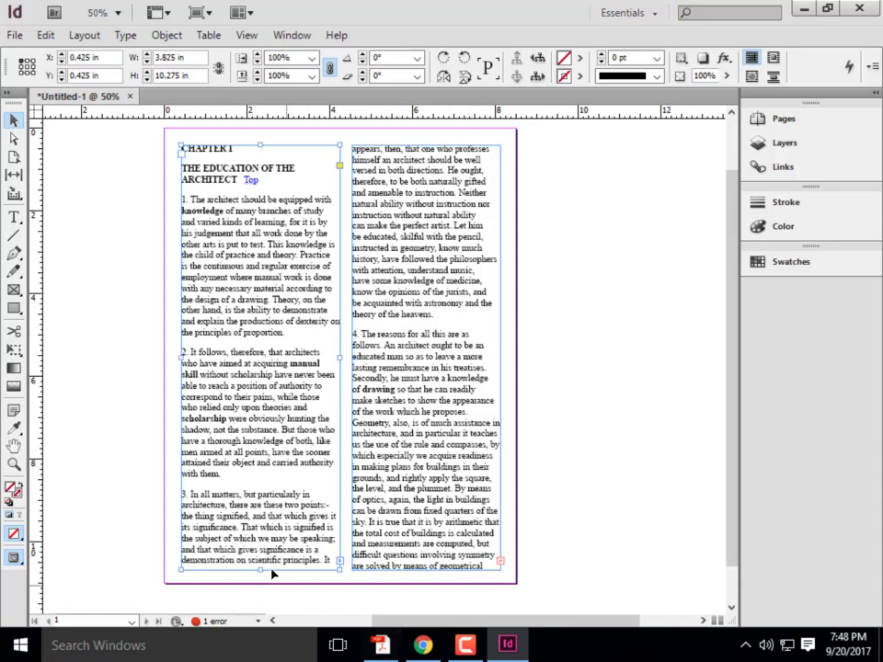
left_click_drag(262, 571, 262, 464)
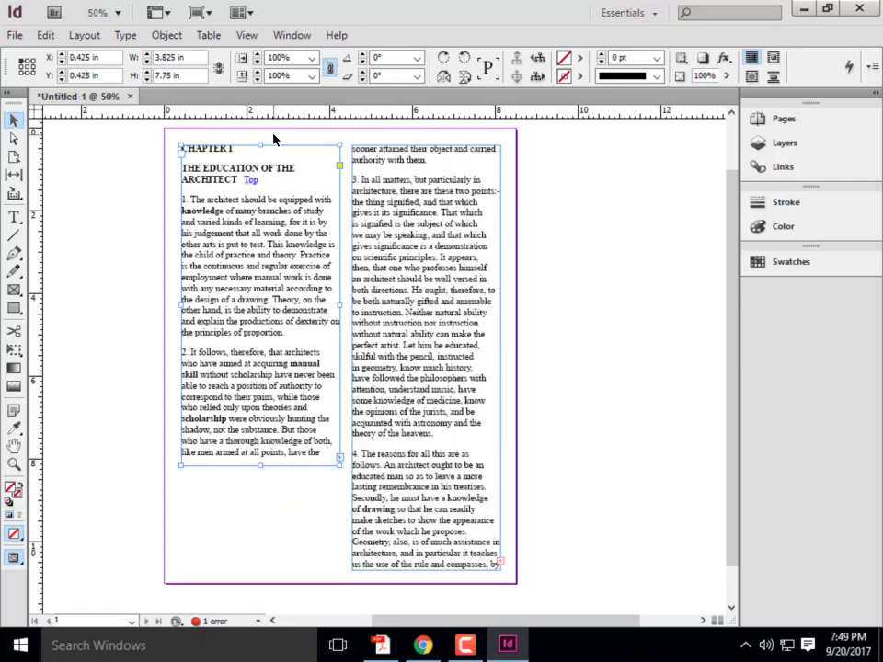
left_click(368, 147)
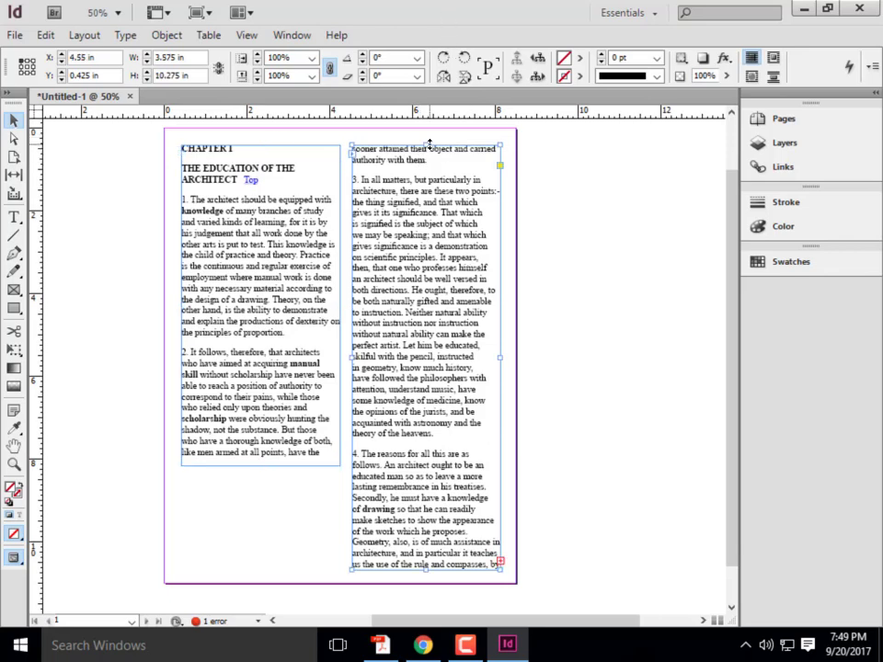
left_click_drag(433, 246, 427, 285)
left_click(196, 349)
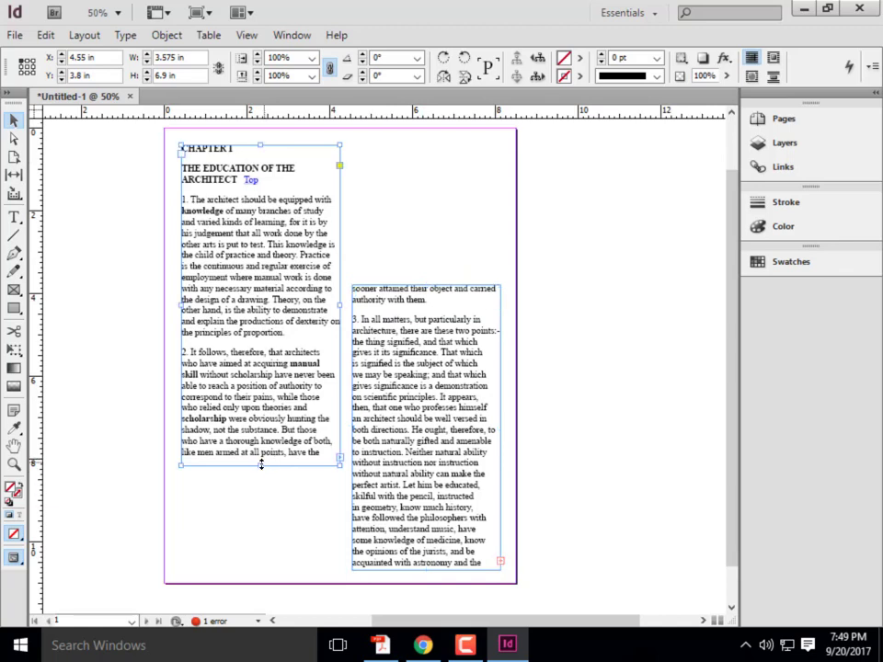
left_click_drag(263, 469, 263, 434)
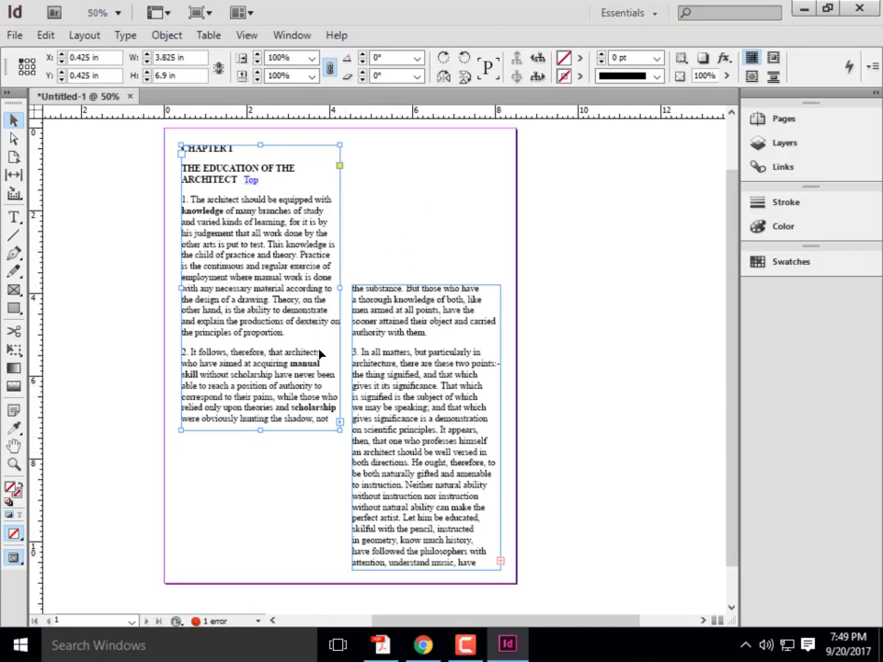
left_click(429, 294)
left_click_drag(426, 286, 428, 440)
Try the first text frame at about 6.525 in wide, then narrow it to about 3.7 in.
left_click(342, 278)
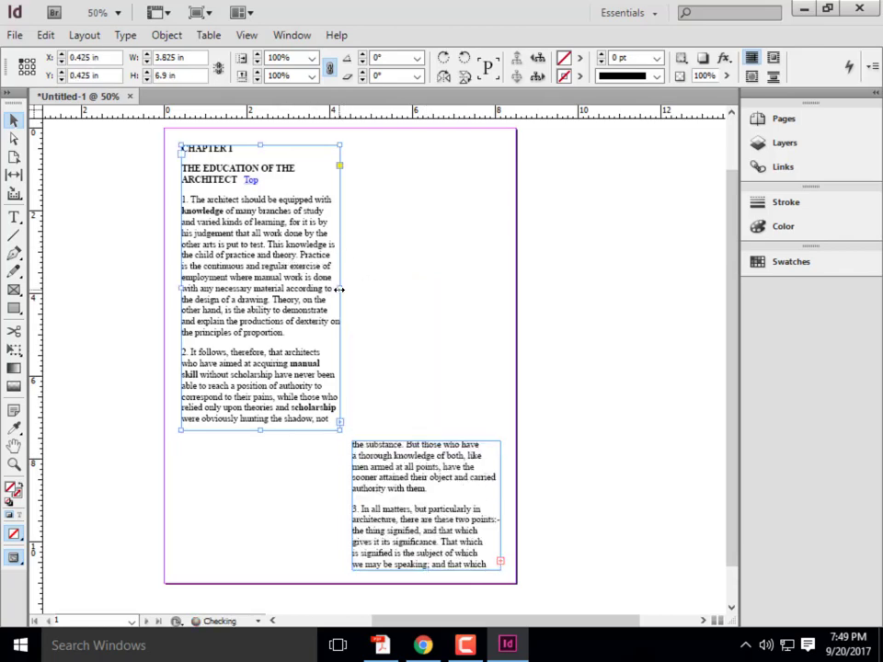
left_click_drag(339, 289, 450, 289)
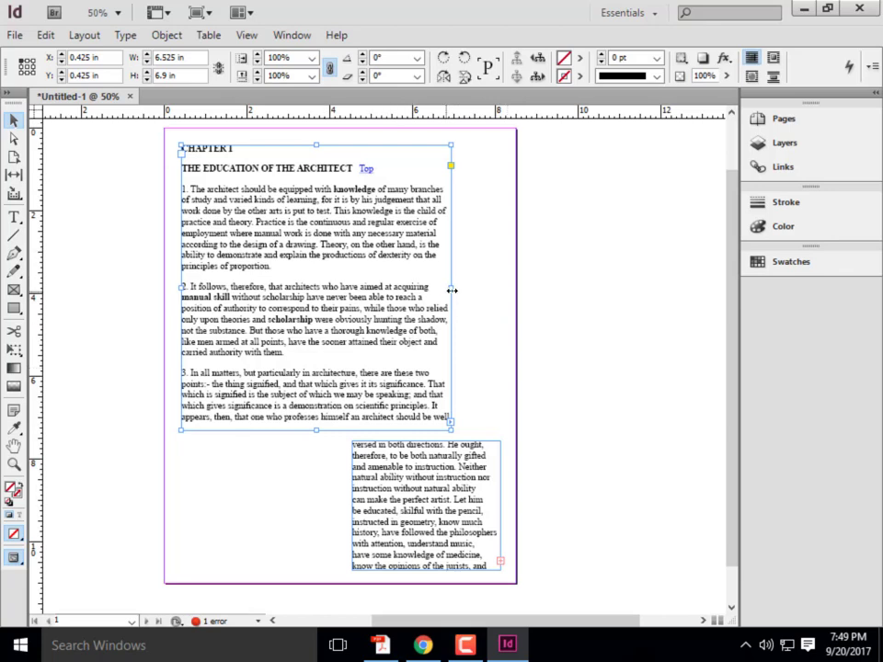
left_click_drag(452, 287, 334, 289)
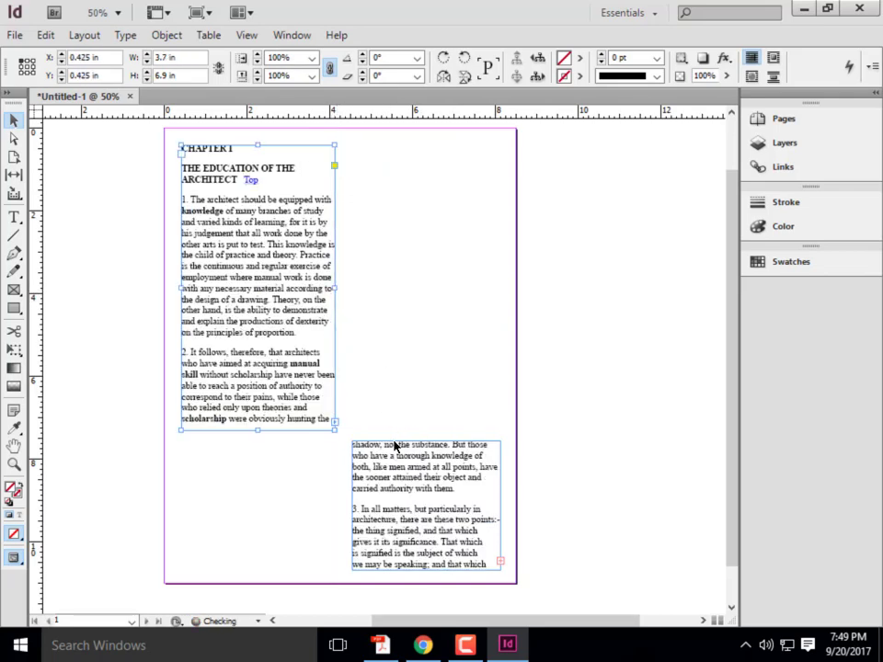
Extend the second frame's upper edge and the first frame's lower edge so both frames are about 10.275 in tall again.
left_click(394, 446)
left_click_drag(426, 441, 422, 144)
left_click(252, 417)
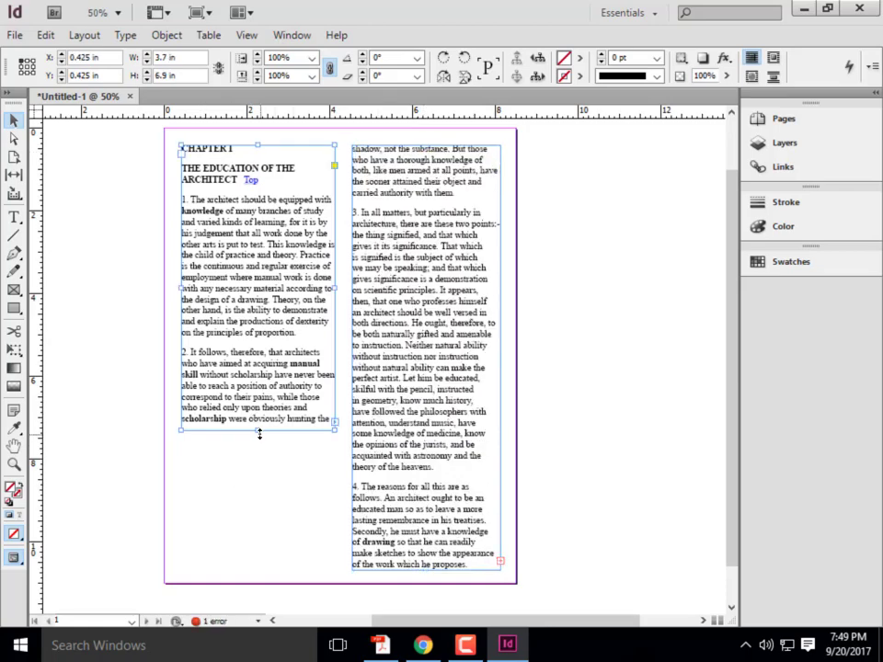
left_click_drag(259, 434, 259, 569)
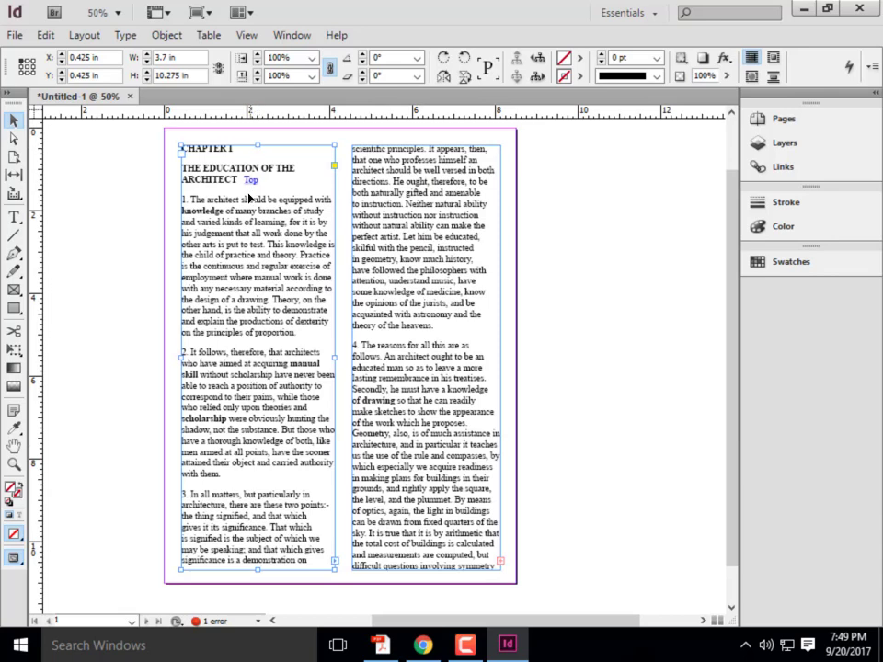
Try a separate heading frame about 1.725 by 0.55 in above the first frame, lowered to make room, and delete the heading frame.
left_click_drag(258, 147, 261, 188)
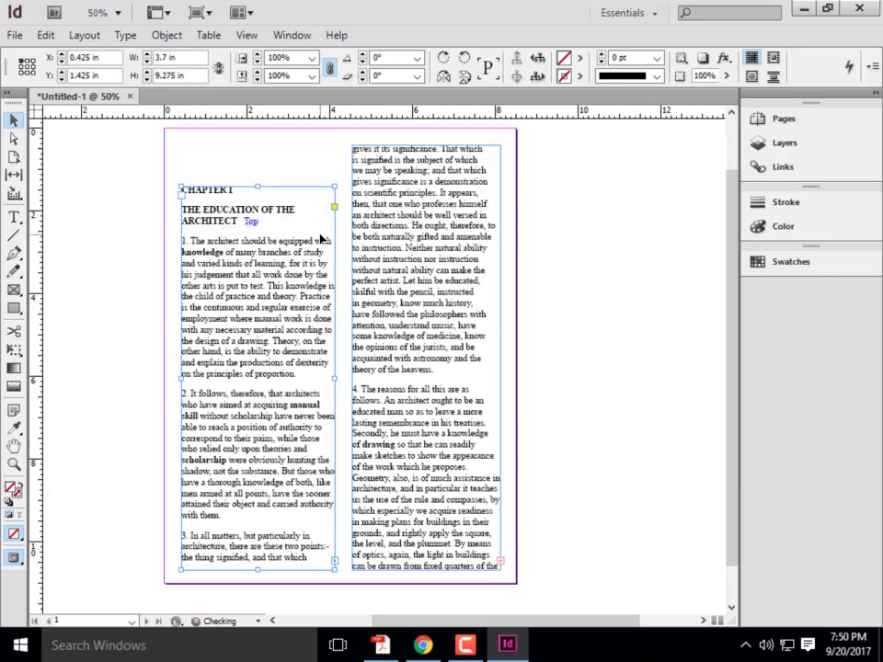
left_click(14, 217)
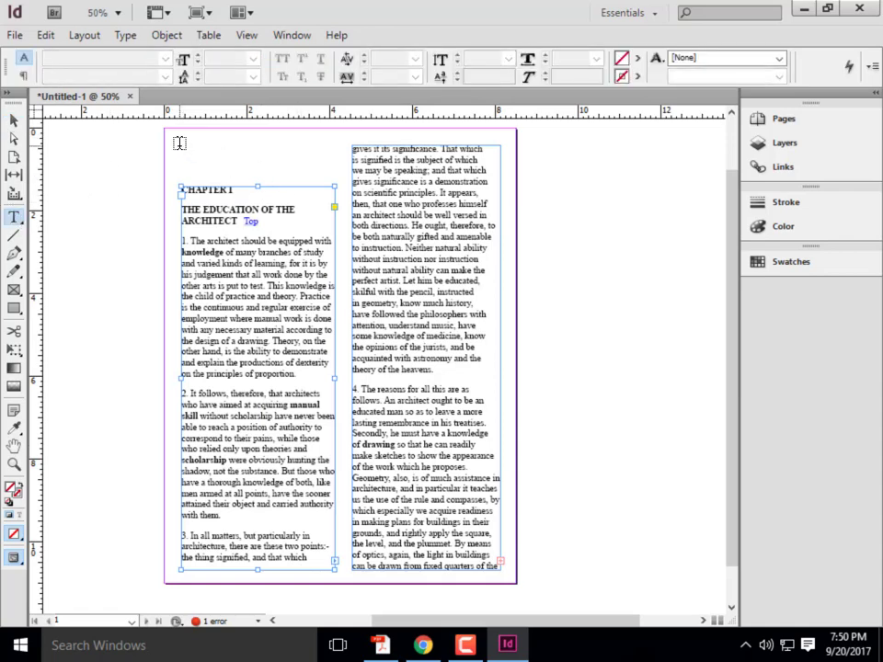
left_click_drag(182, 146, 254, 167)
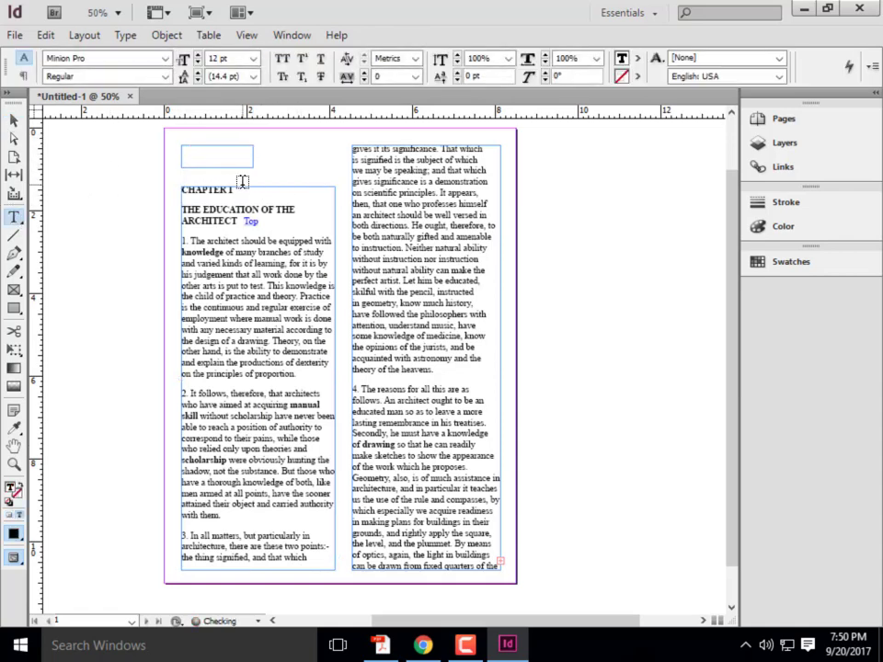
left_click(13, 120)
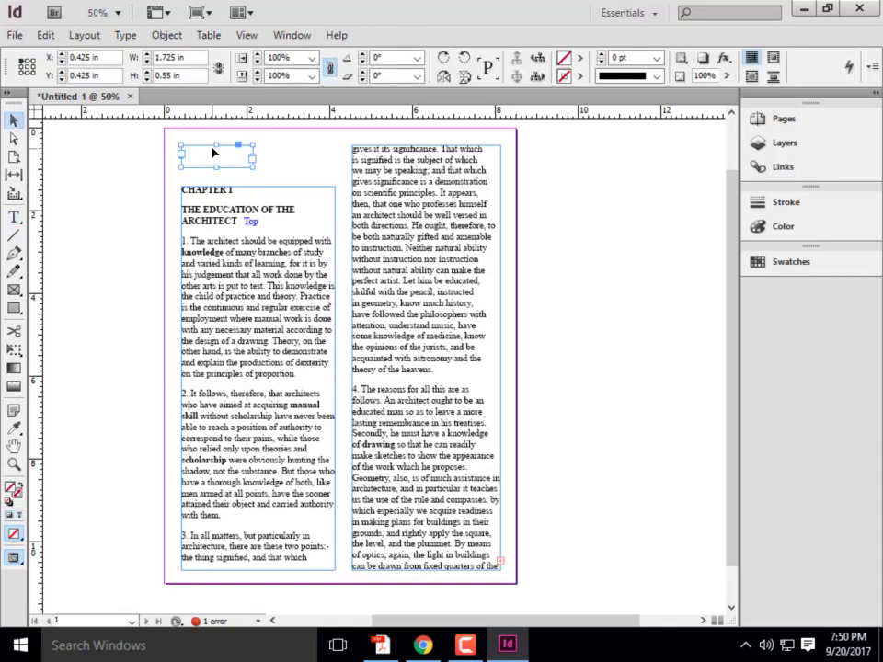
key("Delete")
Move up and shorten the first frame to a heading strip about 0.375 in tall, and fit the second frame beneath it at 3.7 by 9.675 in.
left_click_drag(230, 252, 232, 171)
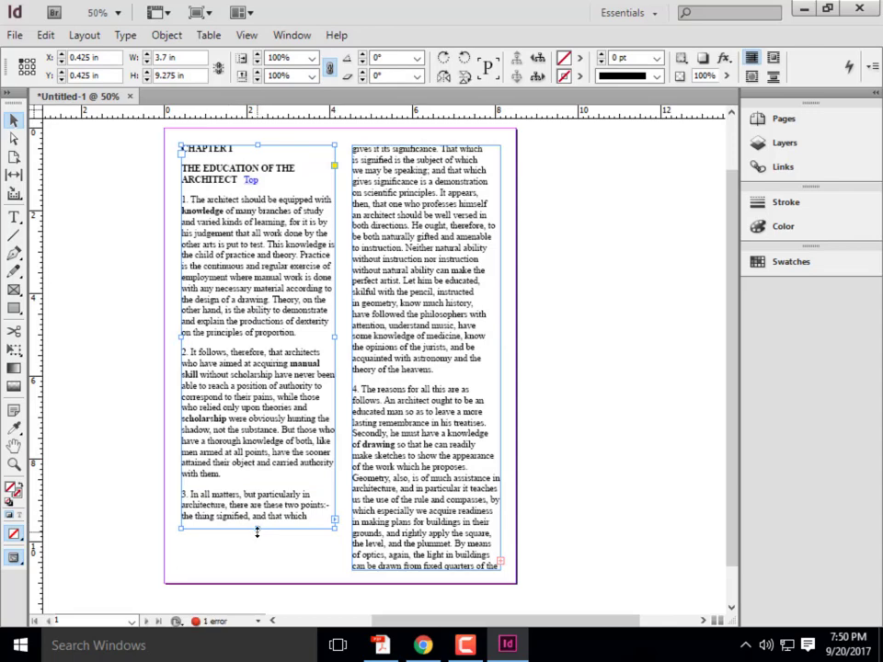
left_click_drag(258, 529, 262, 161)
left_click_drag(405, 212, 246, 239)
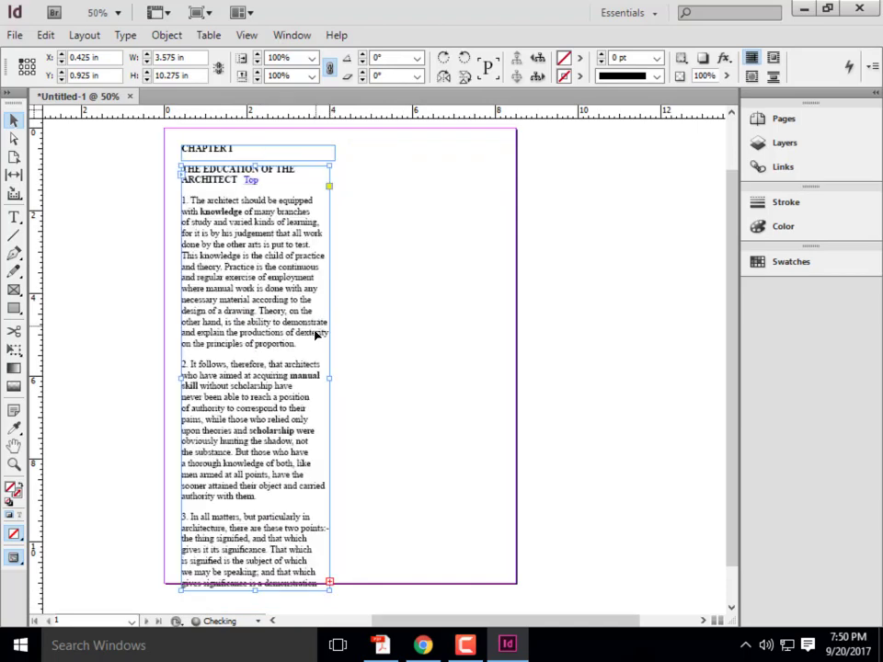
left_click_drag(332, 377, 335, 379)
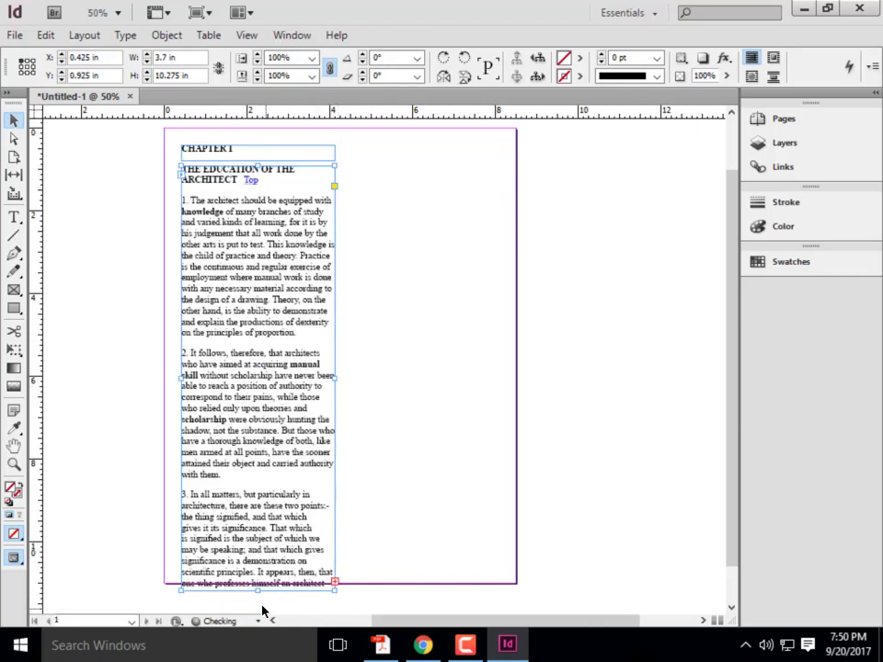
left_click_drag(256, 594, 256, 569)
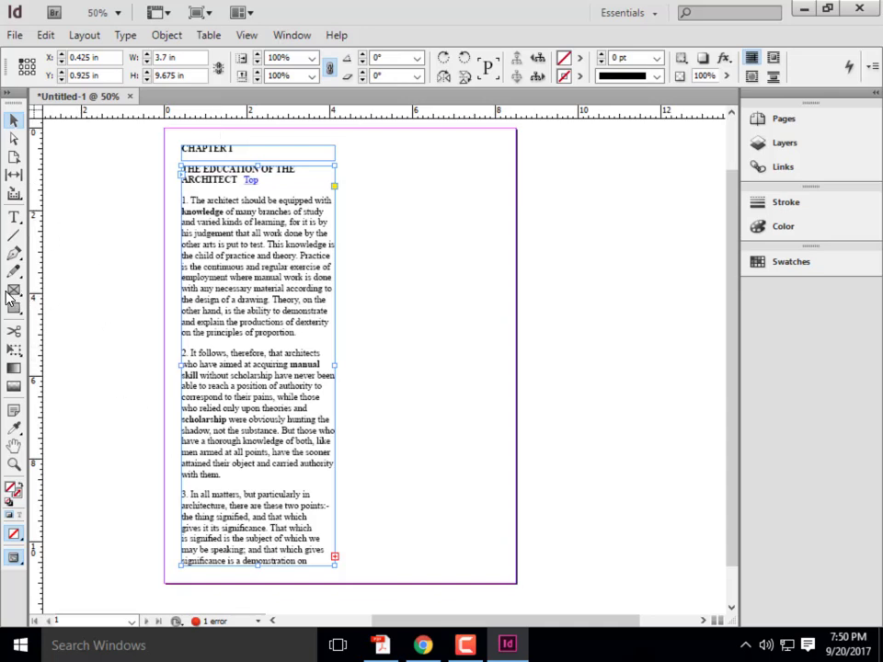
Draw a third text frame about 3.7 in wide and 10.175 in tall beside the first column and thread the overset text into it.
left_click(15, 219)
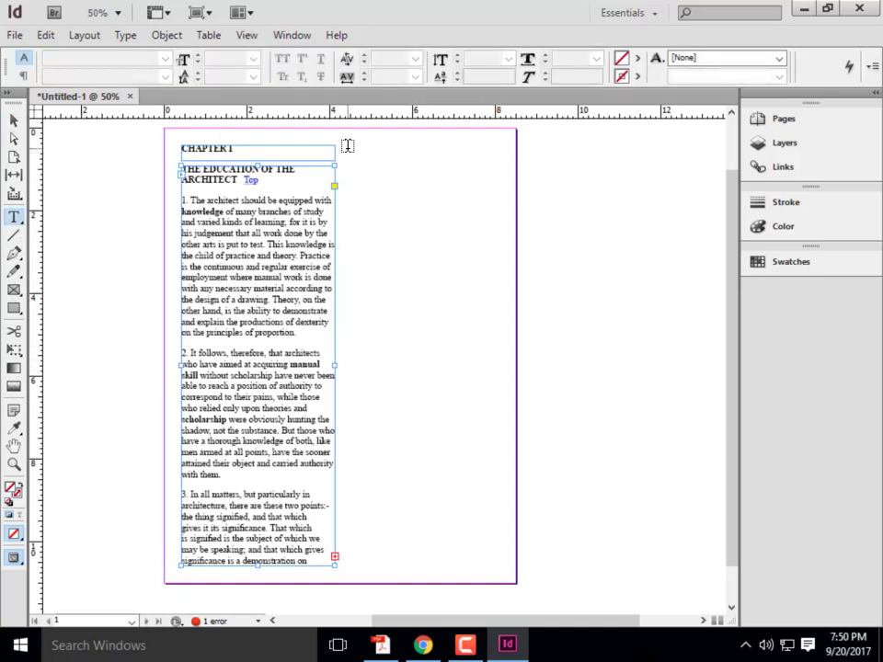
left_click_drag(348, 145, 501, 566)
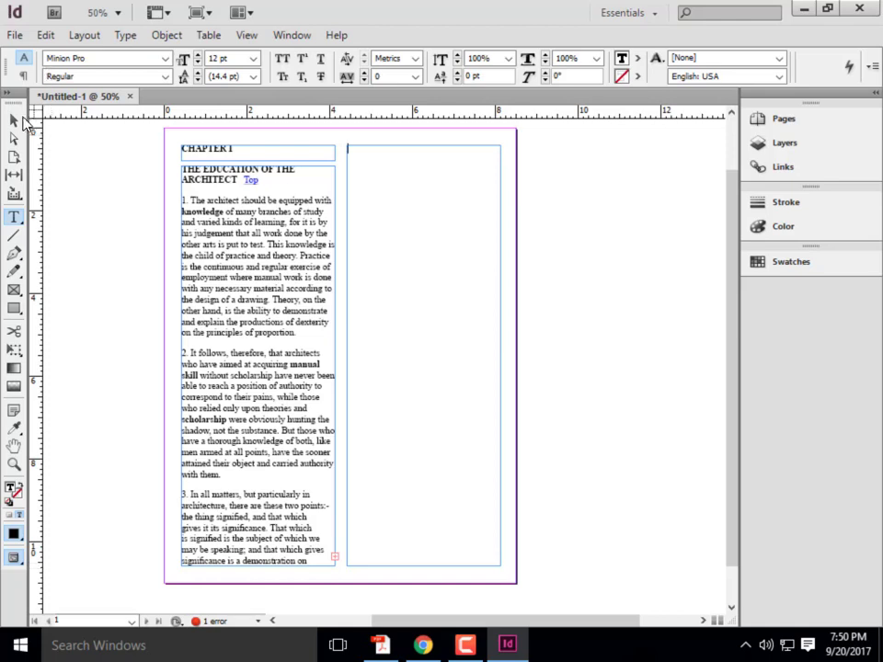
key("Escape")
left_click(334, 562)
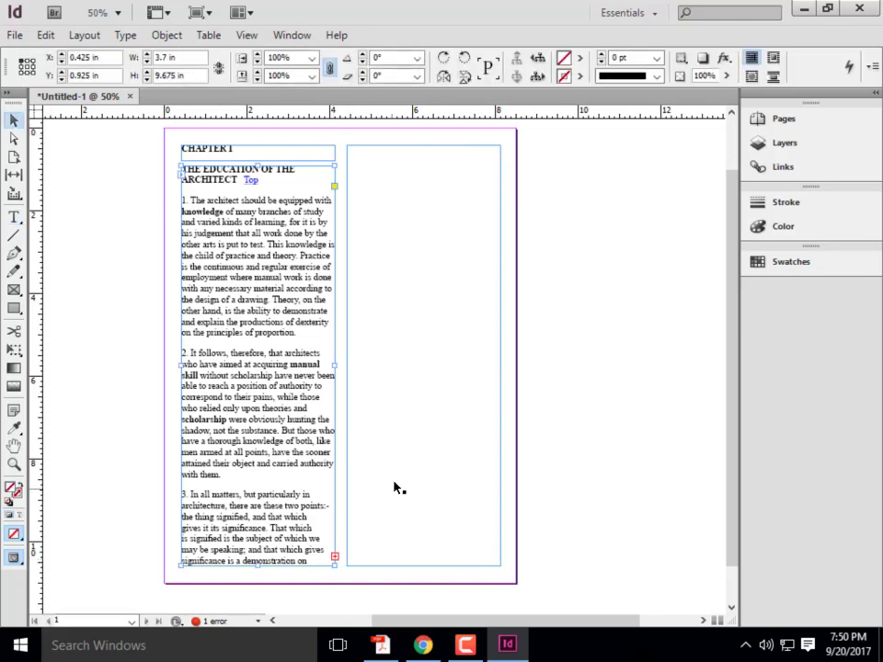
left_click(335, 557)
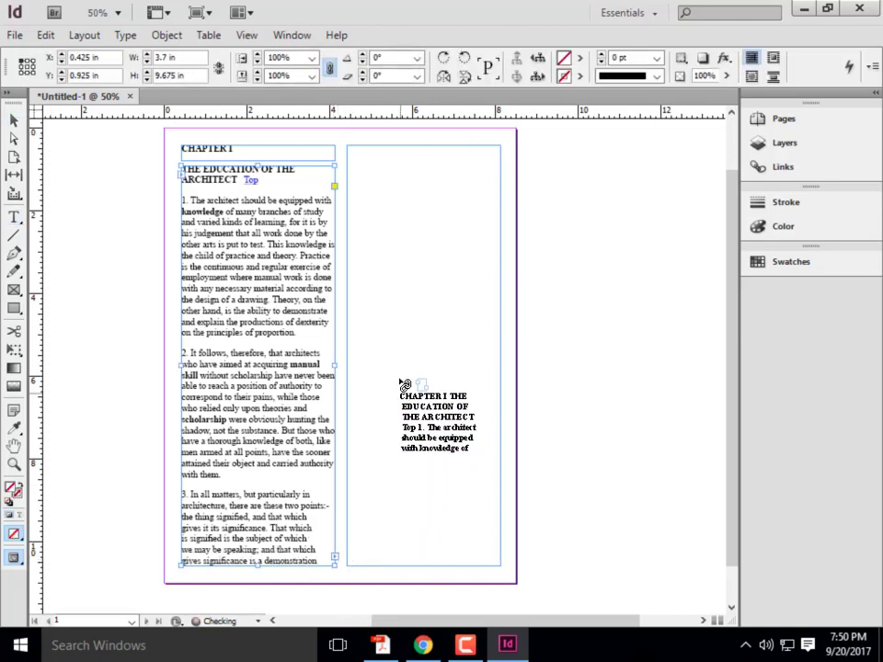
left_click(390, 279)
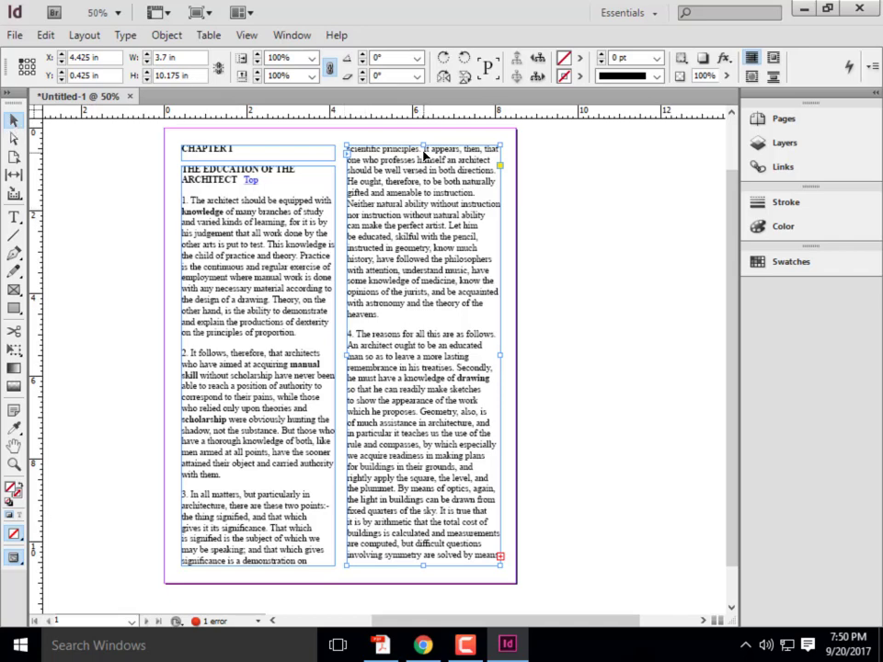
Lower both body frames' upper edges to the same level and enlarge the heading frame across both columns to about 7.7 by 0.8 in.
left_click_drag(423, 146, 445, 169)
left_click(233, 217)
left_click_drag(258, 170, 259, 188)
left_click(418, 172)
left_click_drag(501, 167, 500, 187)
left_click(267, 158)
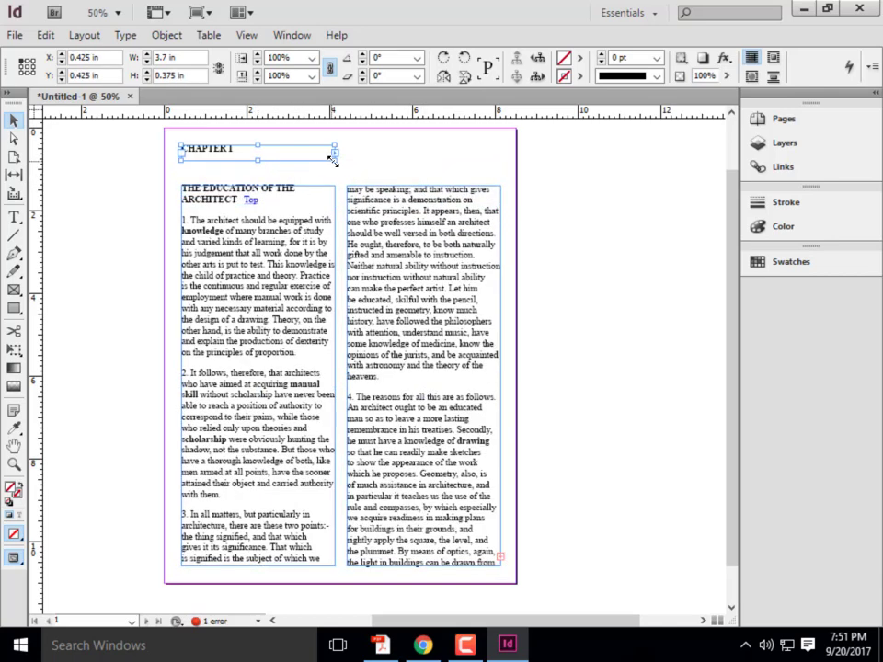
left_click_drag(333, 158, 500, 178)
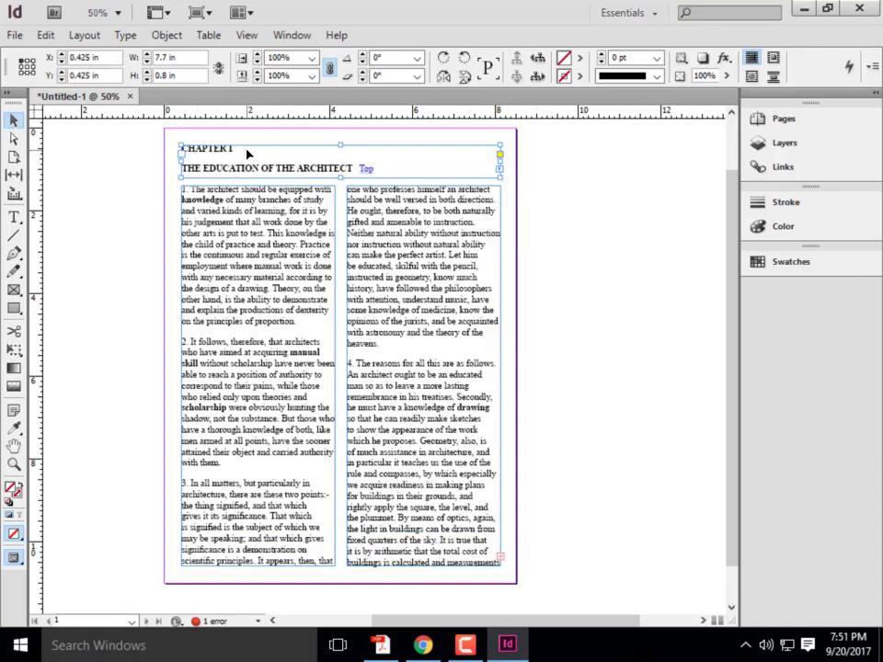
Try the "CHAPTER I" heading text at 24 pt, then set its font size to 30 pt.
double_click(272, 150)
left_click_drag(271, 150, 133, 150)
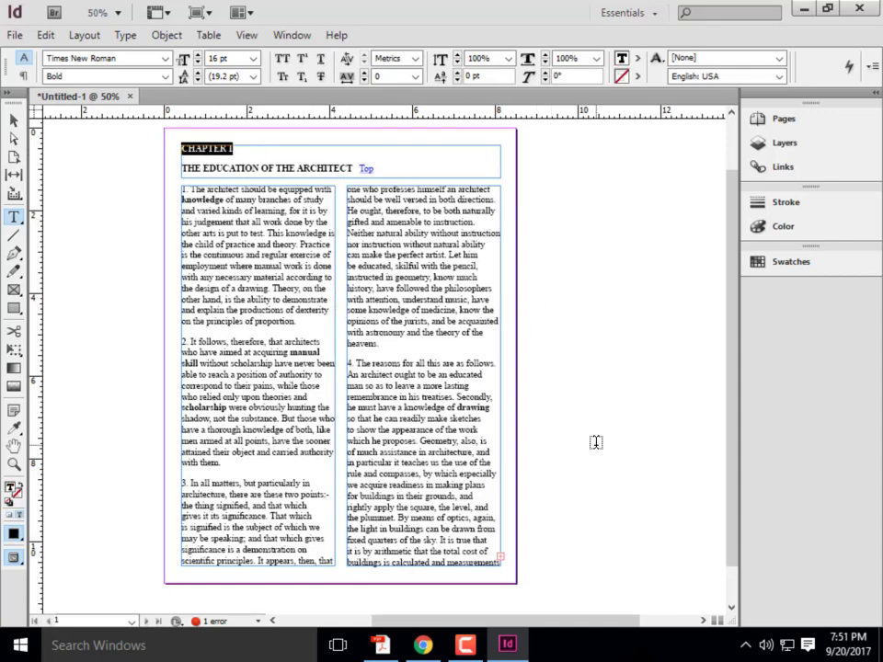
left_click(253, 59)
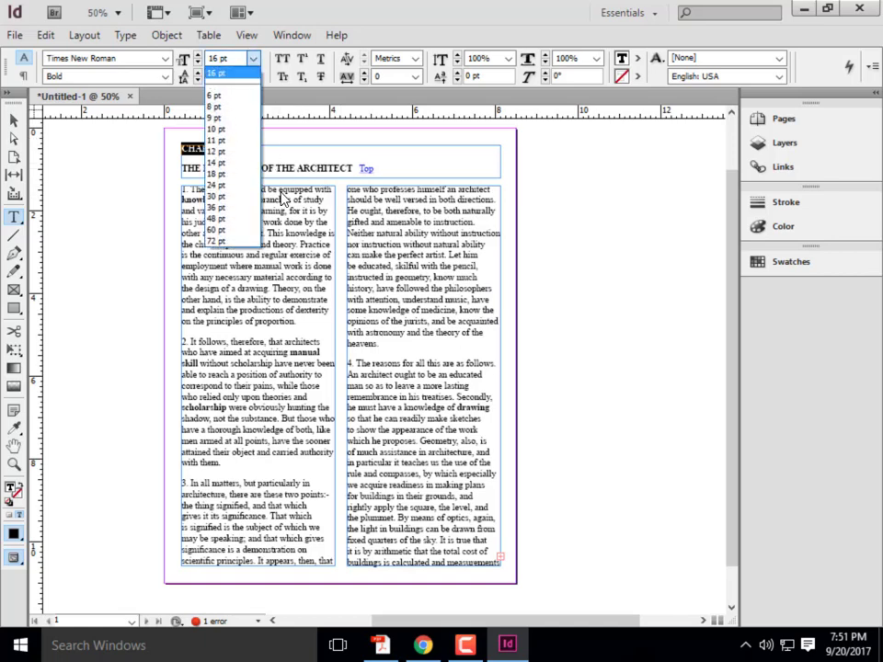
left_click(230, 185)
left_click(253, 58)
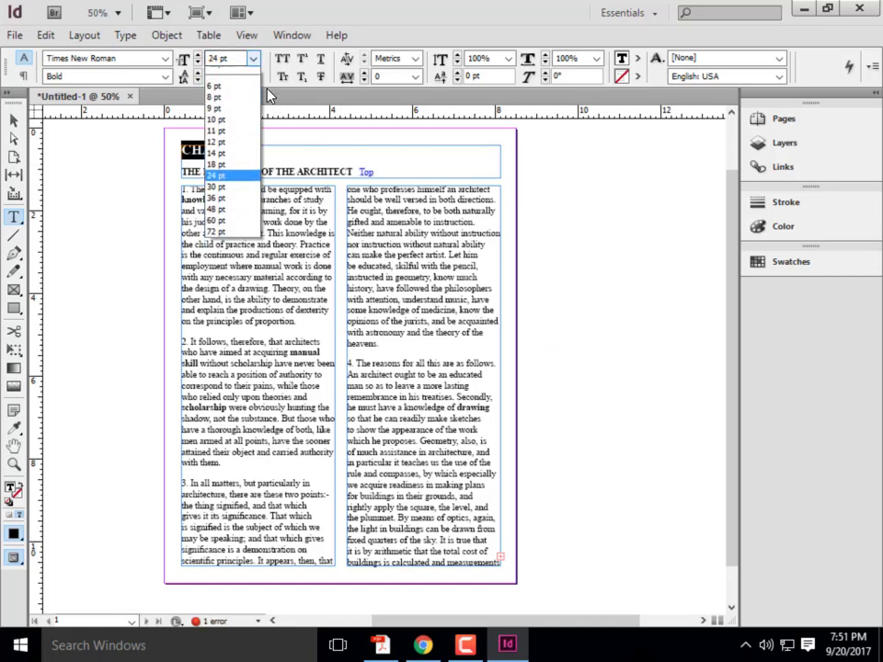
left_click(237, 182)
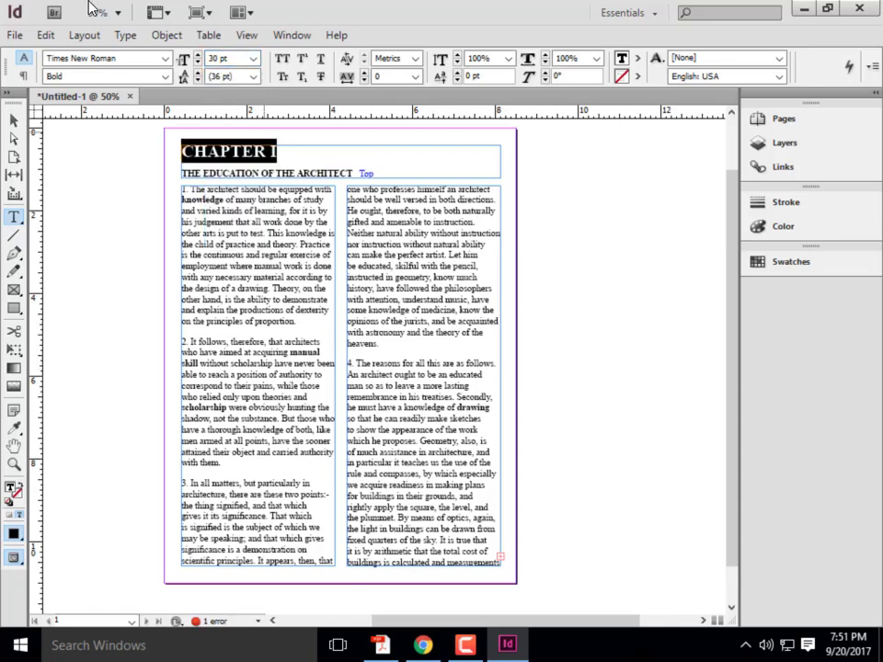
Change the font of the selected "CHAPTER I" heading to Eras Bold ITC.
left_click(165, 58)
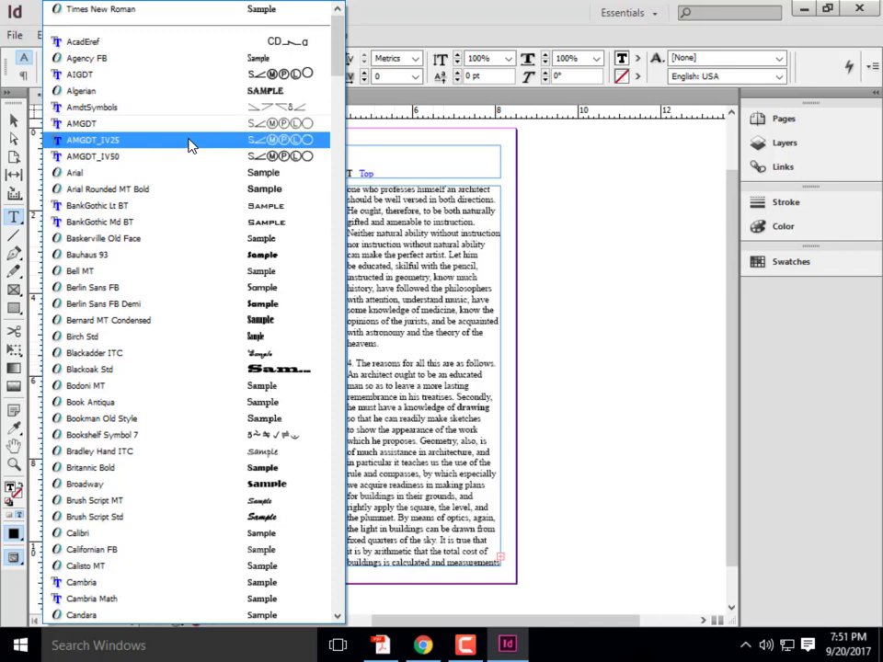
scroll(226, 295, "down", 3)
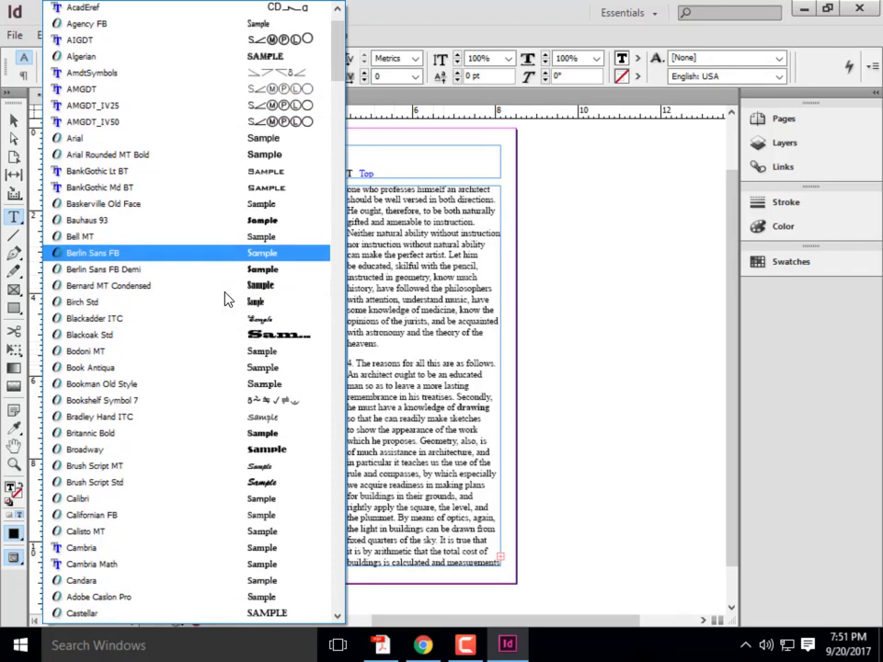
scroll(276, 367, "down", 4)
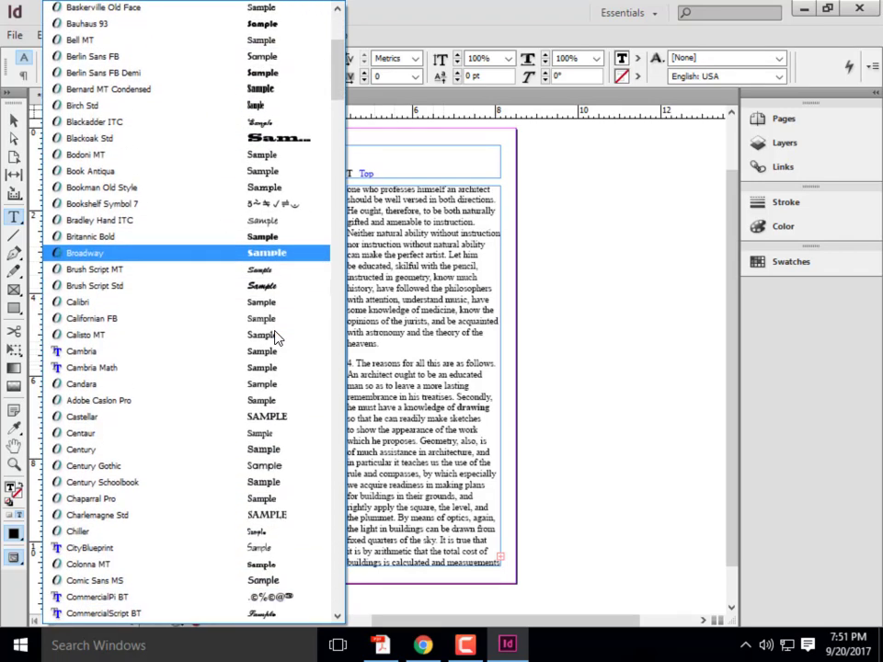
scroll(276, 338, "down", 3)
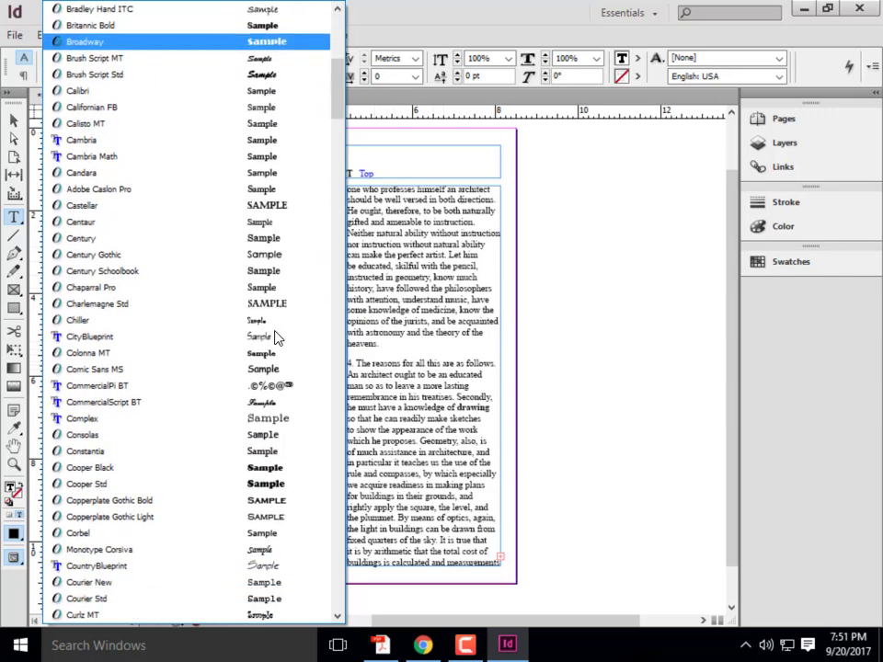
scroll(276, 338, "down", 3)
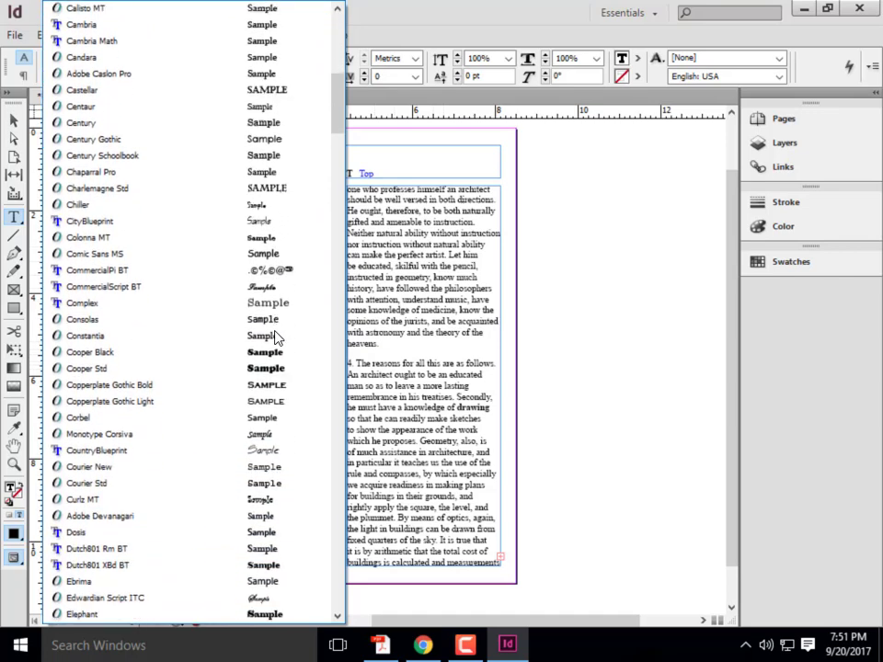
scroll(276, 338, "down", 2)
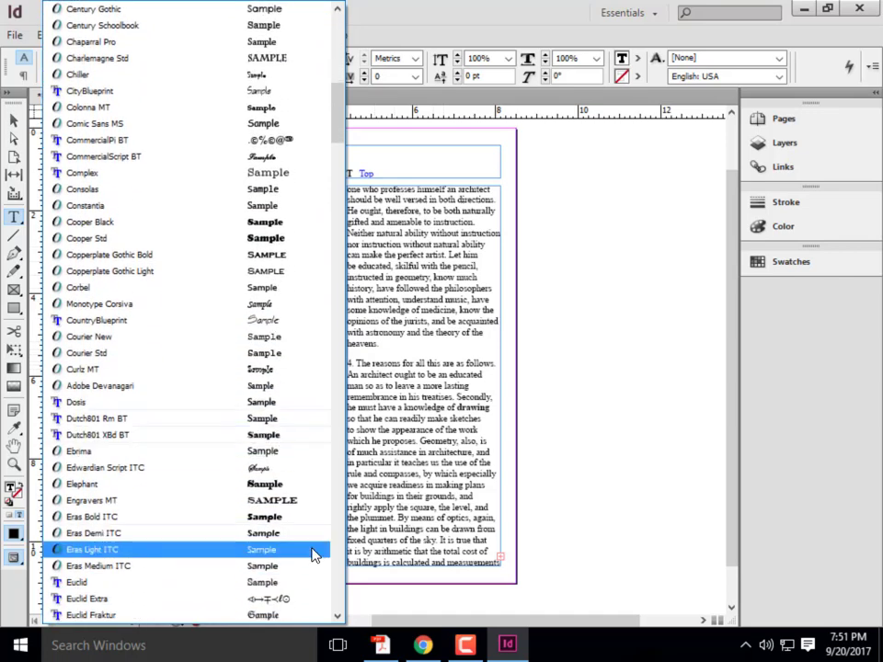
left_click(271, 526)
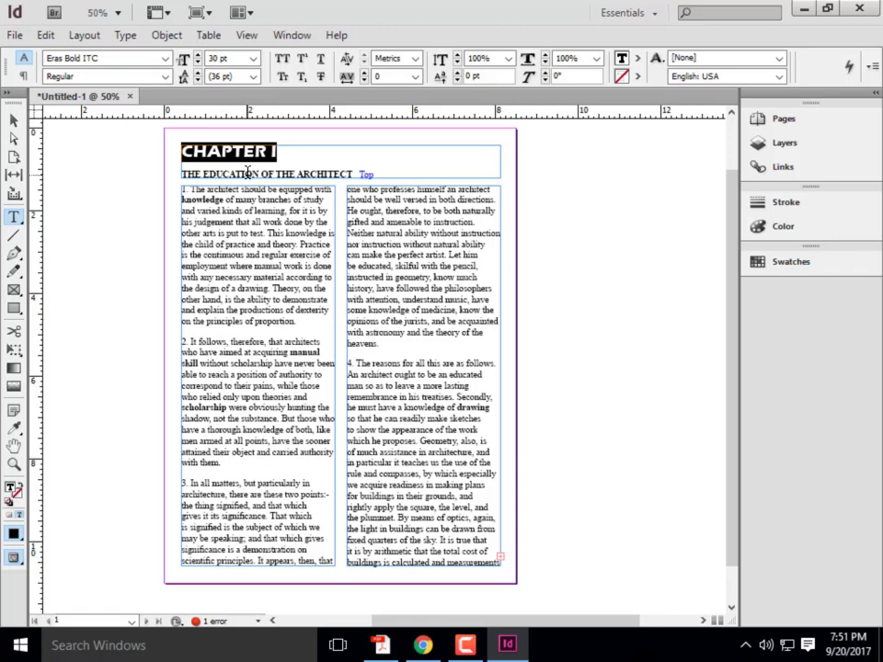
Set the "CHAPTER I" heading's font size to 36 pt and leave text editing.
left_click(254, 59)
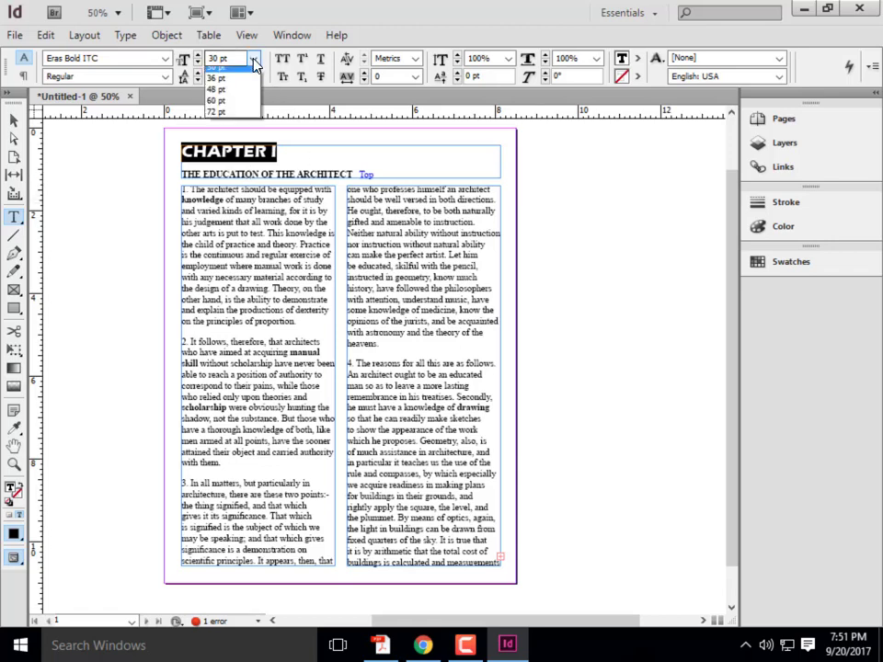
left_click(231, 212)
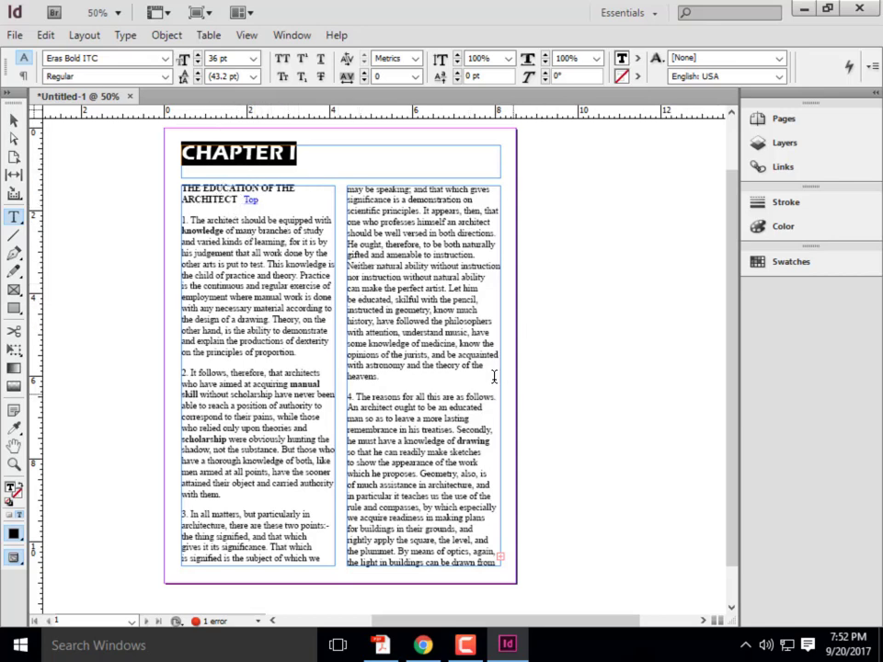
left_click(14, 120)
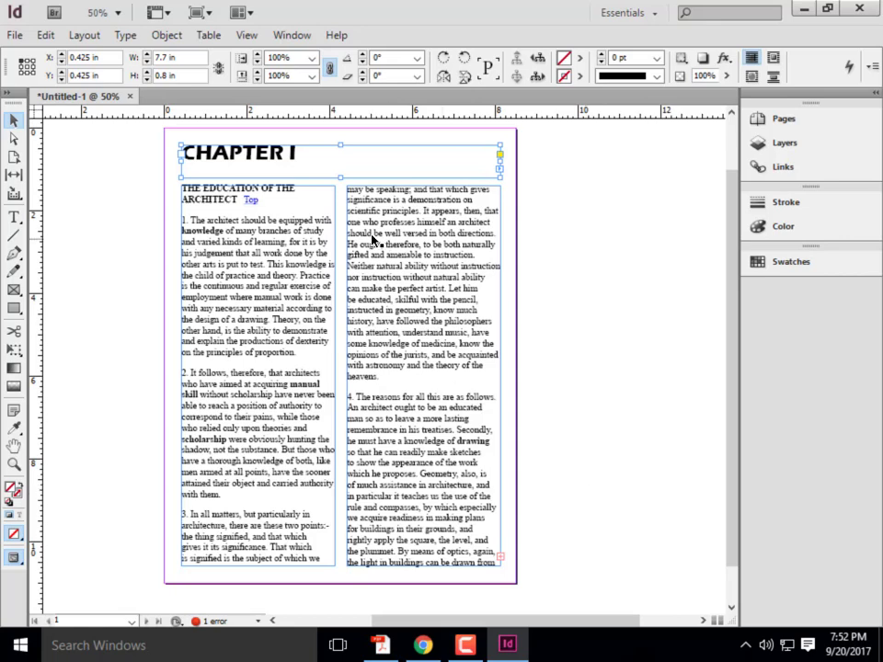
Examine the font style, font size and leading choices offered for the "CHAPTER I" heading text.
double_click(281, 151)
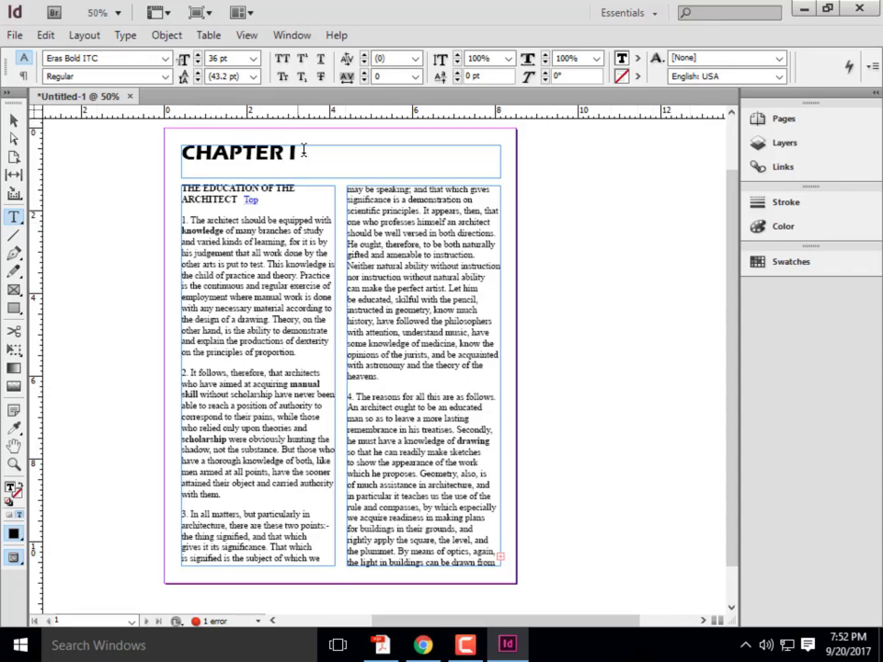
left_click_drag(303, 150, 157, 152)
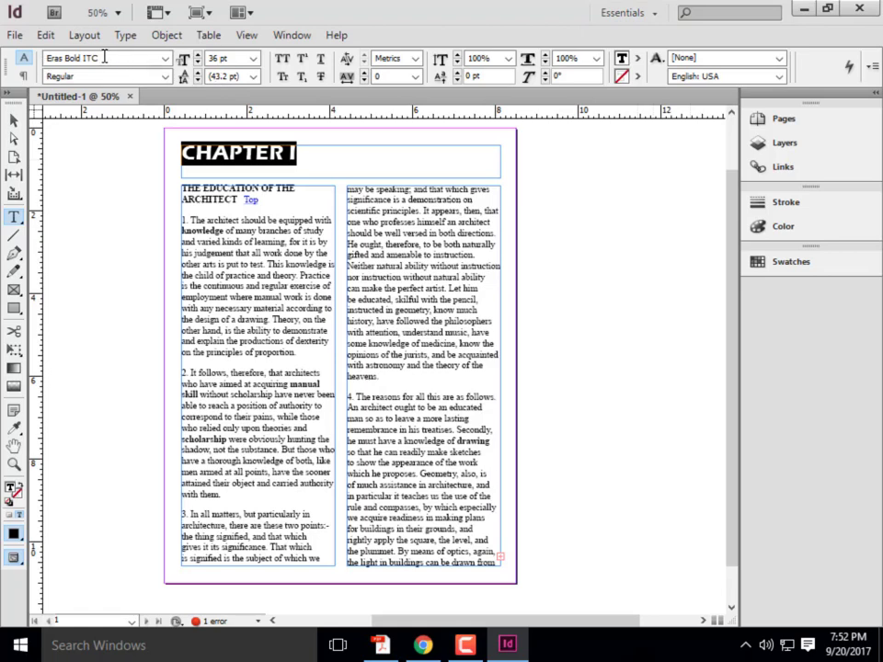
left_click(164, 79)
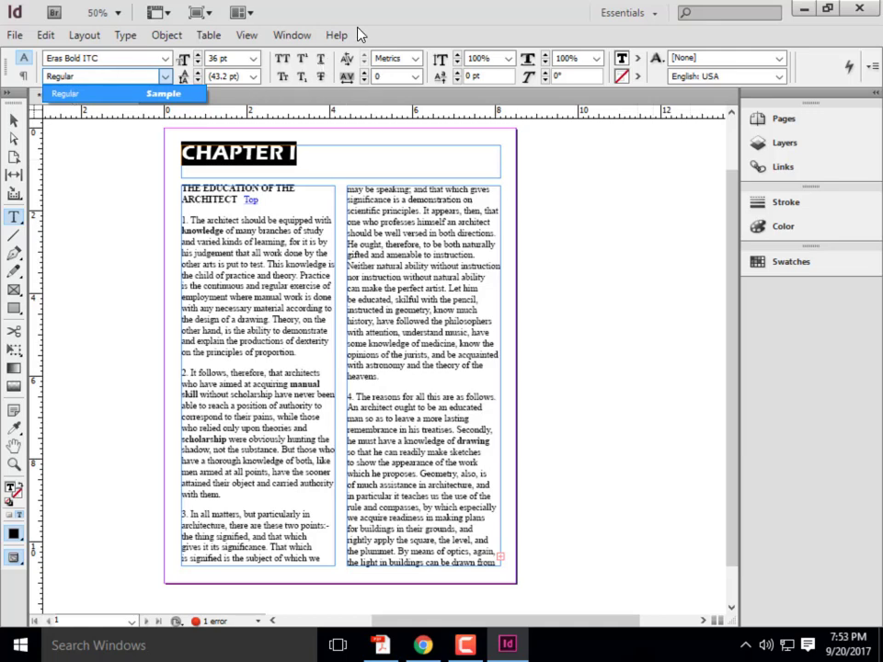
left_click(395, 30)
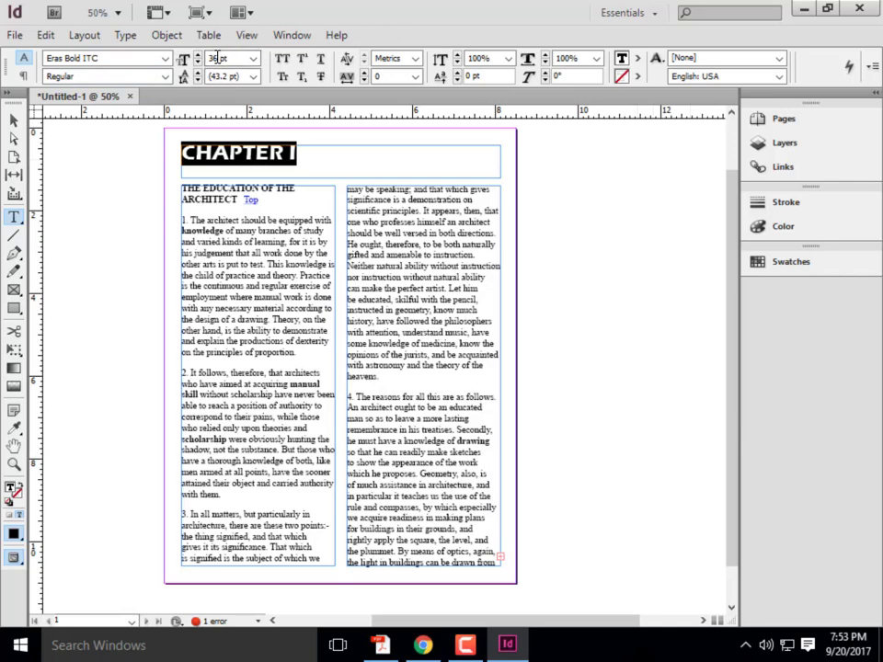
left_click(253, 58)
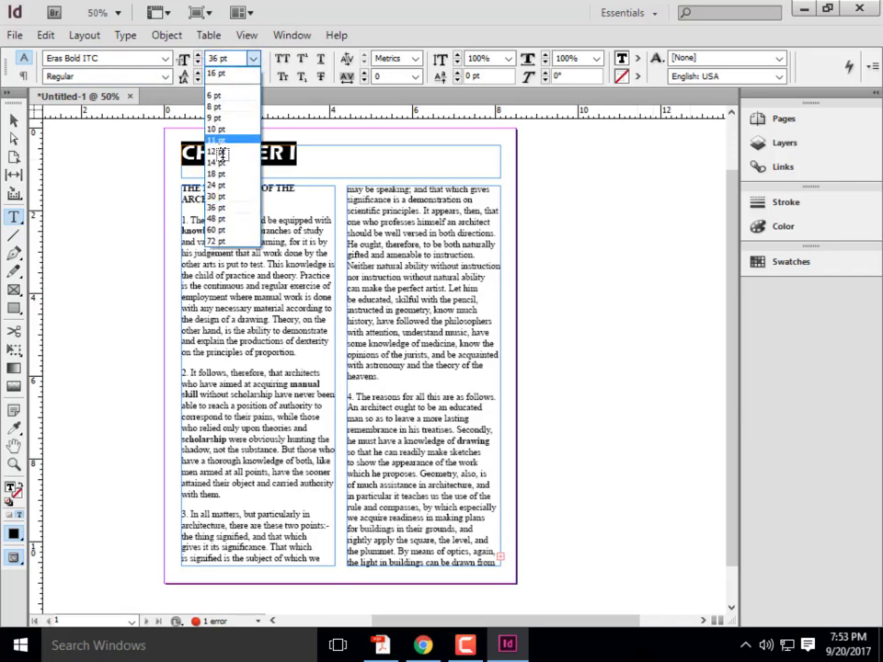
left_click(358, 11)
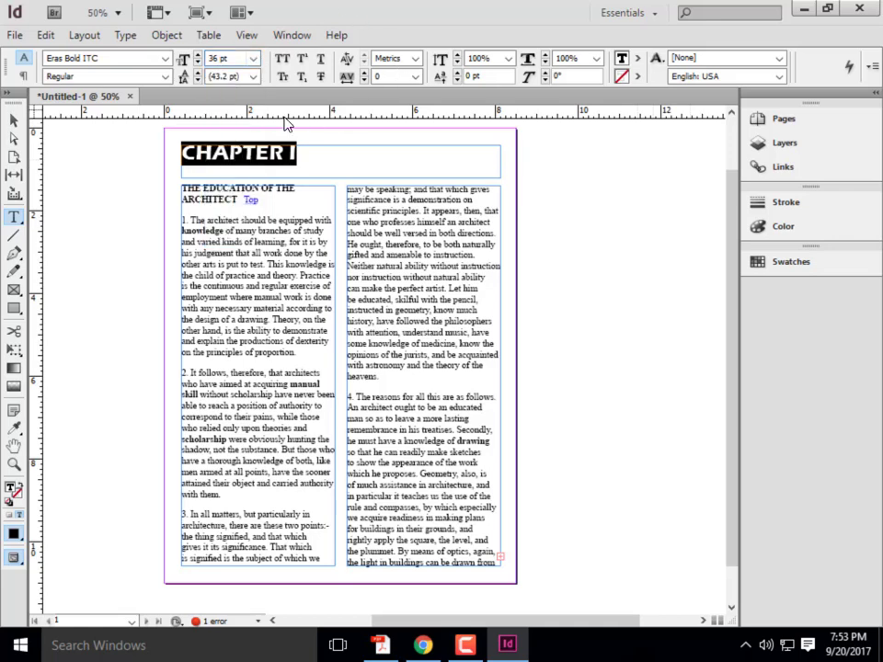
left_click(255, 77)
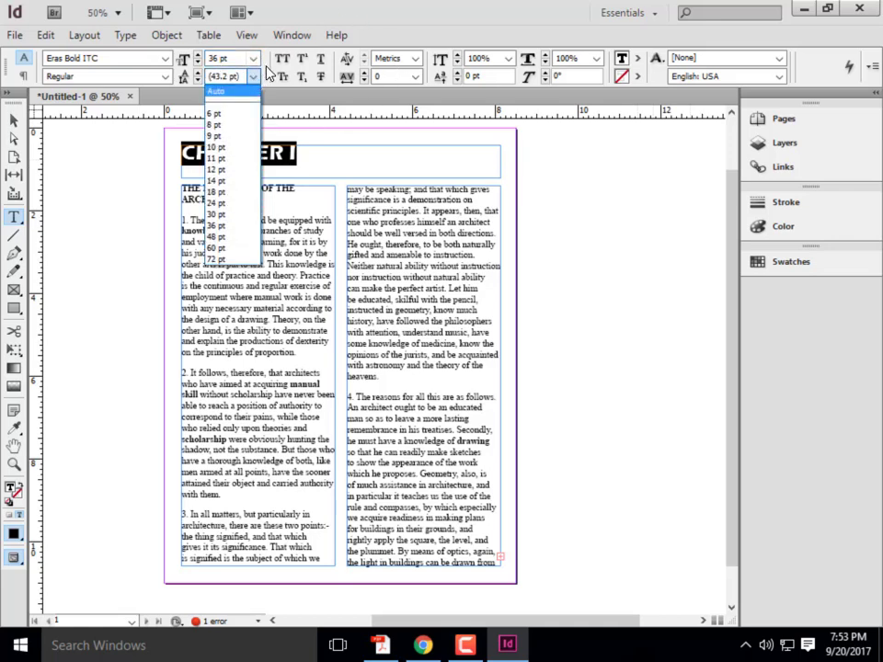
left_click(331, 32)
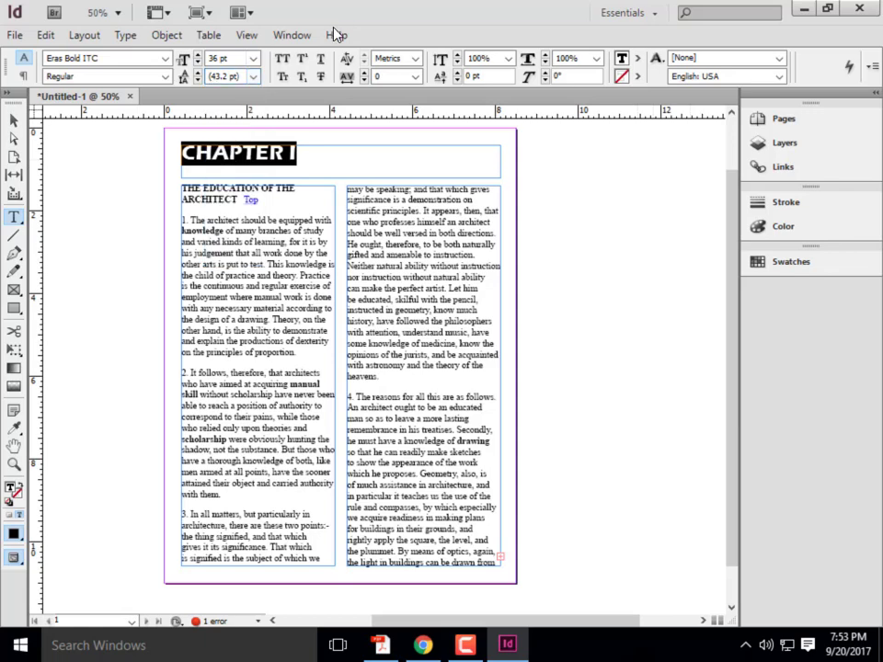
left_click(11, 122)
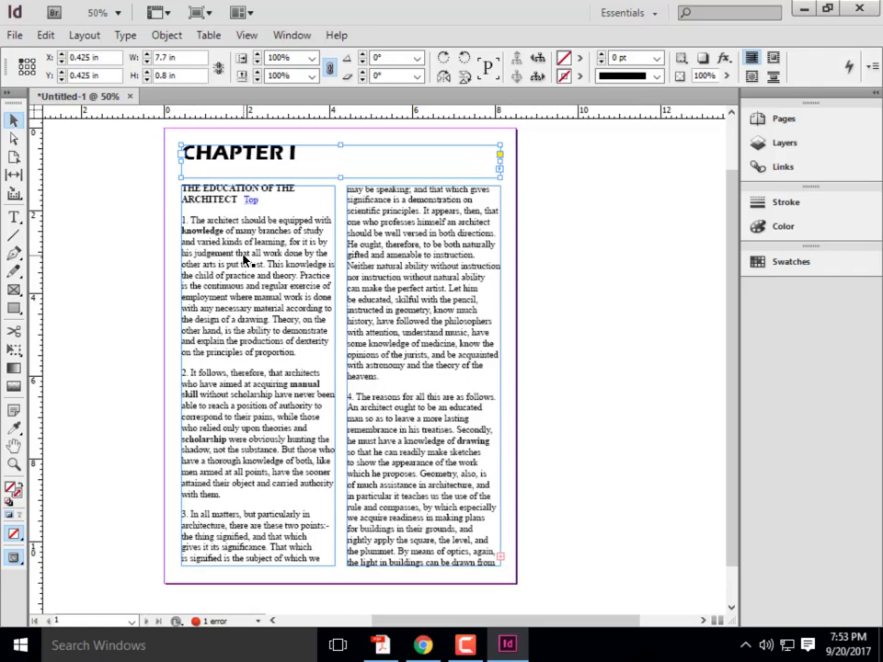
Select the whole first numbered paragraph in the first body column, from "1. The architect" to "principles of proportion.".
scroll(245, 260, "up", 4)
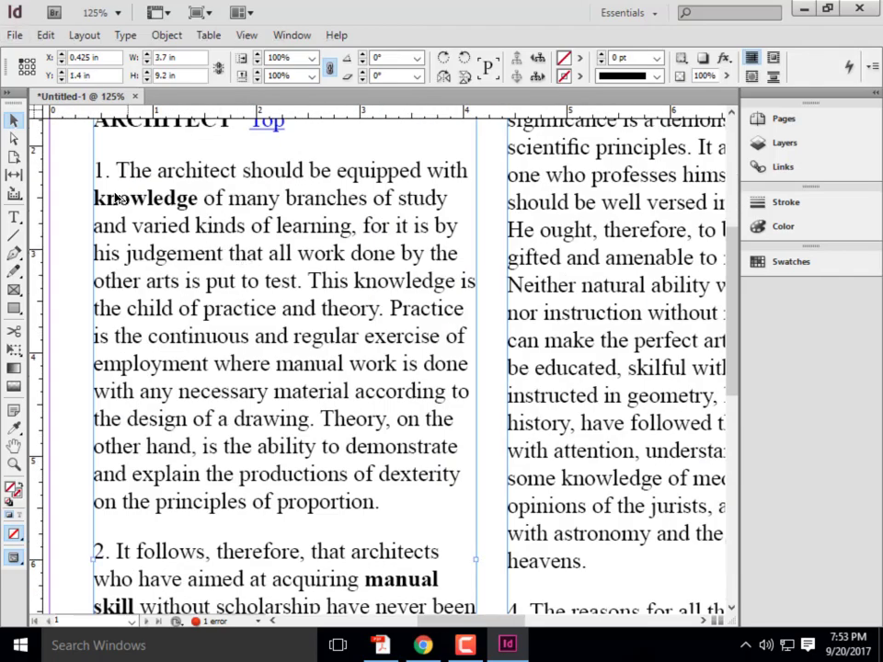
scroll(117, 197, "down", 5)
scroll(154, 228, "up", 1)
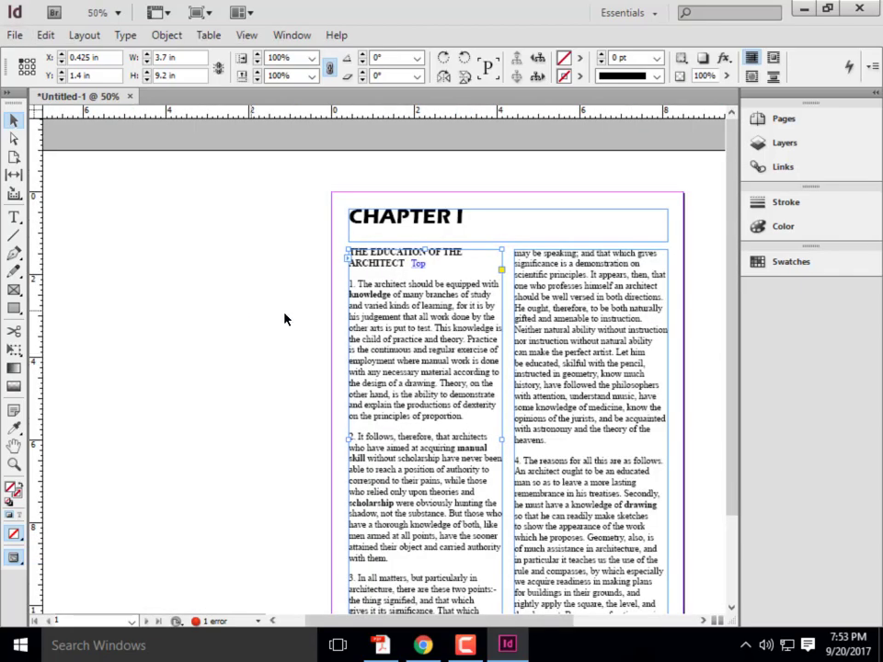
double_click(397, 327)
scroll(509, 346, "up", 3)
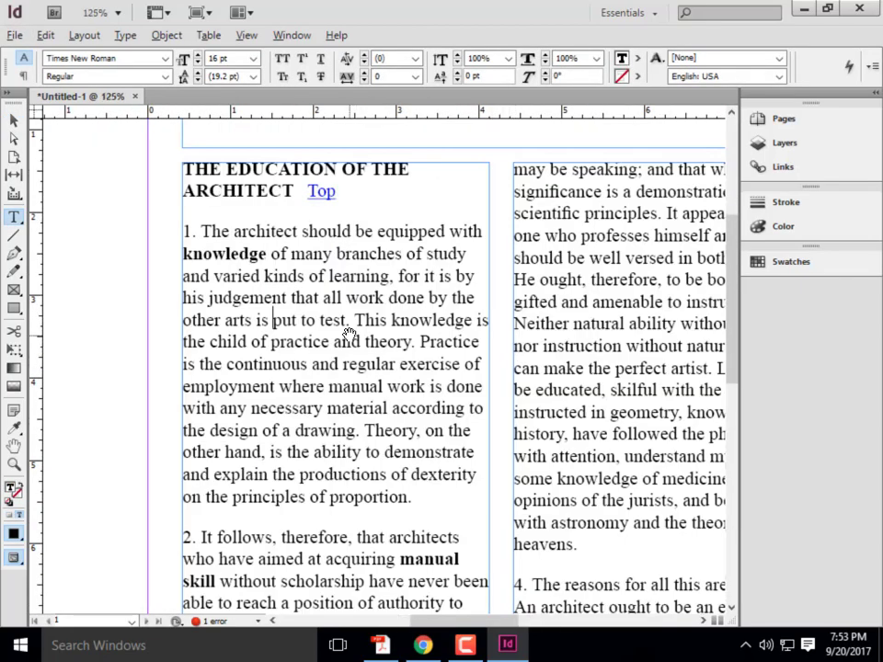
scroll(348, 333, "up", 1)
left_click_drag(427, 537, 144, 204)
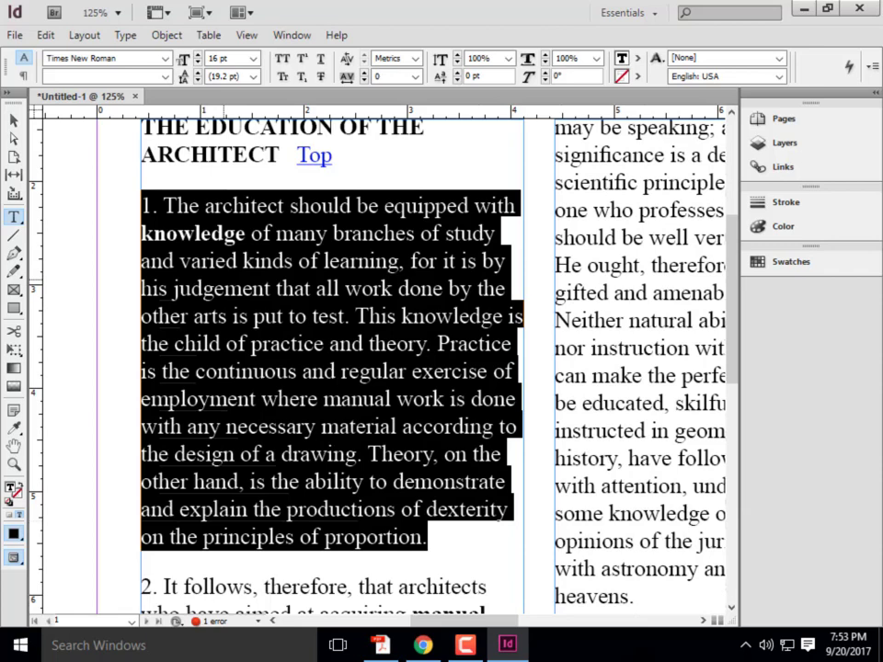
Try 16 pt leading on the selected first paragraph, then return its leading to Auto.
left_click(254, 77)
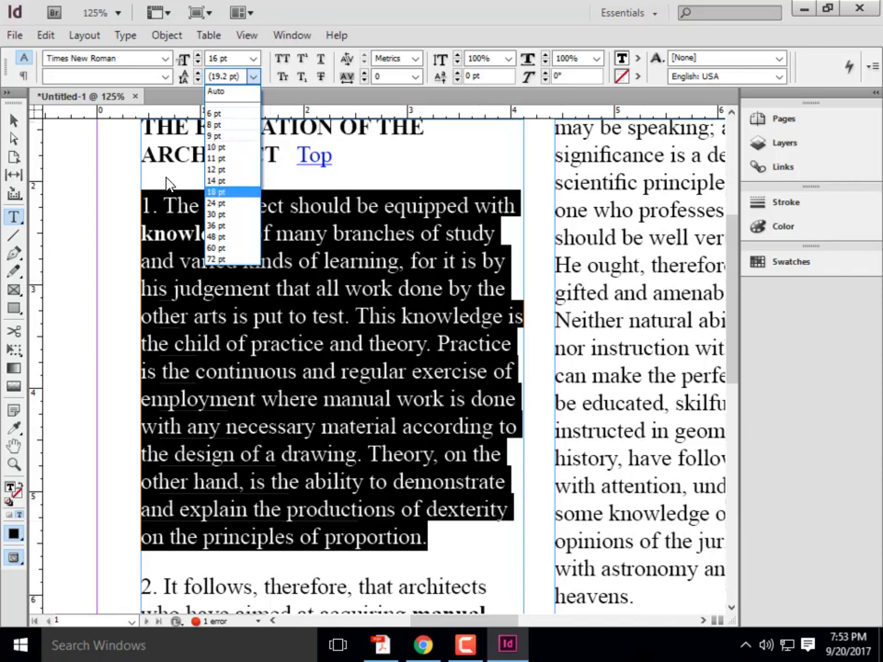
left_click(242, 77)
left_click_drag(242, 76, 153, 69)
type("16")
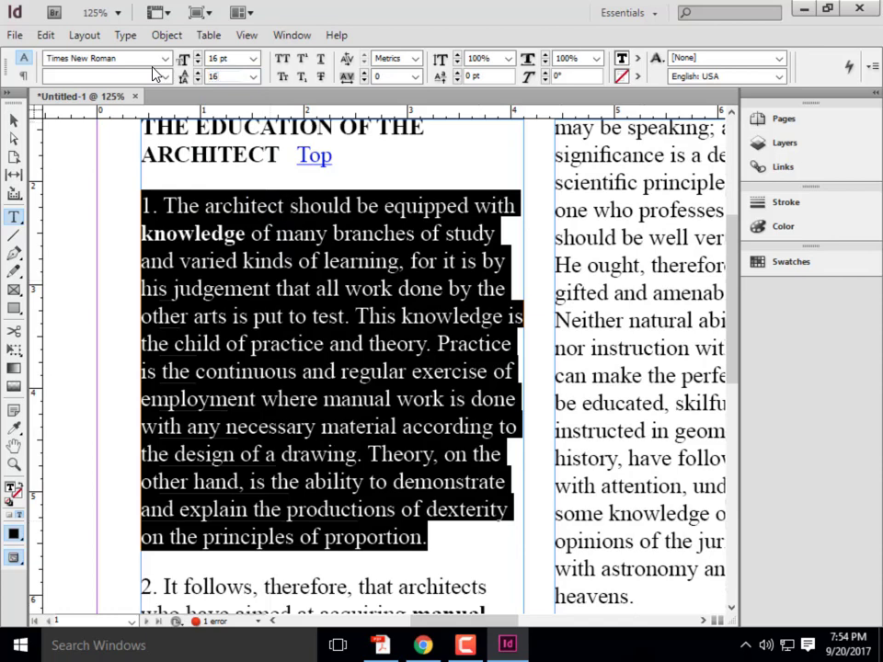
key("Return")
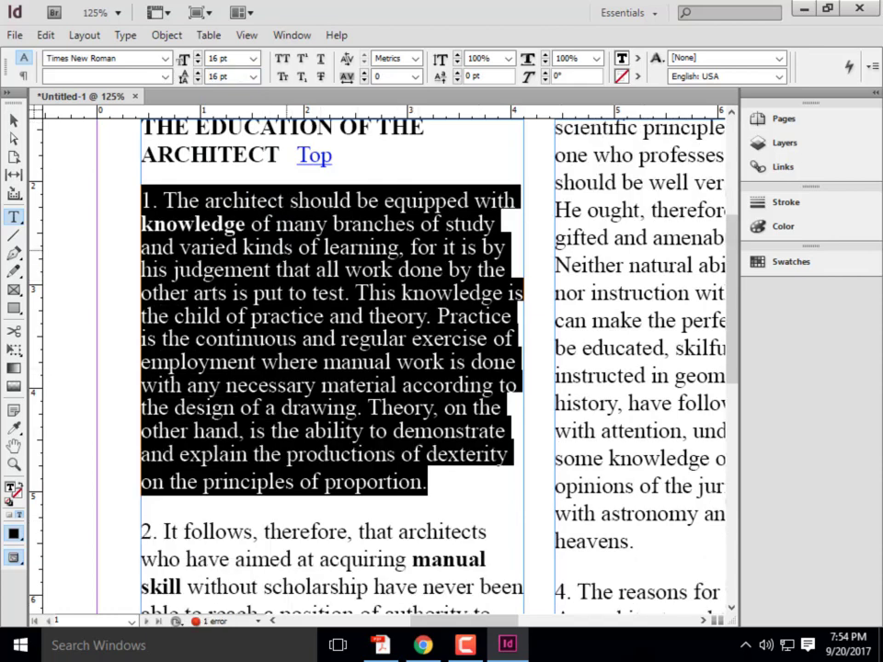
left_click(253, 77)
left_click(221, 88)
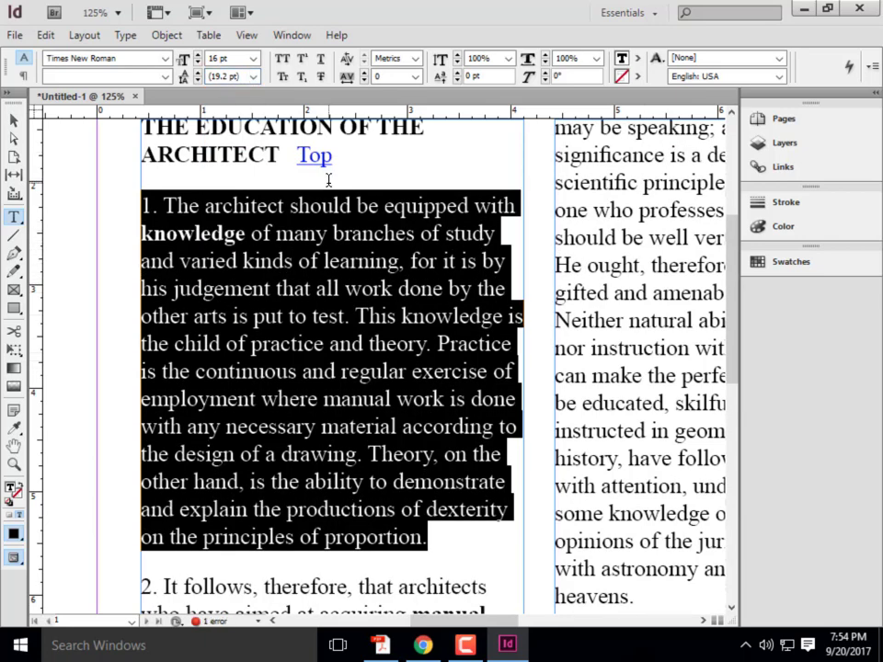
Set the first paragraph's leading to 16 pt again and inspect its line spacing up close.
left_click(224, 80)
type("16")
key("Return")
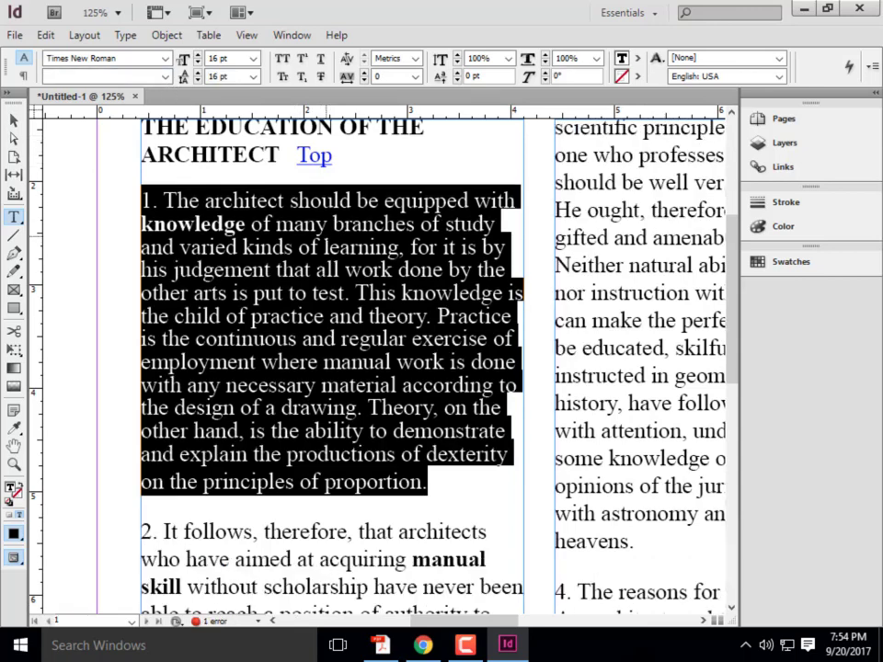
scroll(329, 236, "up", 4)
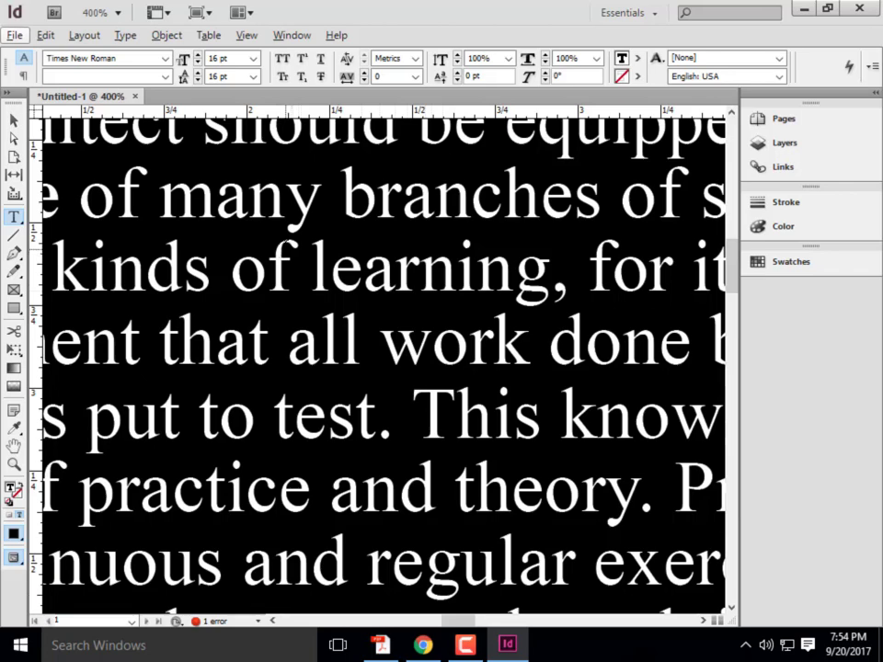
scroll(288, 250, "down", 3)
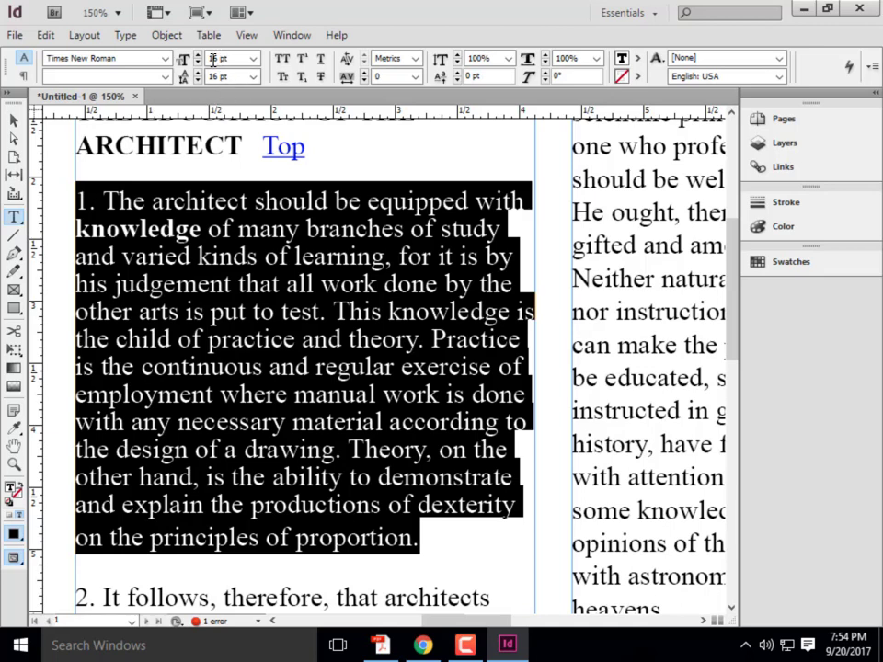
Try a tight 10 pt leading on the first paragraph, then set the leading back to Auto.
left_click(183, 77)
type("10")
key("Return")
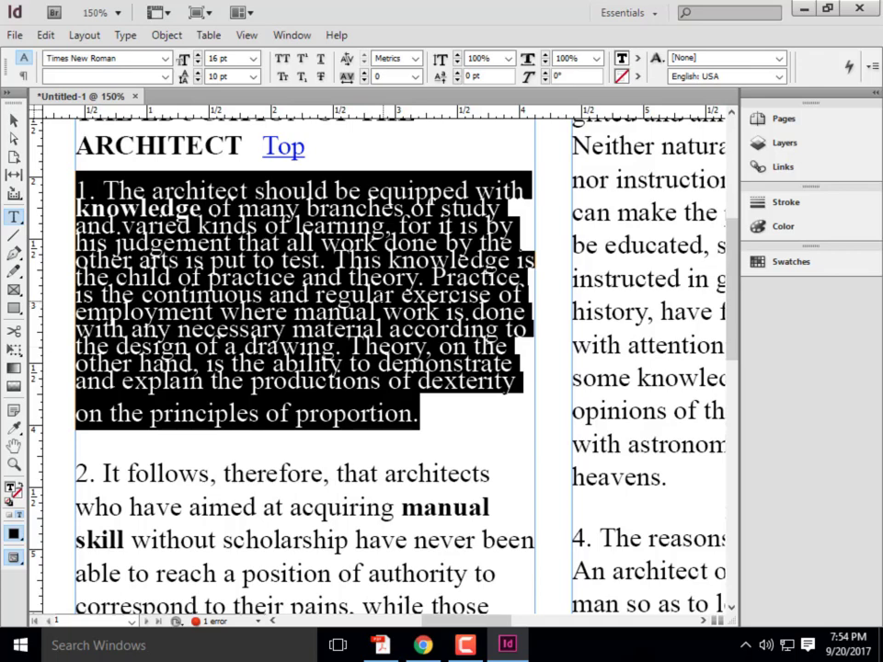
left_click(253, 76)
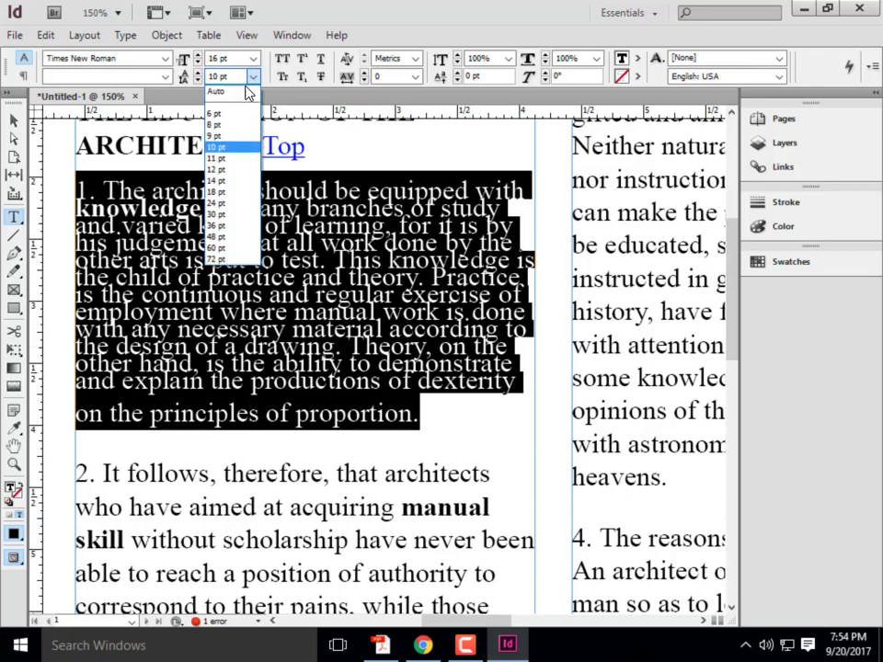
left_click(224, 88)
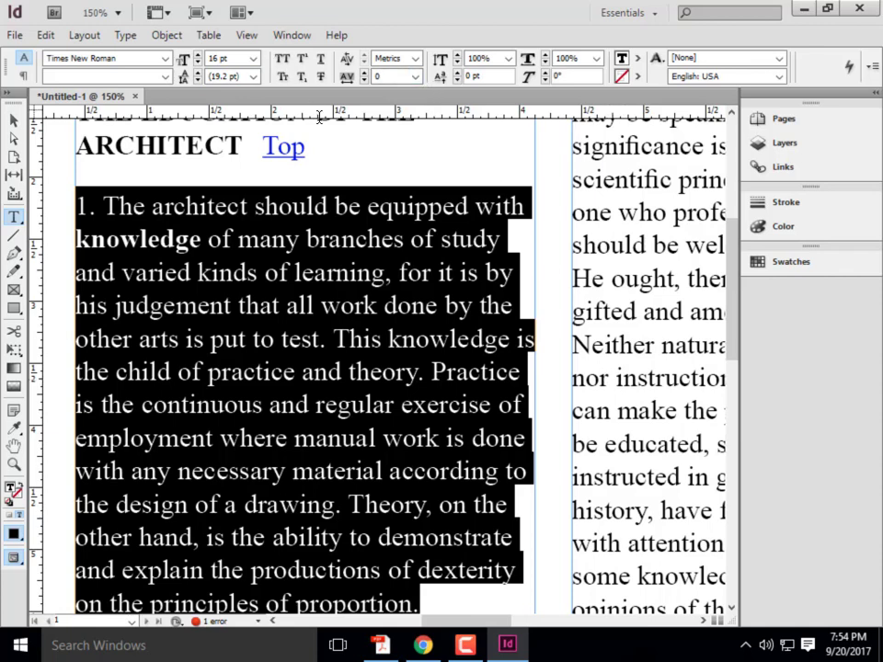
Try All Caps on the selected first paragraph, then switch it to Small Caps.
left_click(283, 61)
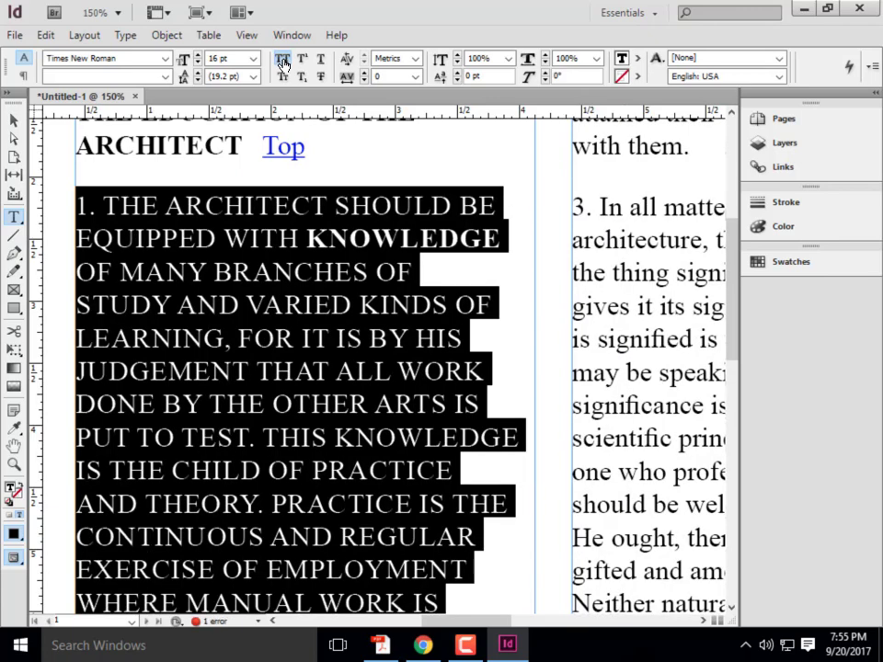
left_click(282, 77)
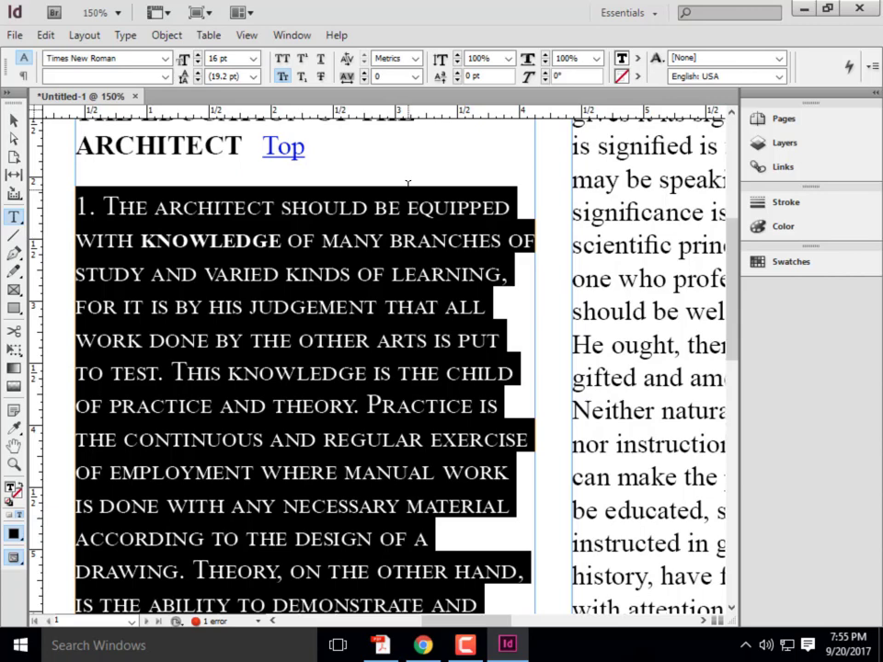
Remove Small Caps from the selected first paragraph.
left_click(282, 76)
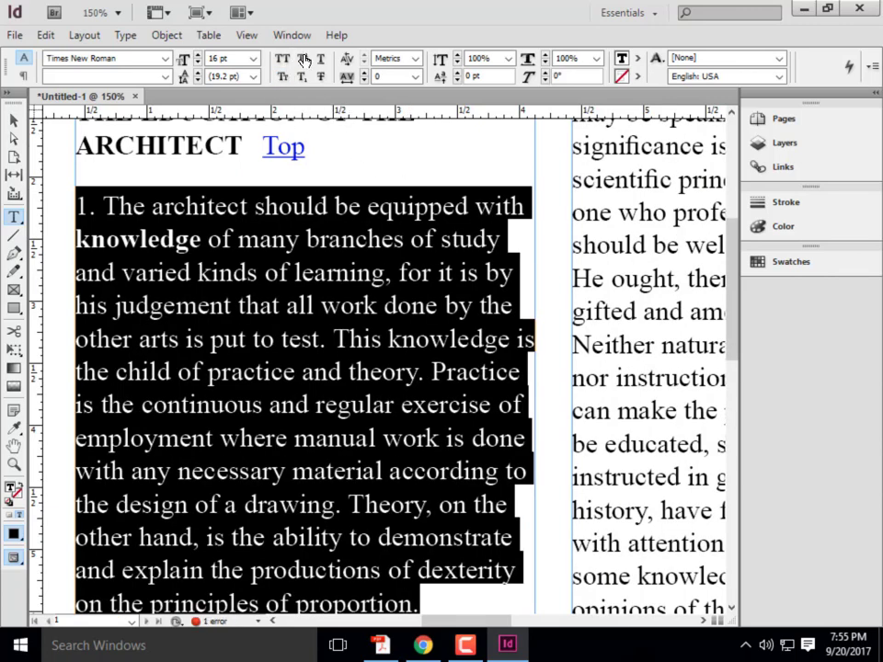
Try Superscript and then Subscript on the final "d" of "should" in the first paragraph, turning each off again.
left_click(329, 205)
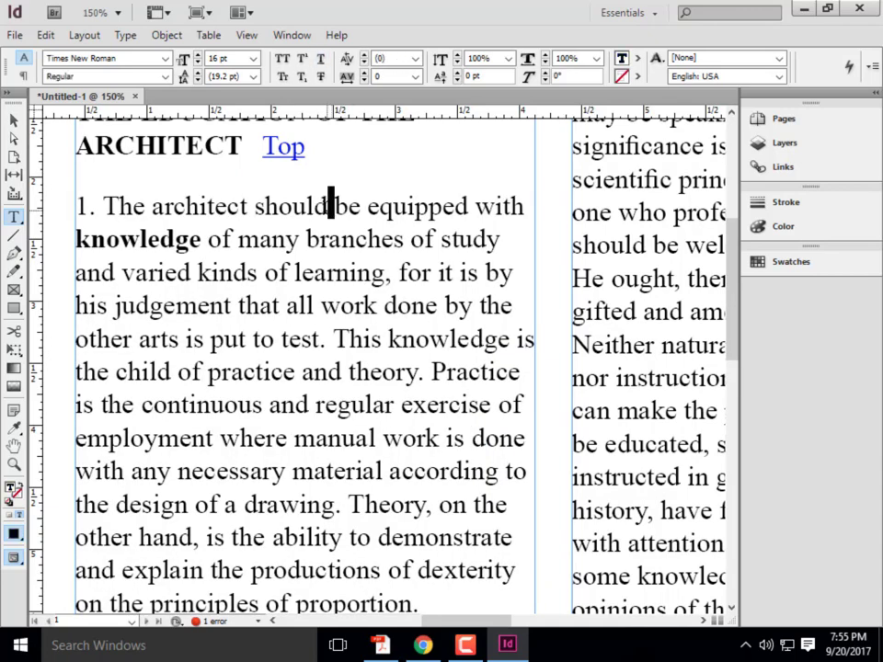
left_click_drag(328, 208, 316, 207)
left_click(326, 207)
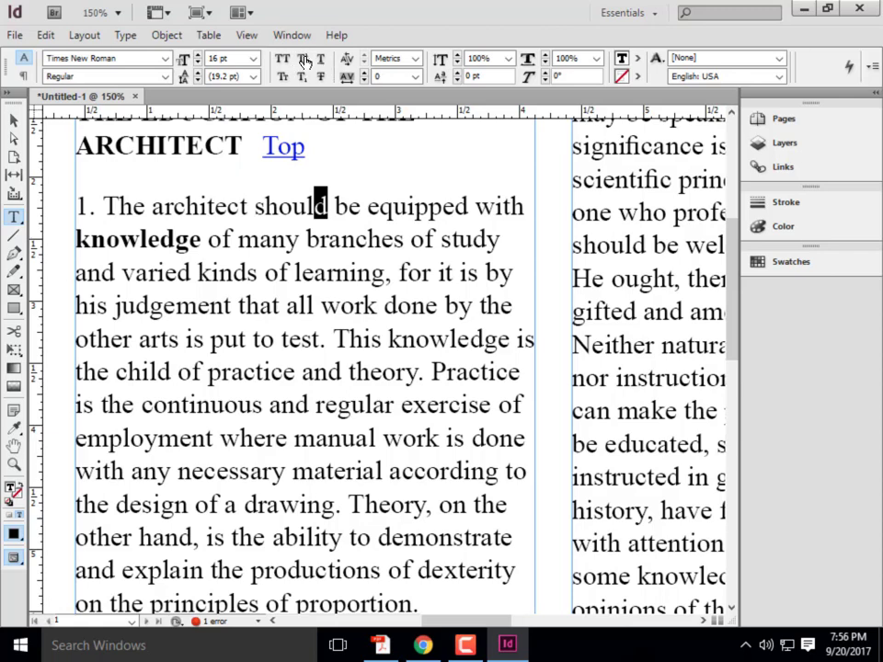
left_click(302, 58)
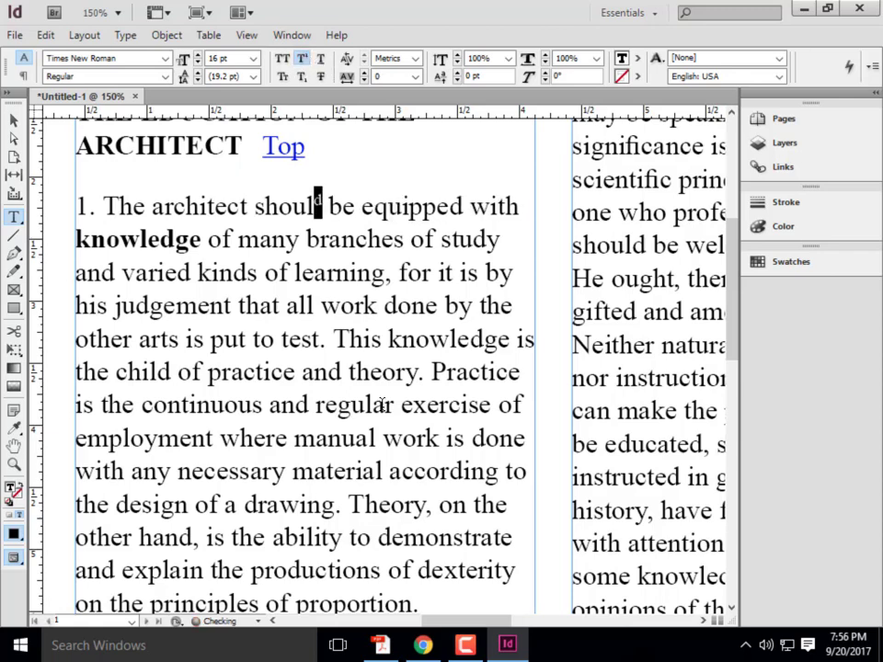
left_click(301, 58)
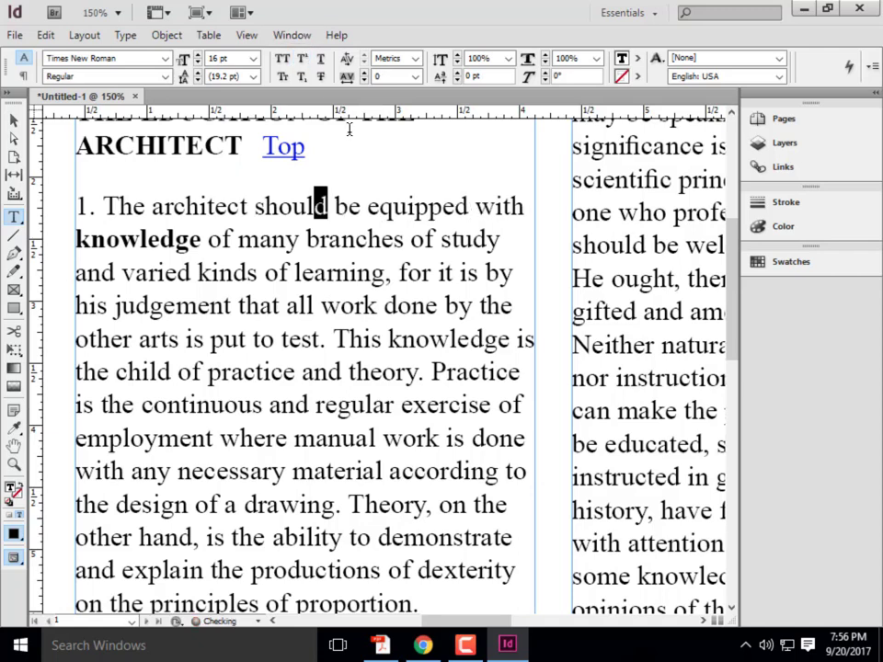
left_click(302, 77)
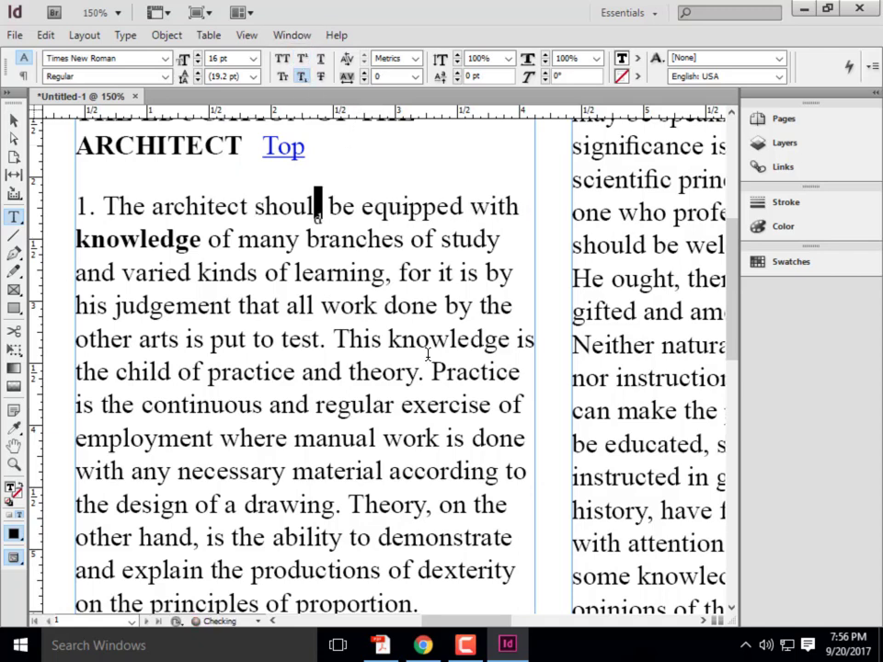
left_click(304, 78)
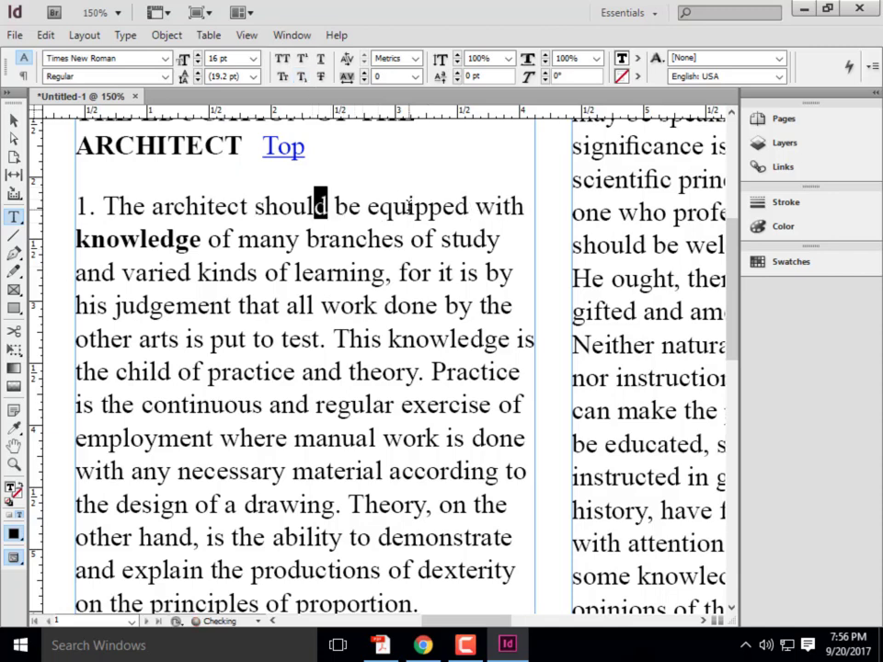
Try Strikethrough on the words "The architect should" in the first paragraph, then remove it.
left_click(320, 77)
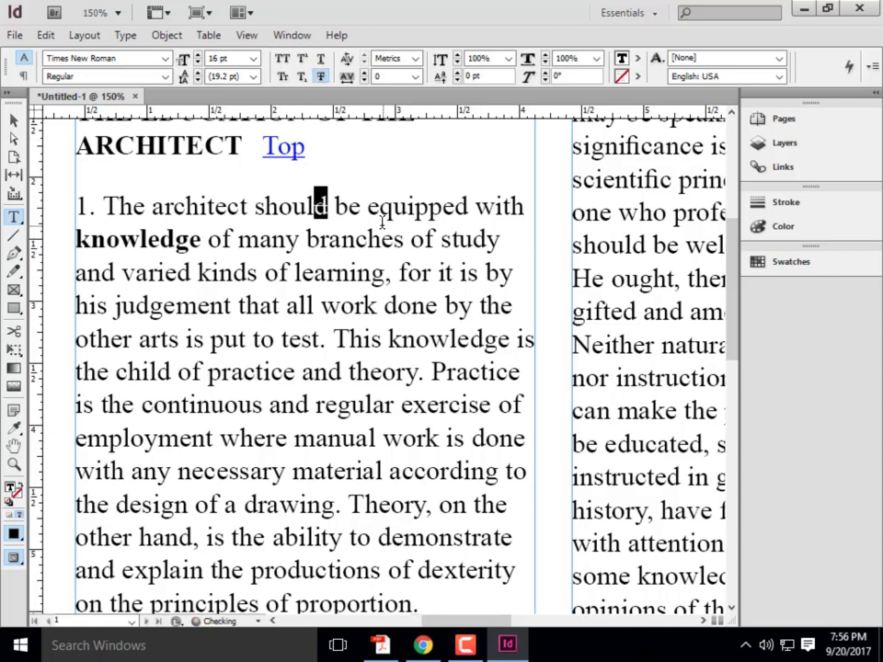
left_click_drag(329, 206, 102, 206)
left_click(320, 76)
left_click(429, 206)
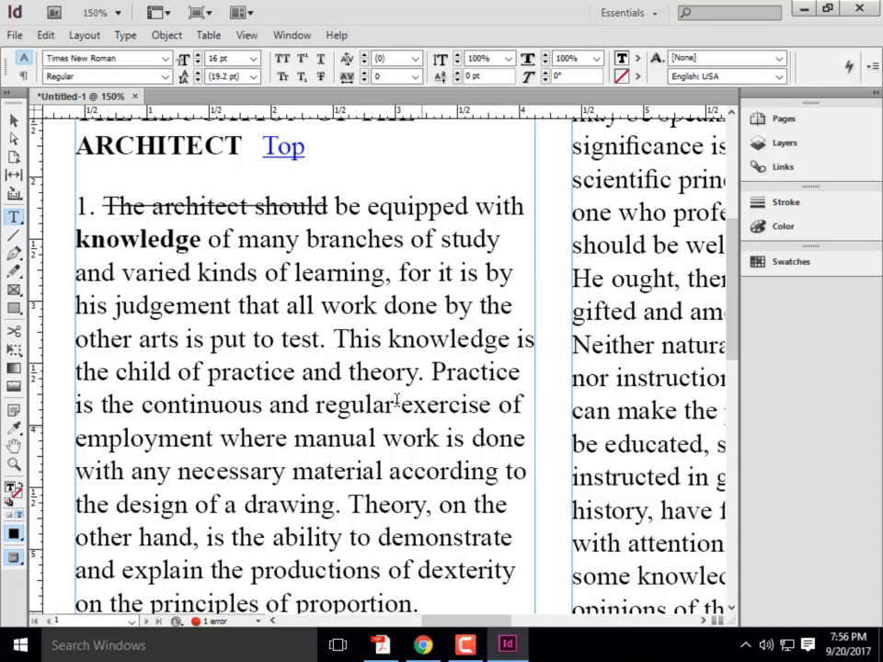
left_click(328, 206)
left_click_drag(328, 206, 102, 206)
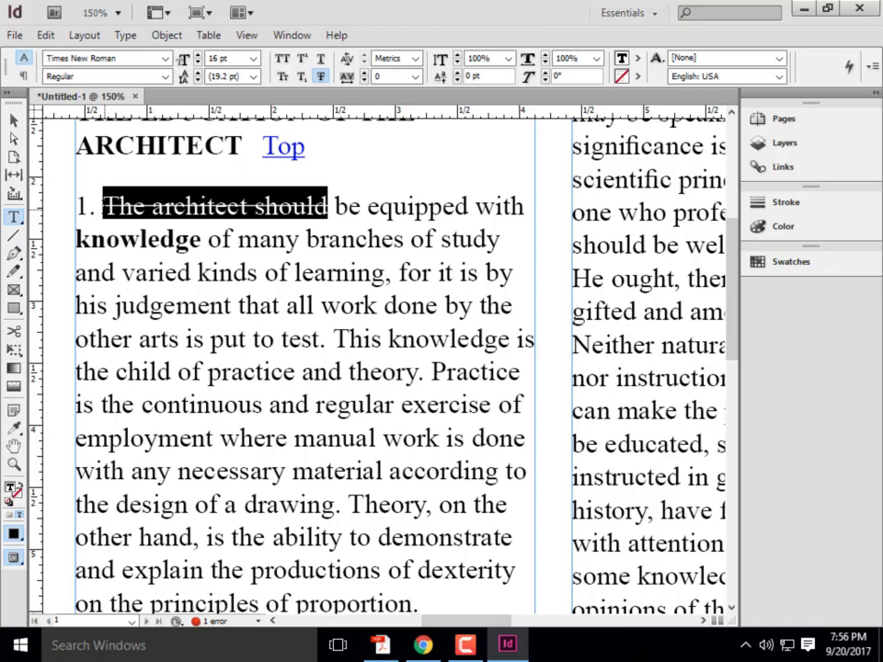
left_click(321, 78)
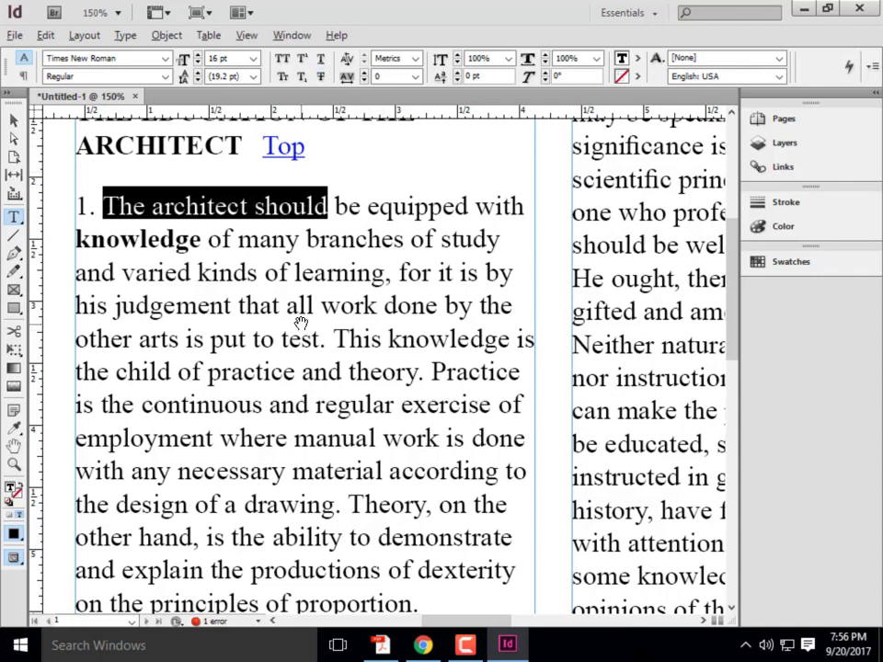
Tighten the kerning between the T and E of the "CHAPTER I" heading.
scroll(300, 320, "down", 1)
key("alt")
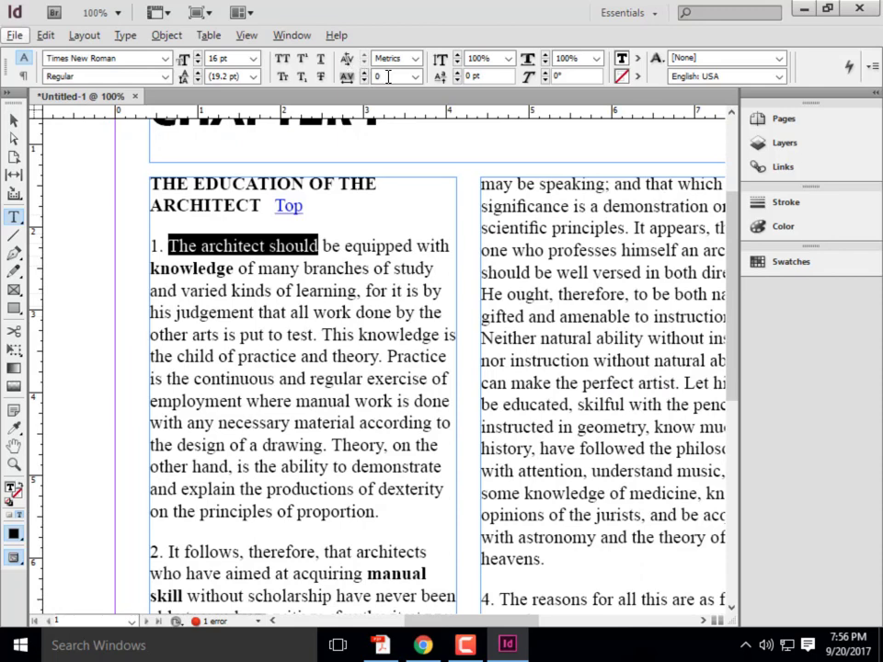
key("ctrl+4")
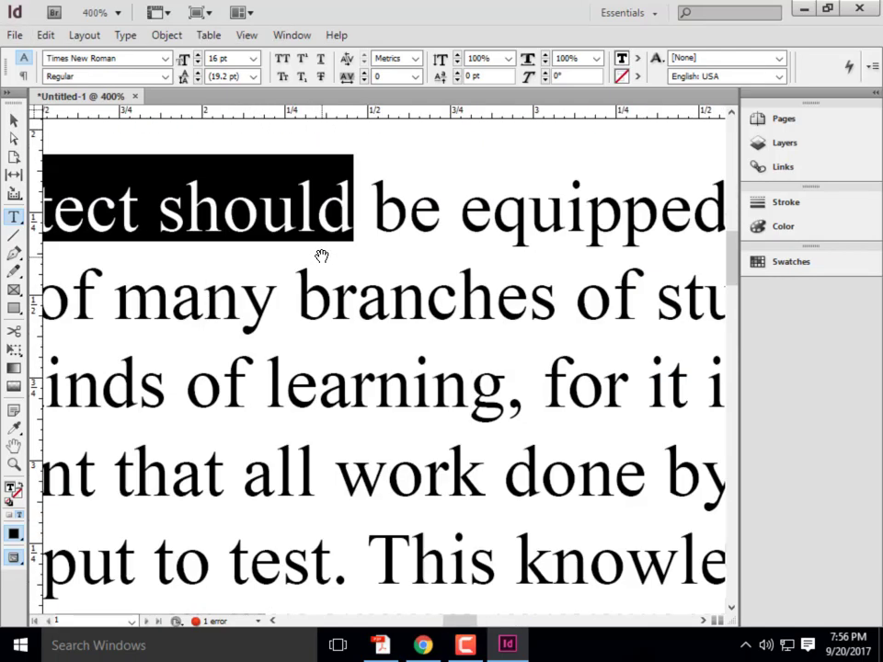
key("ctrl+1")
scroll(337, 288, "up", 3)
left_click(337, 288)
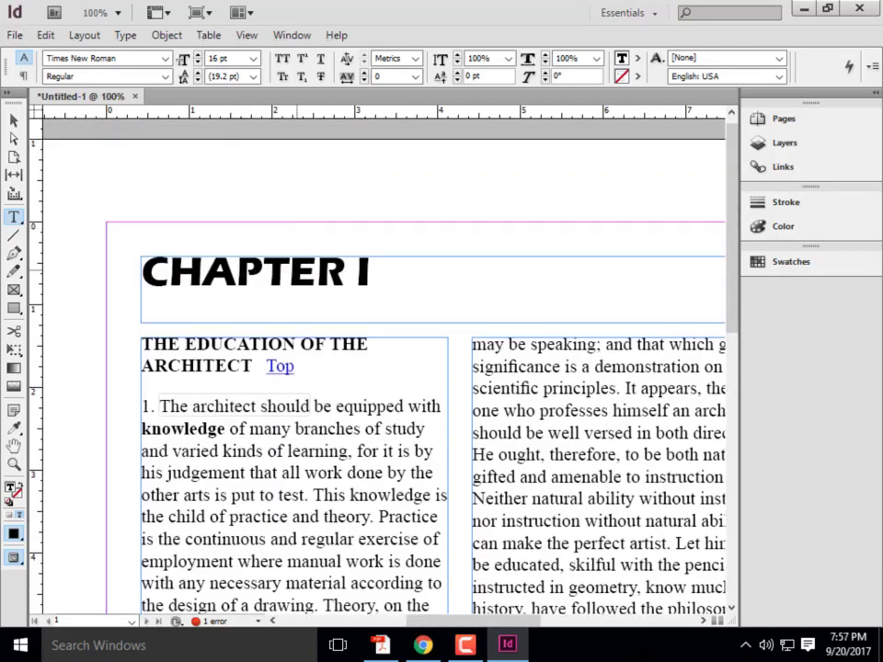
key("ctrl+2")
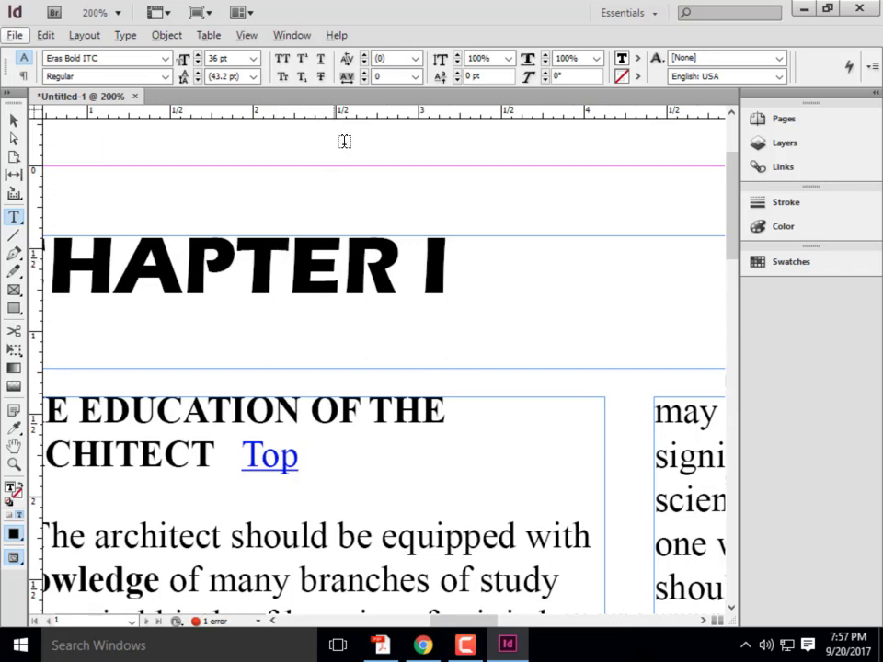
left_click(364, 63)
left_click(364, 63)
left_click(365, 62)
left_click(364, 62)
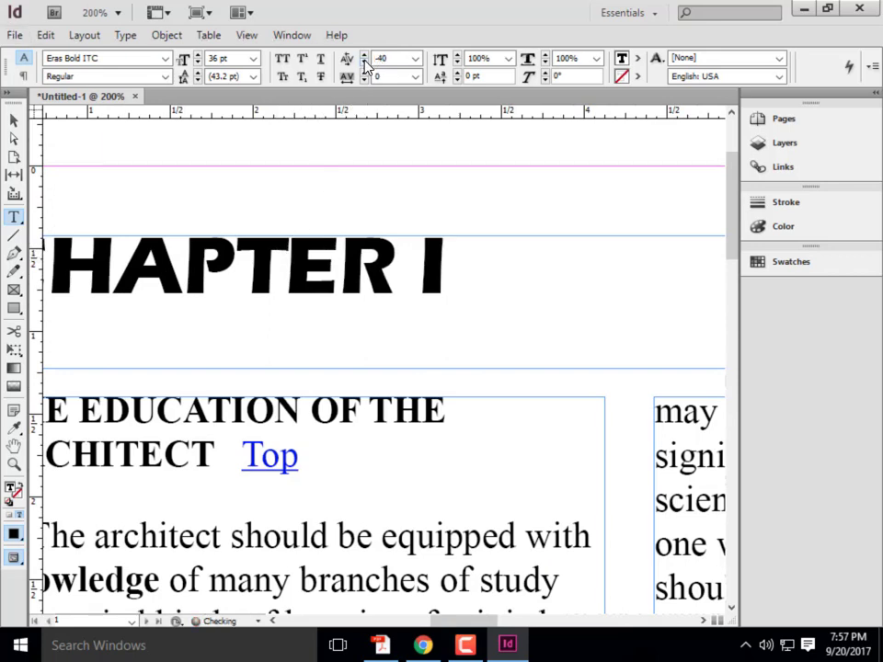
left_click(364, 62)
left_click(364, 62)
left_click(364, 63)
Tighten the kerning between the E and R of the "CHAPTER I" heading to -130.
left_click(364, 62)
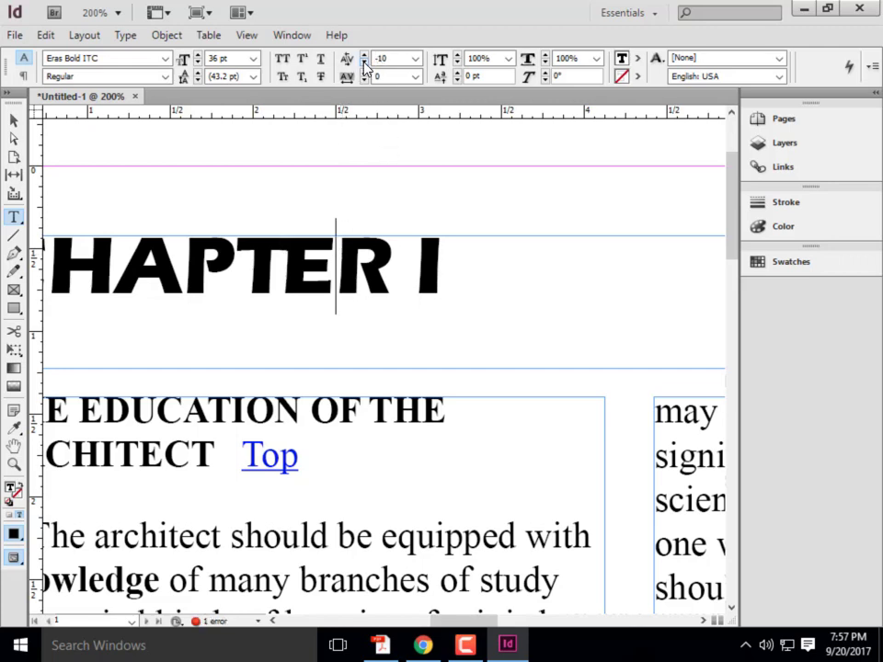
left_click(364, 58)
left_click(365, 58)
left_click(364, 58)
left_click(364, 58)
left_click(364, 58)
left_click(364, 62)
left_click(364, 62)
left_click(364, 63)
left_click(364, 63)
left_click(364, 63)
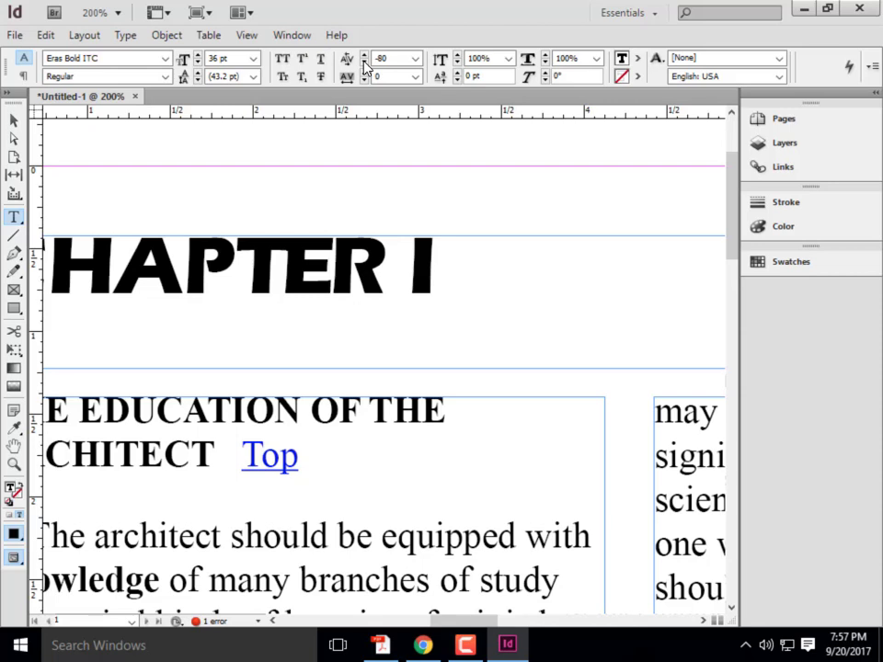
left_click(364, 63)
left_click(364, 62)
left_click(364, 63)
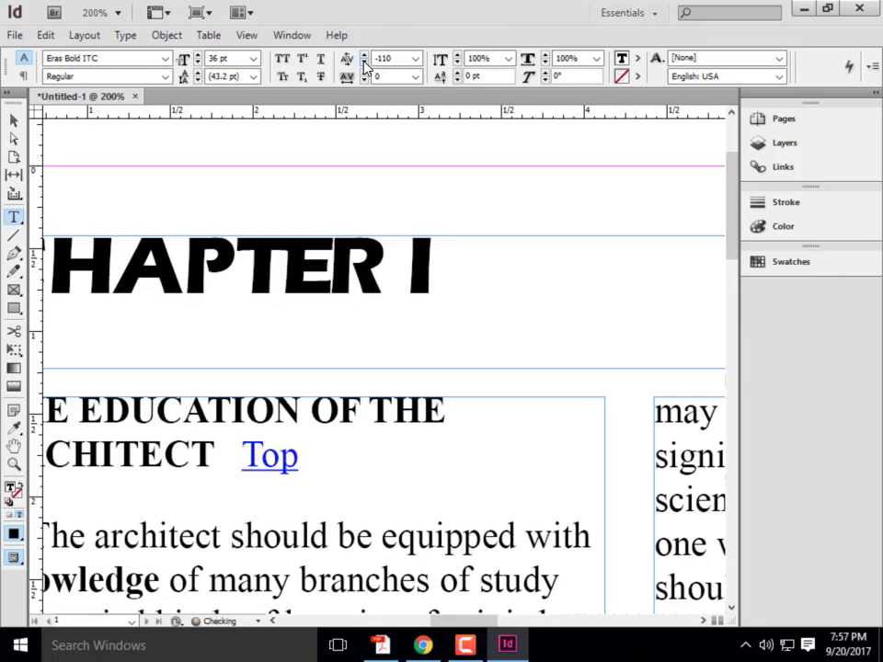
left_click(365, 62)
left_click(364, 62)
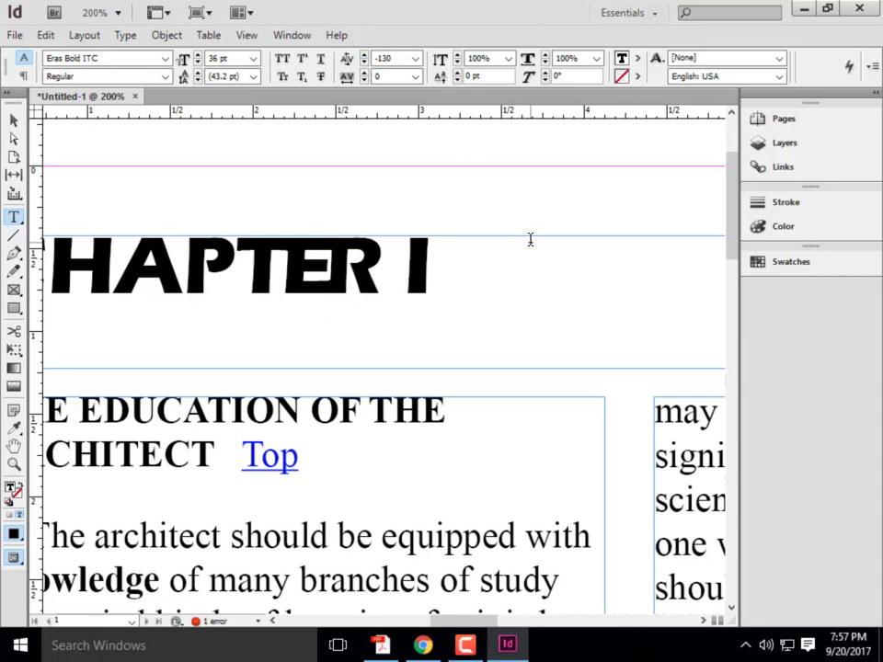
Tighten the kerning between the P and T of the "CHAPTER I" heading to -150.
left_click(236, 262)
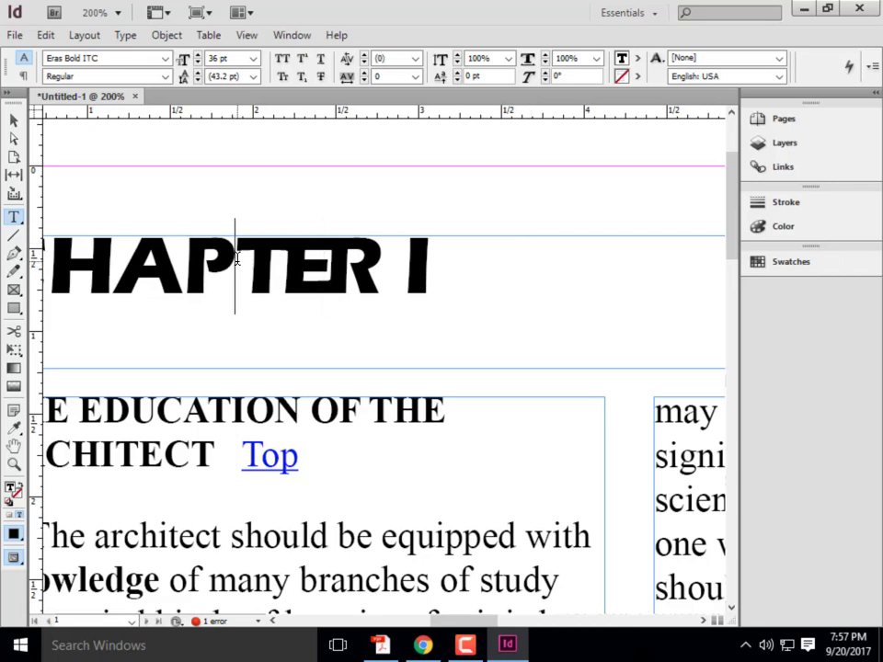
left_click(364, 63)
left_click(364, 63)
left_click(364, 62)
left_click(364, 63)
left_click(364, 63)
left_click(364, 62)
left_click(364, 63)
left_click(364, 63)
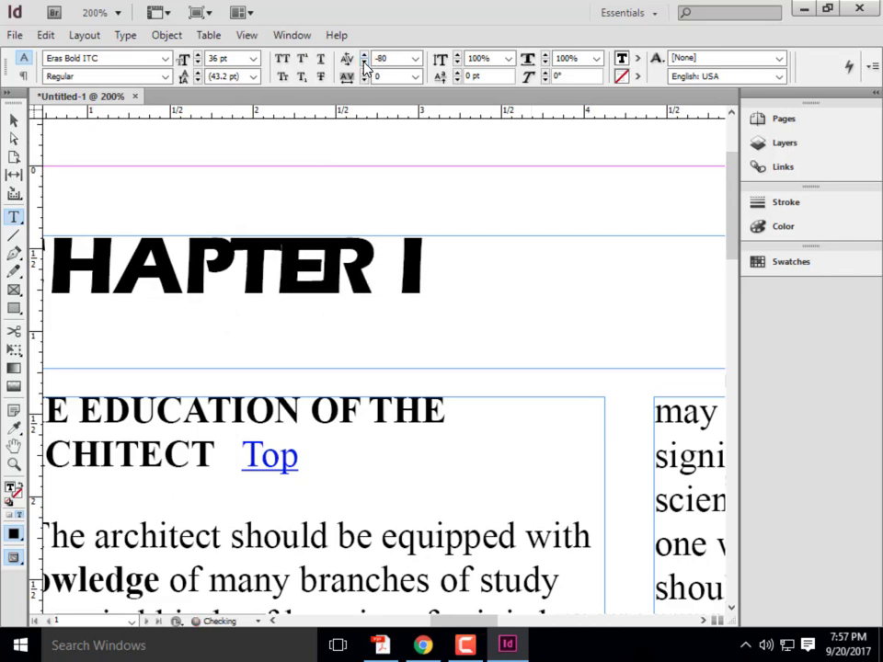
left_click(364, 63)
left_click(364, 63)
left_click(364, 63)
left_click(364, 62)
left_click(364, 63)
left_click(364, 62)
left_click(364, 63)
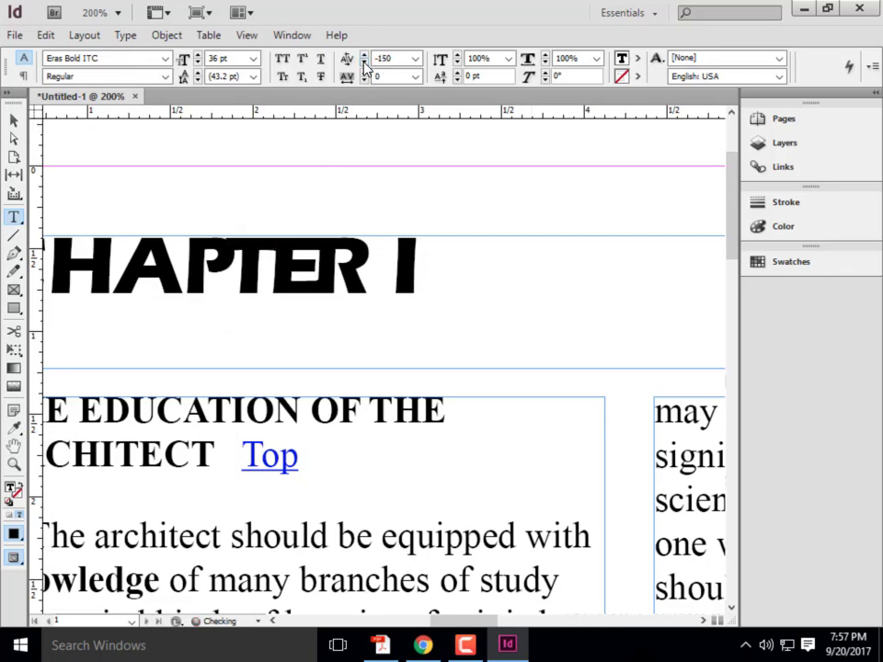
Tighten the kerning between the A and P of the "CHAPTER I" heading to -100.
left_click(182, 258)
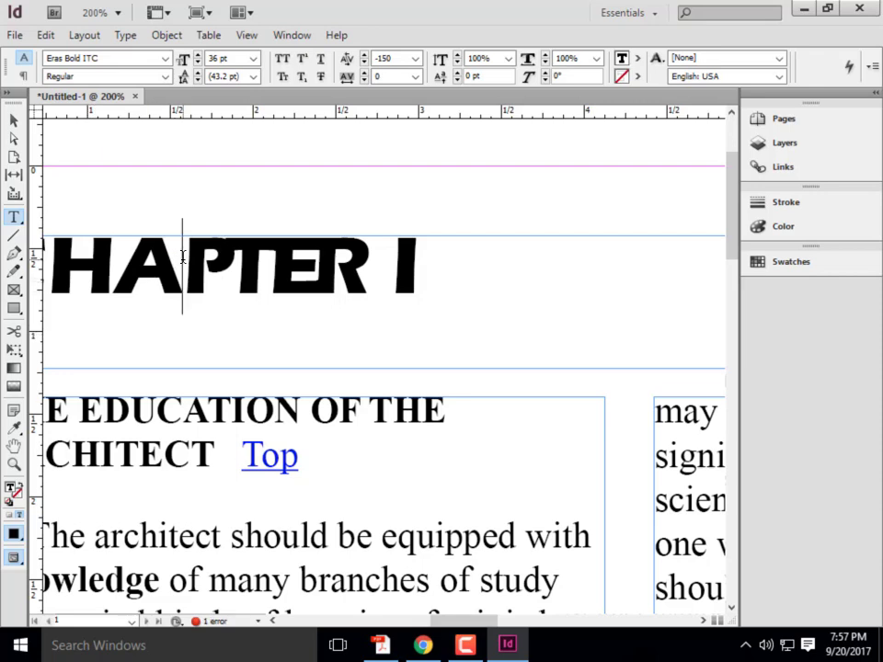
left_click(364, 62)
left_click(364, 62)
left_click(364, 62)
left_click(365, 62)
left_click(364, 62)
left_click(364, 62)
left_click(365, 62)
left_click(365, 63)
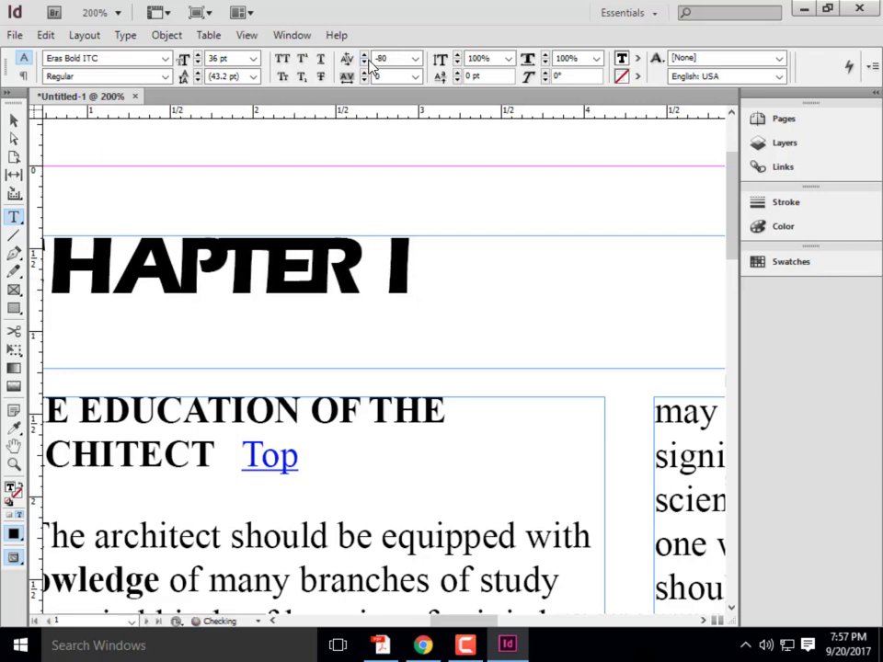
left_click(365, 63)
left_click(365, 63)
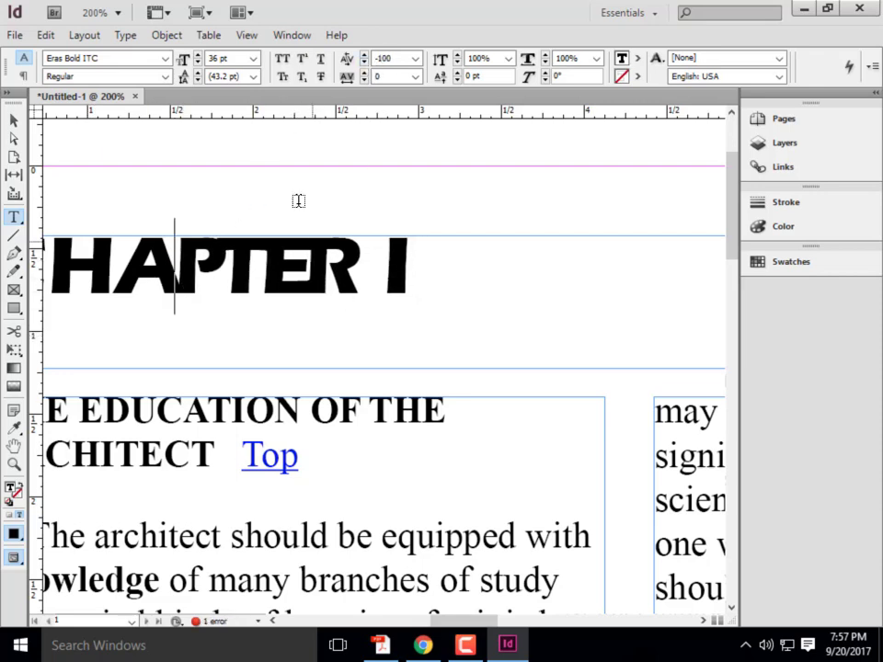
scroll(453, 317, "down", 1, "alt")
left_click_drag(418, 276, 102, 276)
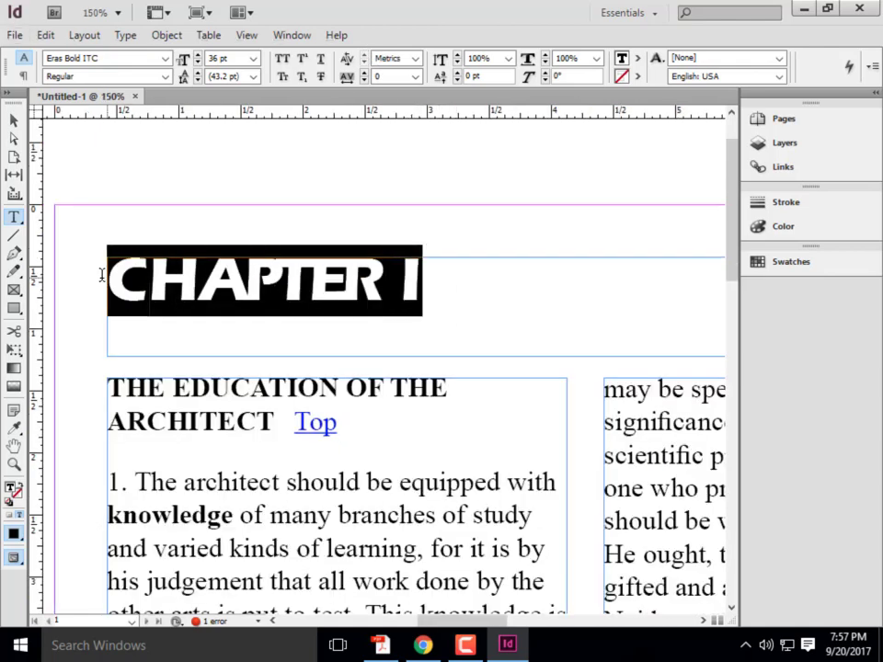
left_click(415, 57)
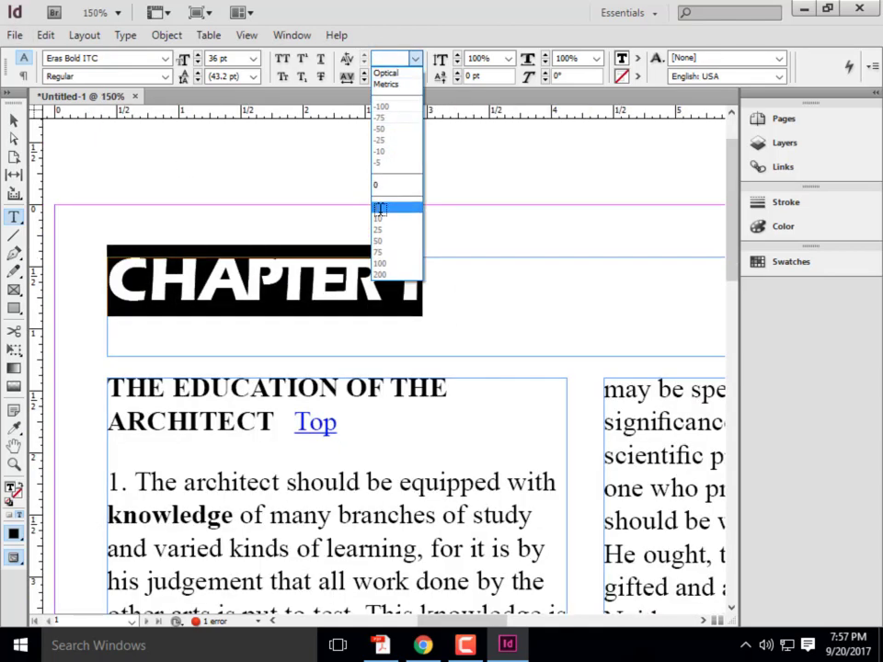
left_click(395, 57)
key("BackSpace")
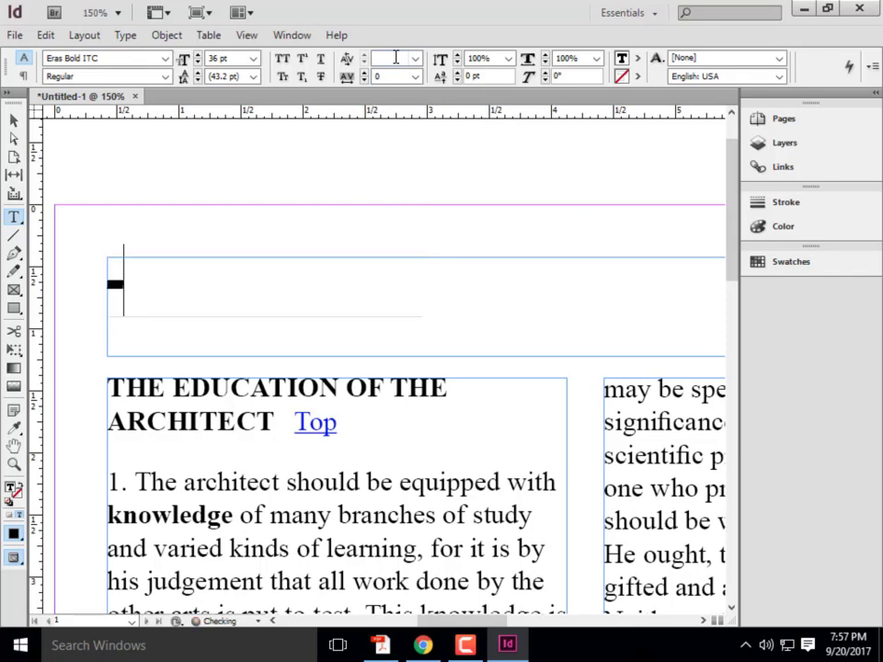
key("ctrl+z")
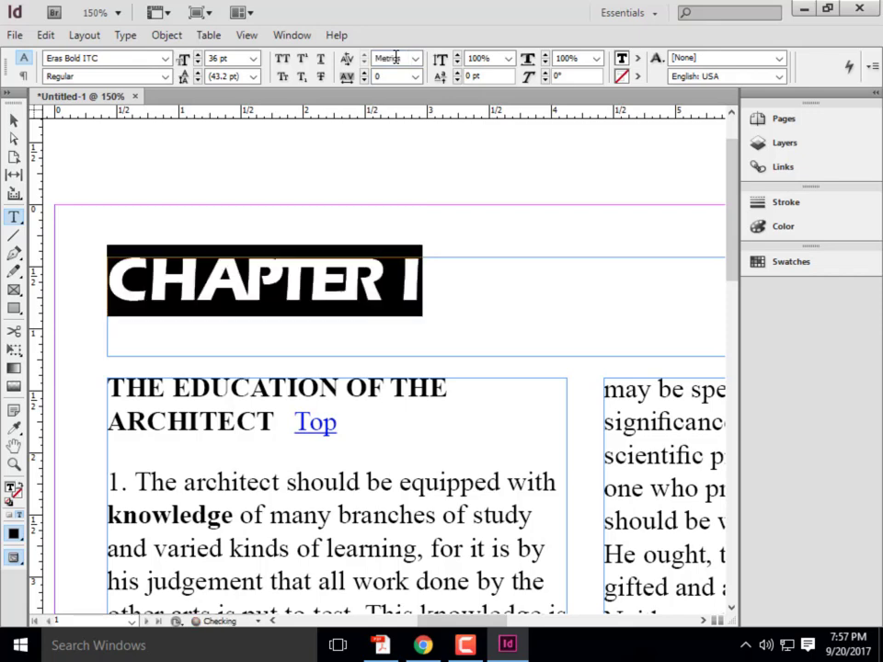
Try to apply a kerning value of -10 to the whole "CHAPTER I" heading at once.
left_click(357, 271)
left_click_drag(421, 281, 107, 280)
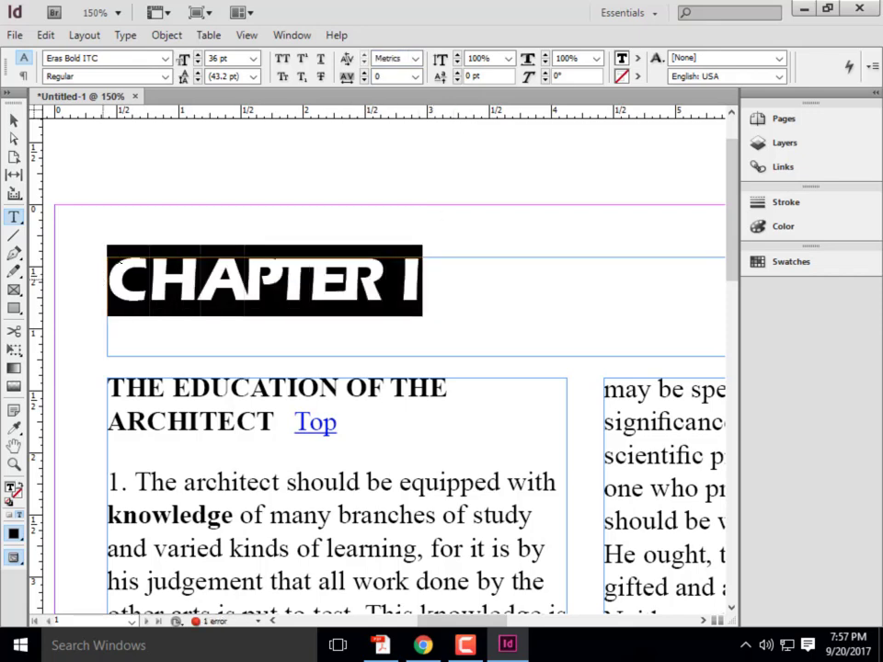
left_click(401, 58)
type("-10")
key("Return")
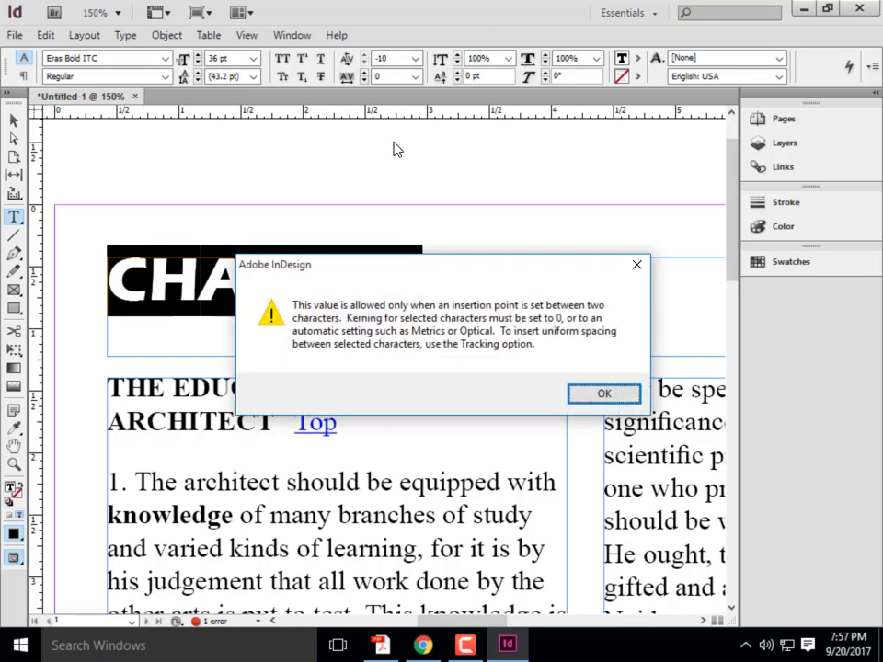
left_click(602, 393)
Loosen the kerning between the P and T of the "CHAPTER I" heading to -110.
left_click(243, 281)
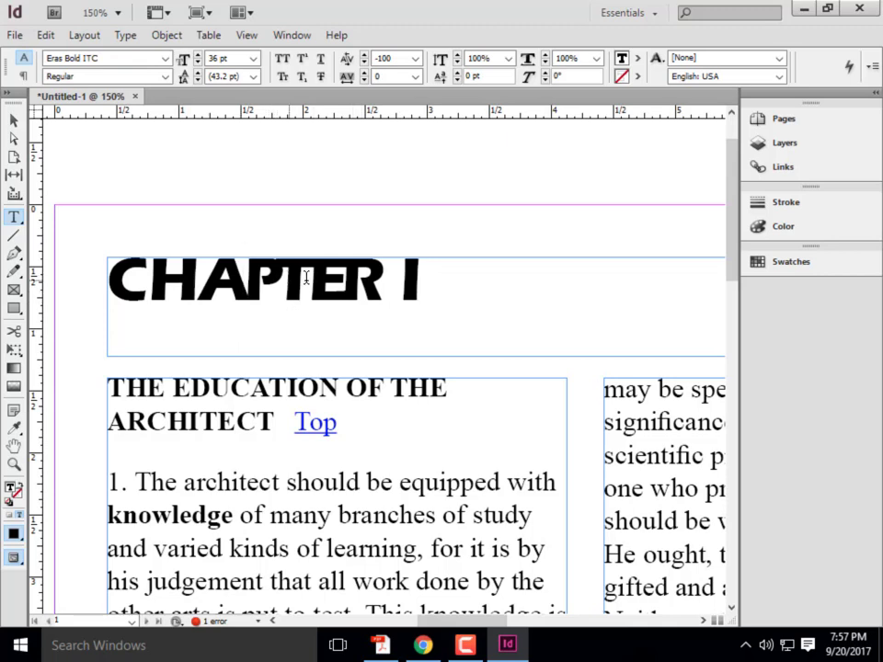
key("Right")
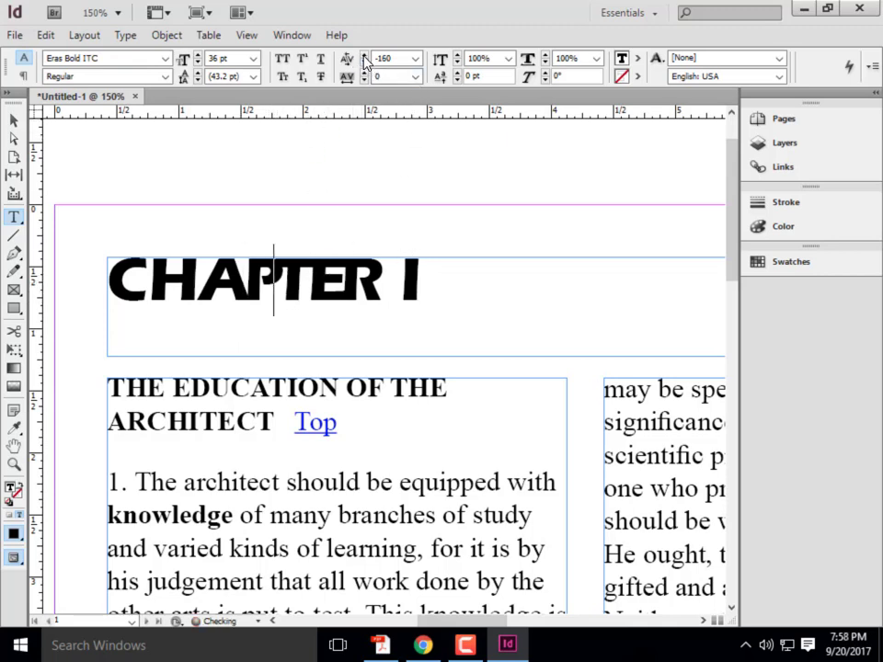
left_click(365, 55)
left_click(365, 54)
left_click(365, 54)
left_click(365, 55)
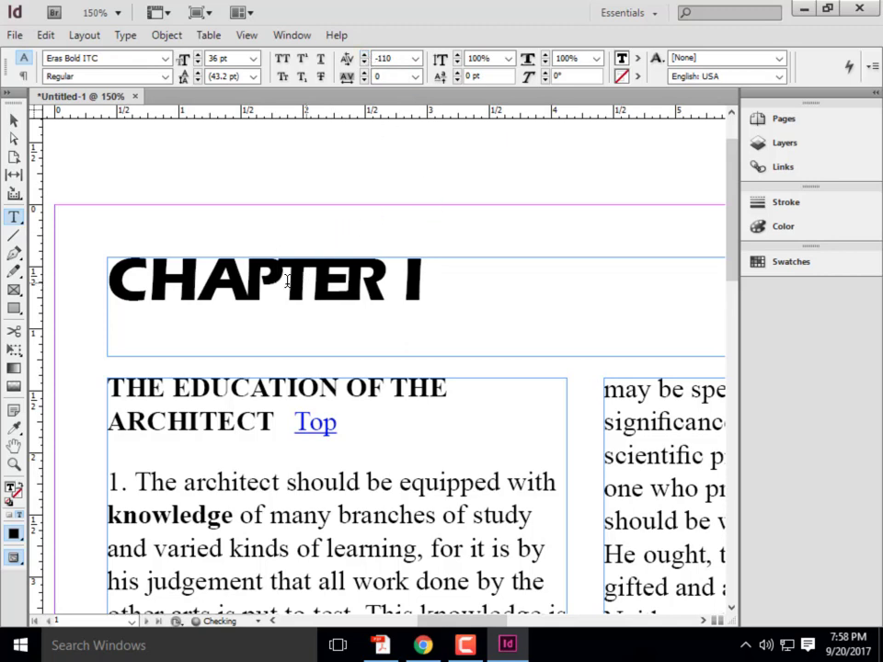
Tighten the kerning between the H and A of the "CHAPTER I" heading to -70.
left_click(197, 280)
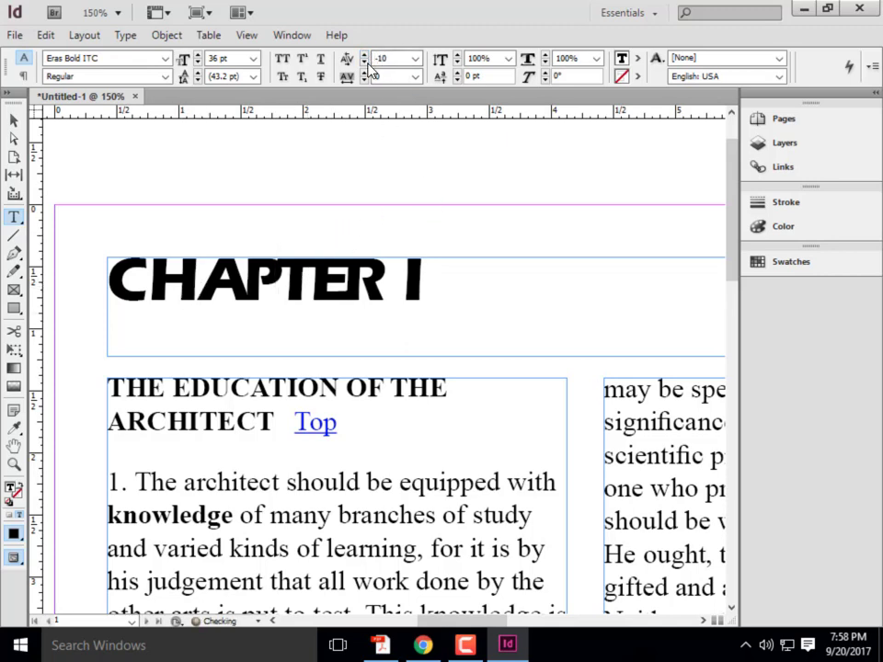
left_click(366, 64)
left_click(366, 63)
left_click(366, 63)
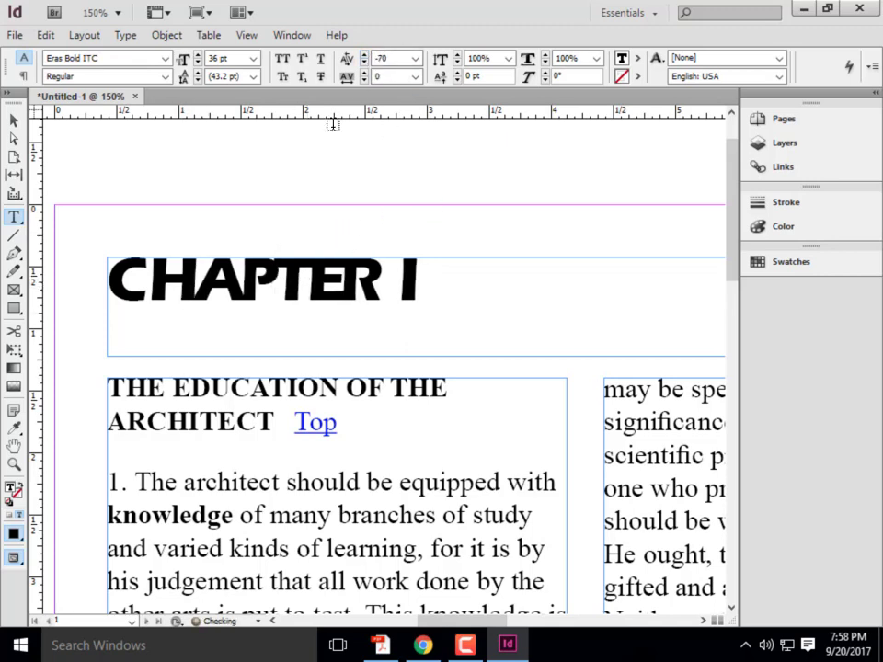
Tighten the kerning between the C and H of the "CHAPTER I" heading to -130.
left_click(507, 237)
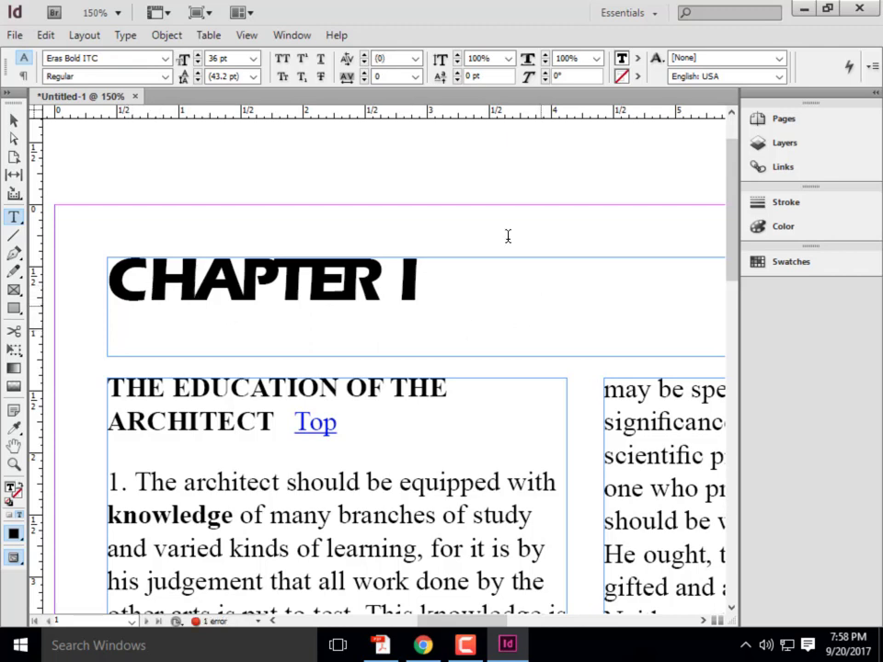
left_click(364, 63)
left_click(365, 63)
left_click(364, 63)
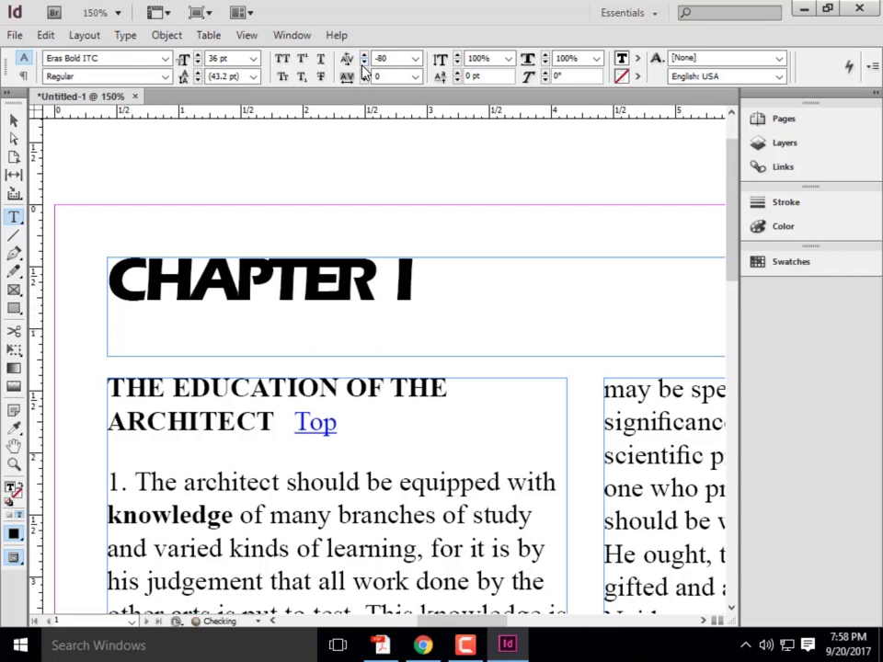
left_click(364, 62)
left_click(363, 63)
left_click(363, 63)
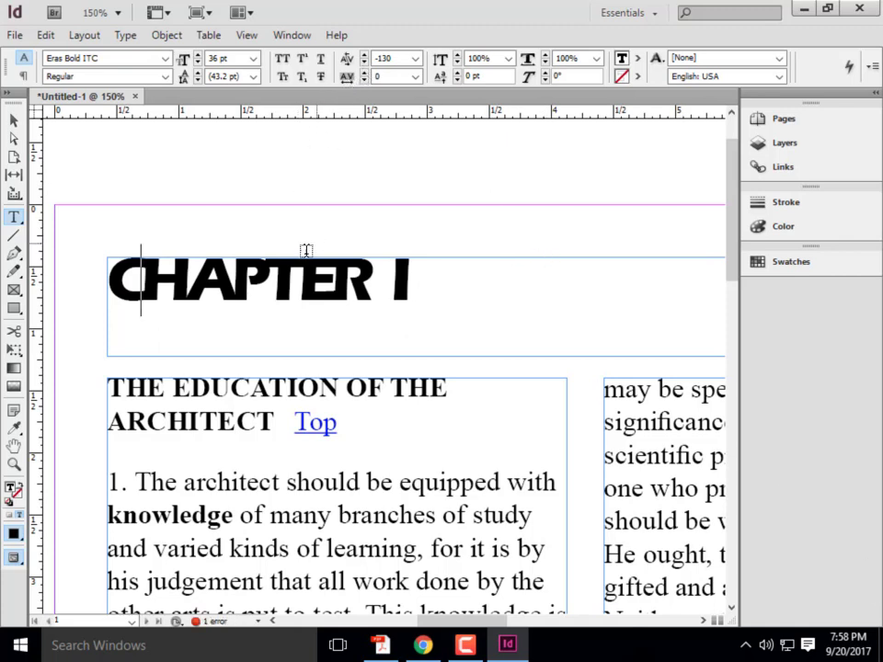
left_click(289, 303)
scroll(199, 198, "down", 1)
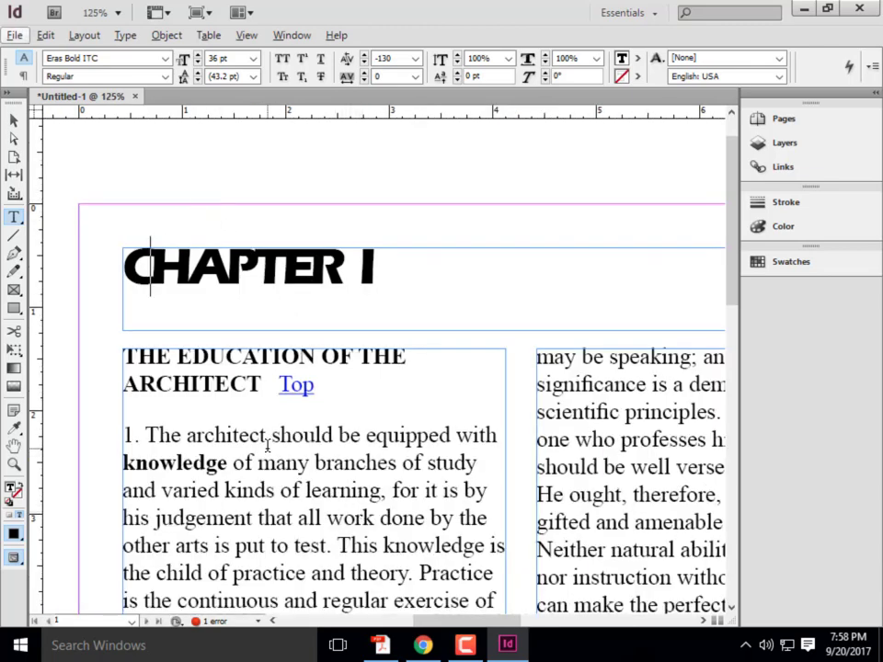
left_click_drag(421, 449, 234, 447)
left_click_drag(350, 435, 173, 435)
left_click(317, 434)
left_click_drag(335, 434, 148, 460)
left_click(456, 462)
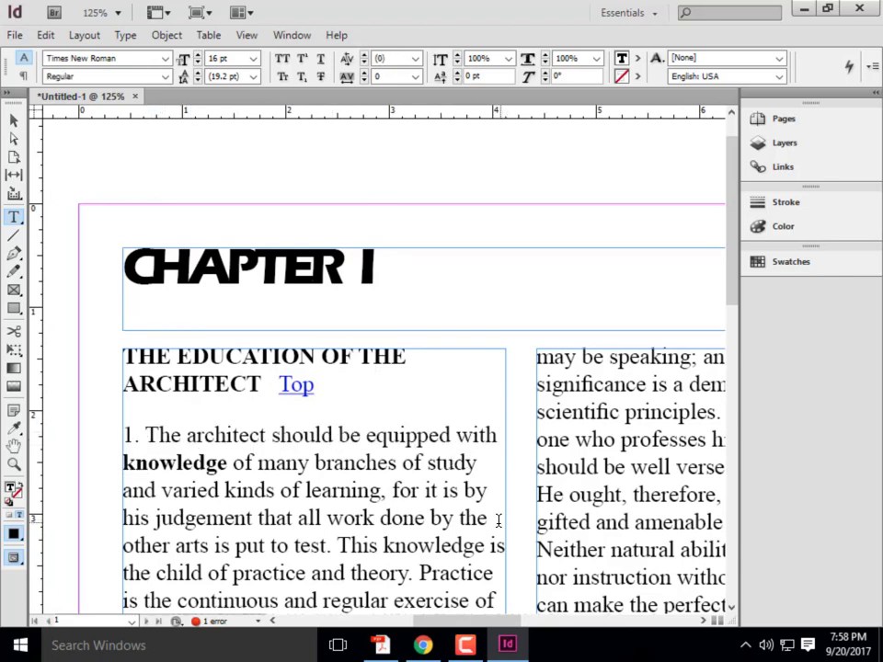
Increase the tracking of the opening lines of paragraph 1, from "1. The architect" through "work done by the", to 160.
left_click_drag(498, 515, 81, 422)
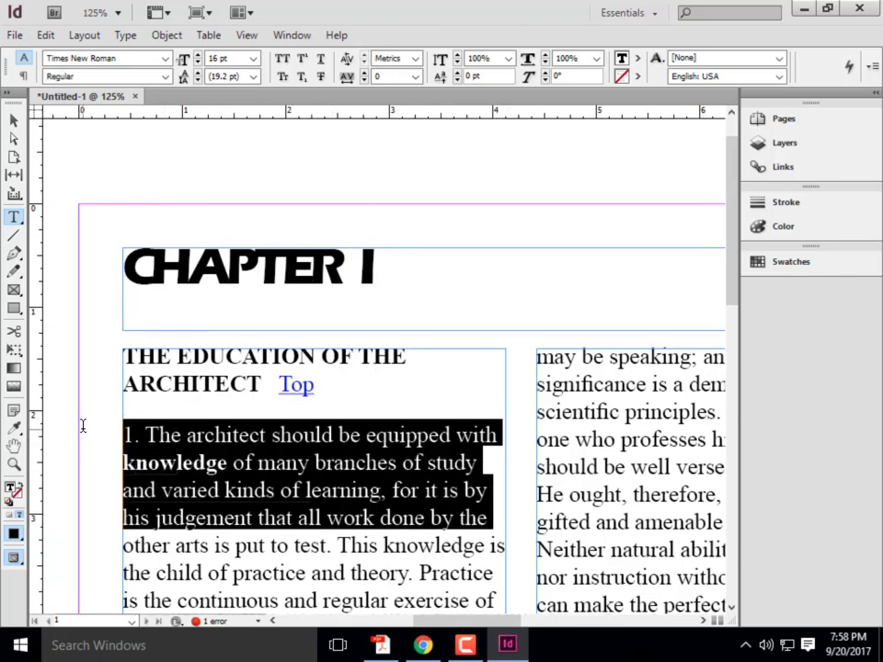
left_click(364, 72)
left_click(365, 74)
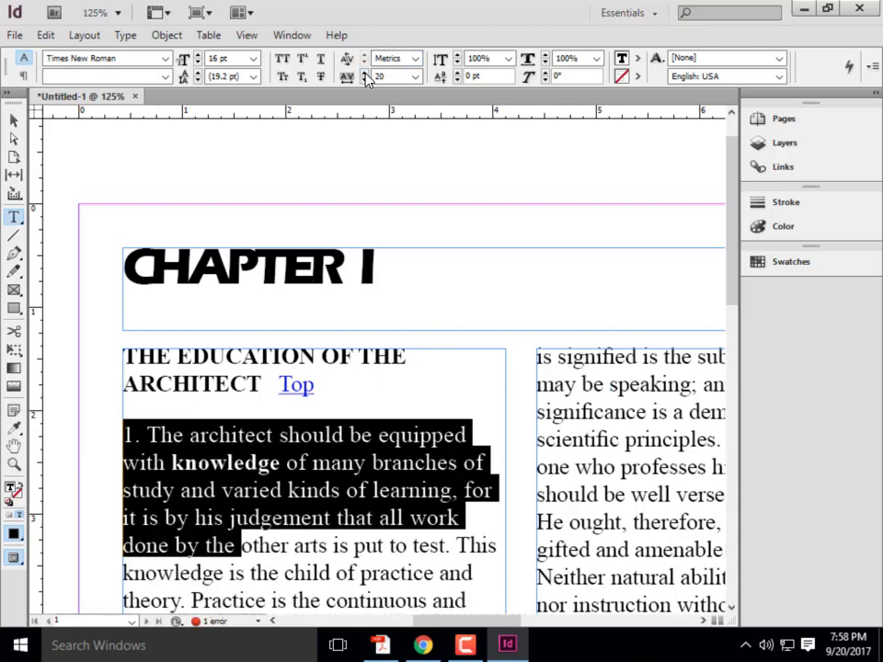
left_click(365, 74)
left_click(365, 74)
left_click(365, 74)
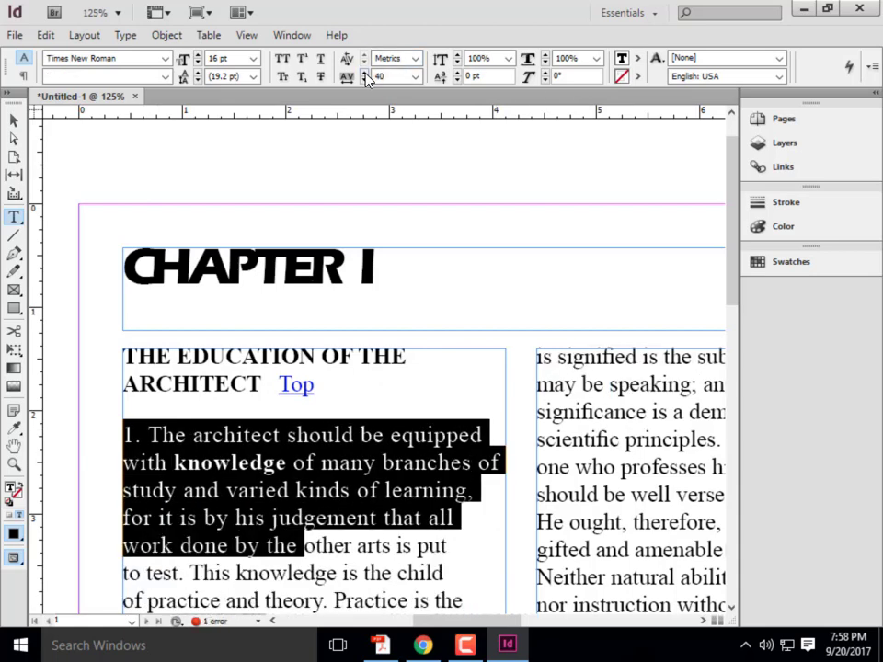
left_click(365, 74)
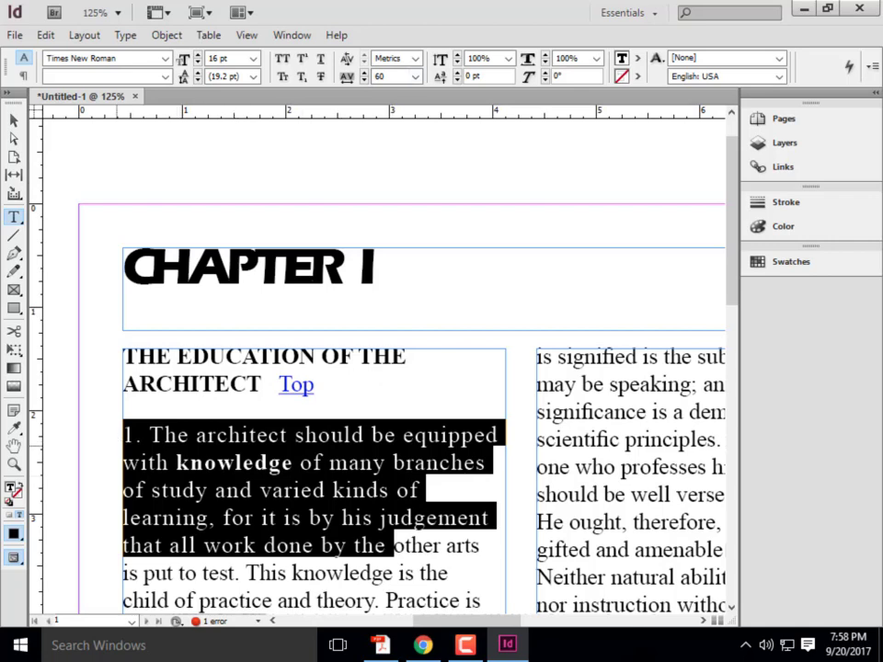
left_click(365, 73)
left_click(366, 73)
left_click(365, 73)
left_click(365, 72)
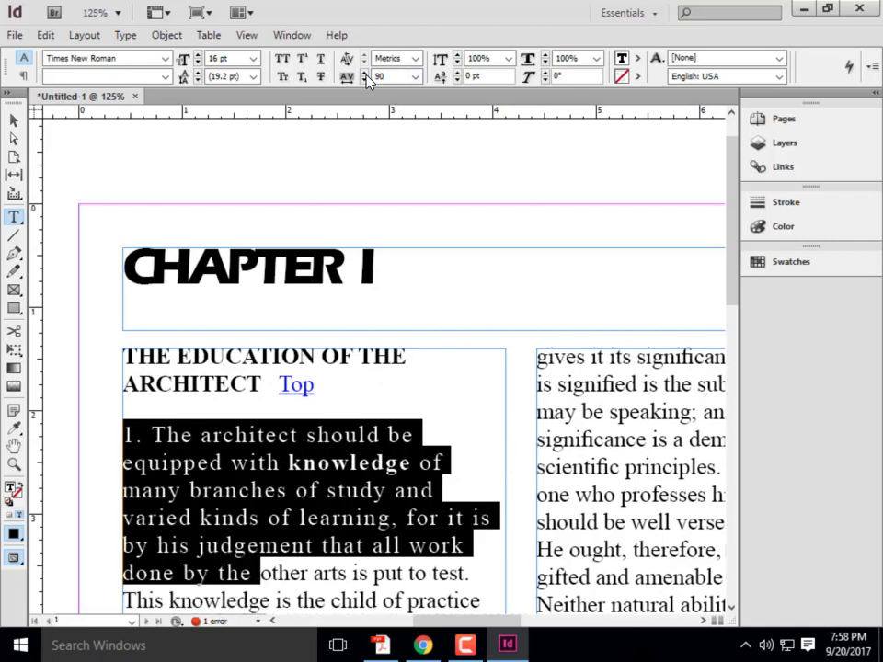
left_click(365, 72)
left_click(365, 73)
left_click(365, 73)
left_click(365, 72)
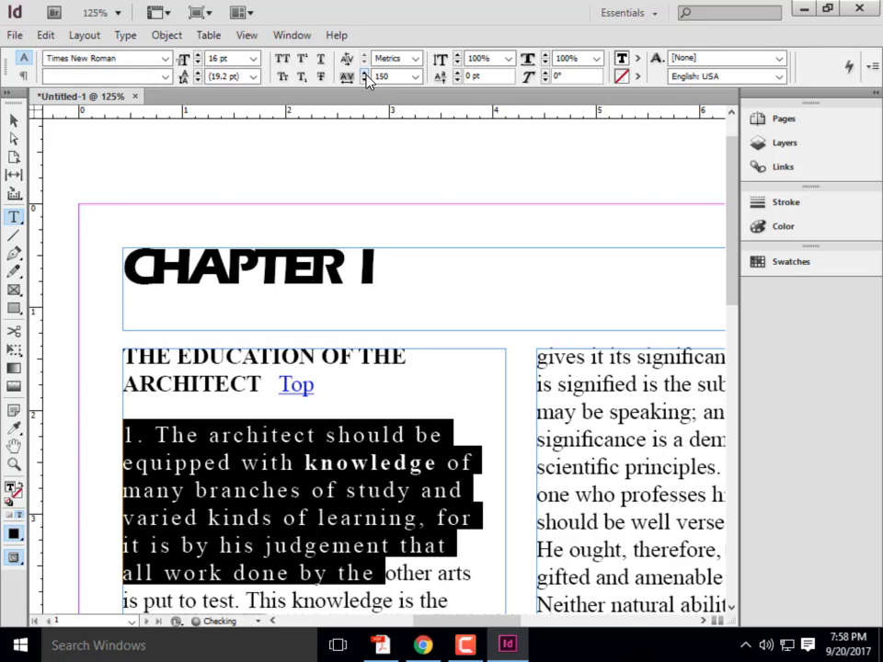
left_click(365, 73)
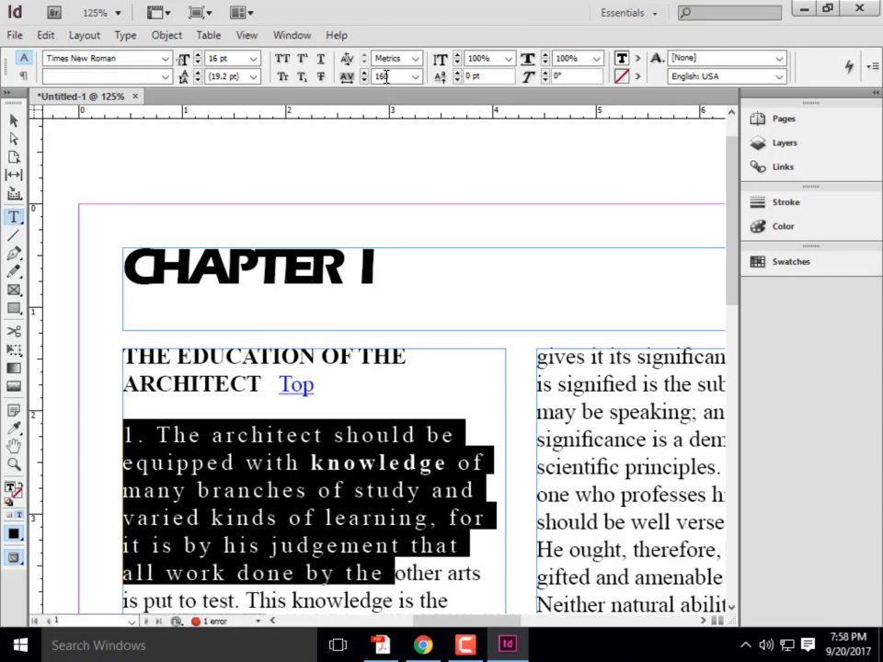
double_click(393, 76)
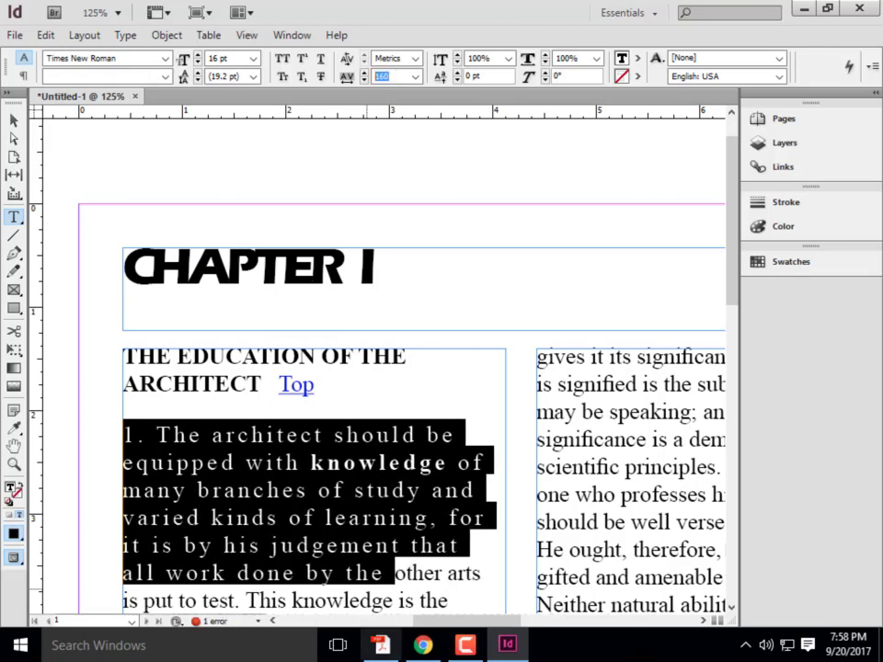
Switch to Acrobat, look back through the spread examples in Week 6B Content.pdf to page 46, and return to InDesign.
left_click(378, 646)
scroll(357, 218, "up", 3)
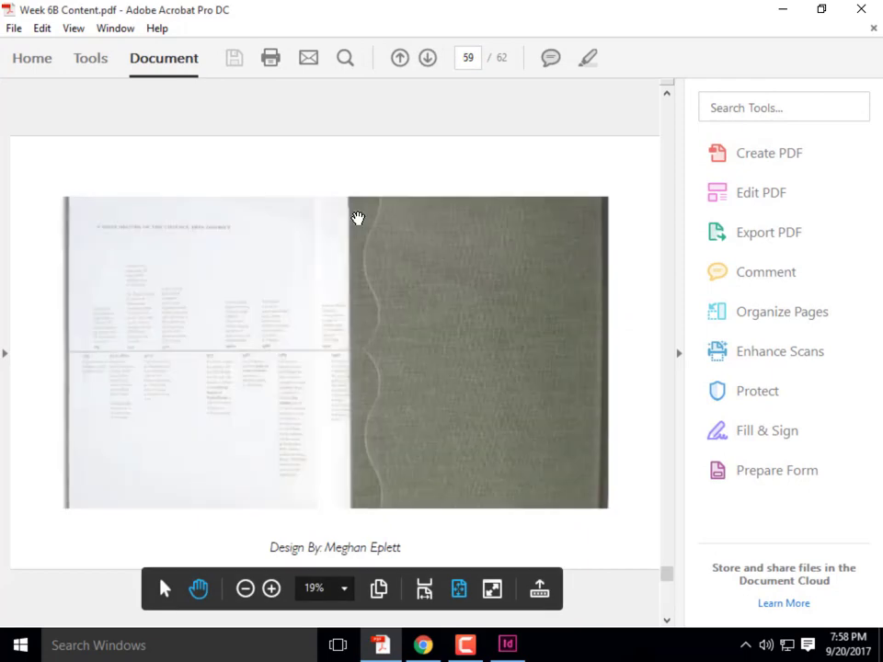
scroll(358, 218, "up", 8)
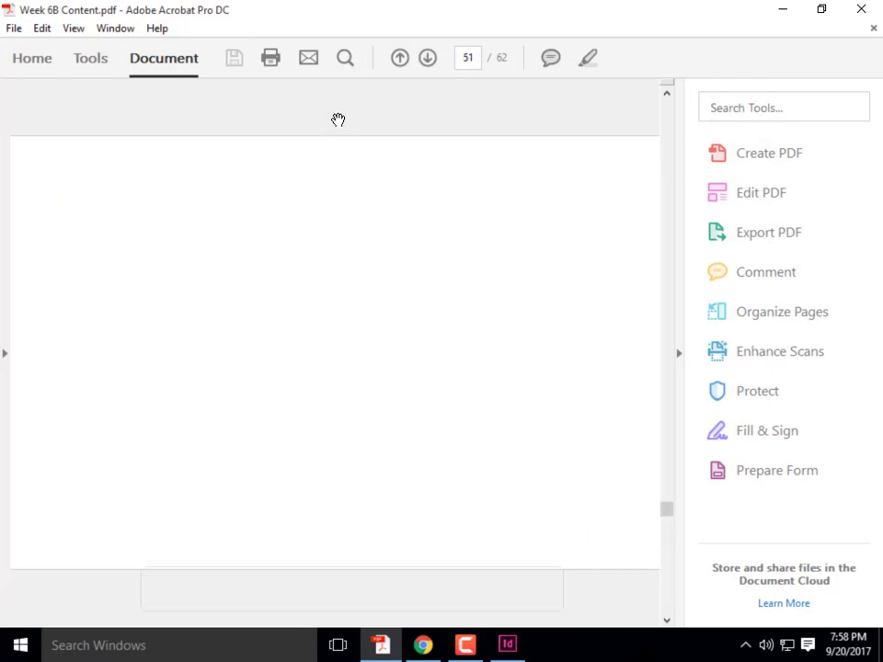
scroll(337, 120, "up", 1)
scroll(337, 119, "up", 4)
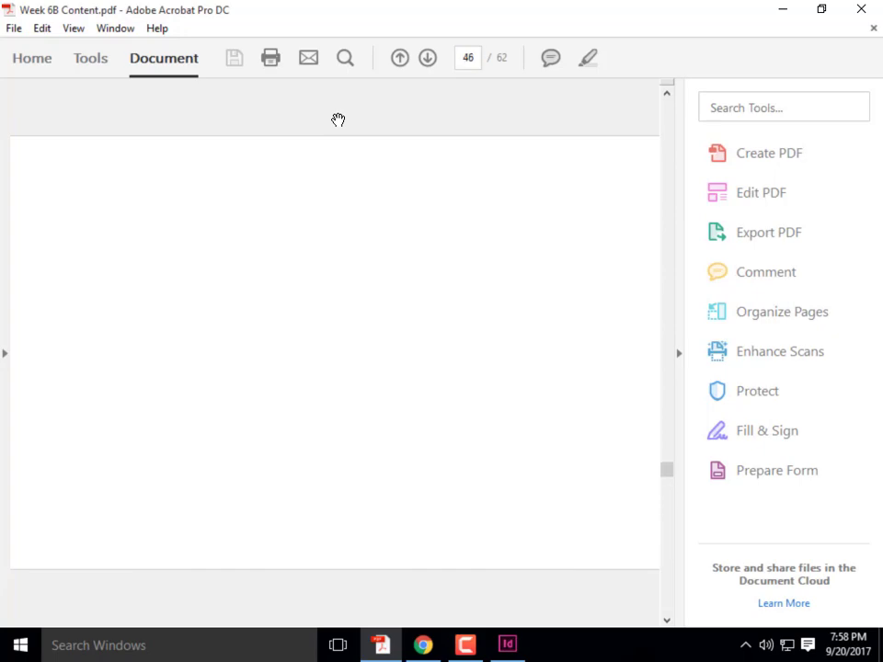
left_click(783, 11)
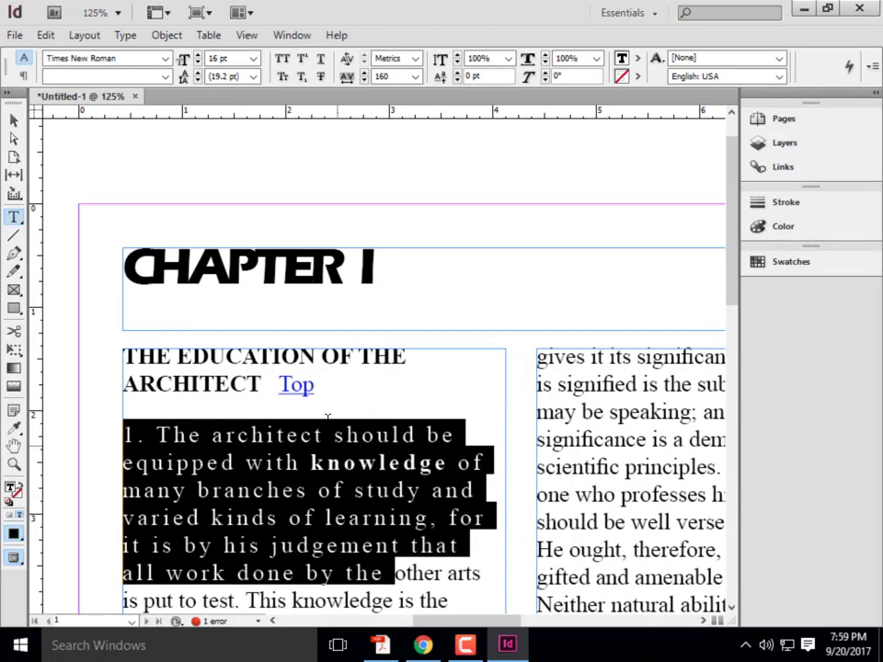
Reset the tracking of the selected opening lines of paragraph 1 to 0.
scroll(327, 417, "down", 3)
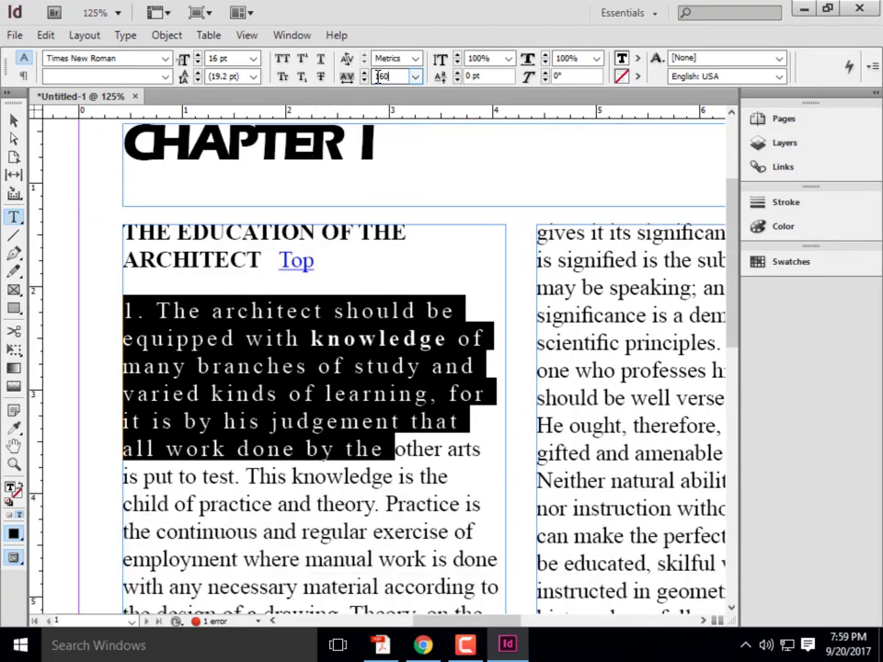
left_click_drag(392, 77, 322, 79)
type("0")
key("Return")
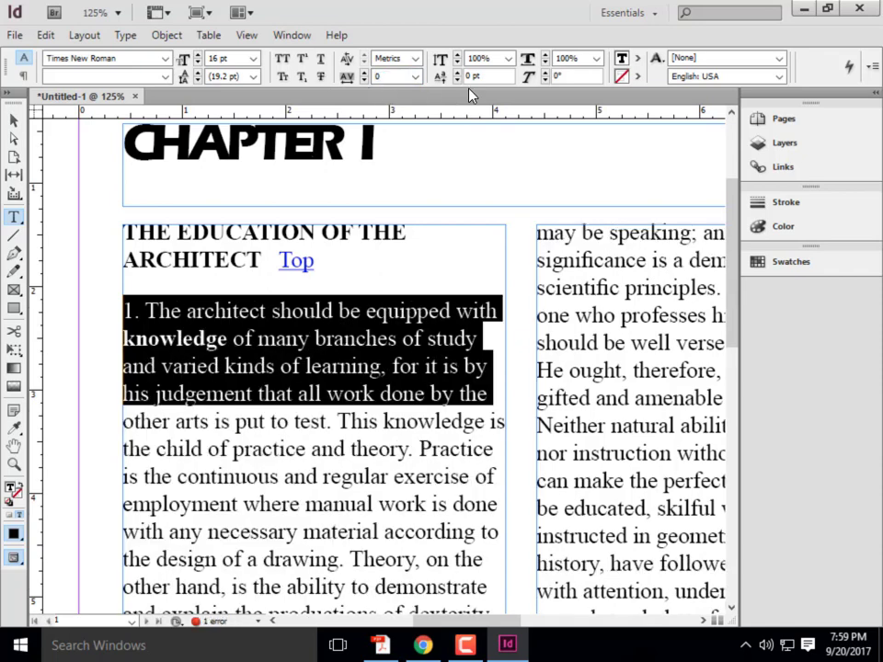
Raise the vertical scale of the initial C in the "CHAPTER I" heading to 112%.
scroll(430, 239, "up", 3)
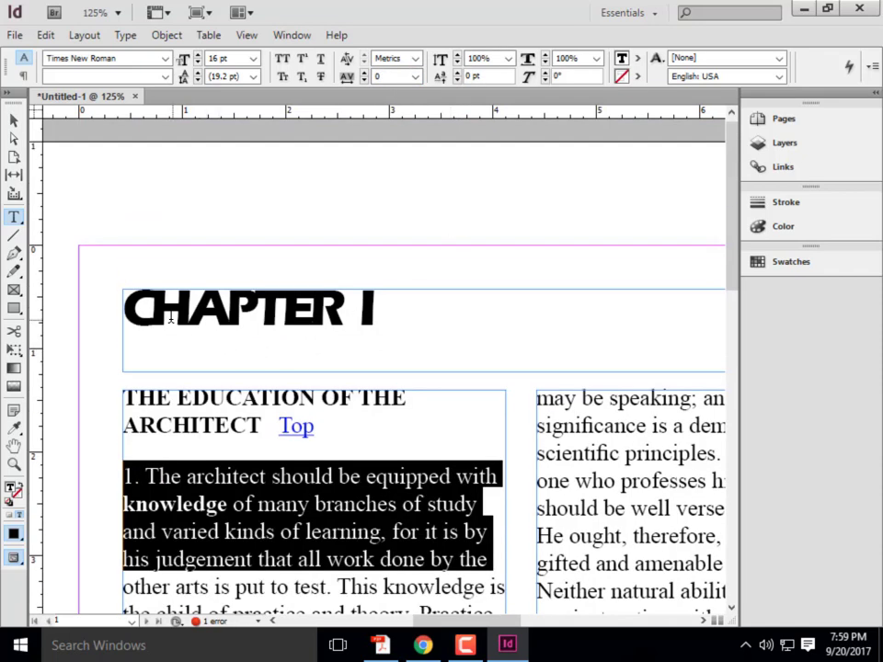
left_click_drag(124, 308, 150, 308)
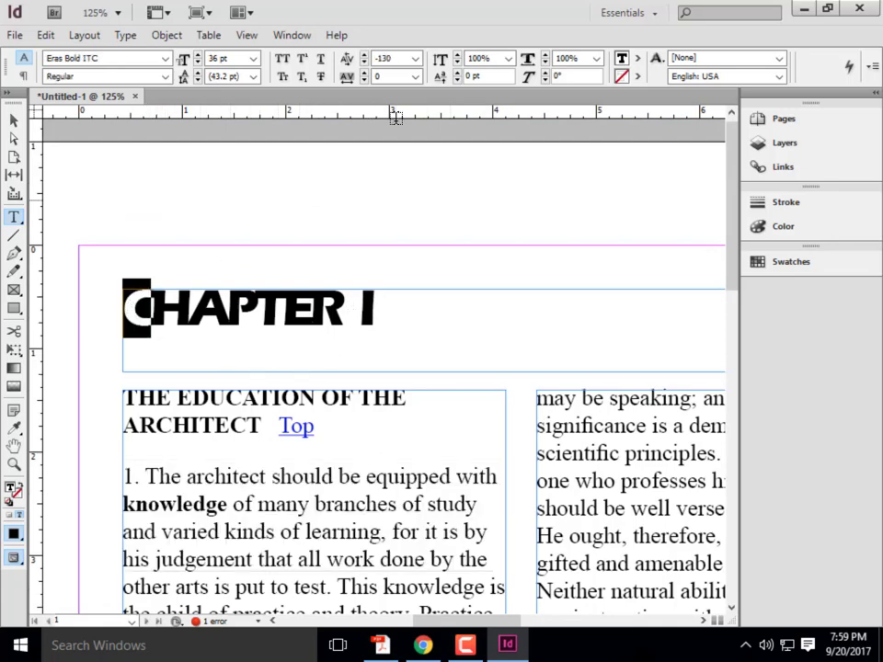
left_click(458, 54)
left_click(458, 54)
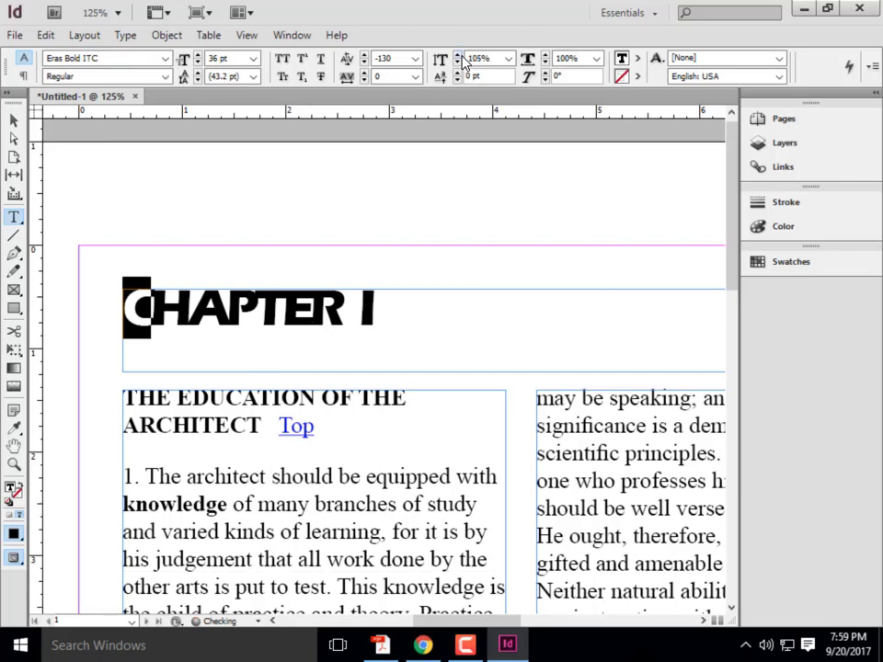
left_click(458, 55)
left_click(458, 55)
left_click(458, 55)
left_click(458, 55)
left_click(458, 55)
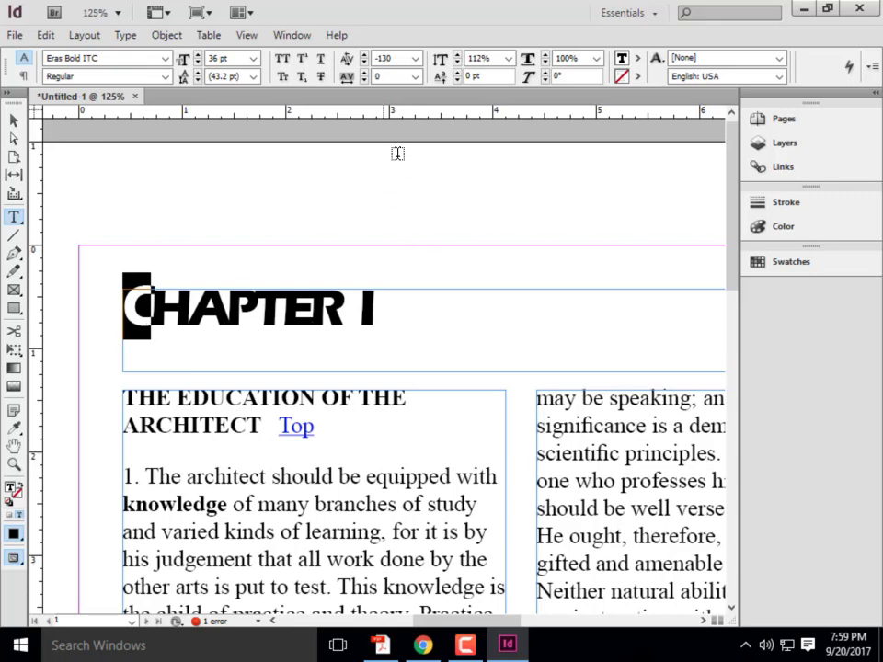
Set the vertical scale of the heading's initial C to 130%.
left_click(457, 62)
left_click(457, 62)
left_click(457, 62)
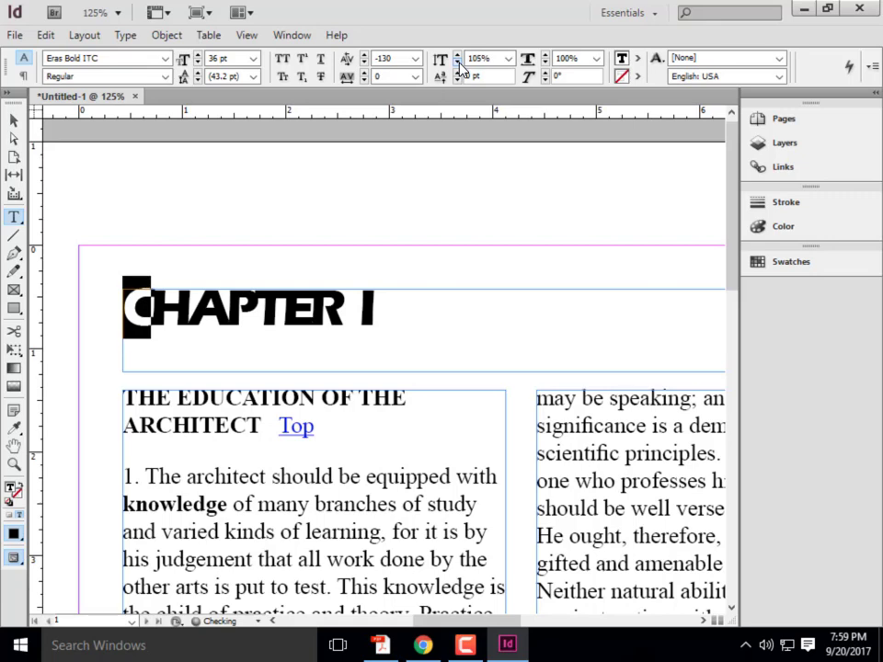
left_click(457, 62)
left_click(438, 61)
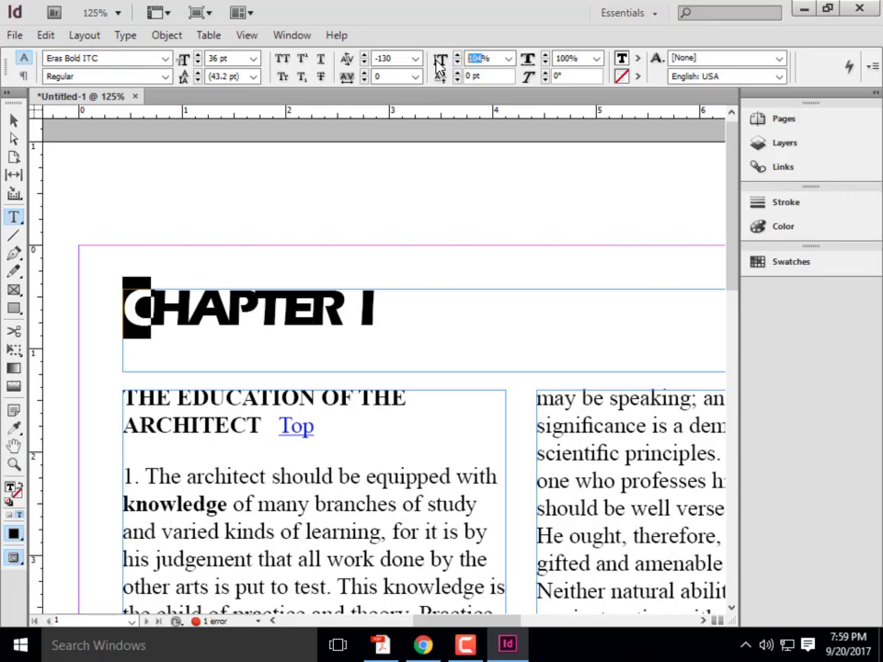
type("130")
key("Return")
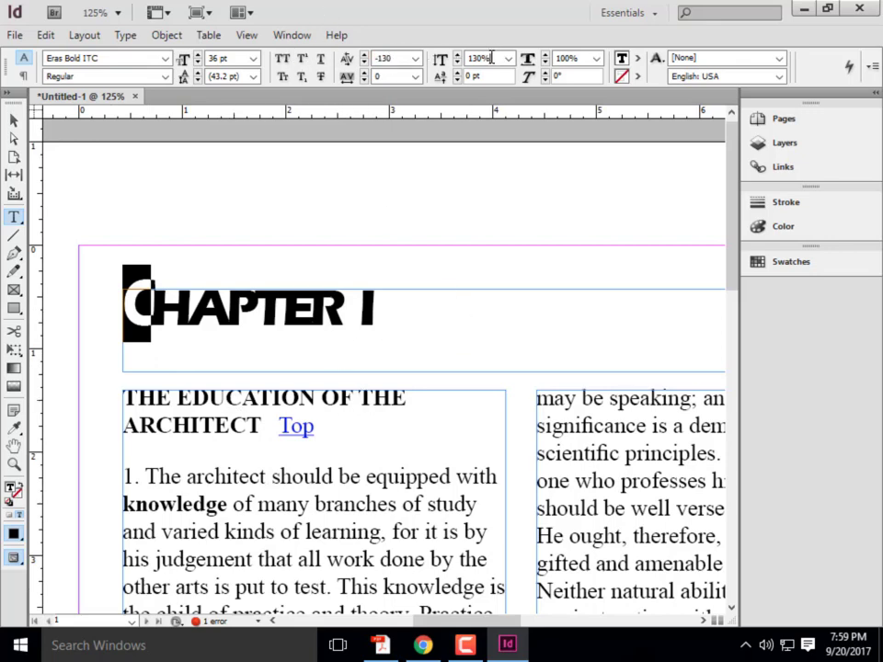
Return the initial C's vertical scale to 100% for comparison and reapply 130%.
left_click_drag(491, 57, 428, 59)
type("100")
key("Return")
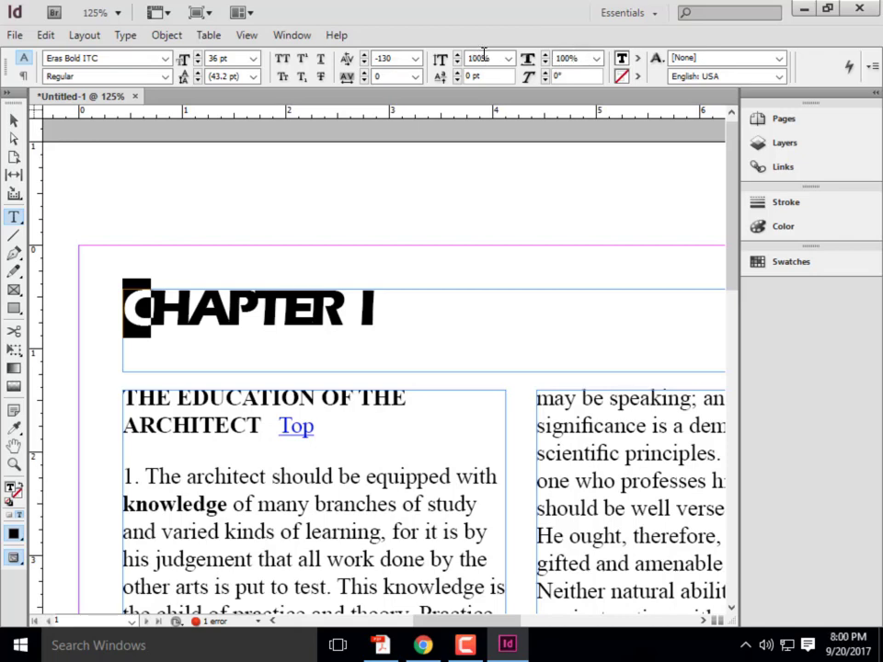
left_click_drag(483, 58, 454, 62)
type("130")
key("Return")
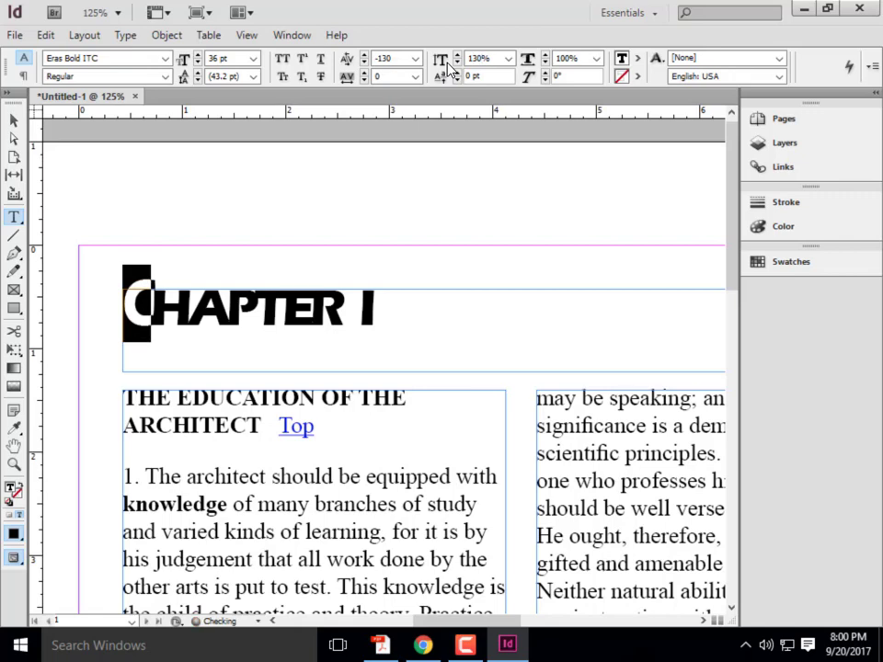
Set the horizontal scale of the heading's initial C to 130%.
left_click_drag(580, 57, 507, 59)
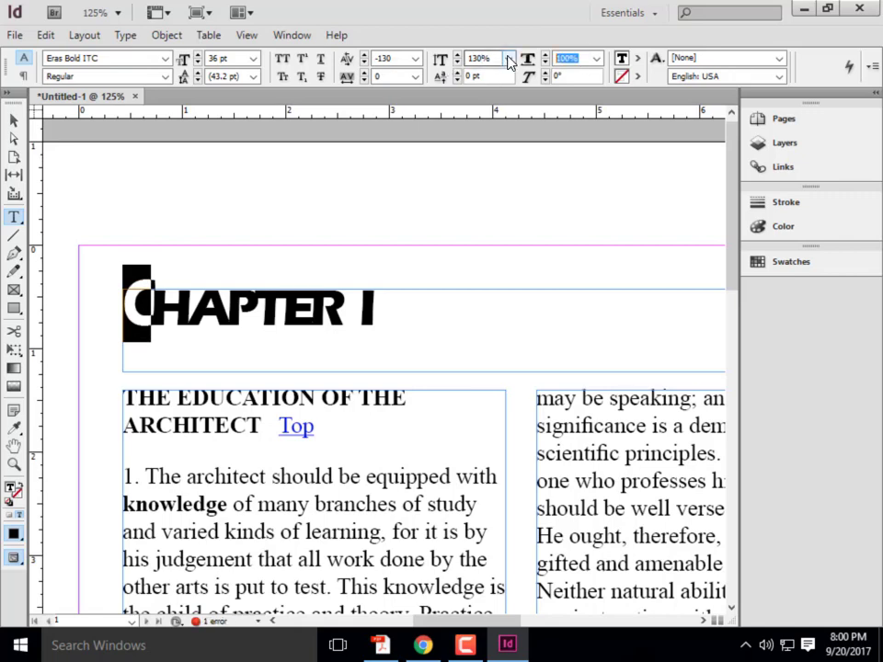
type("130")
key("Return")
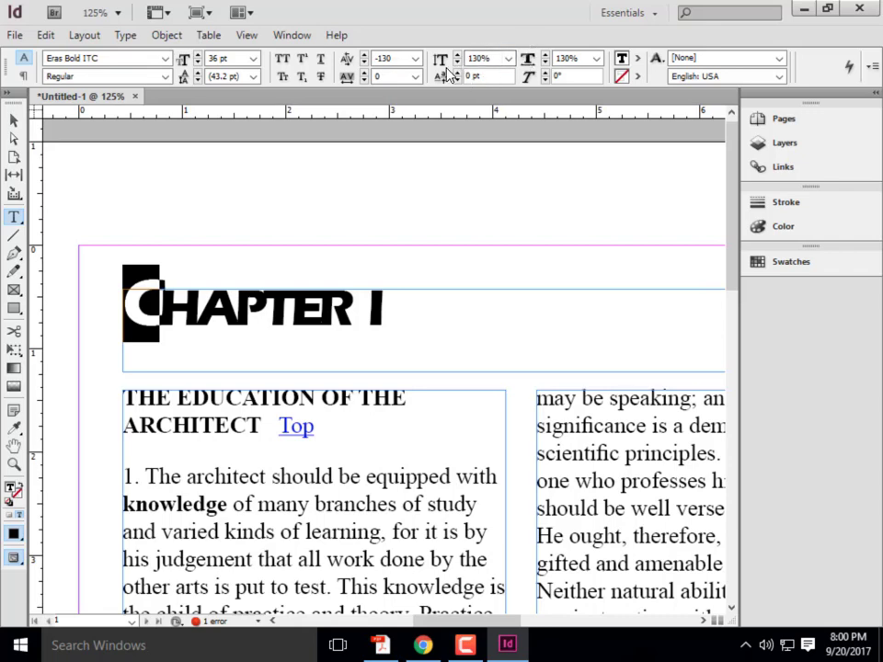
Skew the whole "CHAPTER I" heading backward to -17°.
left_click(233, 303)
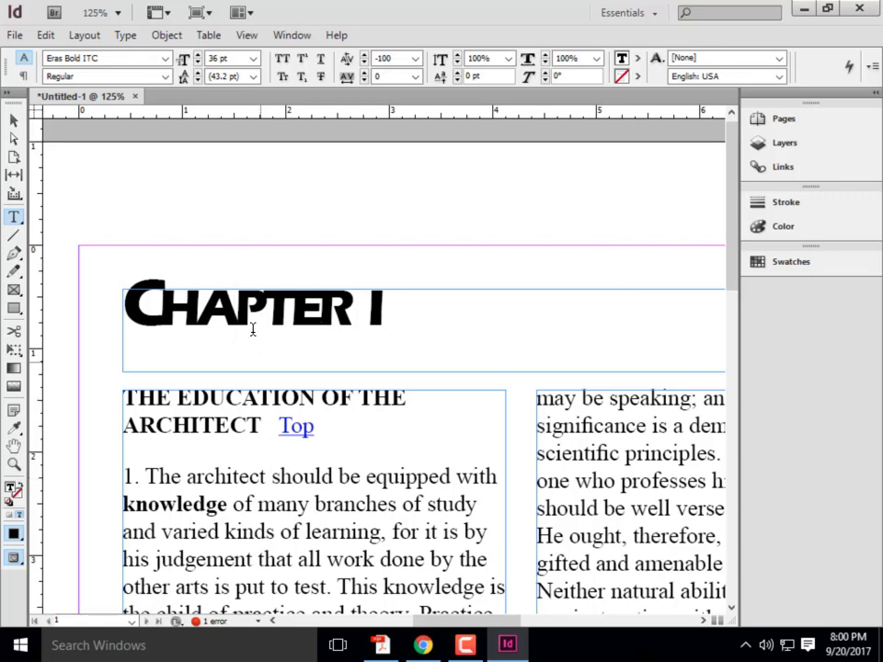
left_click_drag(394, 303, 112, 300)
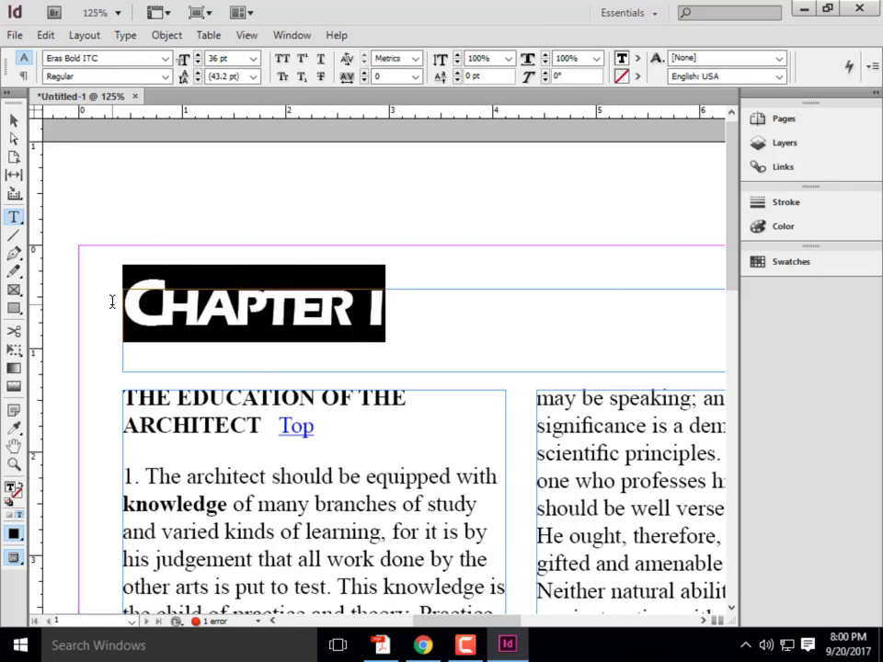
left_click(546, 81)
left_click(545, 81)
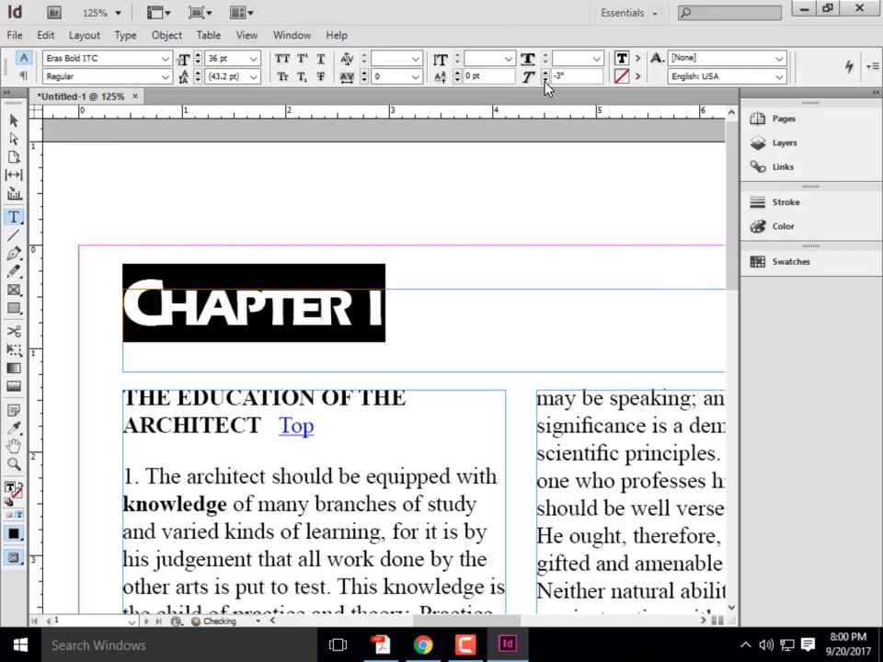
left_click(546, 81)
left_click(546, 80)
left_click(546, 81)
left_click(545, 81)
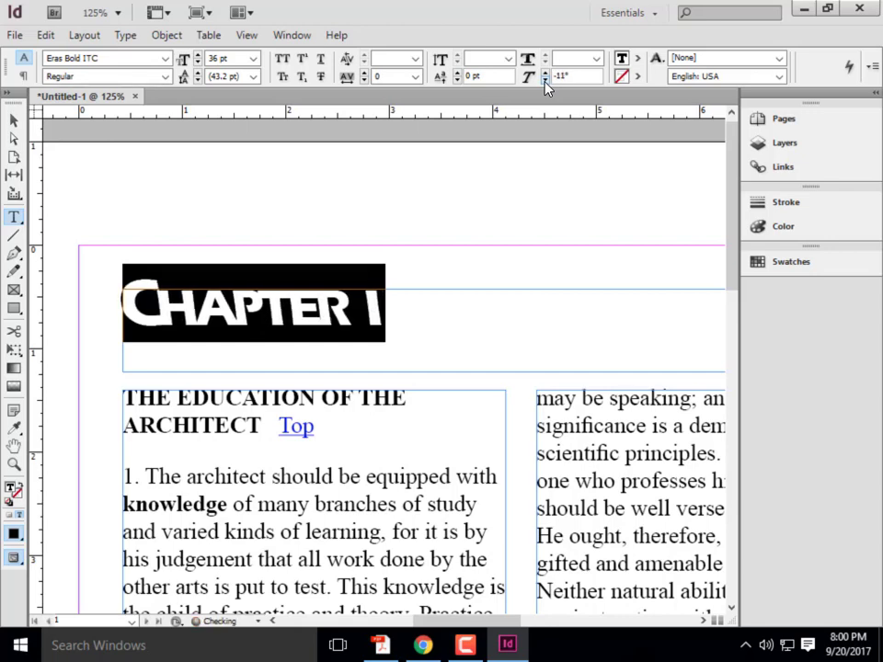
left_click(545, 81)
left_click(546, 81)
left_click(545, 81)
left_click(545, 81)
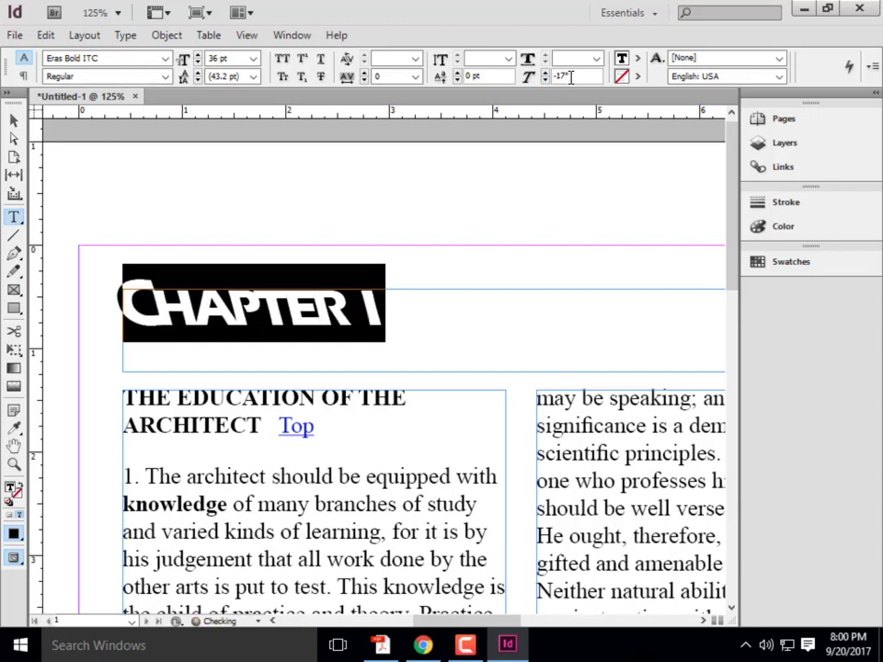
Set the skew of the "CHAPTER I" heading to 20°.
left_click_drag(571, 77, 511, 72)
type("20")
key("Return")
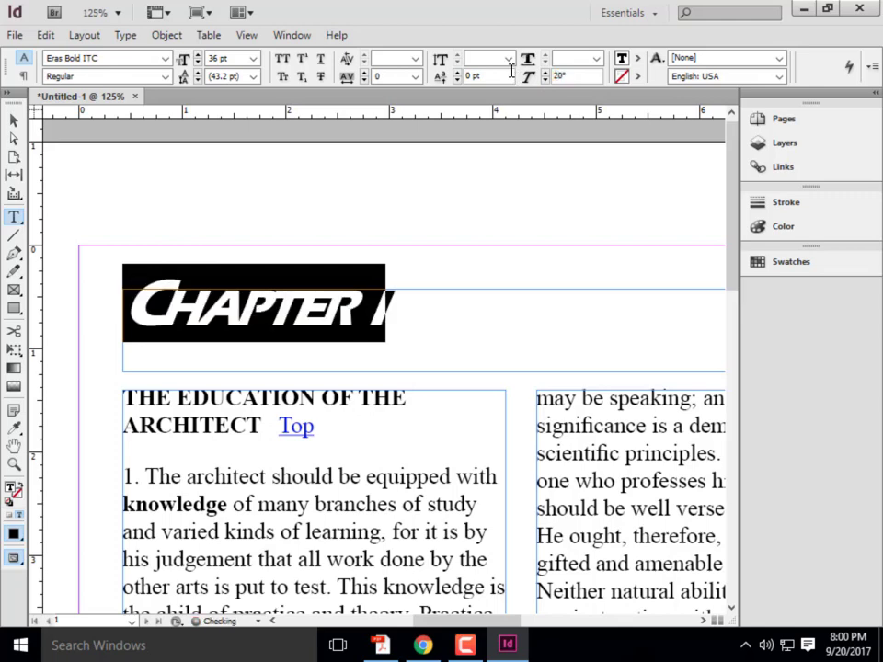
left_click(408, 301)
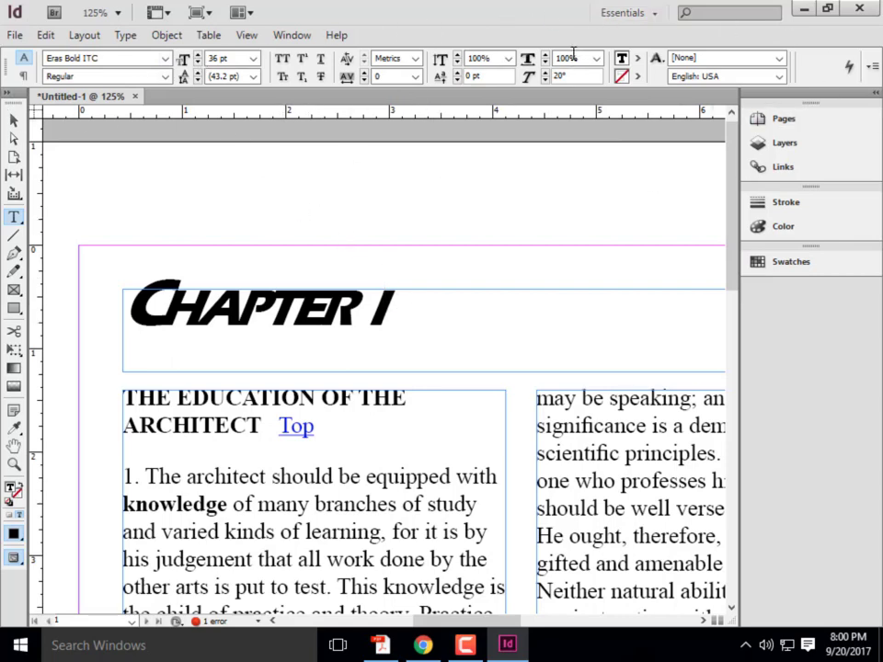
Fill the entire "CHAPTER I" heading text with the red swatch C=15 M=100 Y=100 K=0.
left_click(635, 63)
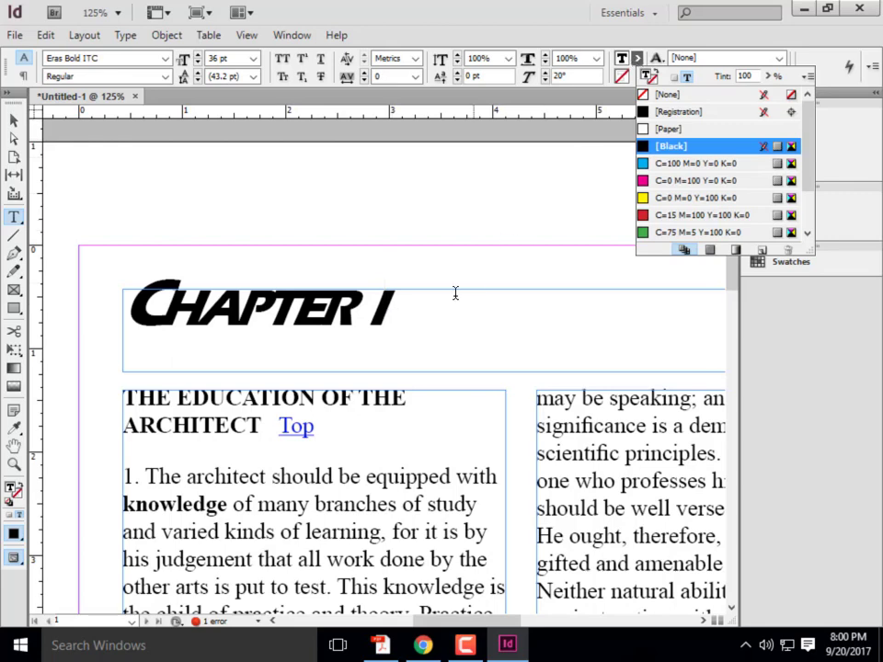
left_click_drag(409, 303, 125, 308)
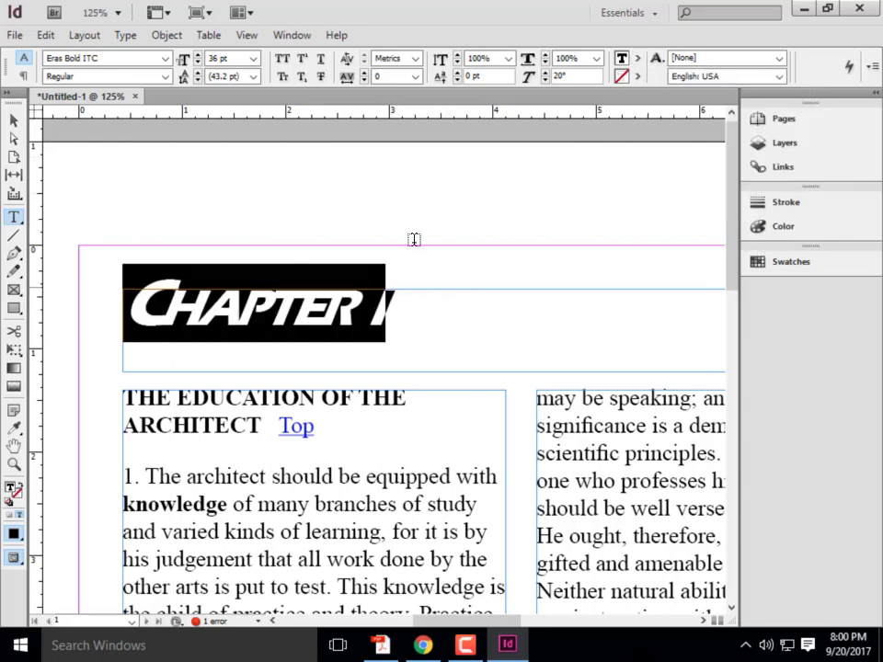
left_click(635, 59)
left_click(696, 214)
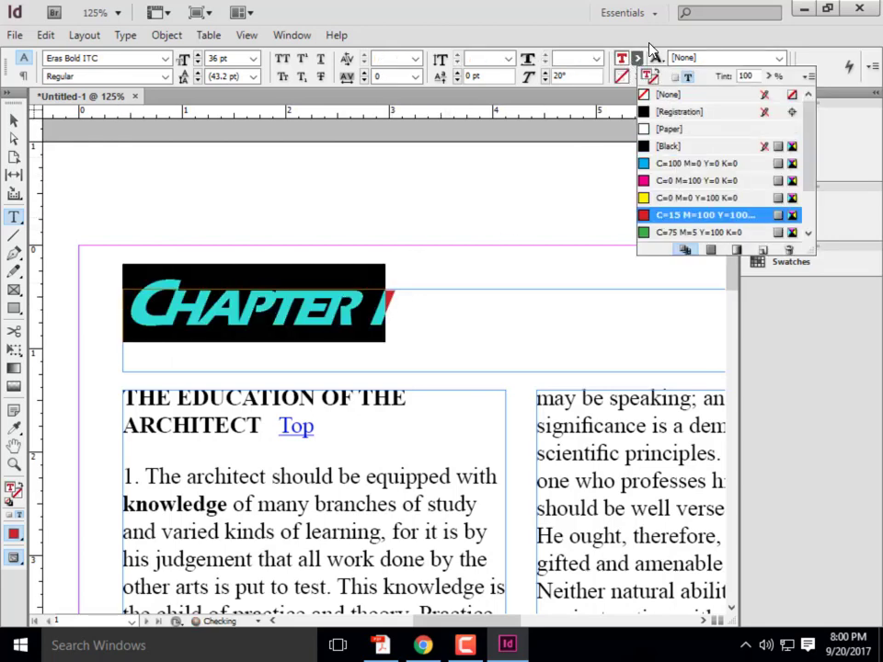
left_click(414, 302)
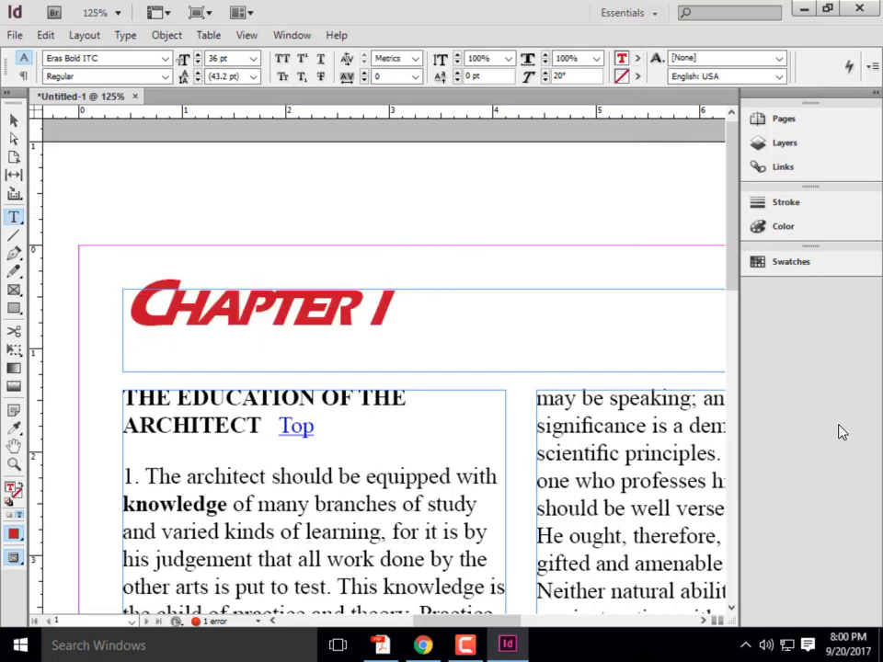
Try to apply a [Black] stroke to the heading with only the insertion point placed after it.
left_click(636, 77)
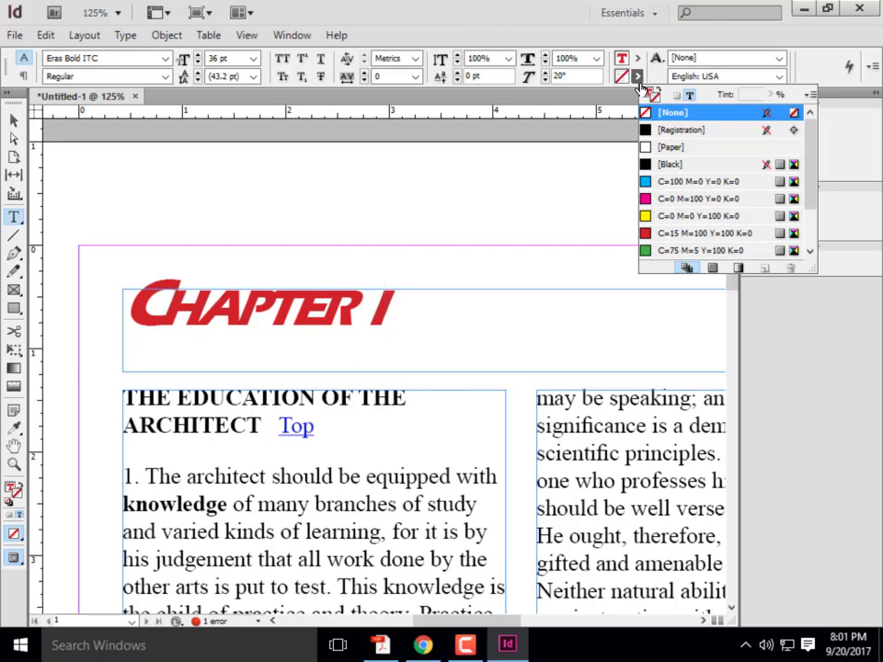
left_click(680, 166)
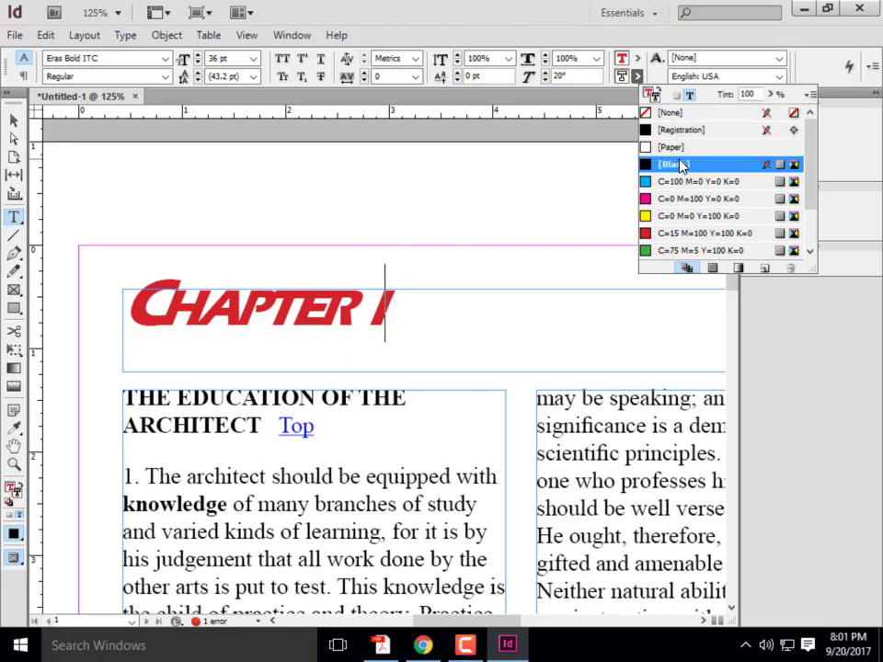
left_click(646, 38)
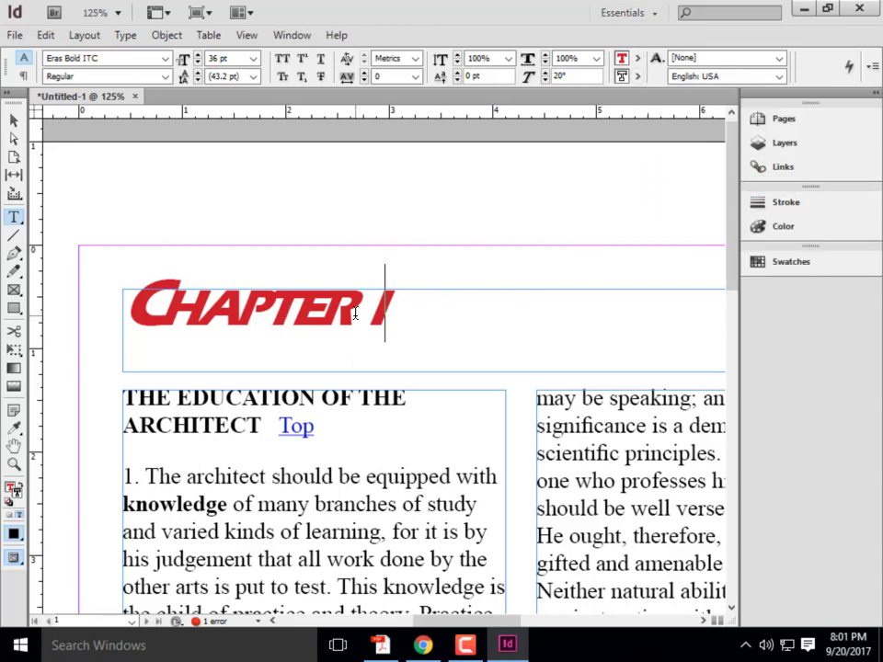
scroll(367, 312, "up", 4, "alt")
scroll(367, 308, "down", 1, "alt")
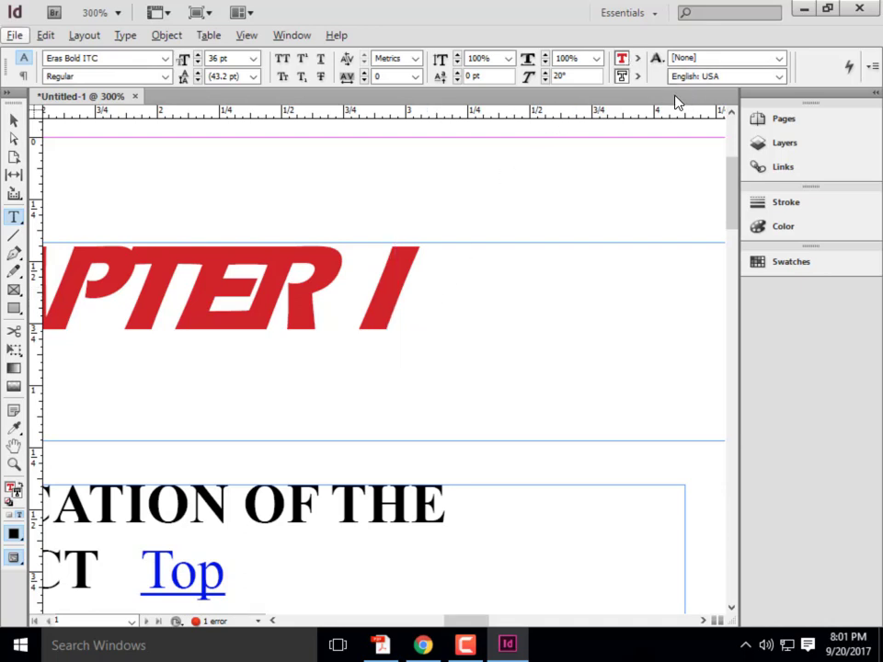
left_click(637, 79)
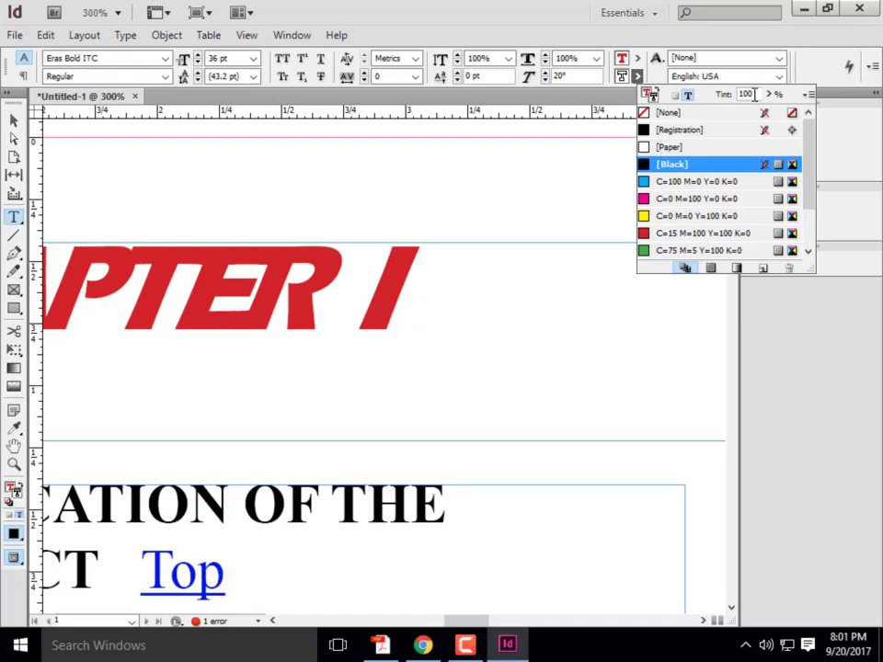
left_click(660, 66)
left_click(658, 62)
left_click(821, 80)
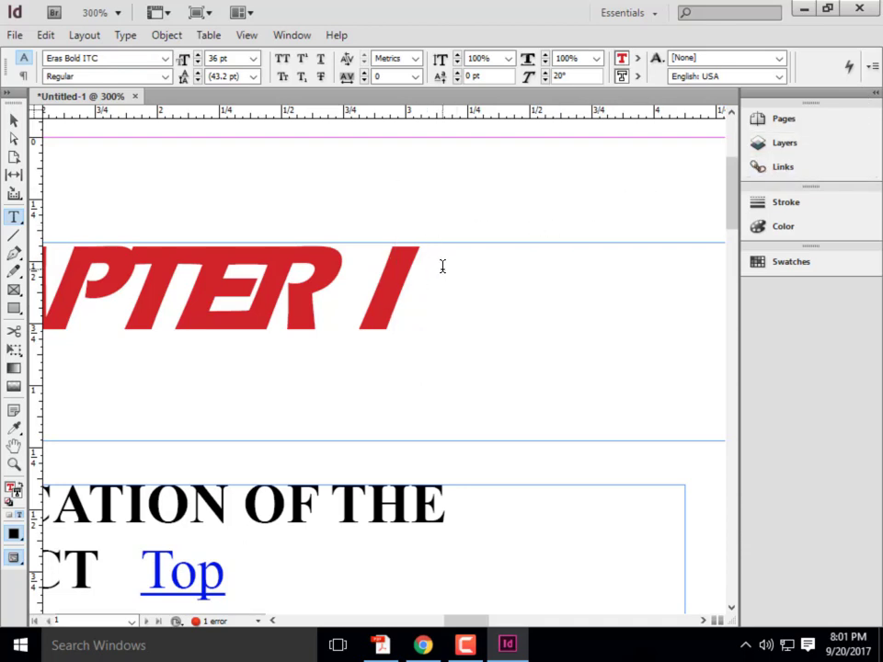
Apply a [Black] stroke to the last characters of the heading, "R I".
scroll(446, 264, "down", 1)
left_click_drag(442, 266, 324, 267)
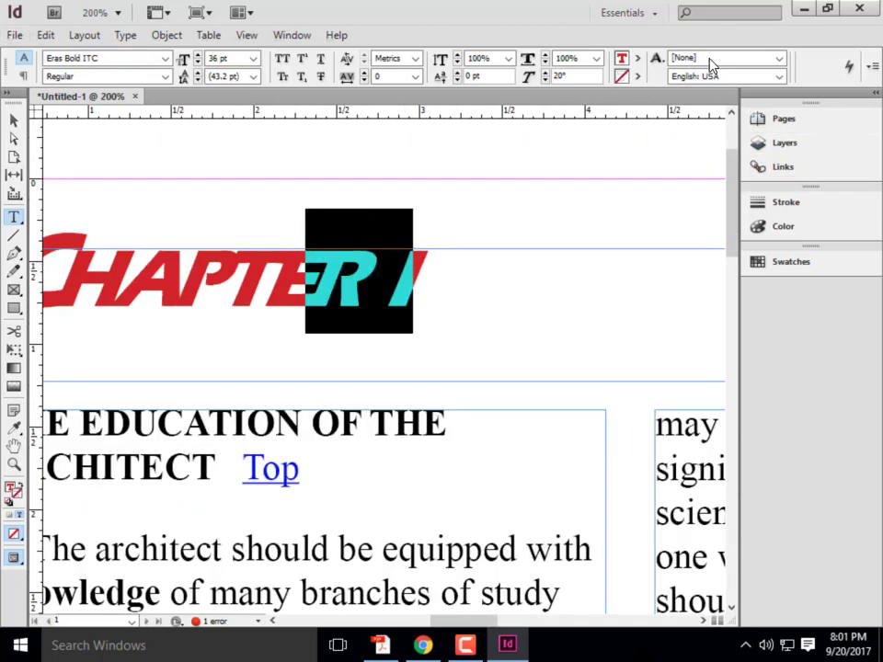
left_click(636, 76)
left_click(691, 164)
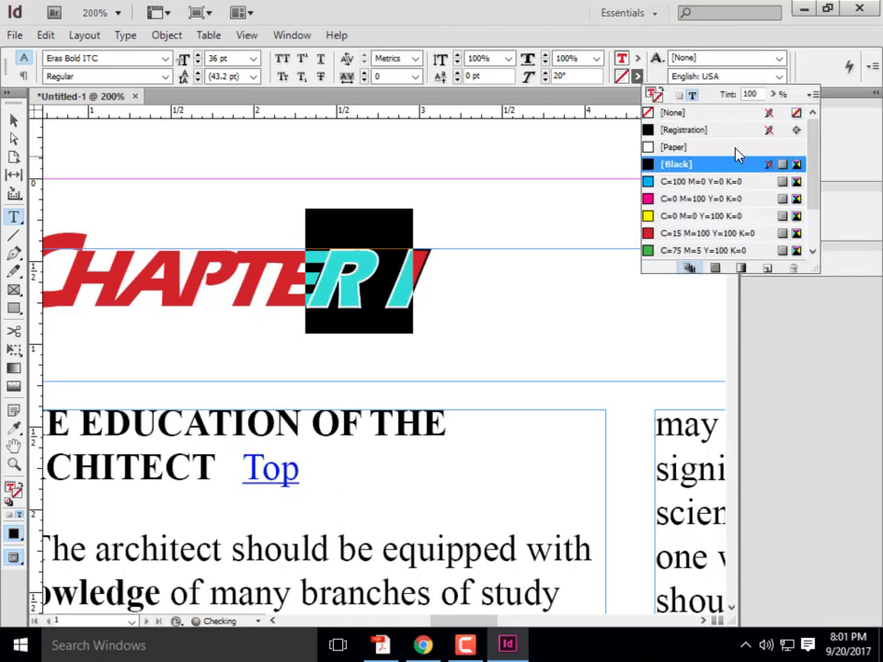
left_click(424, 272)
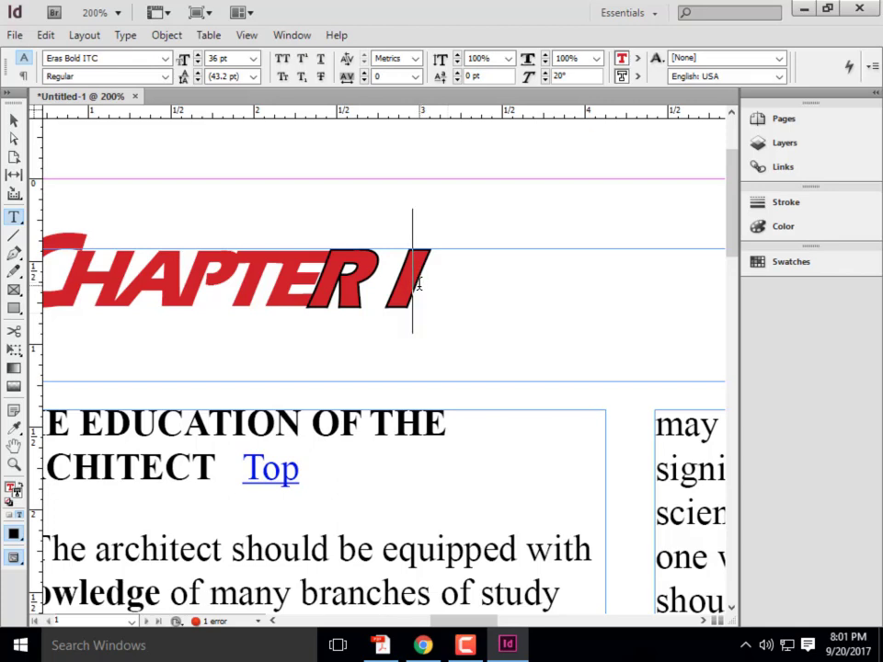
Apply the [Black] stroke to all the characters of the "CHAPTER I" heading.
key("shift+Left")
key("shift+Left")
key("shift+Left")
key("shift+Right")
key("shift+Right")
key("shift+Right")
key("shift+Right")
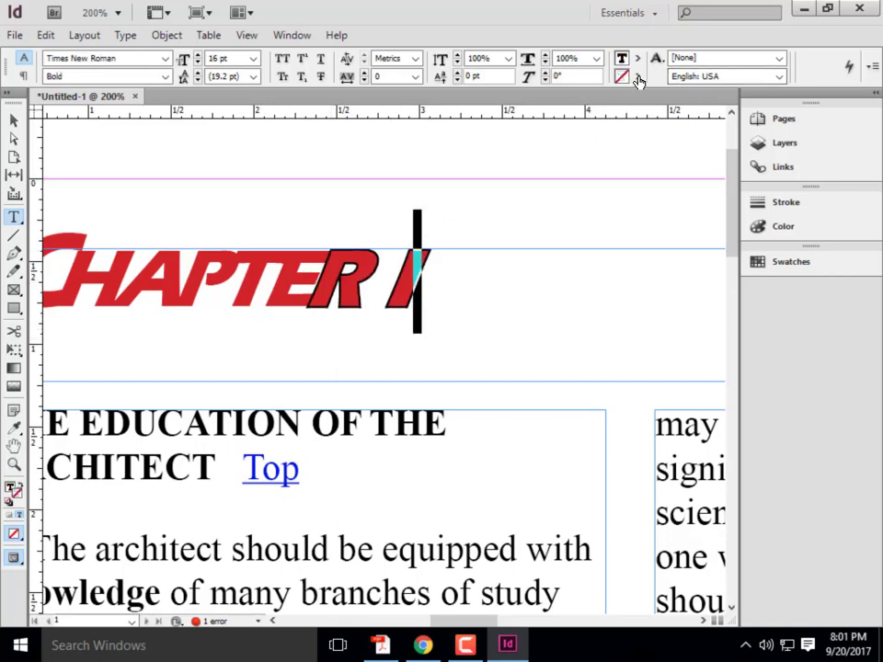
mouse_move(455, 250)
left_mouse_down()
mouse_move(305, 266)
mouse_move(146, 267)
mouse_move(154, 261)
left_mouse_up()
scroll(414, 231, "down", 2)
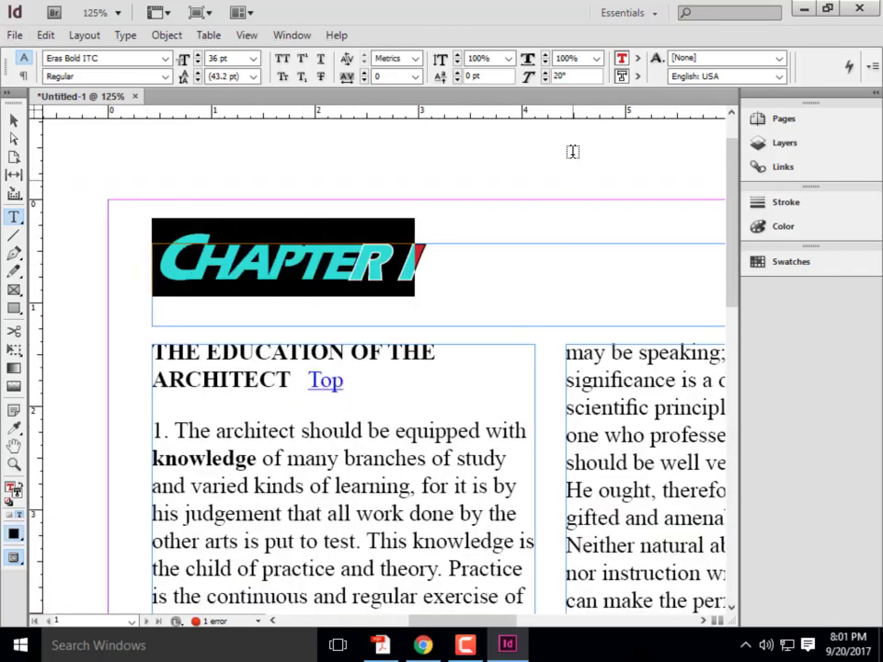
left_click(637, 77)
left_click(669, 166)
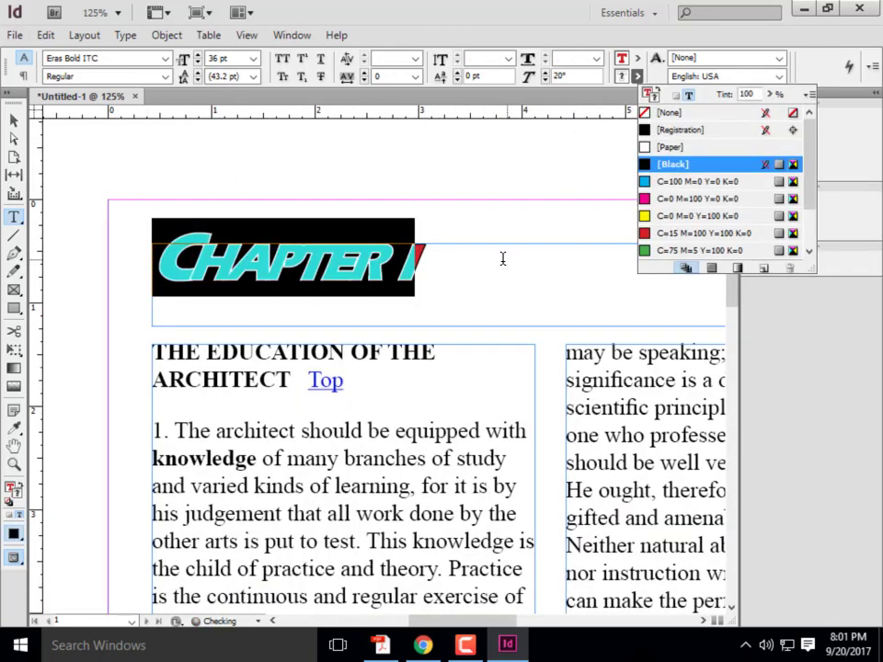
left_click(502, 257)
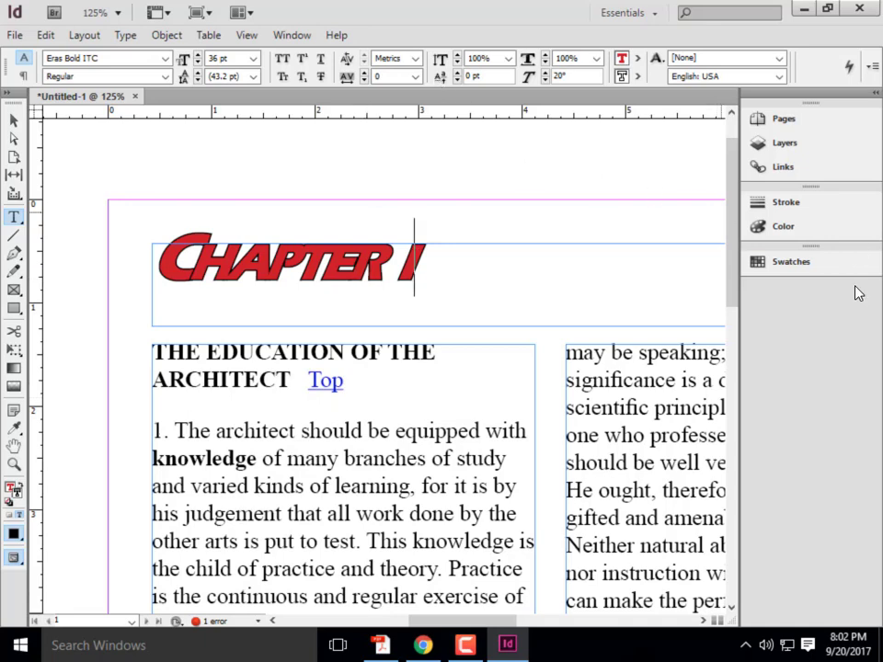
Filter the fill swatches to gradients and then to solid colors, and add a new swatch from the heading's red fill.
scroll(295, 241, "up", 5)
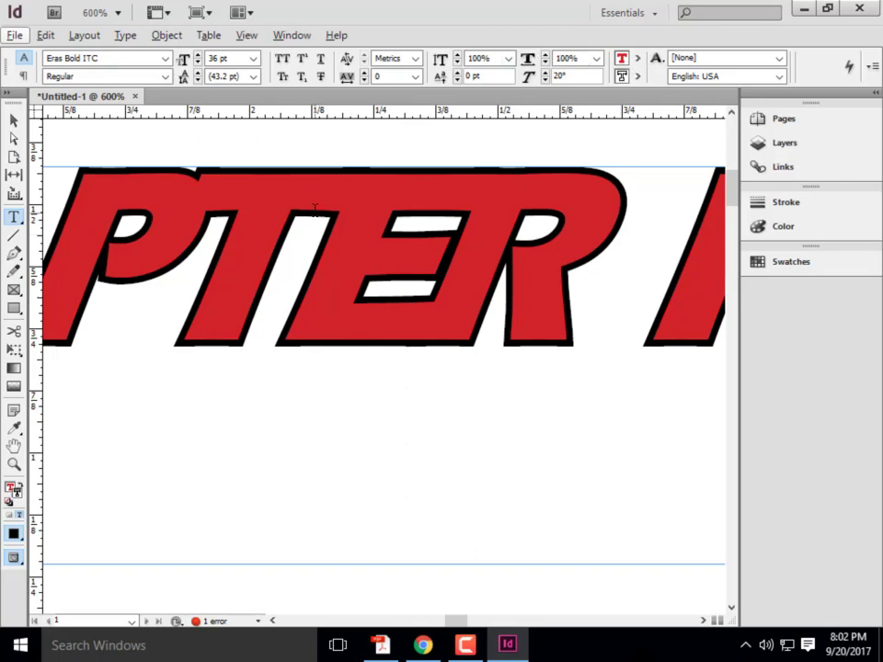
scroll(288, 217, "down", 4)
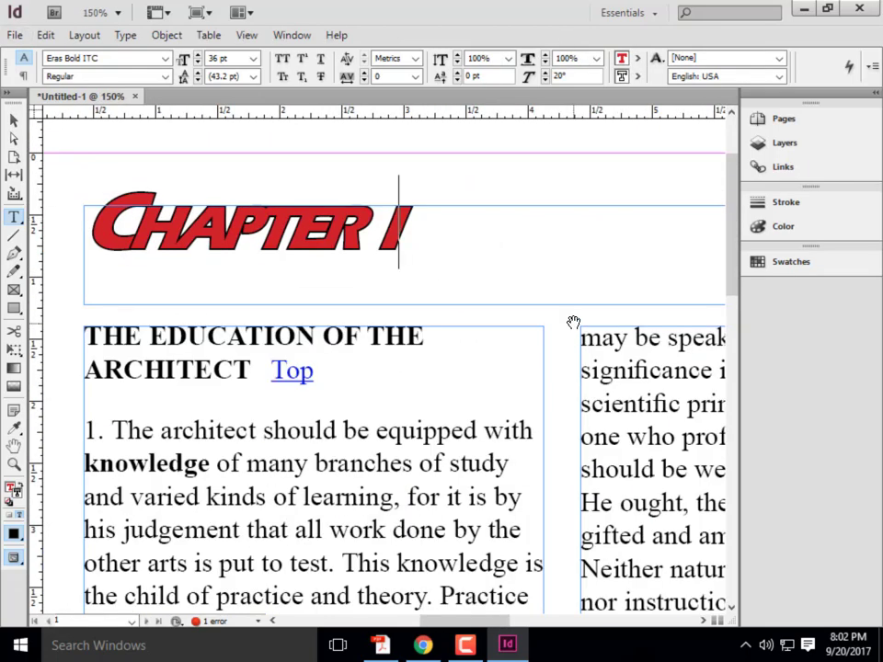
scroll(552, 315, "up", 1)
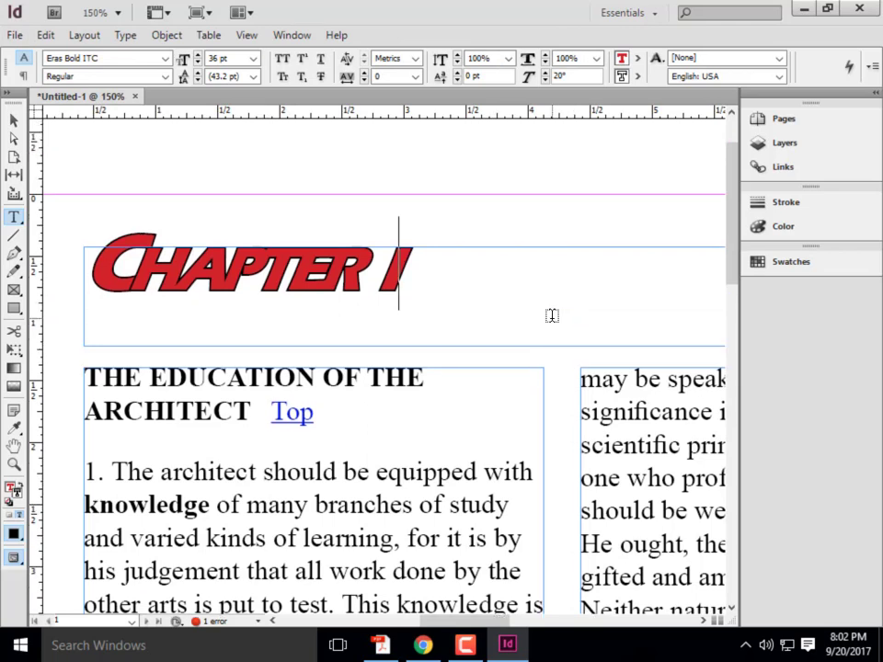
left_click(637, 58)
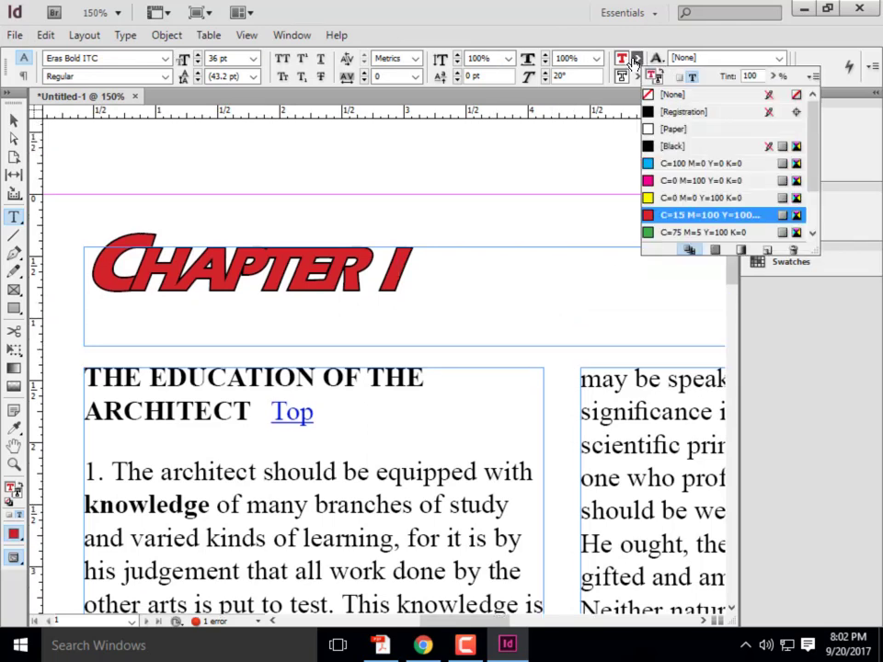
left_click(741, 251)
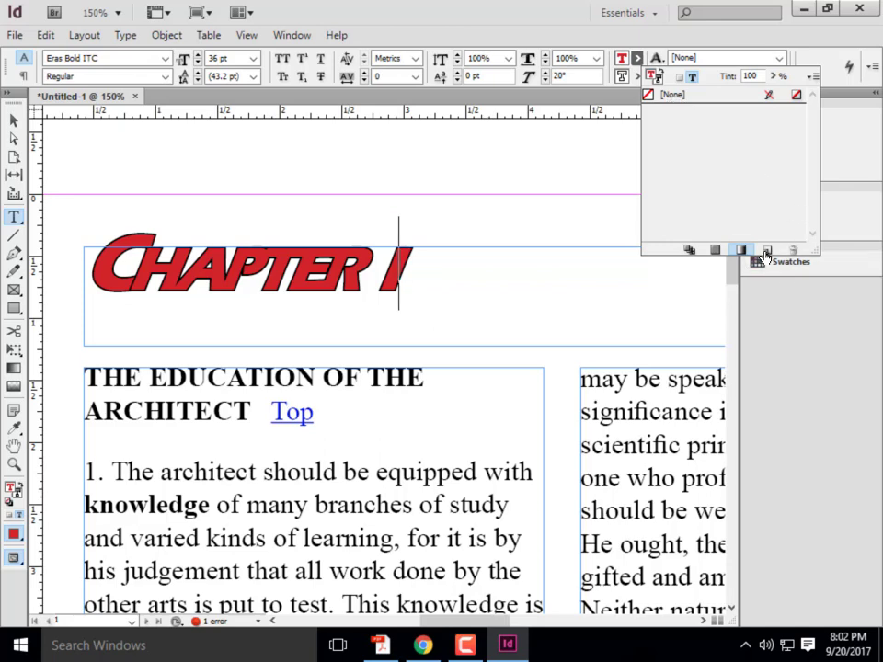
left_click(714, 250)
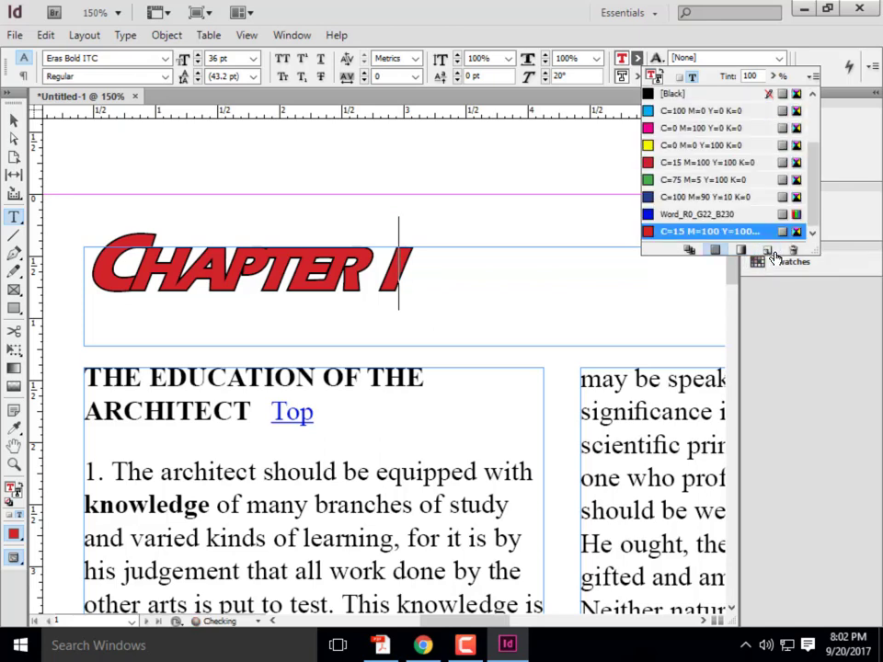
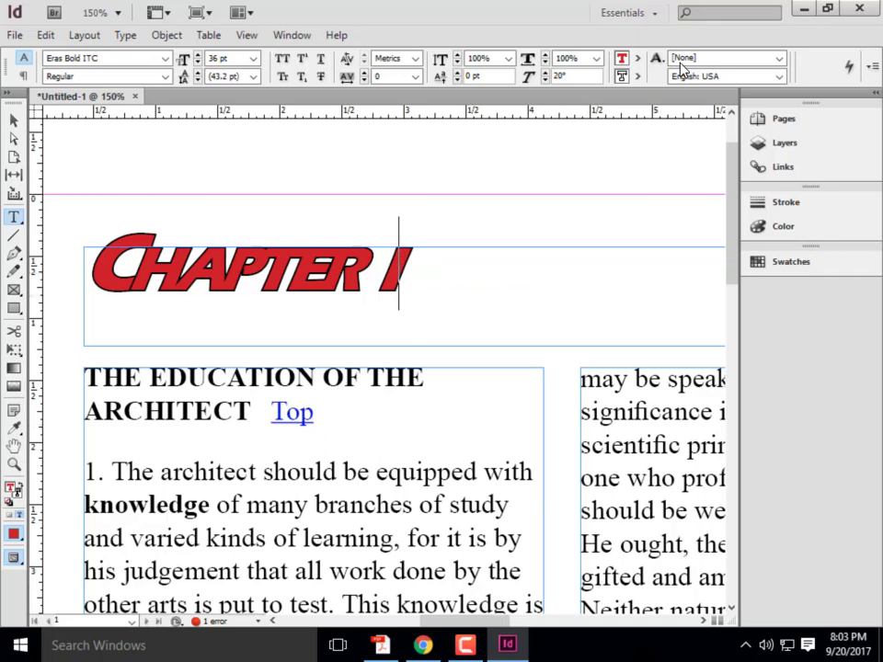
left_click(637, 59)
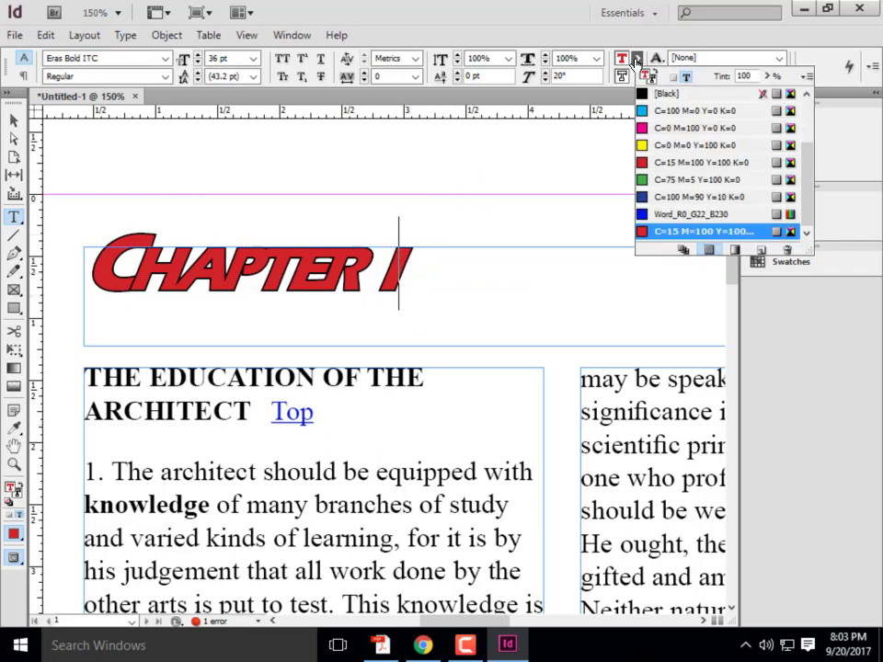
left_click(651, 38)
left_click(638, 61)
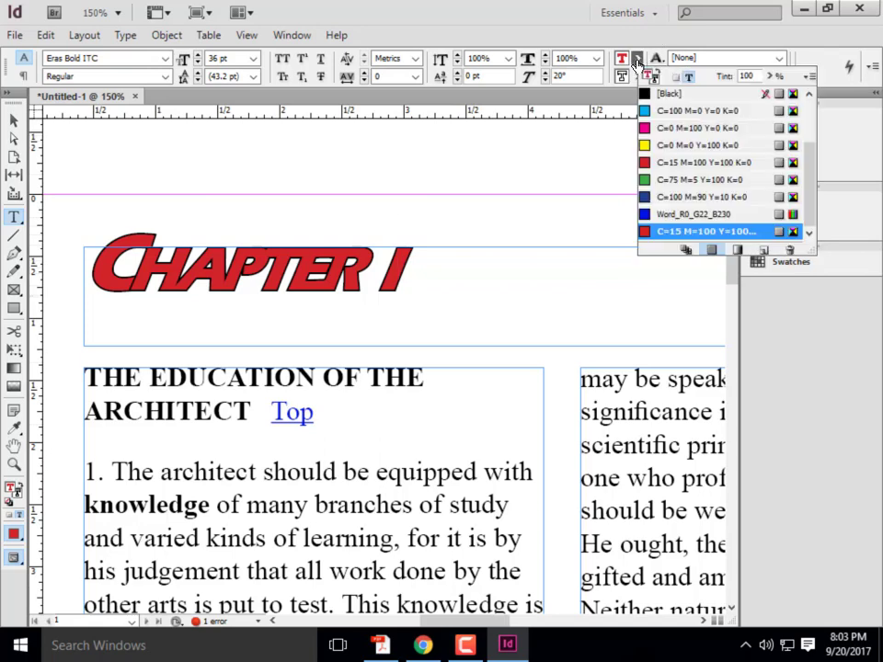
left_click(636, 61)
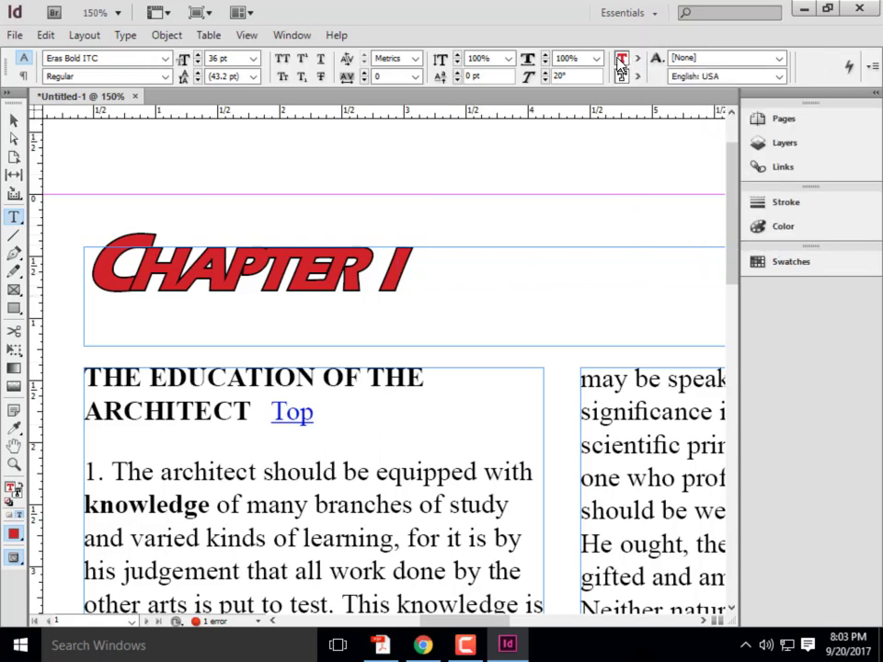
Open the Color Picker for the text fill and sample several colors, ending on a muted purple (R 189, G 126, B 178).
double_click(621, 63)
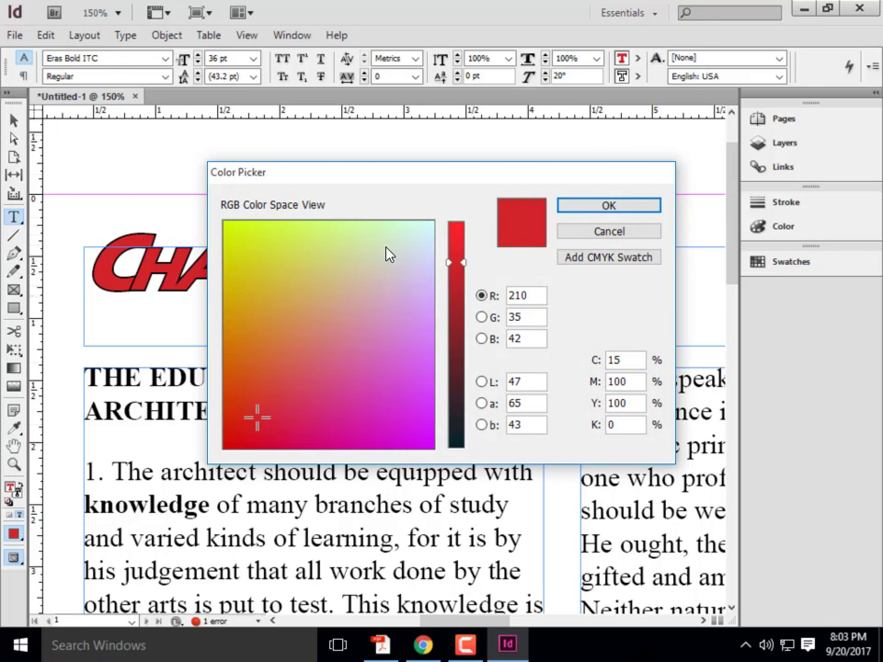
left_click(252, 282)
left_click(252, 256)
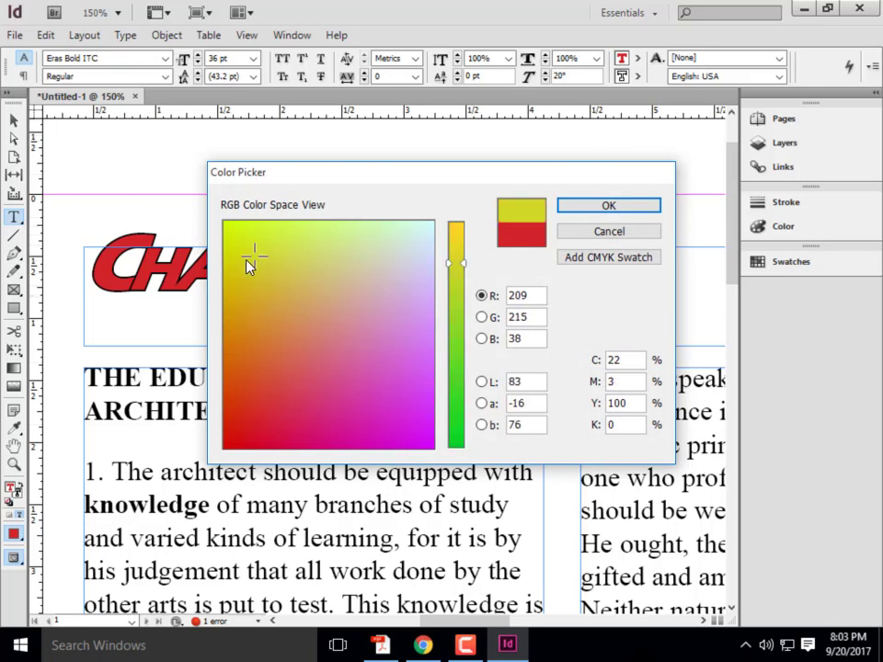
left_click(231, 257)
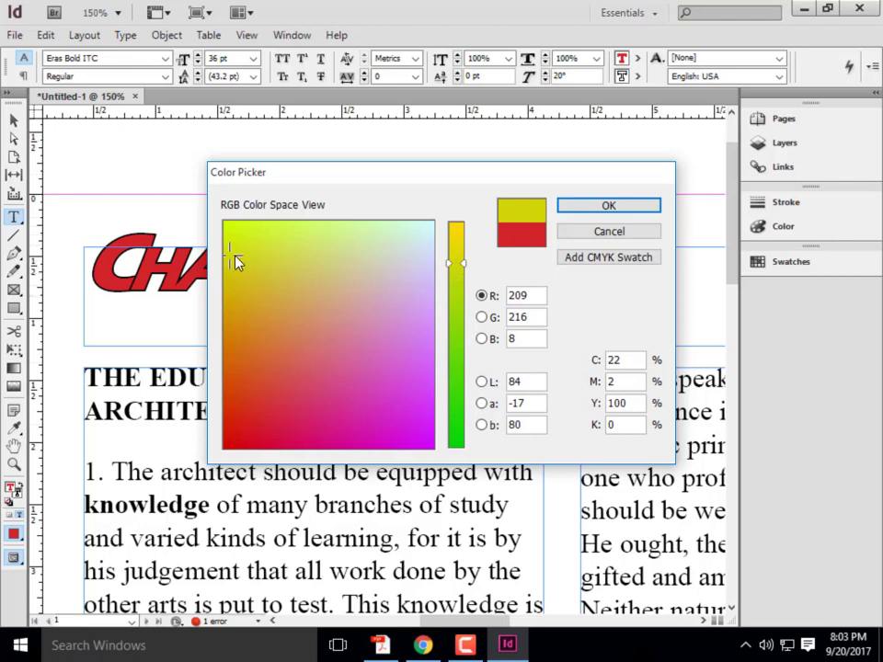
left_click_drag(237, 262, 306, 376)
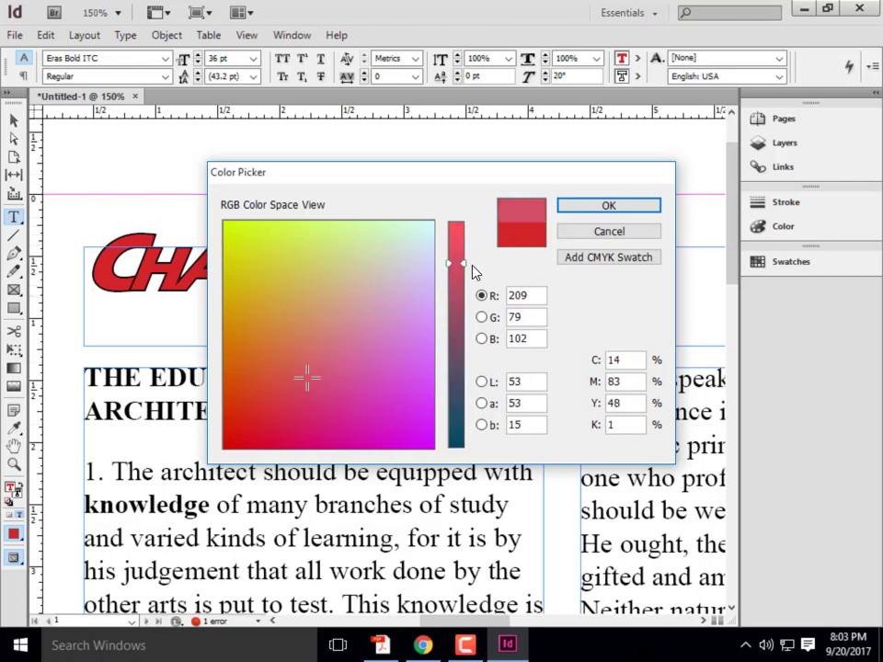
mouse_move(465, 267)
left_mouse_down()
mouse_move(465, 362)
mouse_move(465, 249)
mouse_move(456, 366)
mouse_move(465, 242)
mouse_move(465, 291)
left_mouse_up()
left_click_drag(402, 324, 380, 281)
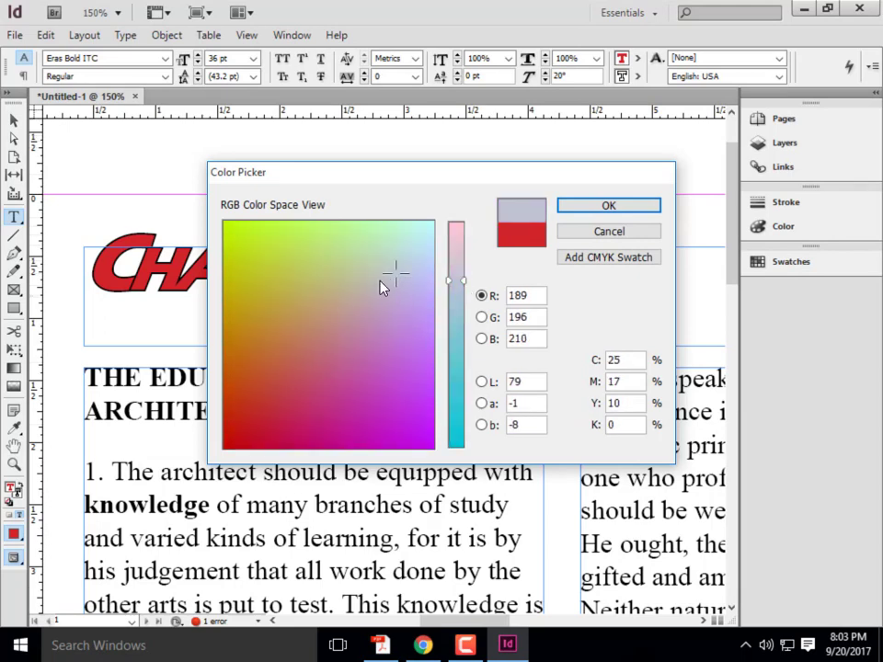
left_click(370, 337)
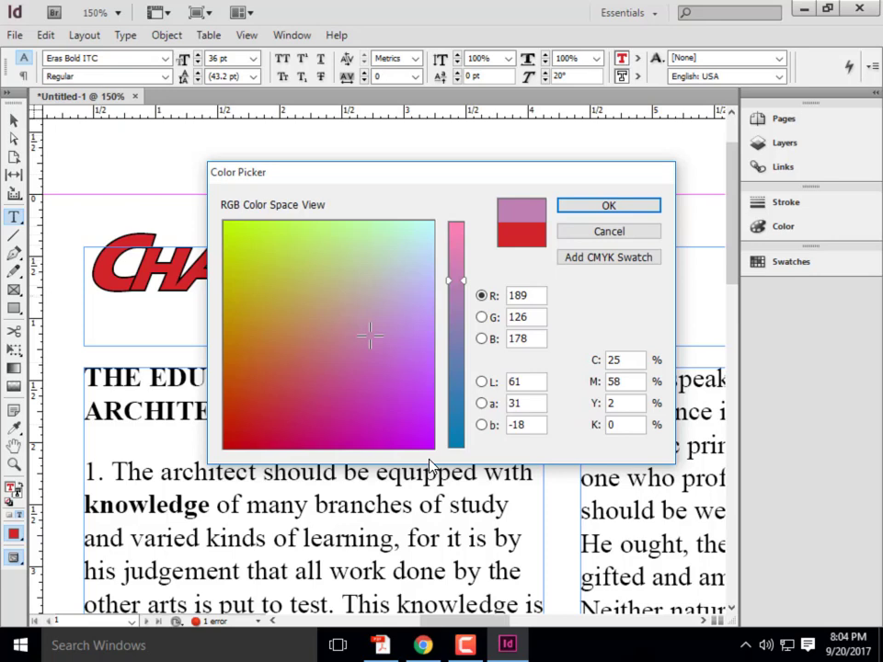
Set the text fill color to R 26, G 45, B 125 with only the insertion point placed in the heading.
left_click(495, 296)
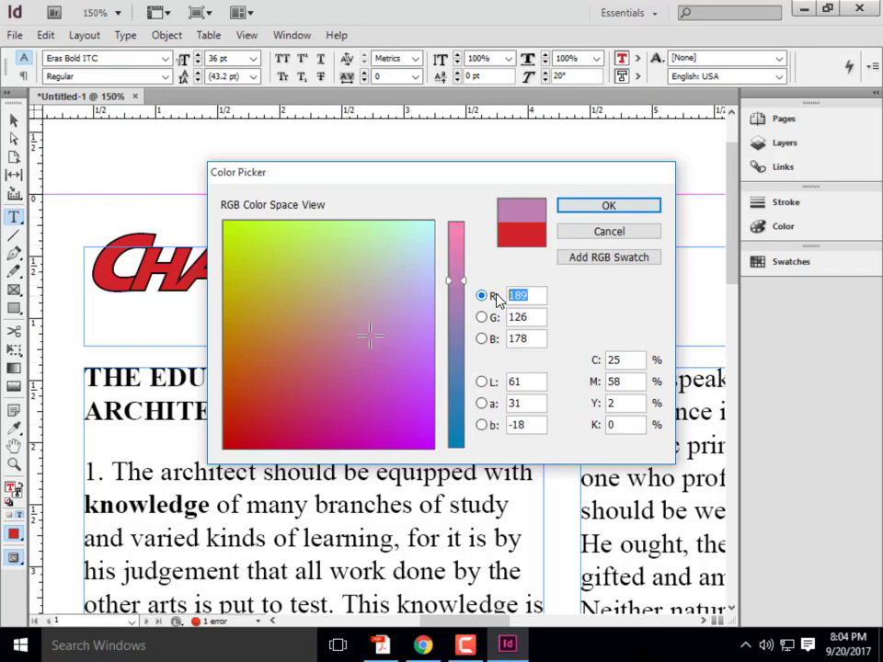
type("26")
key("Tab")
type("45")
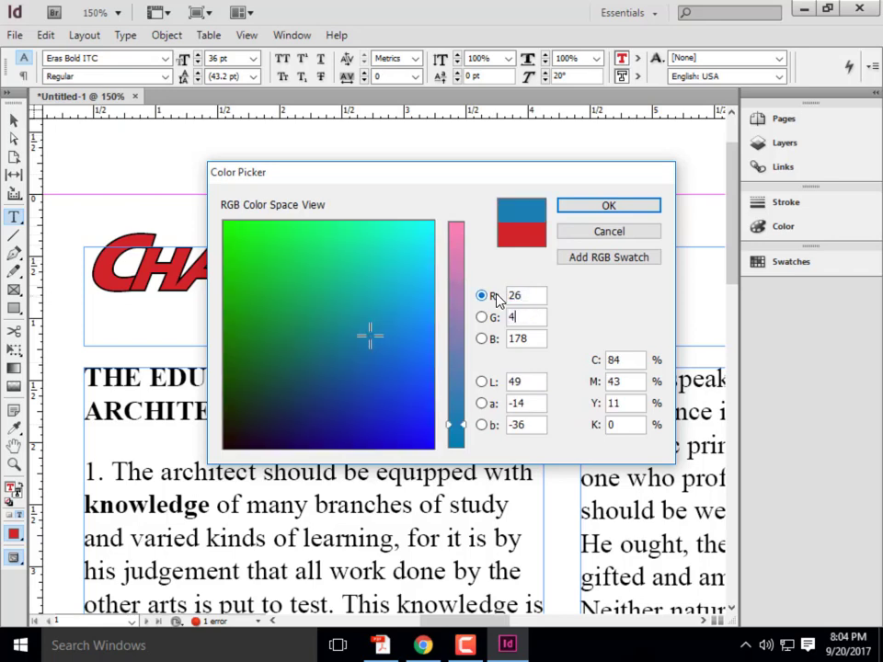
key("Tab")
type("125")
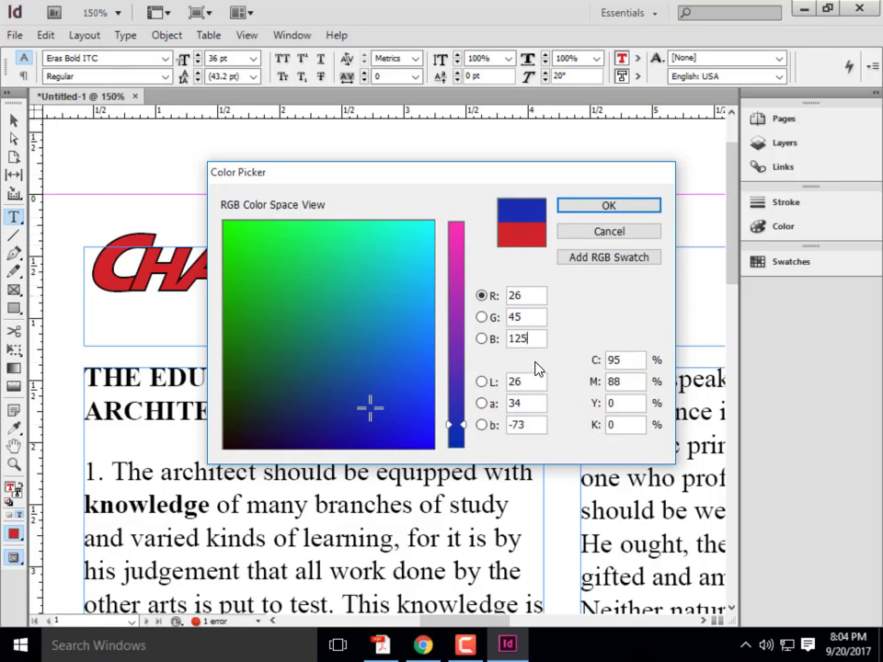
left_click(588, 206)
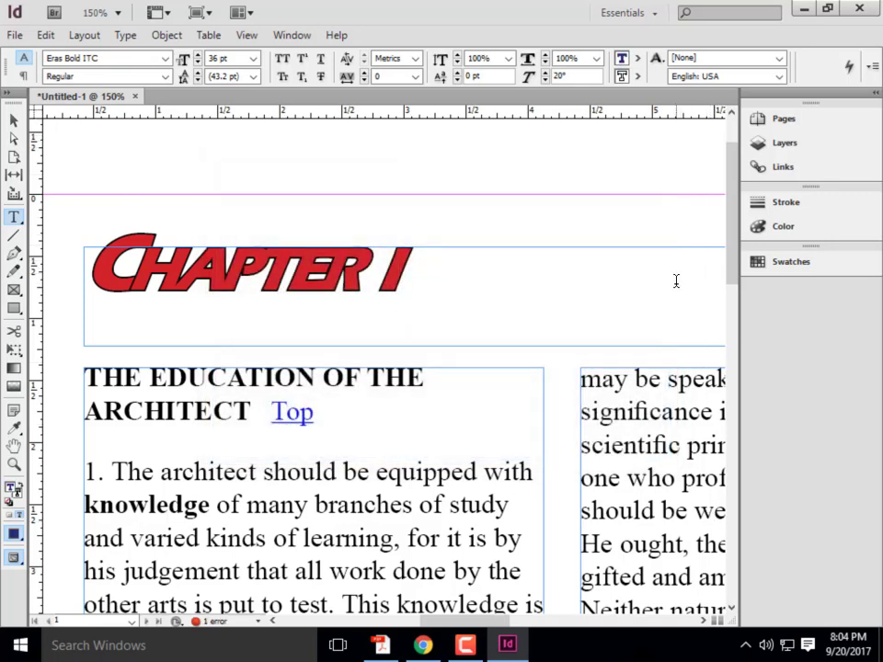
Fill the whole "CHAPTER I" heading with a tan color chosen in the Color Picker.
left_click(402, 267)
left_click_drag(402, 266, 107, 257)
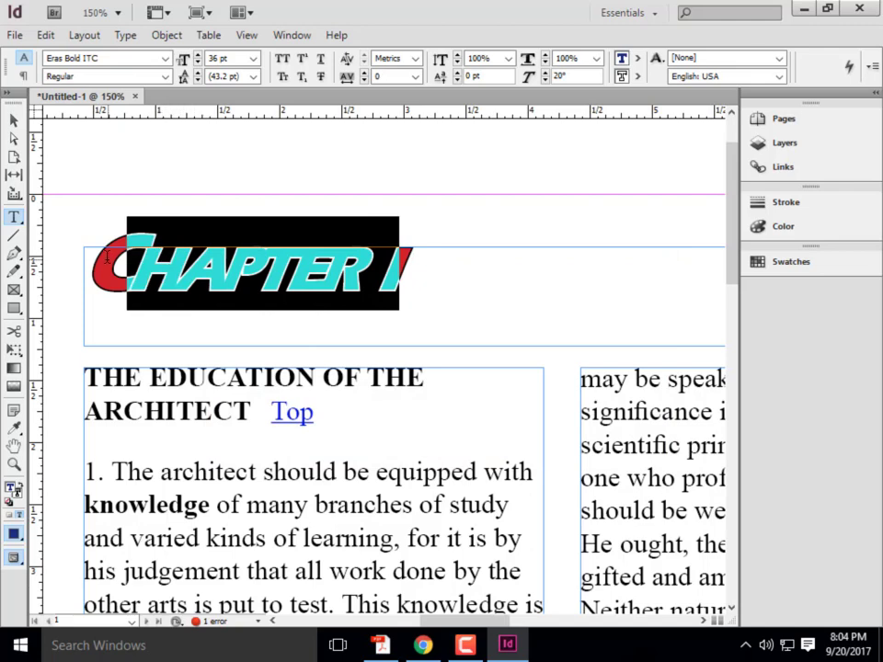
left_click_drag(469, 252, 41, 247)
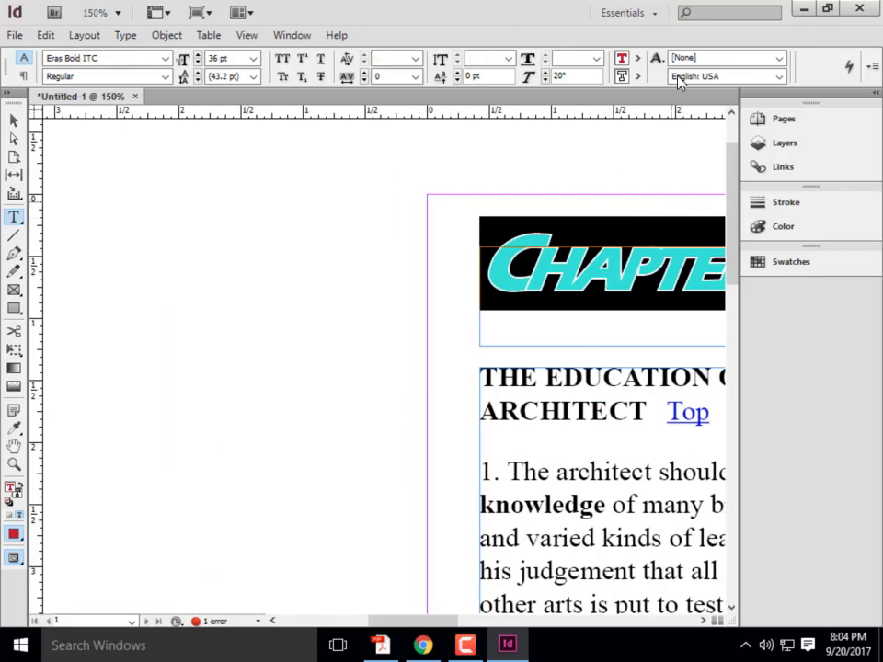
double_click(621, 61)
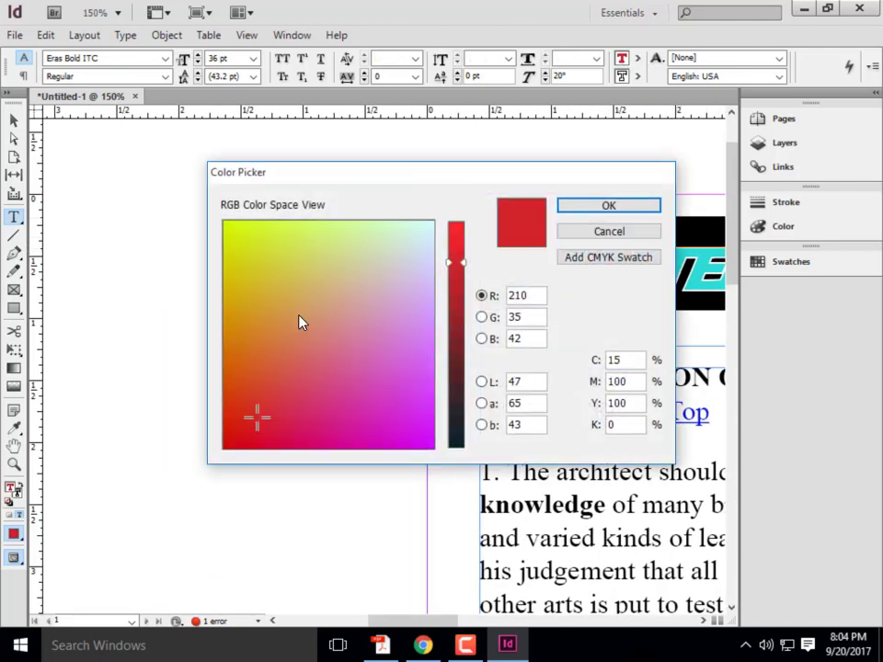
left_click(298, 314)
left_click(588, 206)
left_click(333, 270)
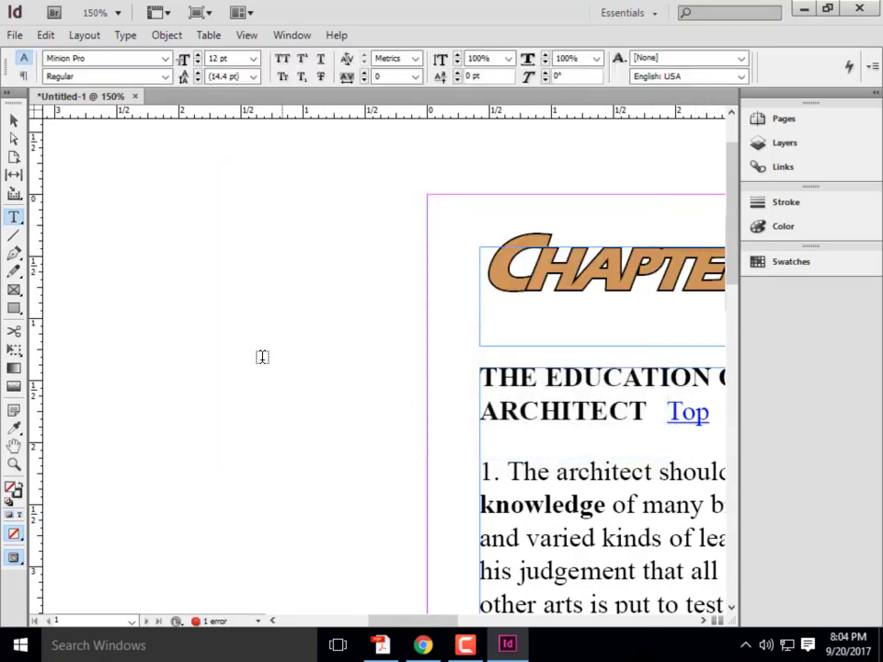
scroll(262, 357, "down", 2)
scroll(451, 264, "up", 1)
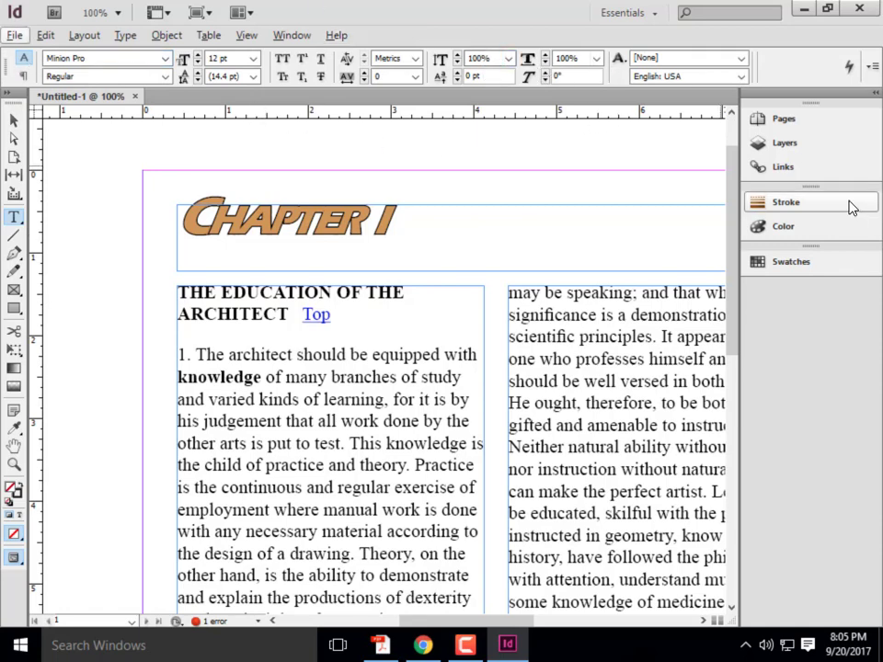
Compare the Typography and Essentials workspaces by switching between them, ending with Typography active.
left_click(658, 18)
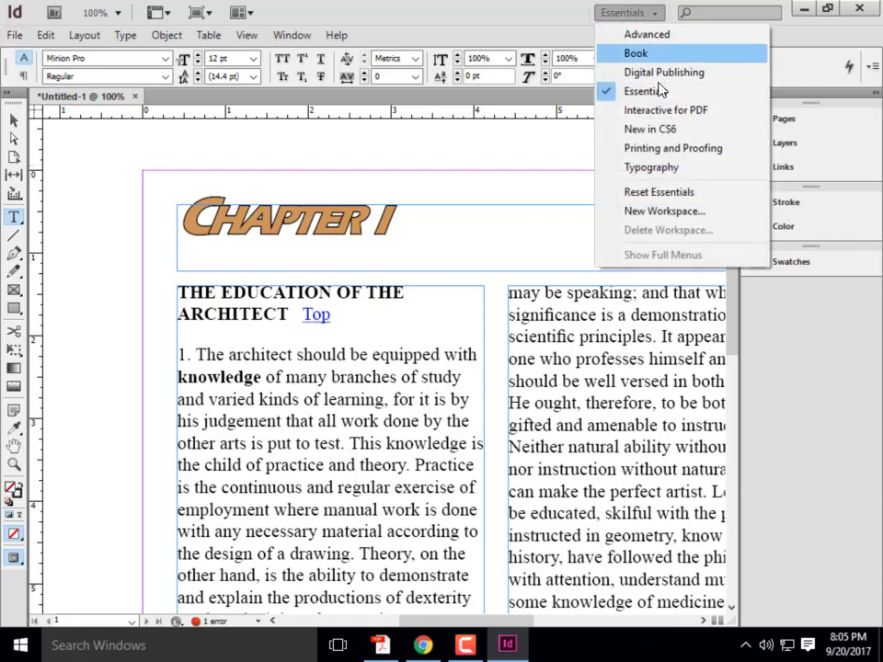
left_click(658, 168)
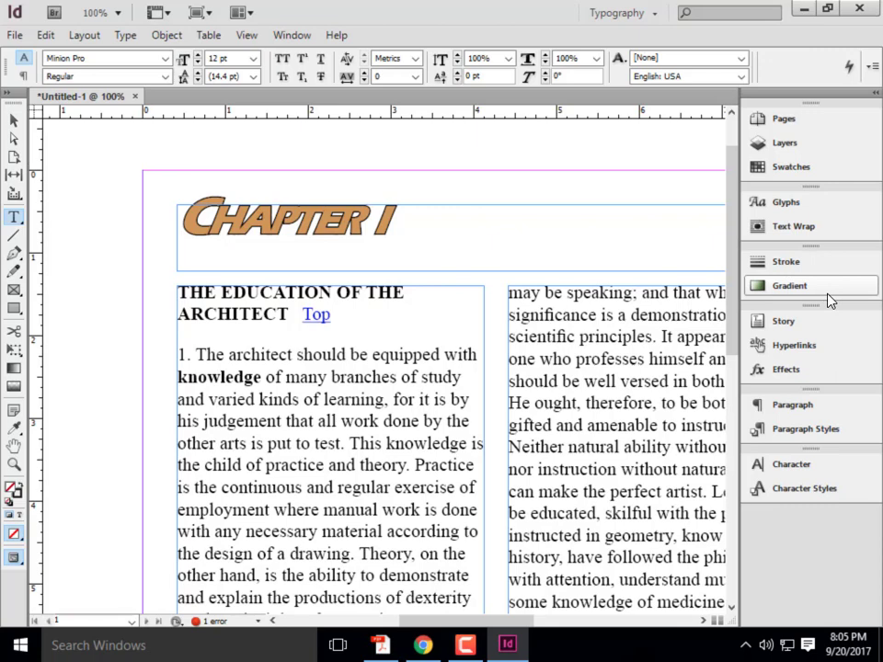
key("alt")
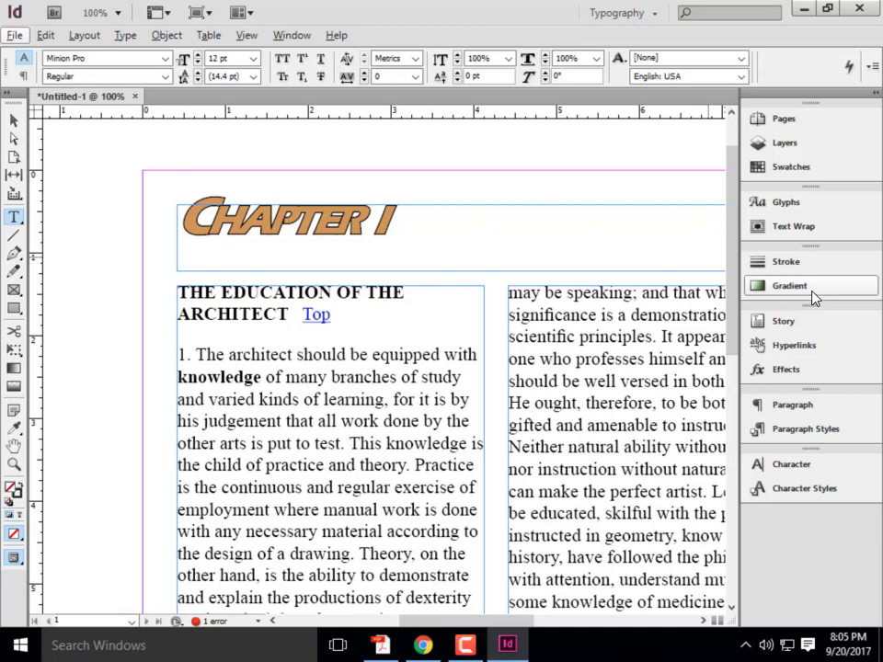
left_click(629, 14)
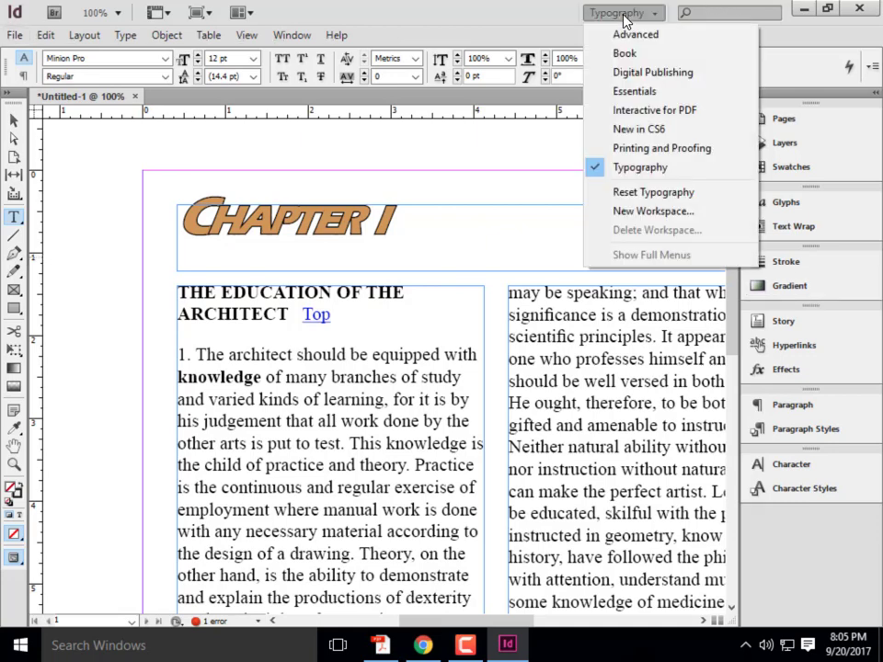
left_click(633, 91)
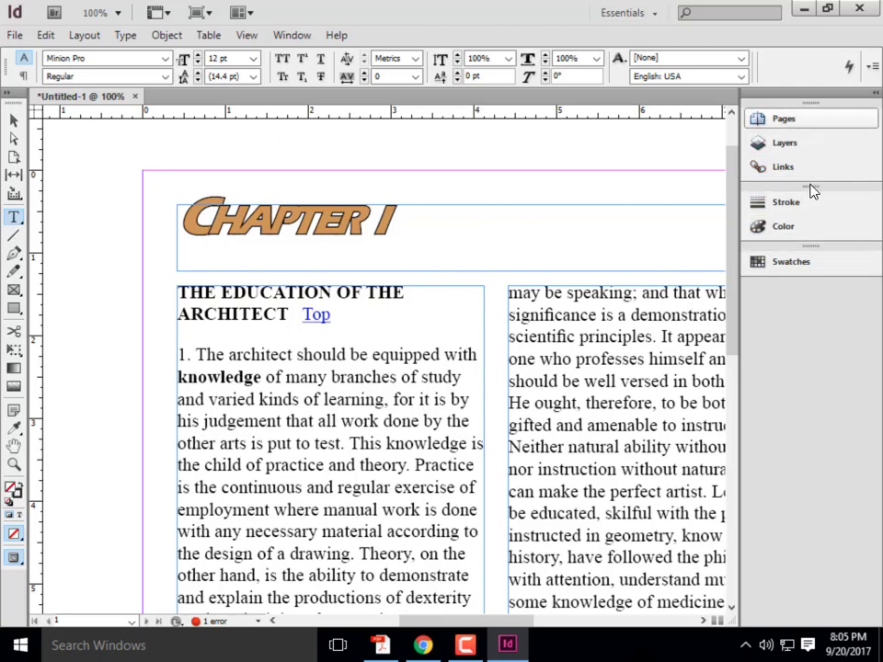
left_click(649, 13)
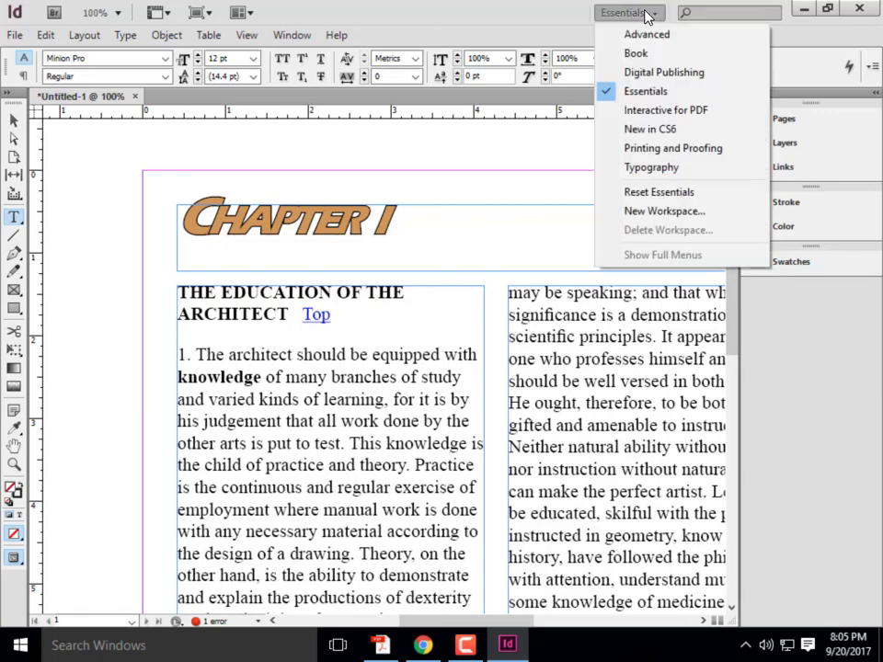
left_click(651, 167)
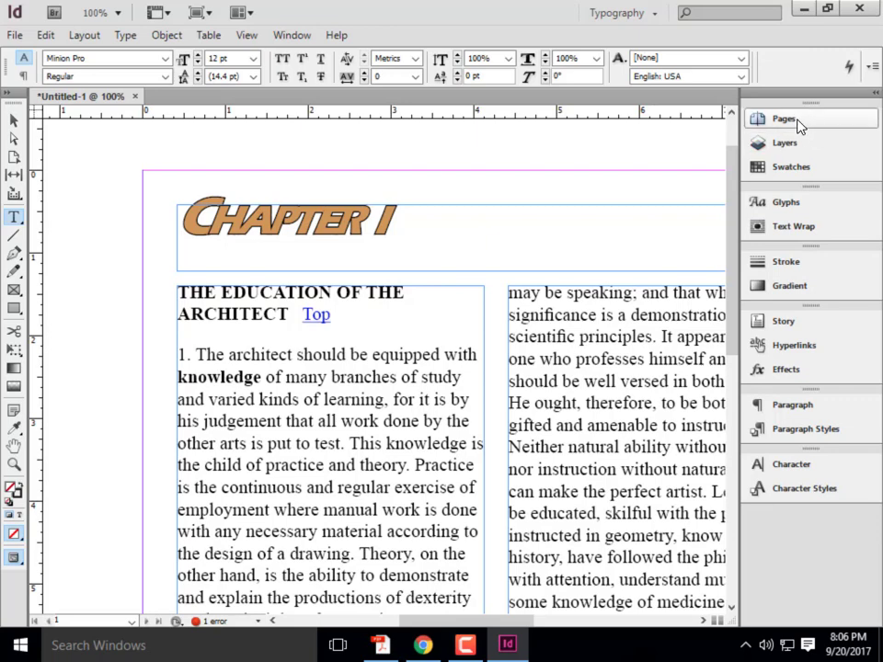
Show the Effects panel, undo the heading's tan fill, and collapse the panel again.
left_click(288, 36)
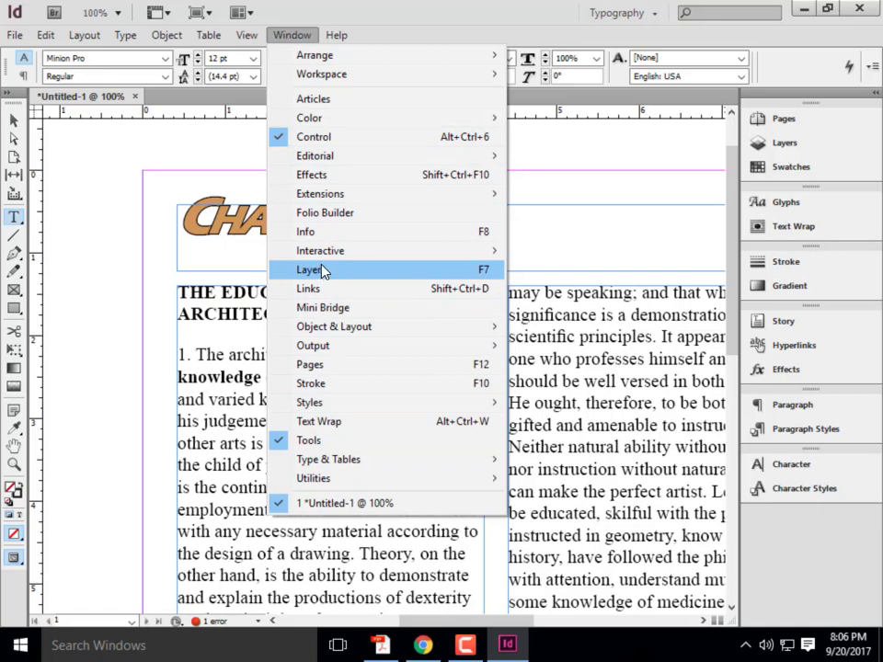
left_click(328, 177)
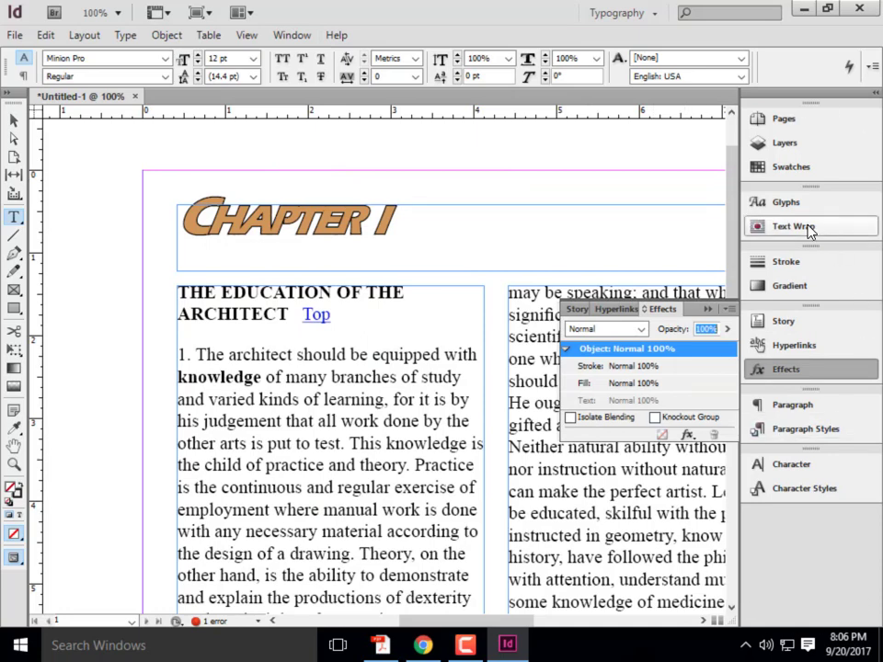
key("ctrl+a")
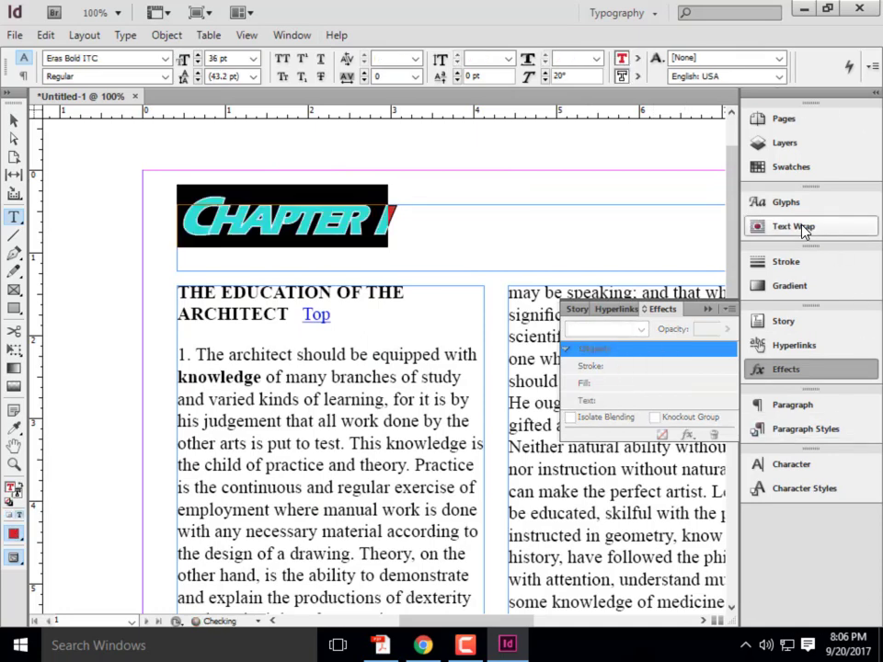
left_click(708, 310)
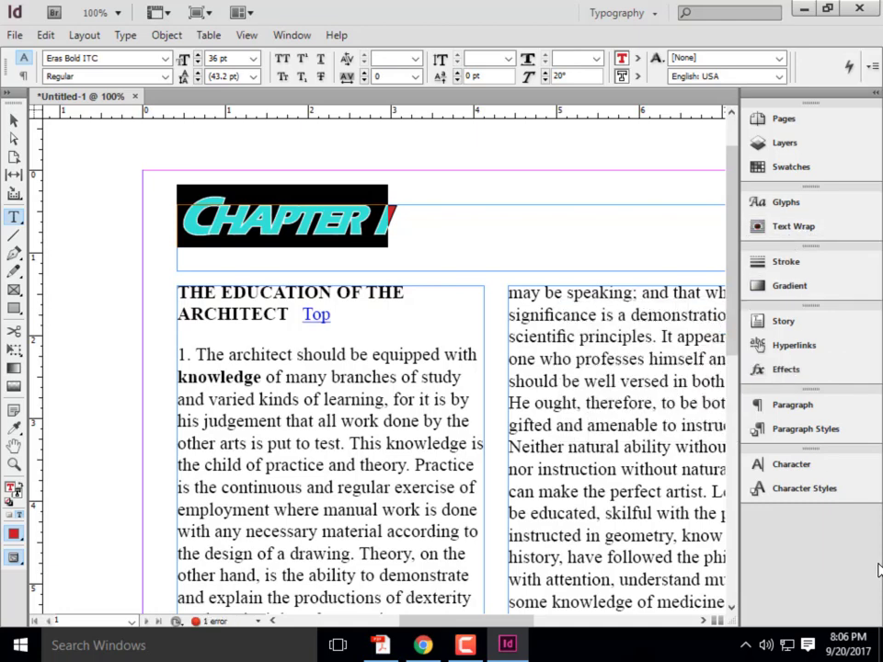
left_click(644, 14)
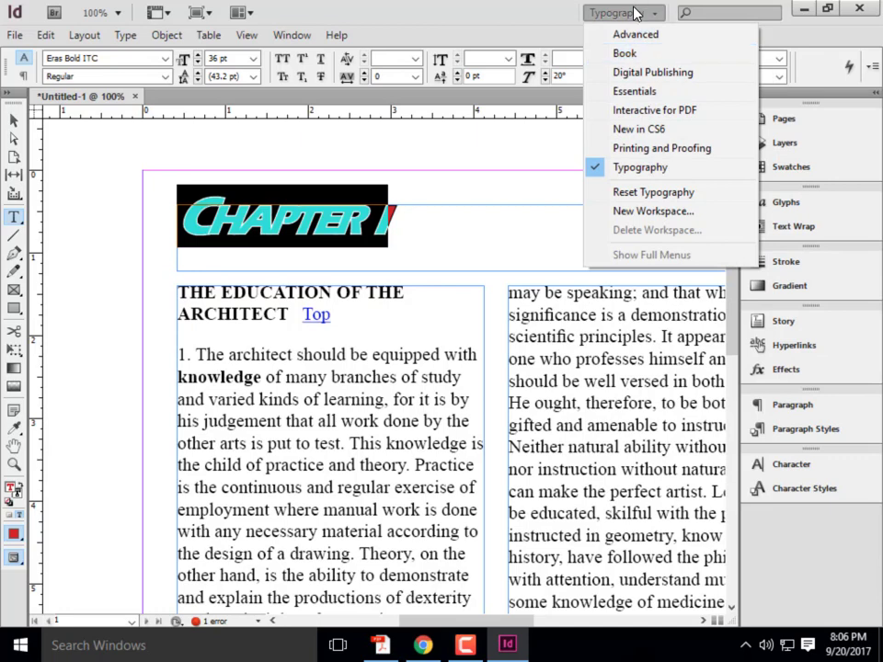
left_click(636, 14)
left_click(636, 14)
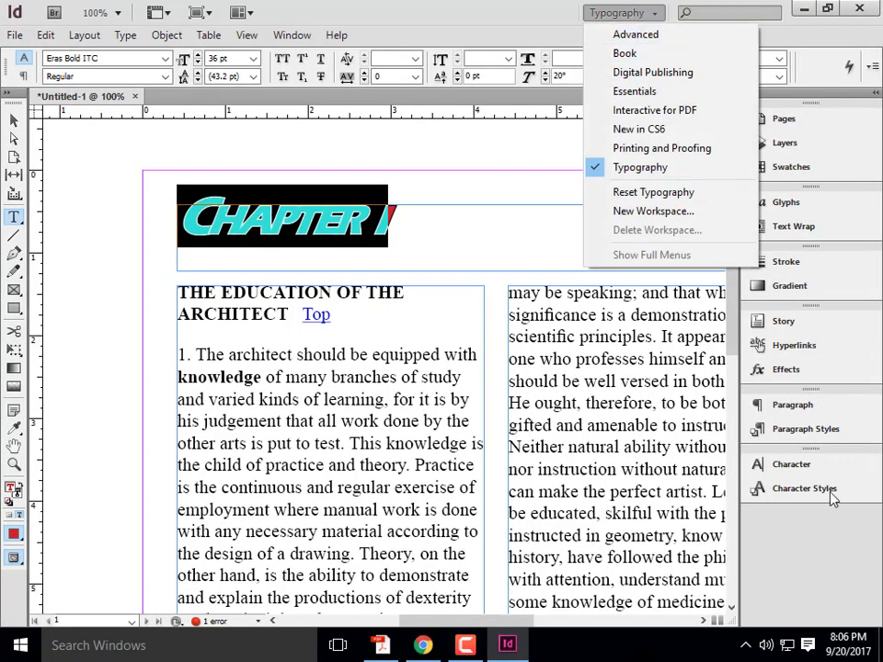
left_click(826, 515)
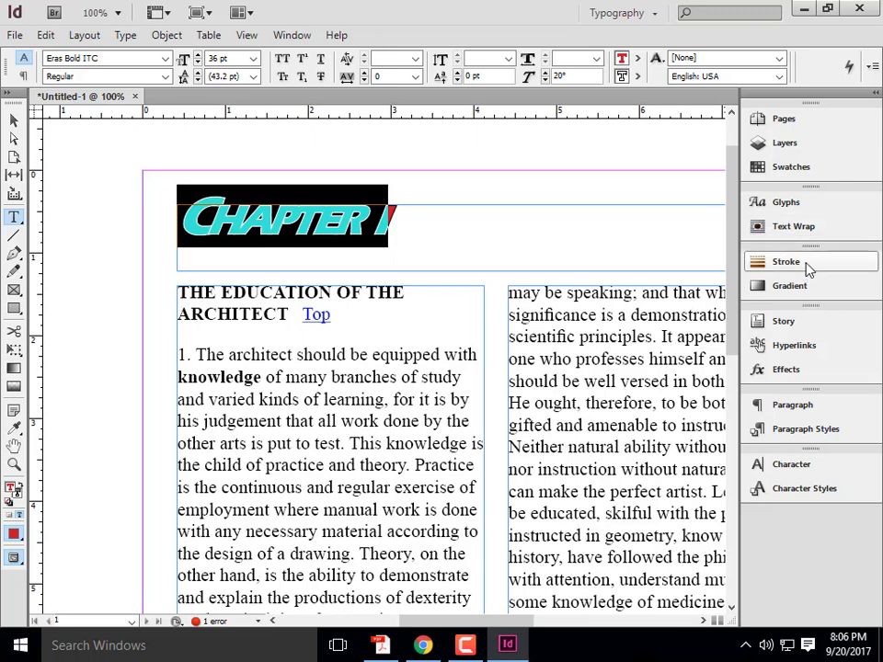
Select the whole "CHAPTER I" heading and look through the swatches available for its stroke.
left_click(416, 219)
left_click_drag(390, 219, 141, 170)
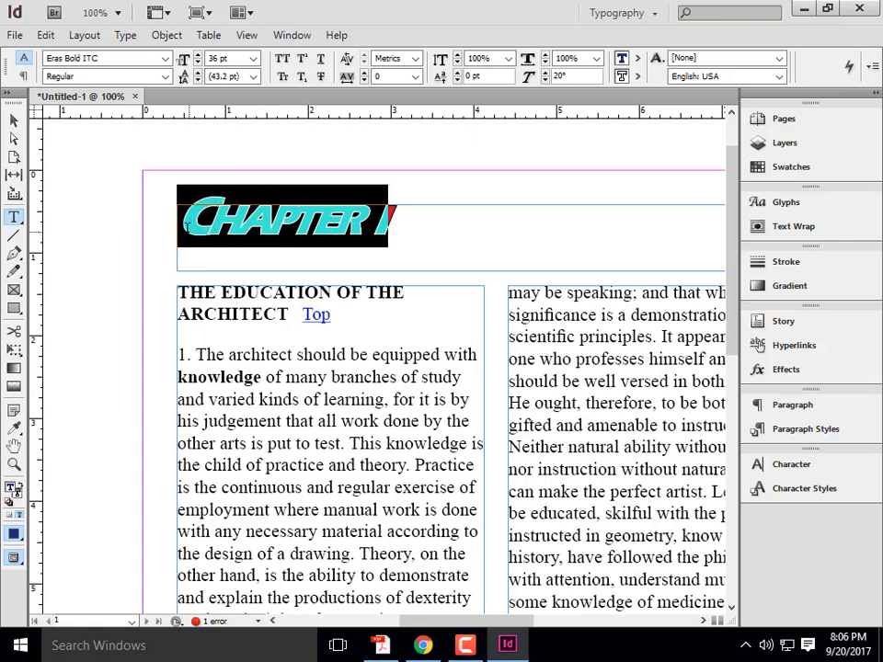
left_click(636, 78)
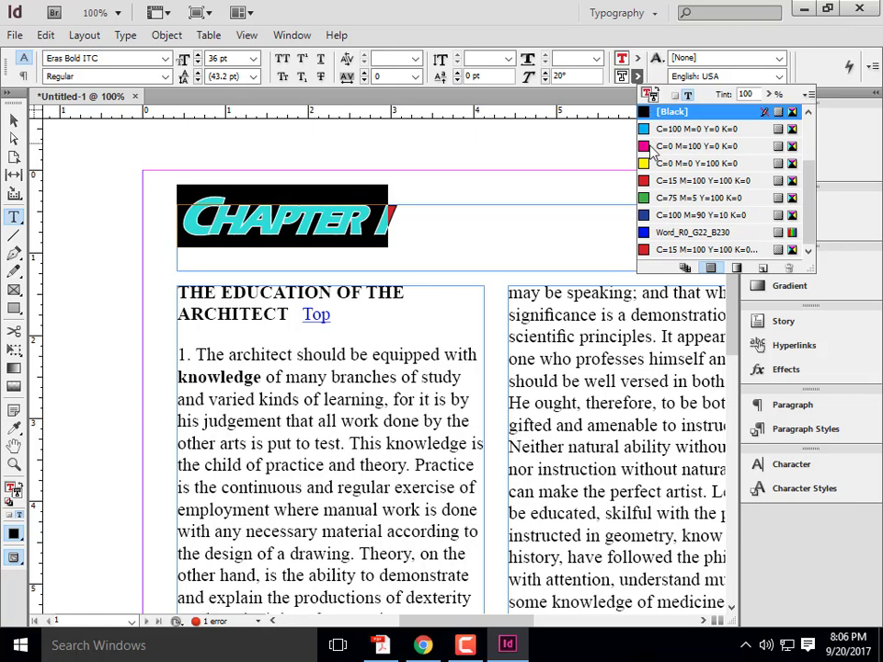
left_click(559, 27)
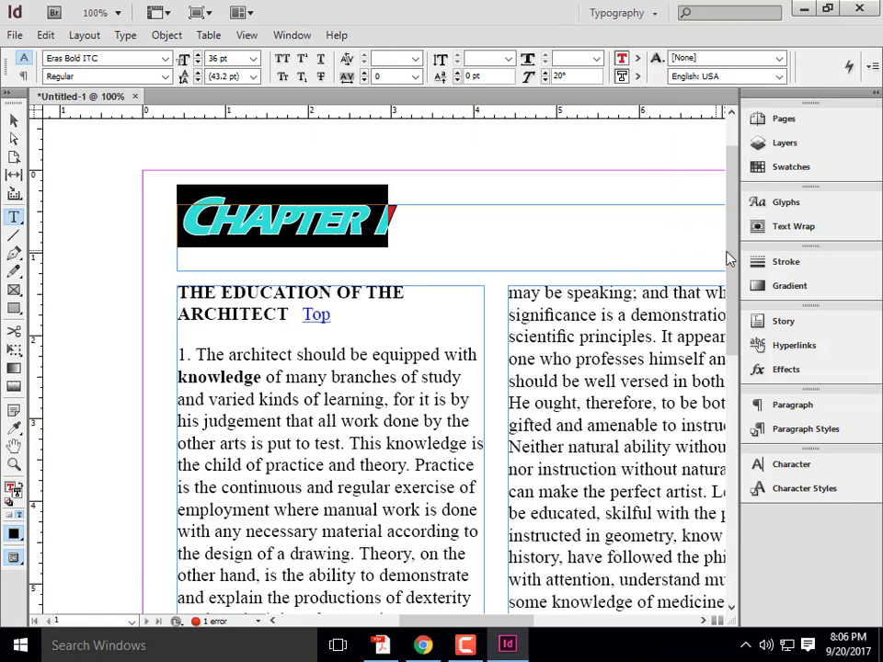
Show the Stroke panel and thicken the outline of the selected "CHAPTER I" heading to a weight of 4 pt.
left_click(785, 263)
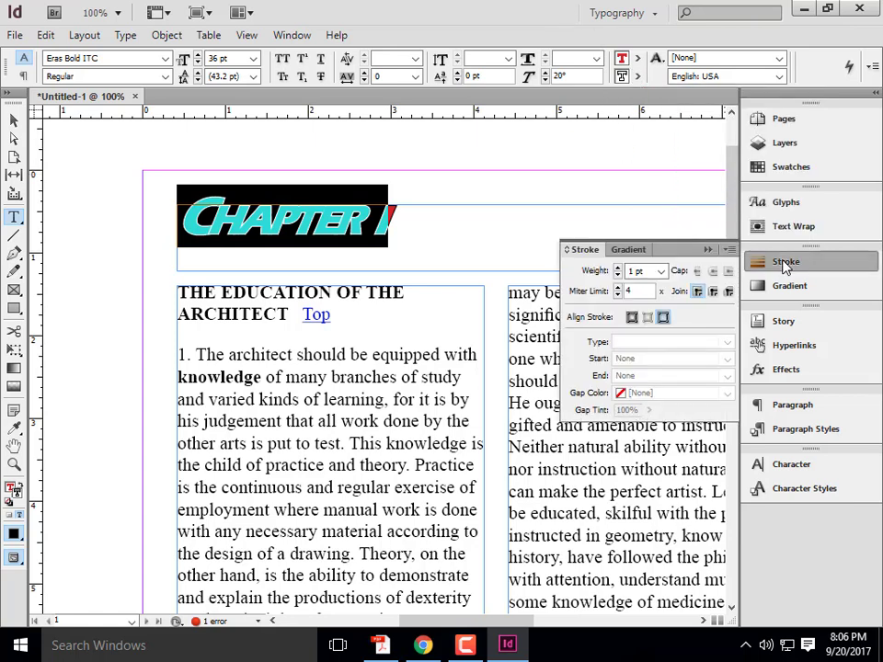
scroll(397, 215, "up", 1)
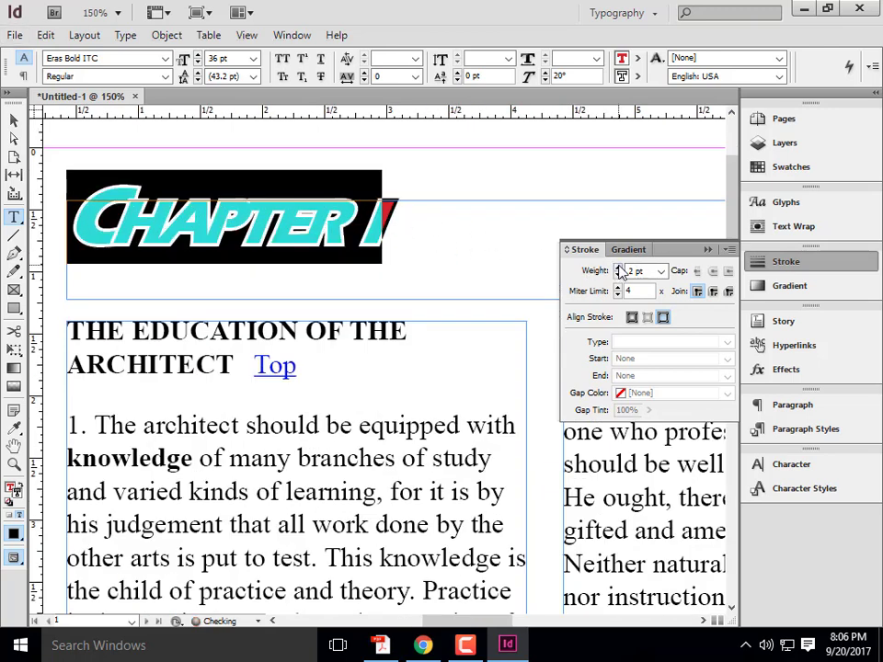
left_click(619, 267)
left_click(619, 267)
left_click(433, 243)
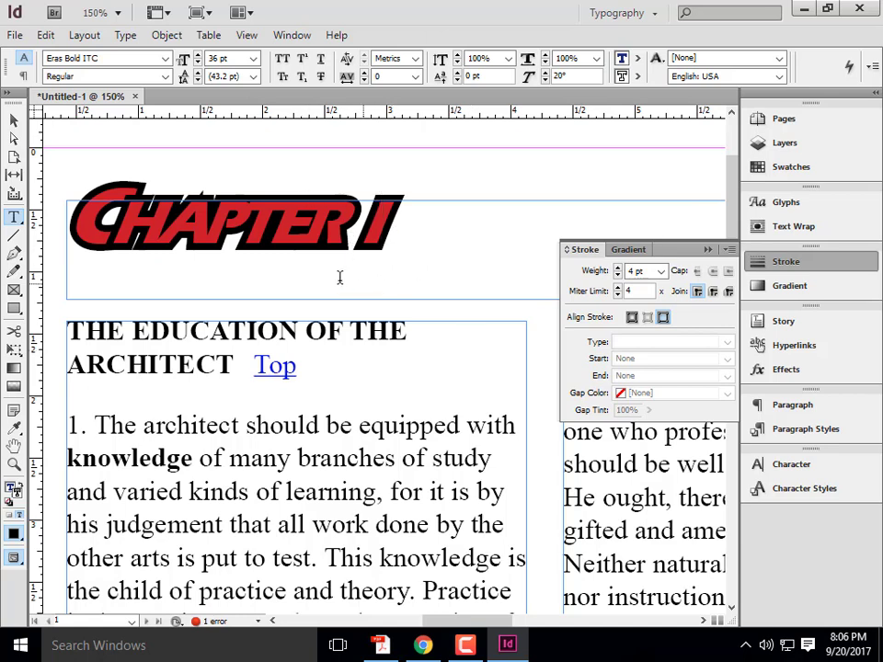
Select the whole "CHAPTER I" heading again and reduce its stroke weight to 1 pt.
key("shift+Left")
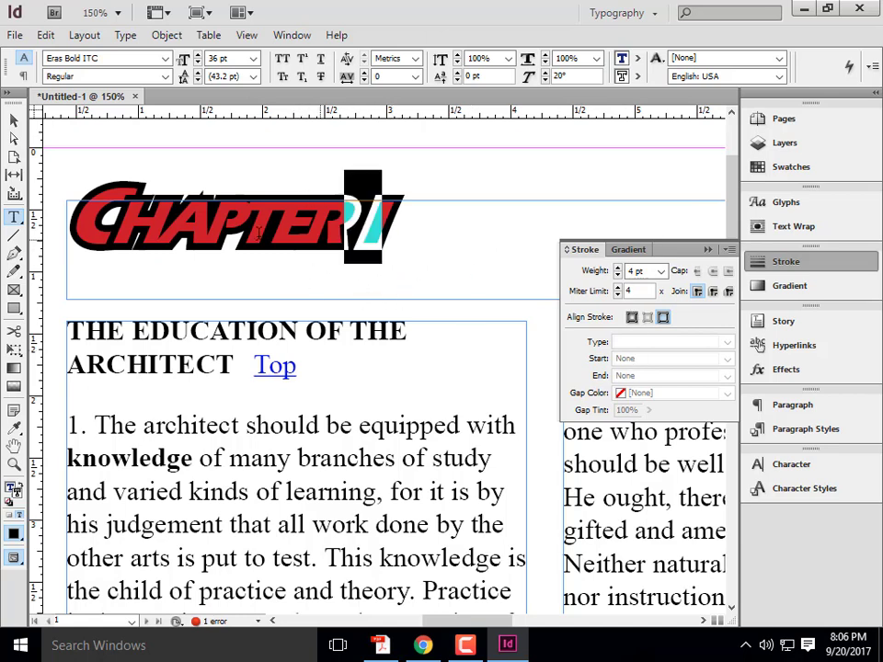
key("shift+Left")
key("shift+Left")
key("shift+Left")
key("shift+Left")
key("shift+Left")
key("shift+Left")
key("shift+Left")
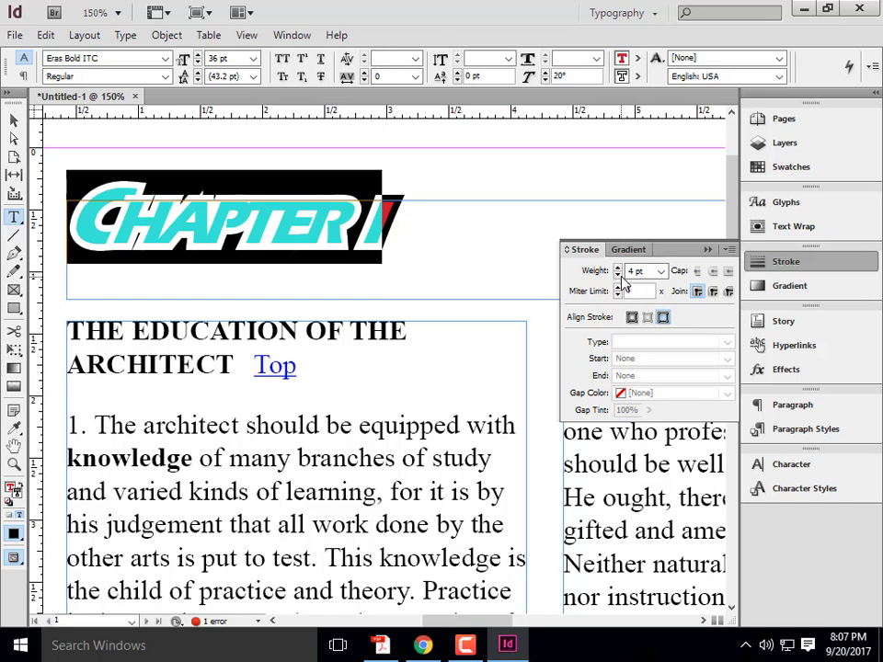
left_click(618, 275)
left_click(618, 275)
left_click(618, 275)
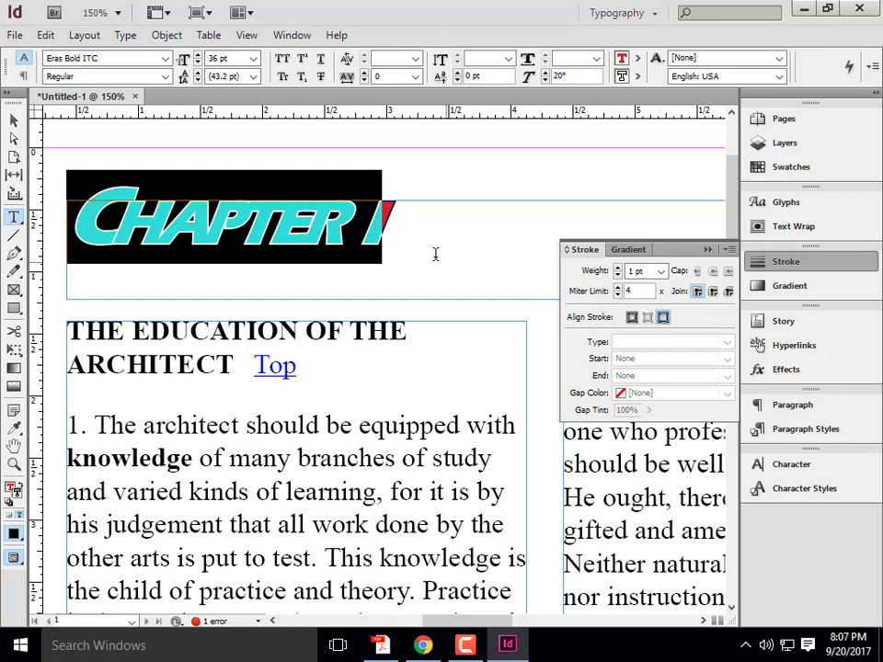
Deselect the "CHAPTER I" heading, check how it looks on the page, and collapse the Stroke panel.
left_click(416, 209)
left_click_drag(333, 224, 60, 224)
left_click(489, 200)
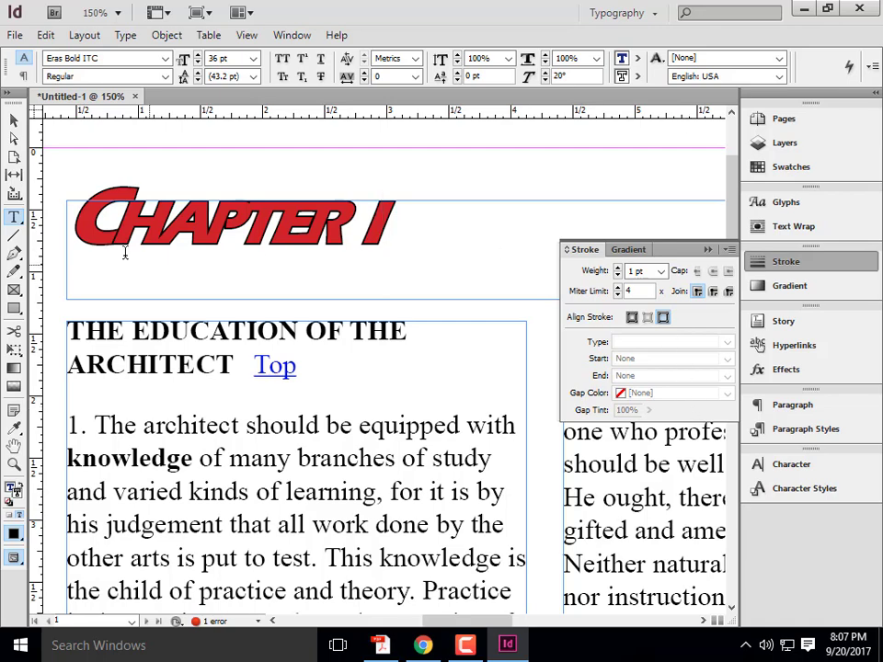
scroll(183, 169, "down", 6)
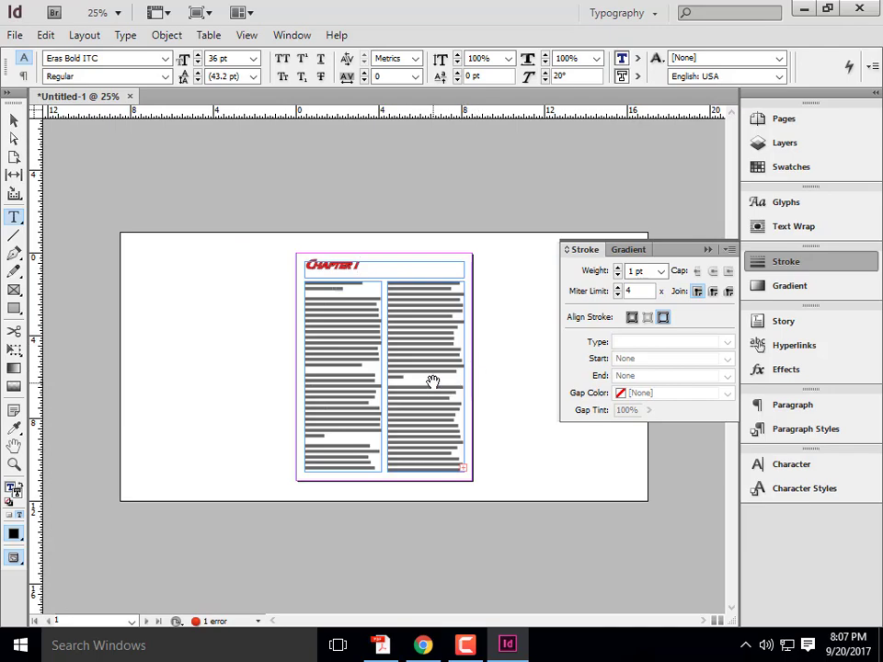
key("ctrl+equal")
left_click_drag(473, 626, 518, 633)
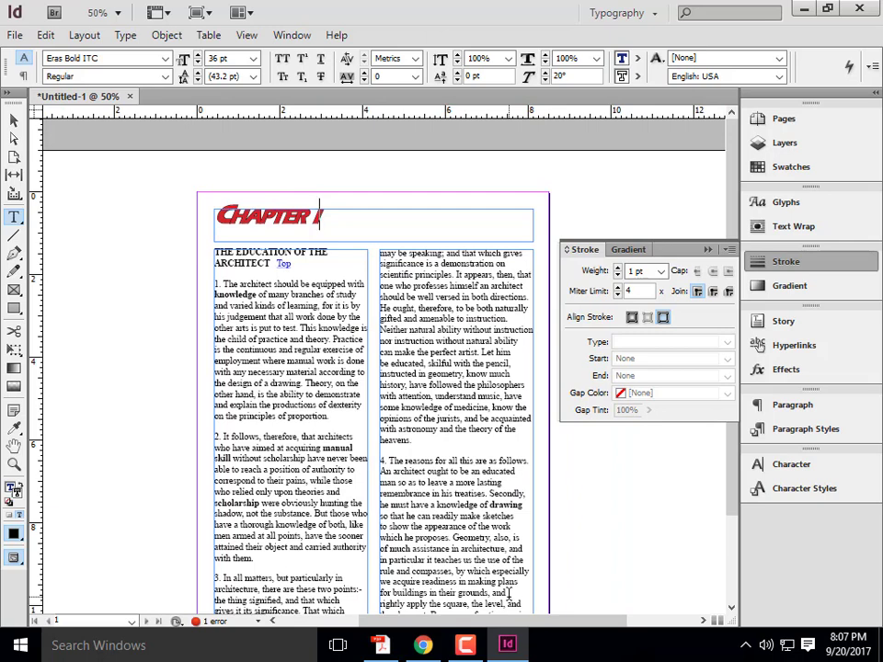
left_click(707, 249)
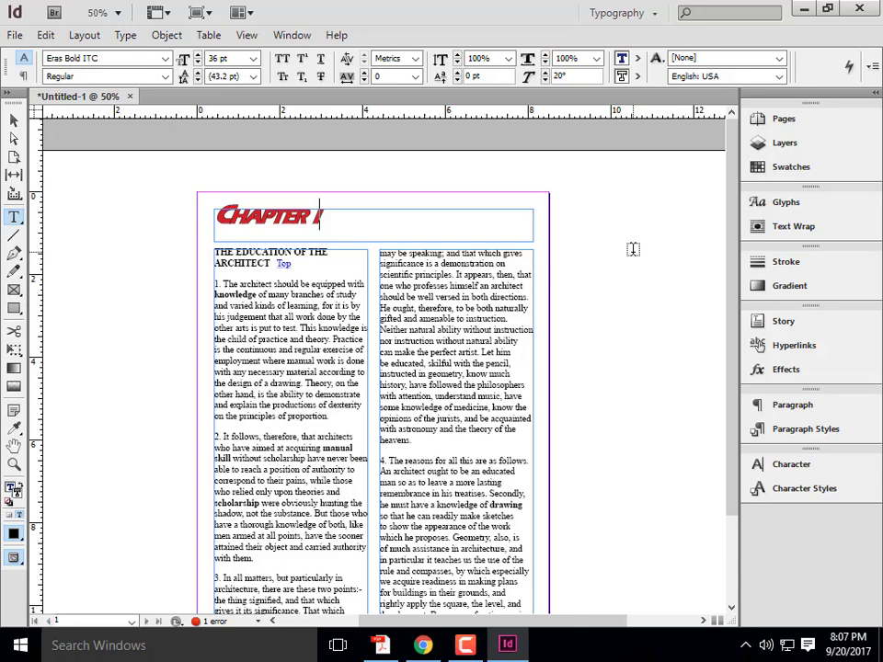
Create a new paragraph style based on the whole body paragraph numbered 1, leaving out the heading above it.
key("ctrl+1")
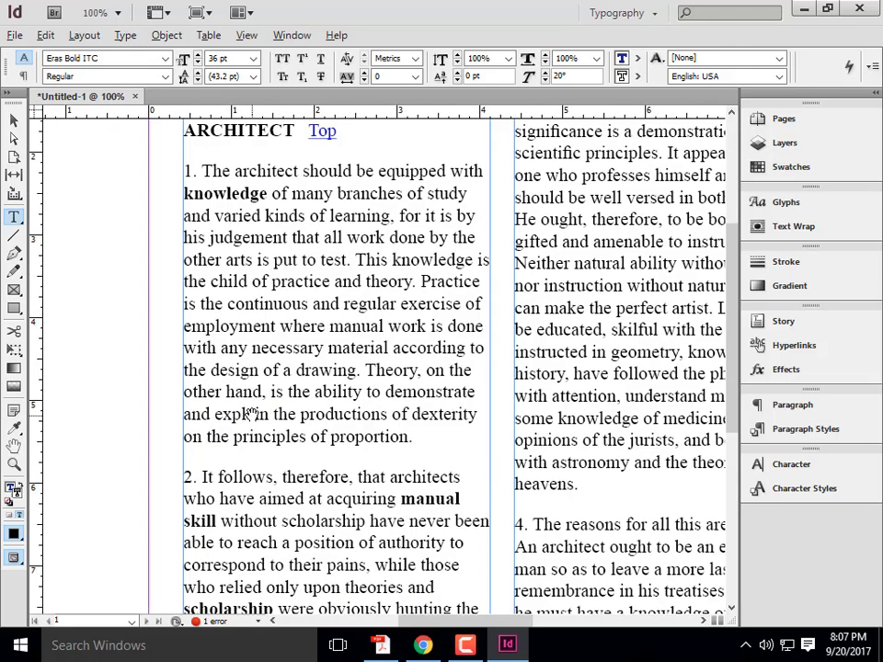
key("ctrl+minus")
left_click_drag(373, 431, 352, 429)
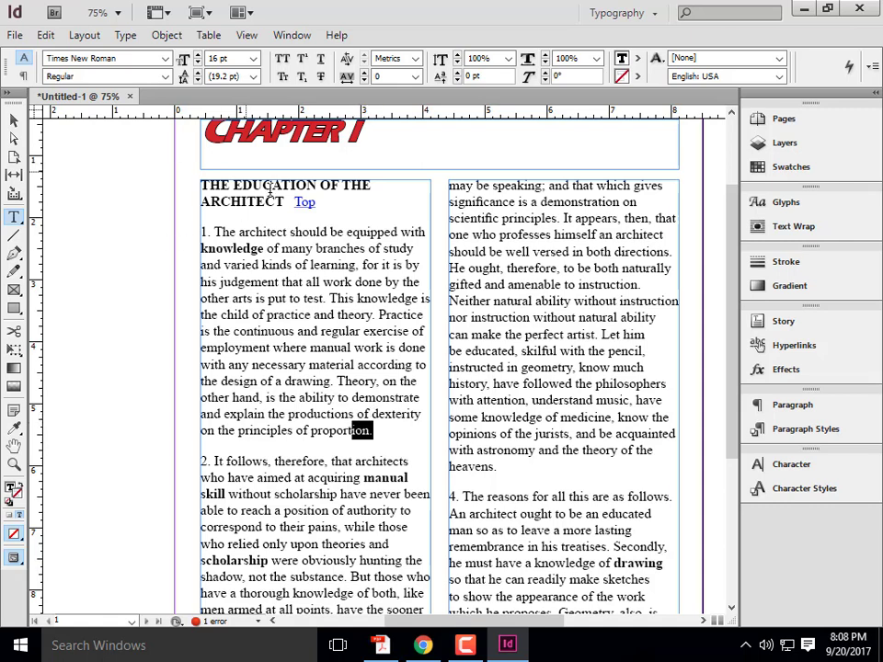
left_click(386, 430)
left_click_drag(386, 430, 199, 231)
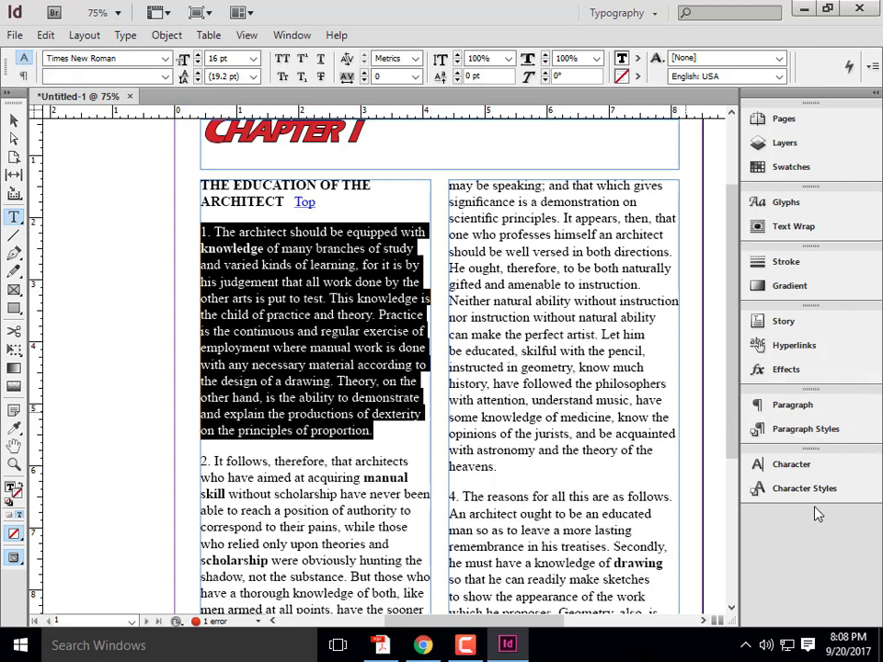
left_click(789, 430)
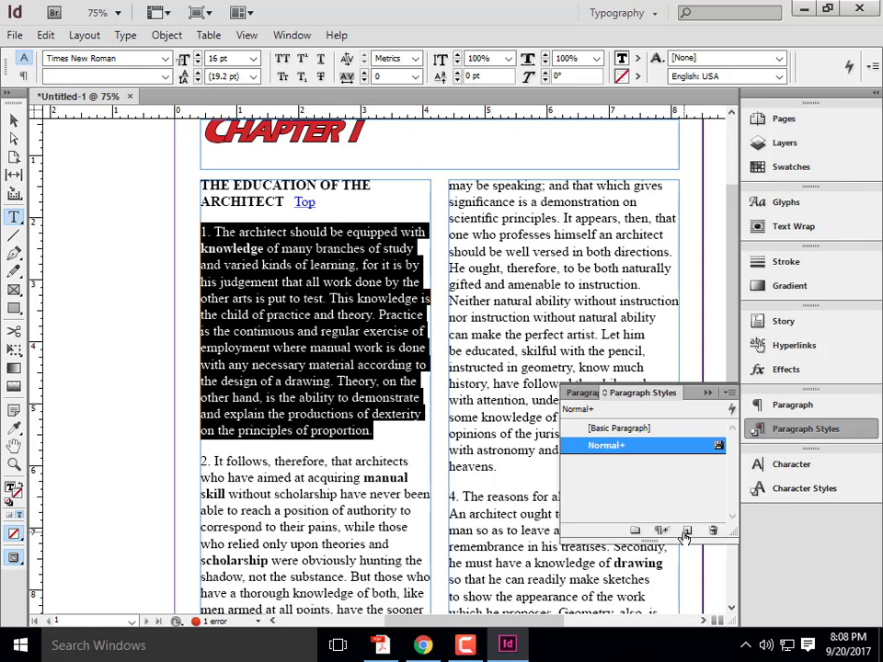
left_click(686, 533)
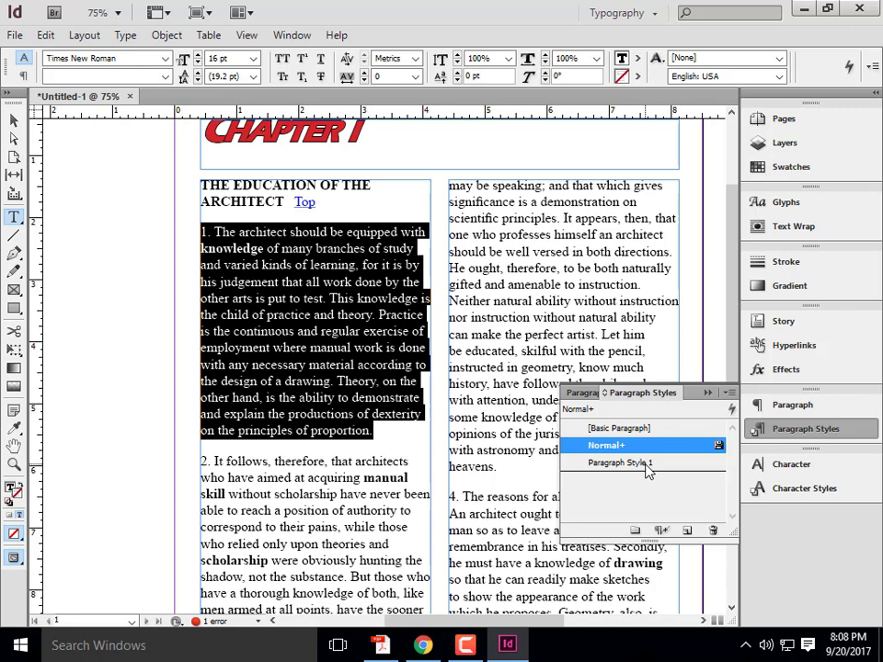
Open the new paragraph style's options and name it "Body Paragraph", keeping it based on Normal.
double_click(620, 462)
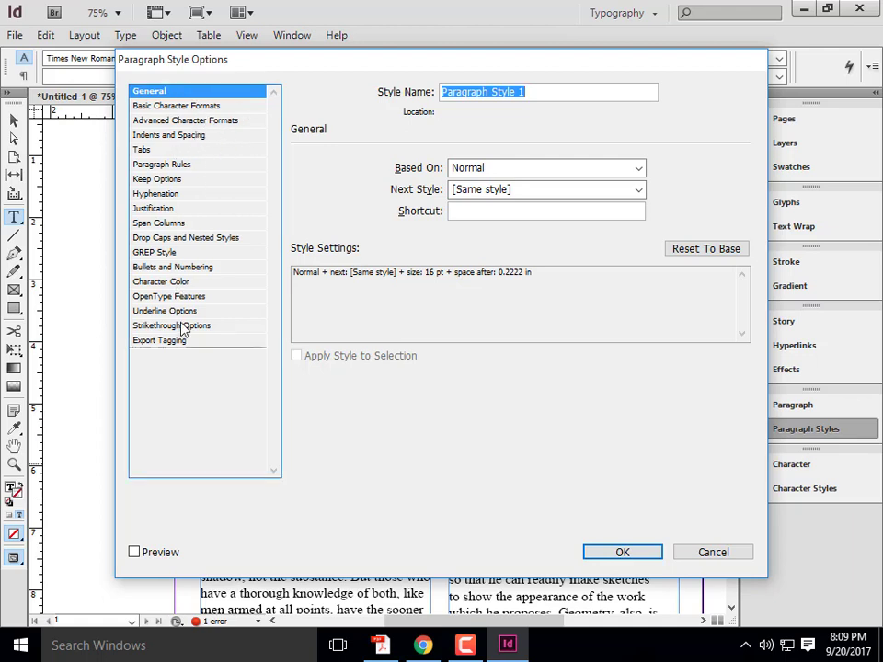
left_click_drag(207, 60, 178, 50)
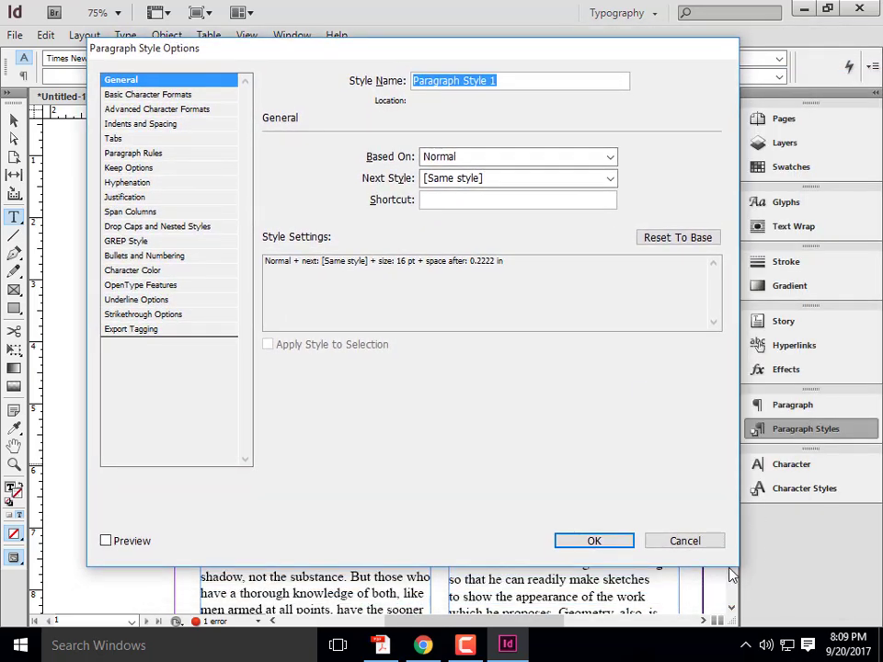
left_click_drag(250, 55, 478, 89)
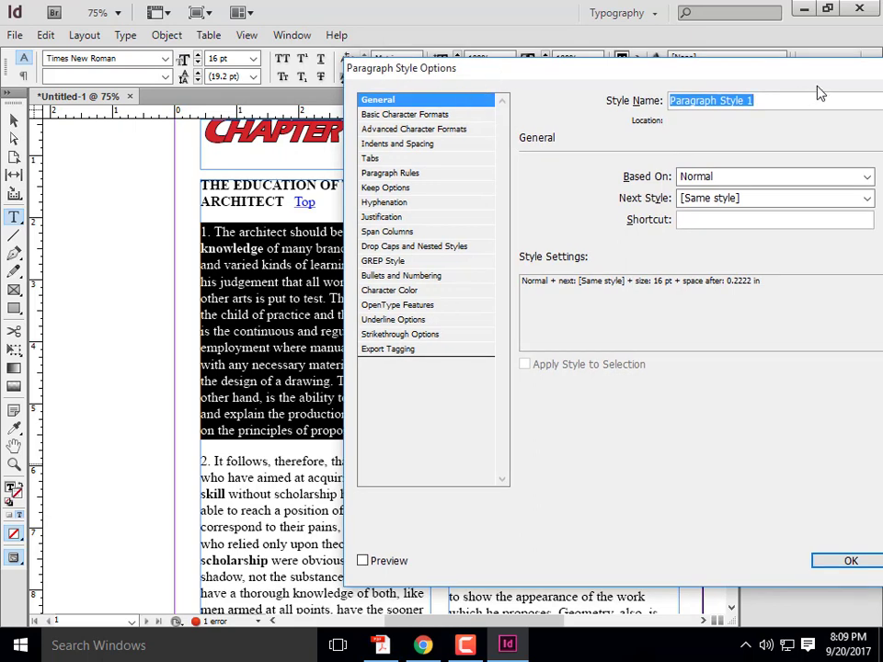
left_click_drag(757, 108, 635, 117)
type("Body Parag")
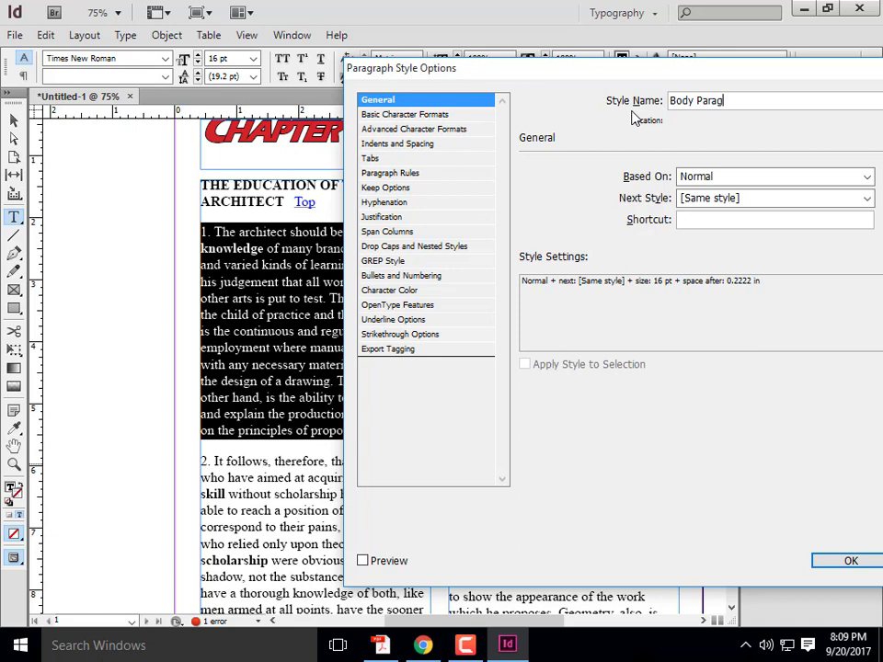
type("raph")
left_click(770, 176)
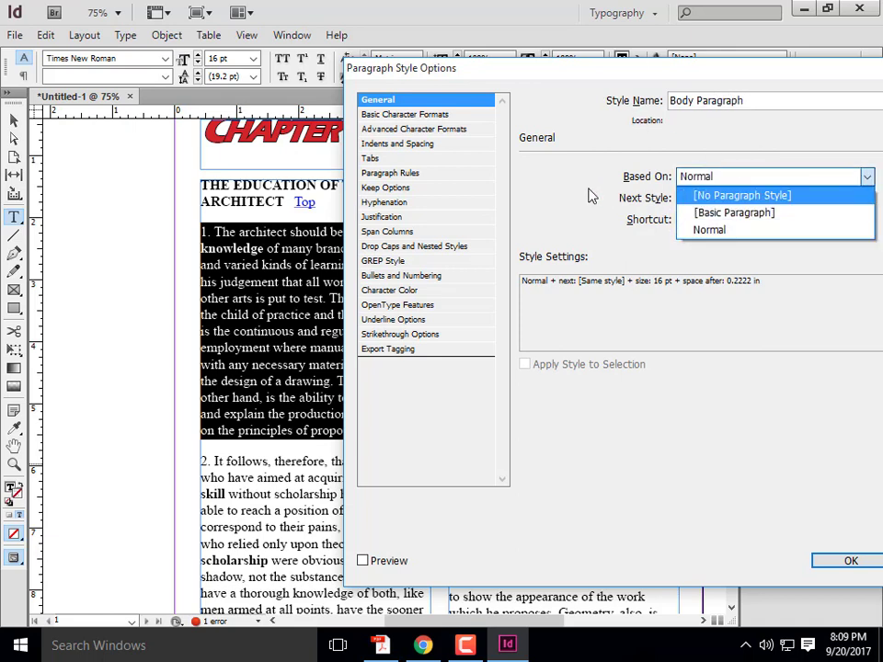
left_click(792, 173)
Set the Body Paragraph style's horizontal scale and vertical scale to 120% in the advanced character formats.
left_click(380, 116)
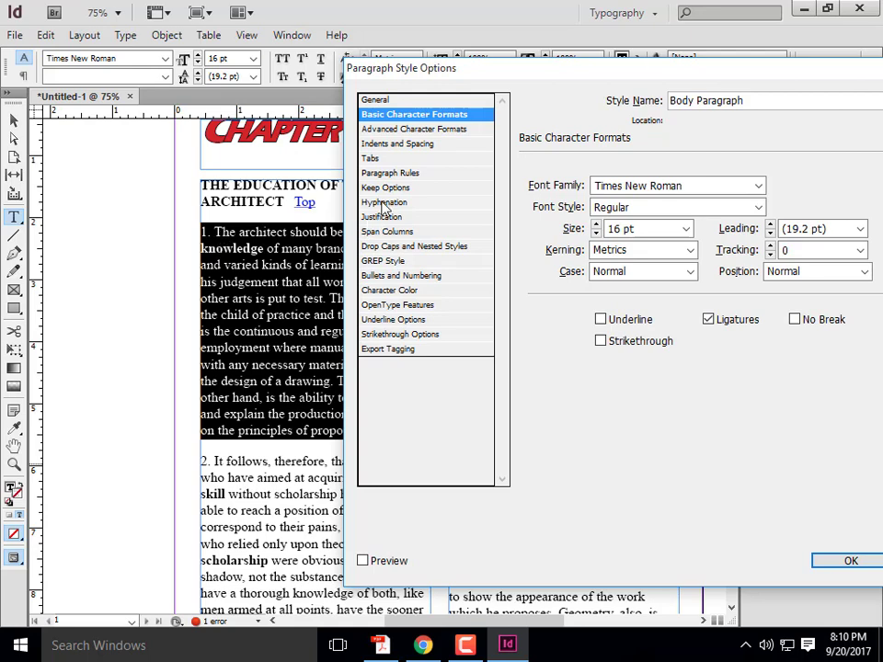
left_click(419, 129)
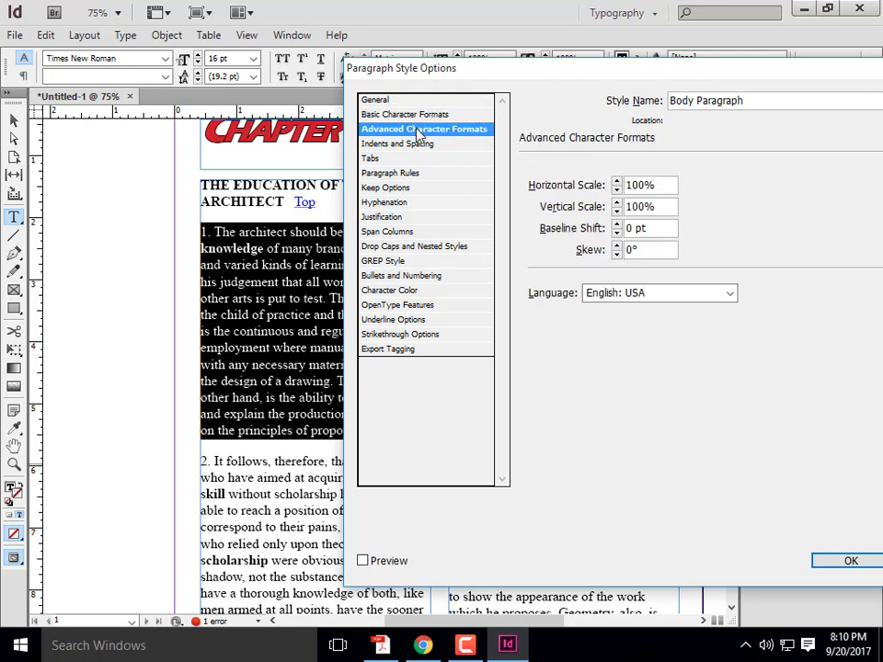
double_click(617, 181)
left_click_drag(645, 189, 625, 189)
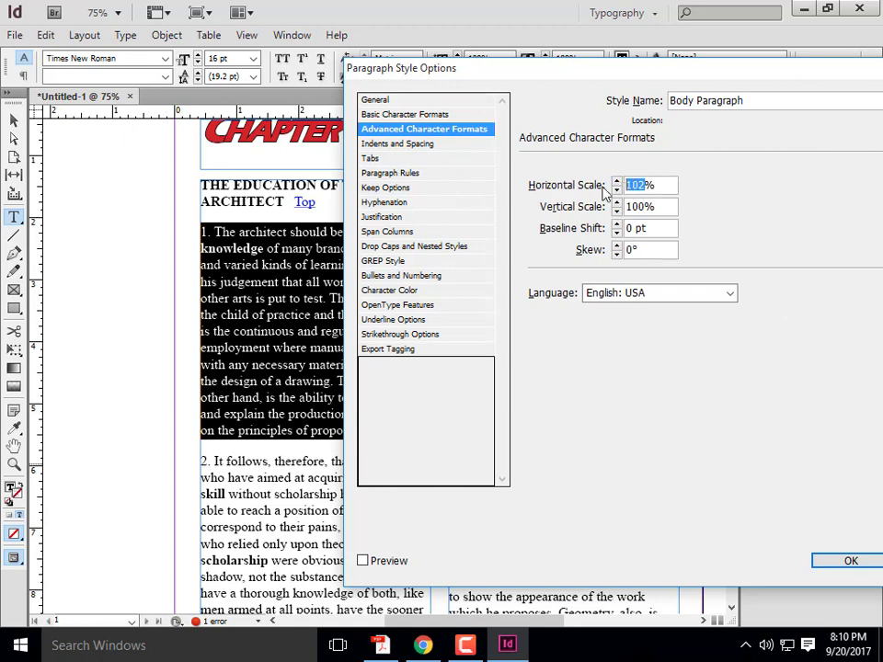
type("120")
left_click_drag(703, 81, 634, 73)
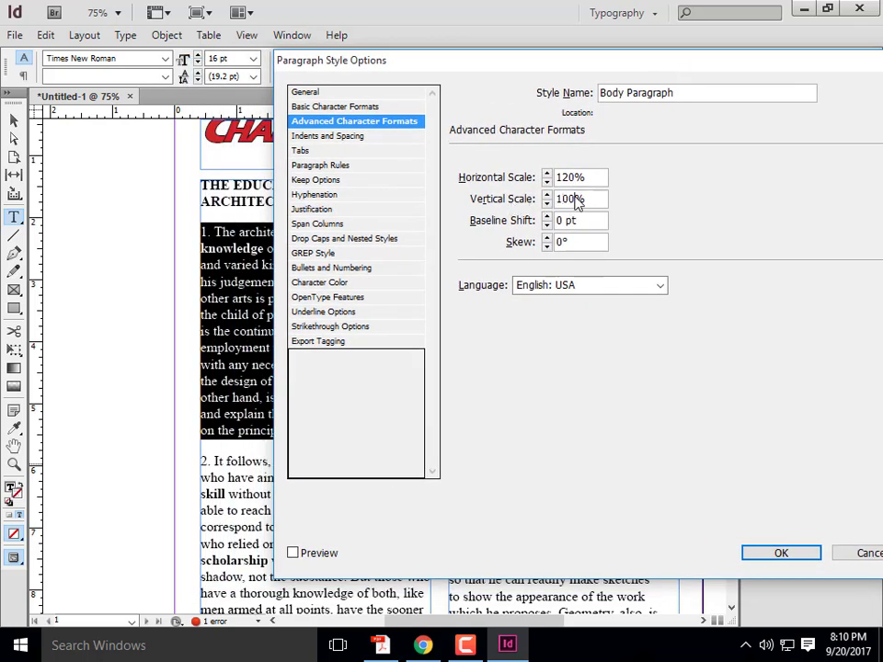
key("Tab")
type("120")
Give the Body Paragraph style a left indent and a first line indent of 0.25 in each.
left_click(351, 136)
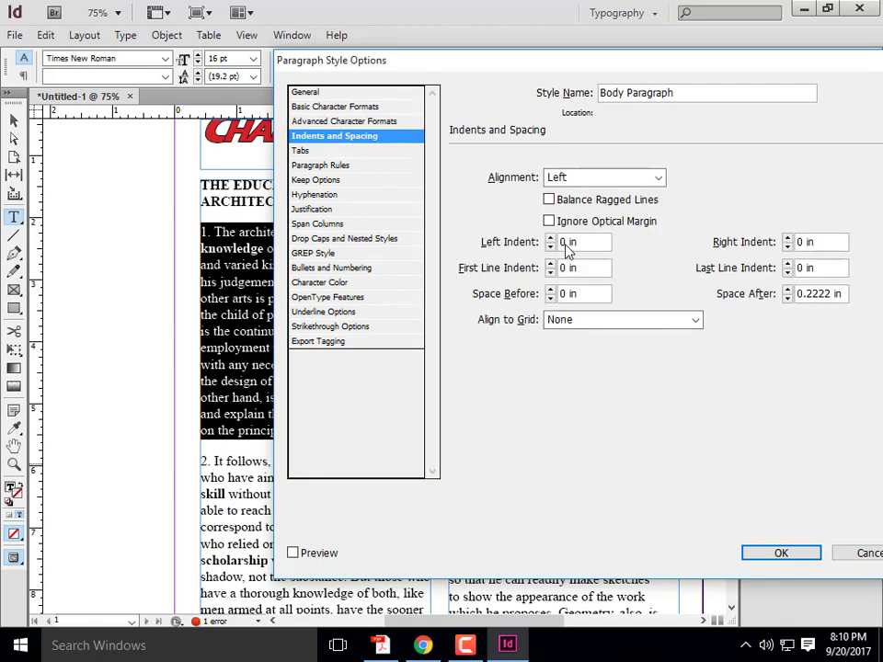
left_click_drag(566, 243, 560, 245)
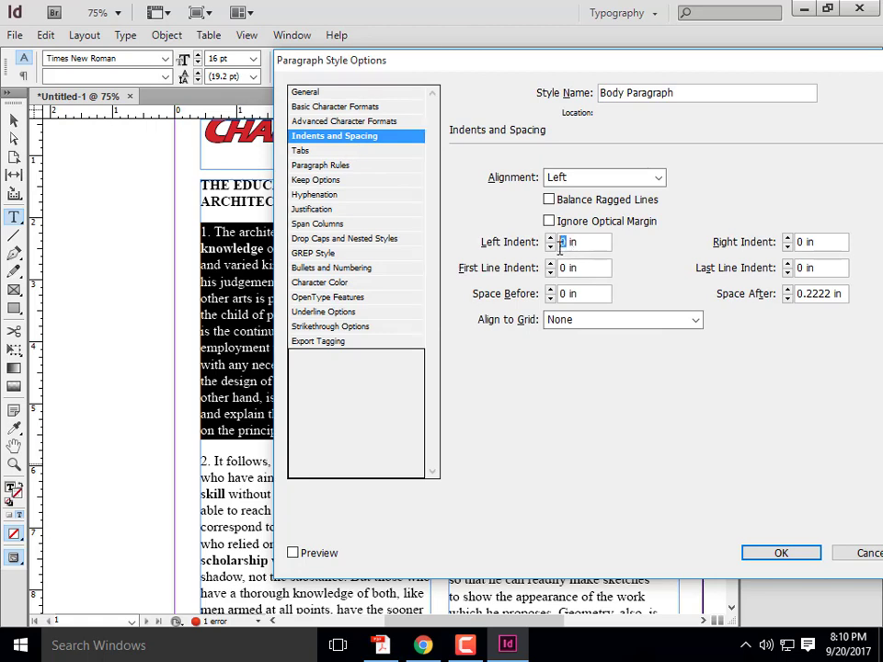
type(".25")
left_click_drag(569, 272, 559, 273)
type(".25")
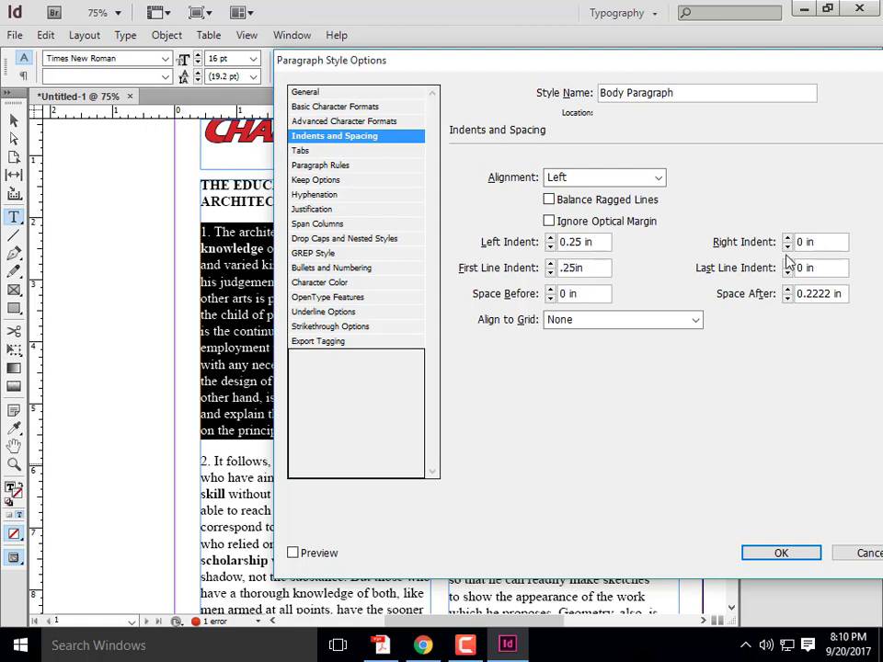
Enable hyphenation in the Body Paragraph style for words with at least 8 letters.
left_click(331, 195)
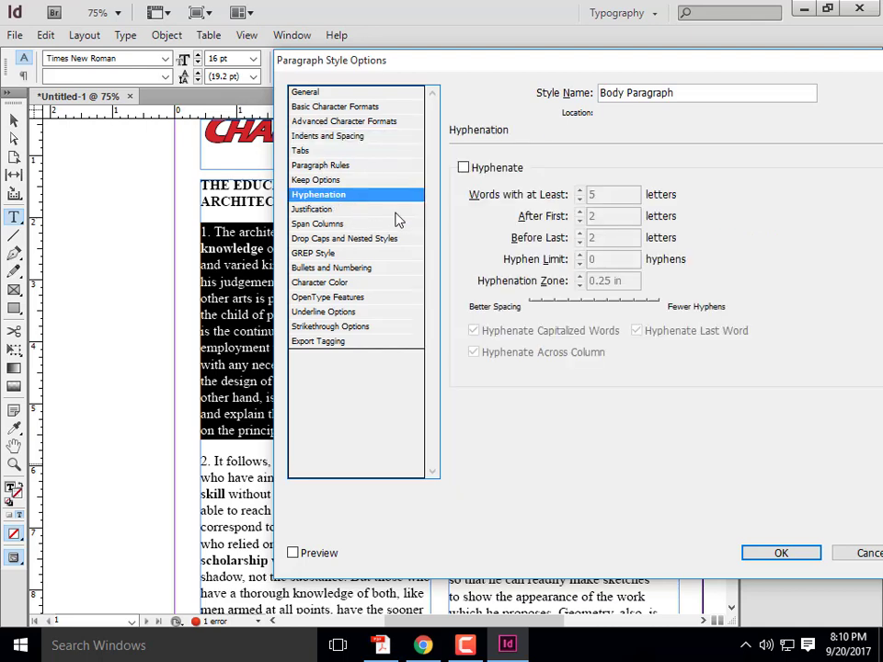
left_click(463, 168)
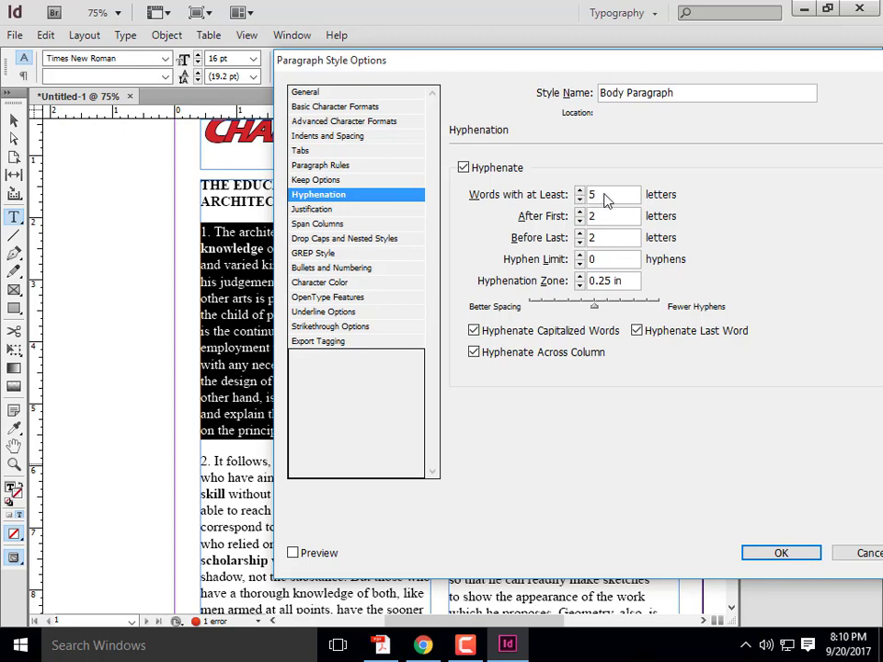
left_click_drag(596, 195, 586, 195)
type("8")
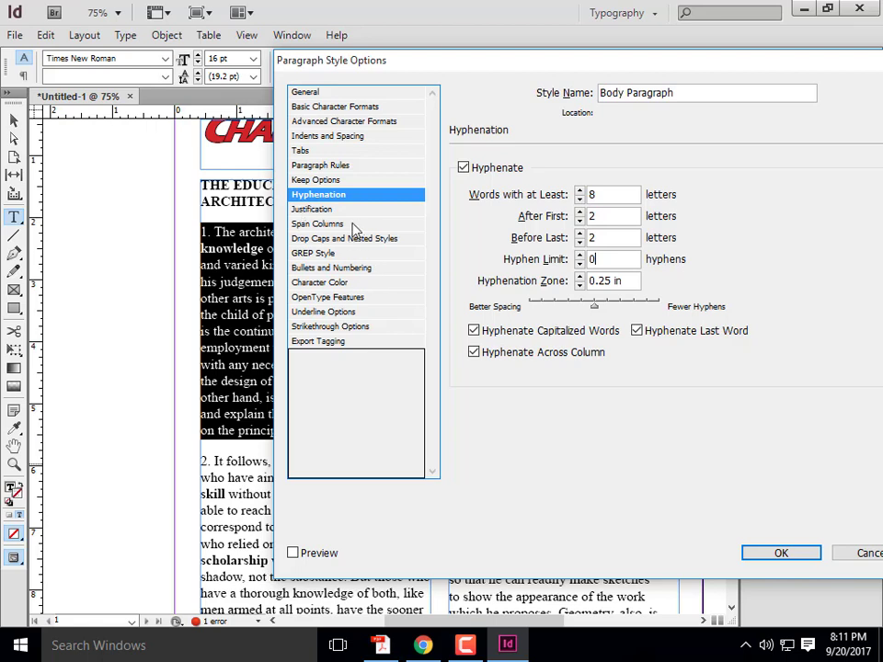
left_click(321, 166)
left_click(315, 151)
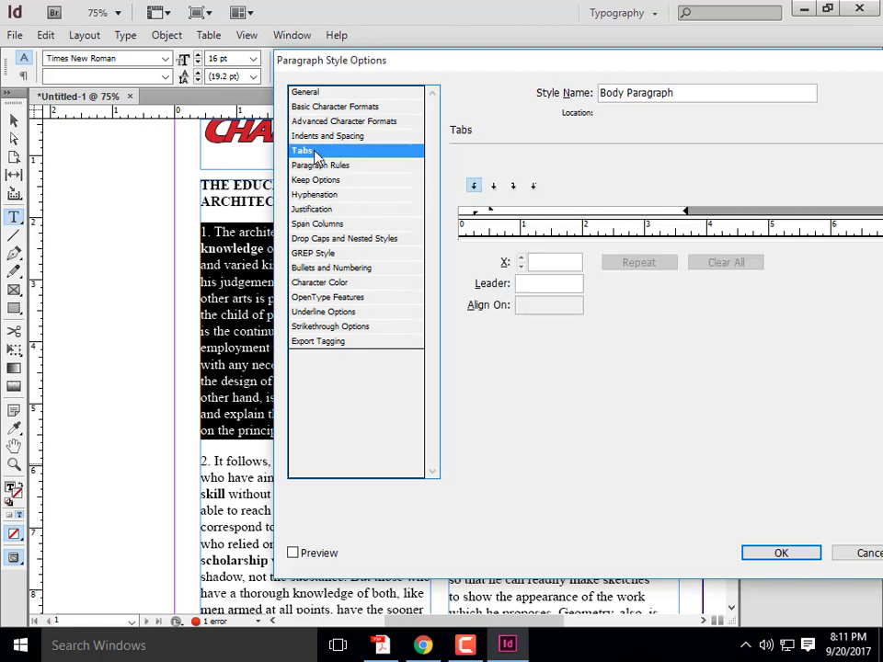
left_click(320, 166)
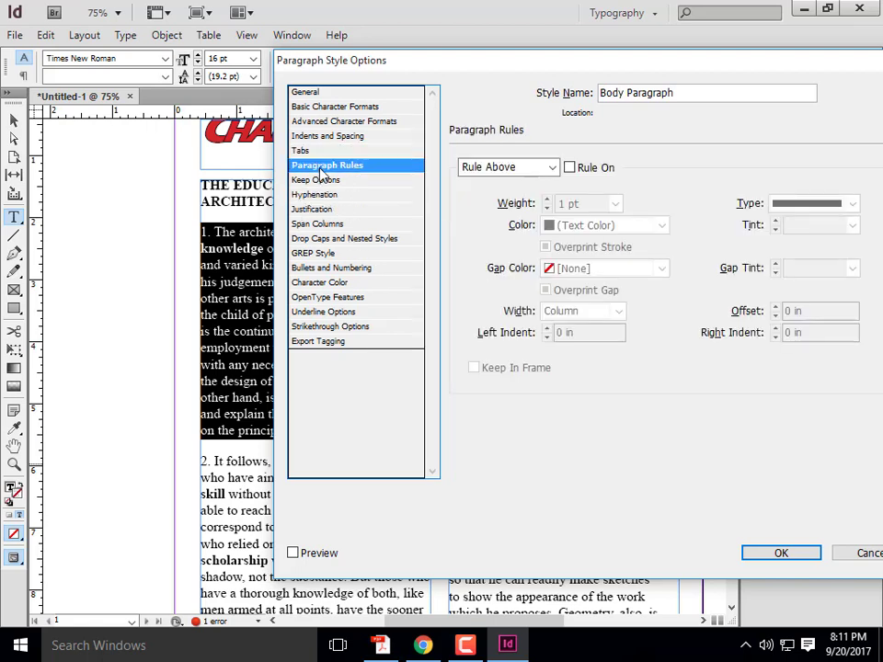
left_click(318, 195)
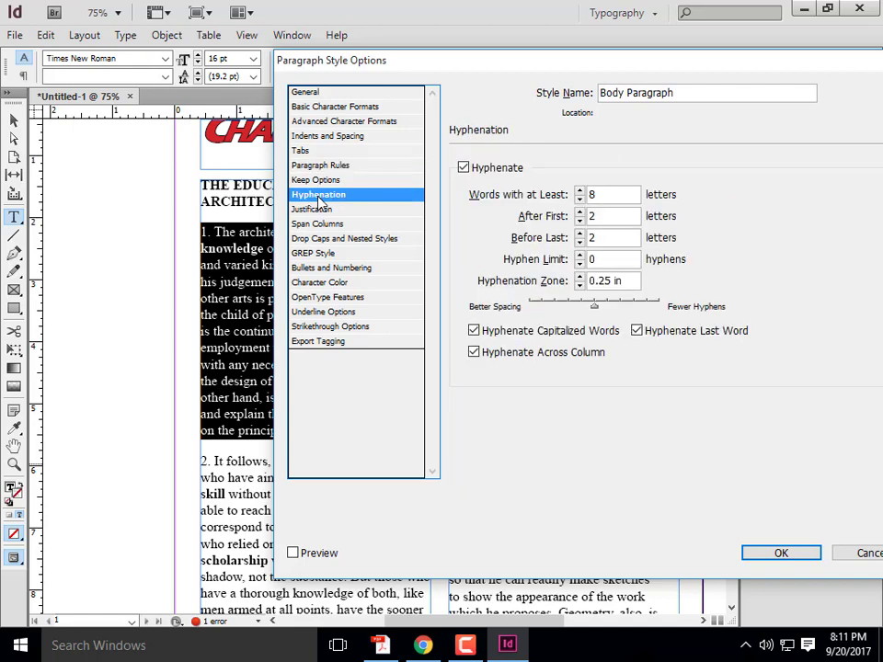
left_click(321, 183)
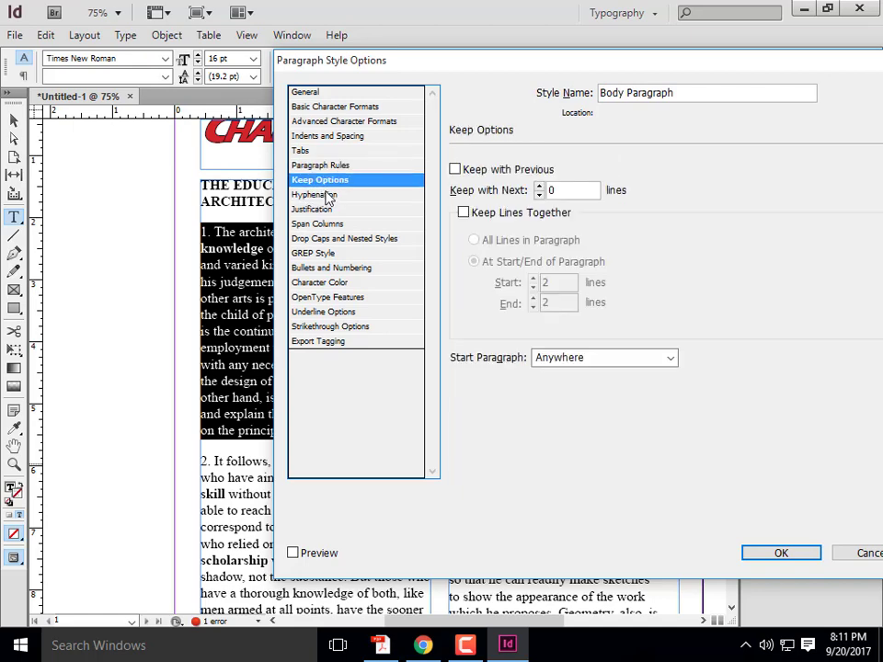
left_click(322, 224)
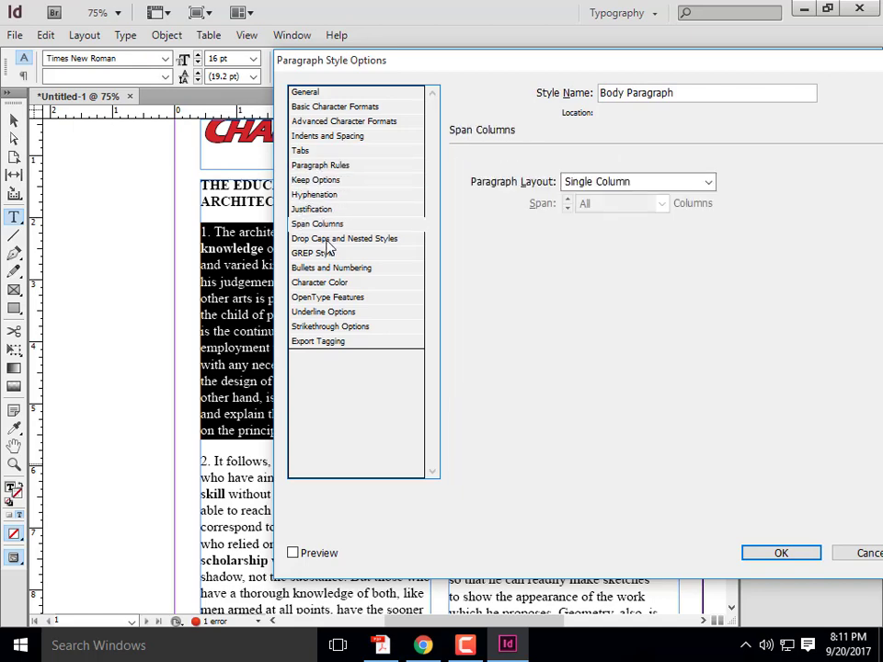
Give the Body Paragraph style a drop cap of 2 lines and 1 character, and save the style options.
left_click(328, 239)
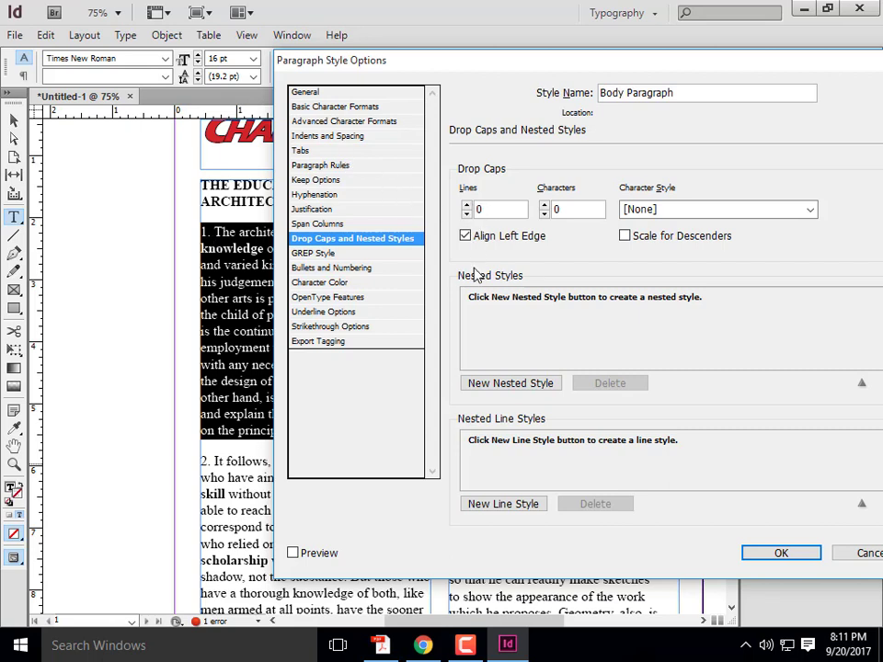
left_click(466, 206)
left_click(466, 206)
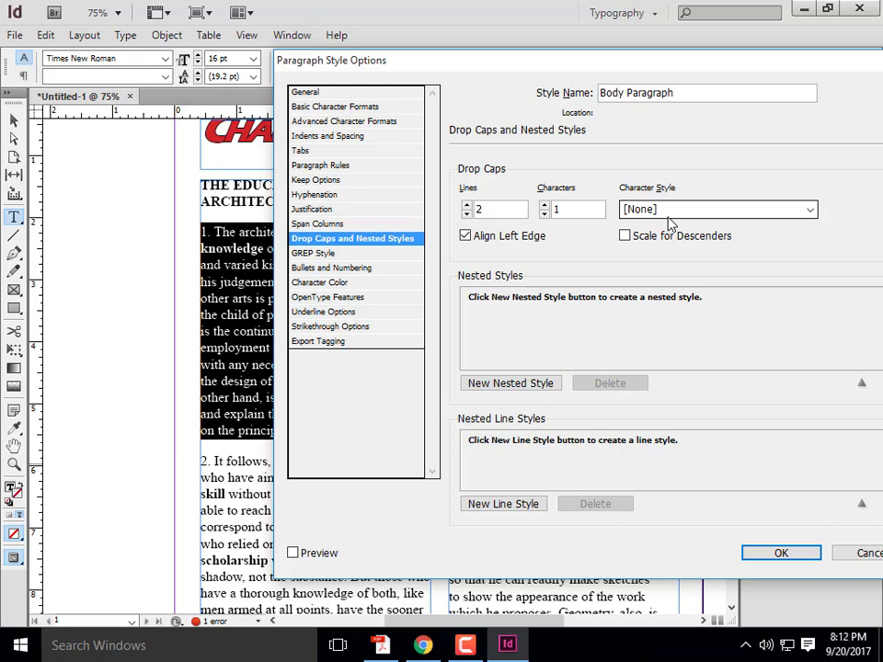
left_click(807, 559)
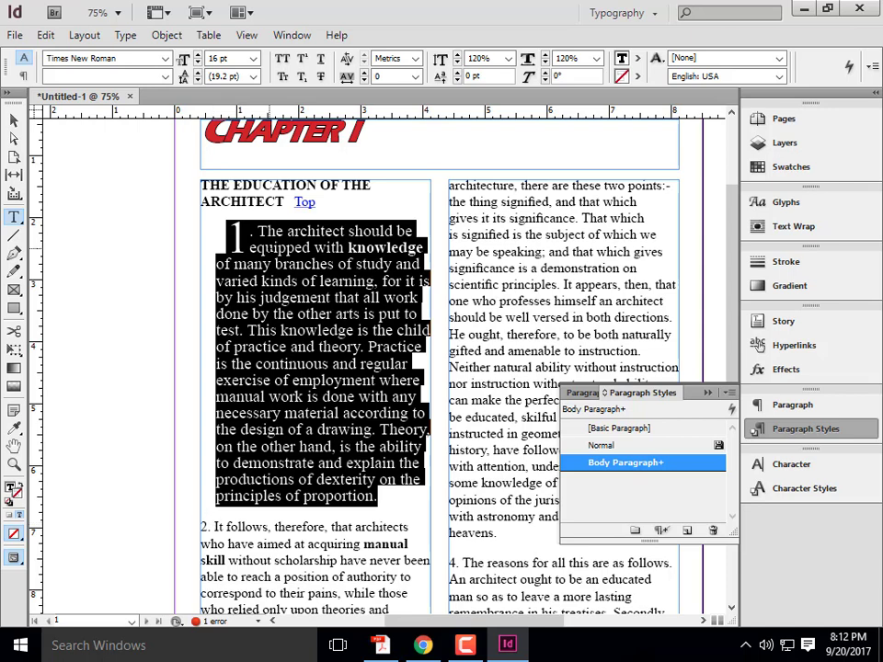
left_click(217, 279)
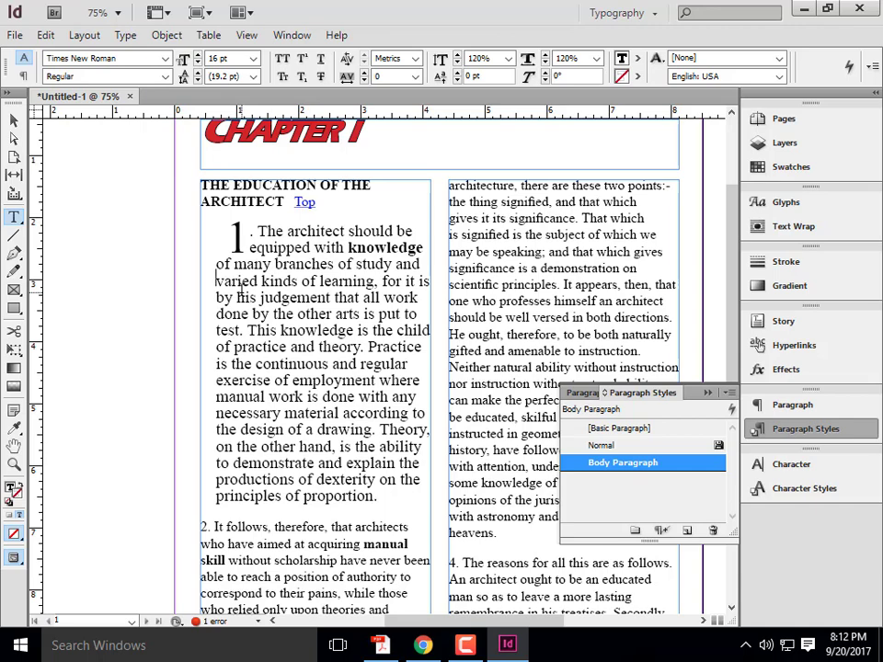
Apply the Body Paragraph style to the chapter's remaining numbered text, from paragraph 2 through paragraph 4.
scroll(255, 276, "down", 3)
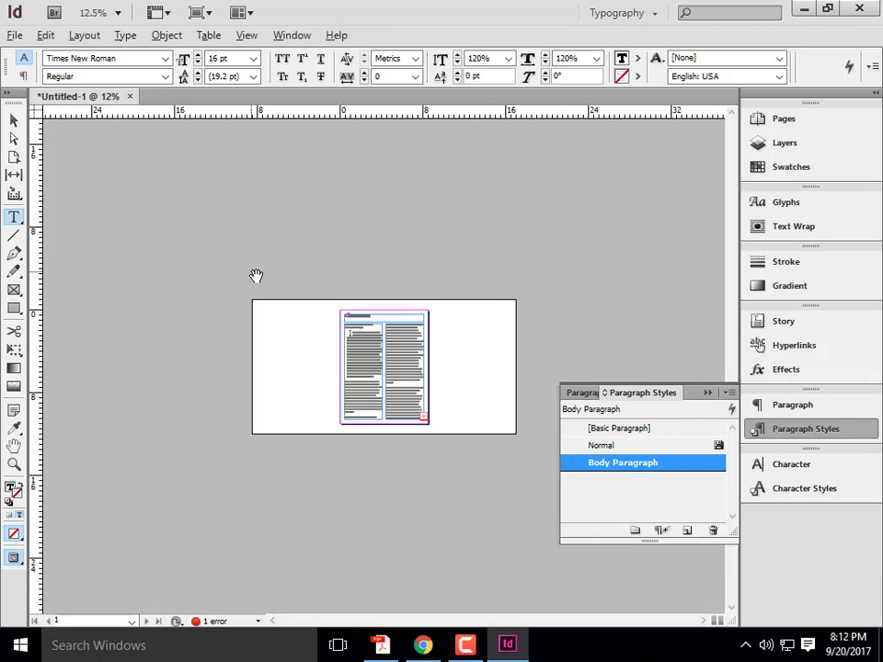
scroll(396, 401, "up", 2)
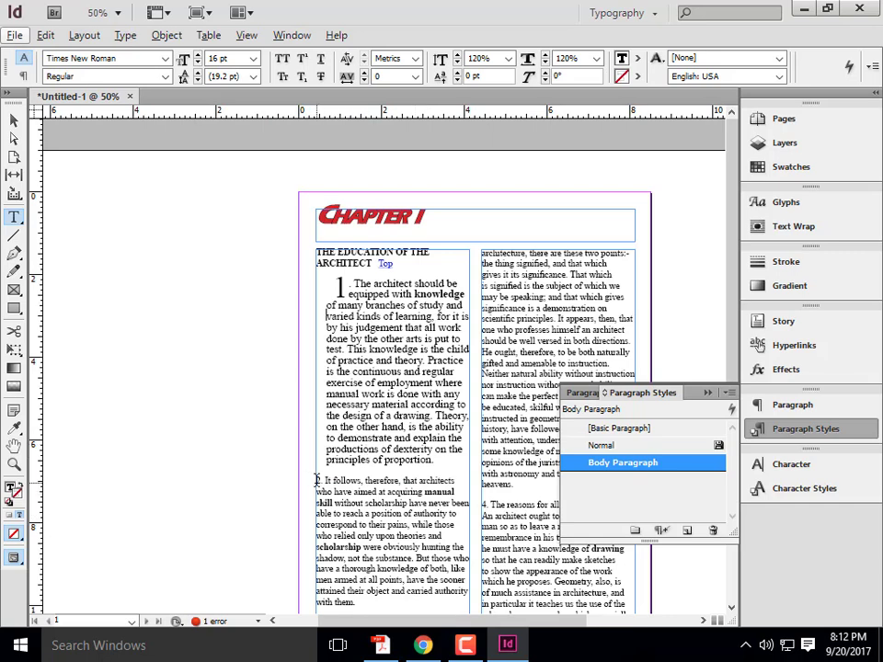
left_click_drag(315, 480, 605, 603)
left_click(619, 463)
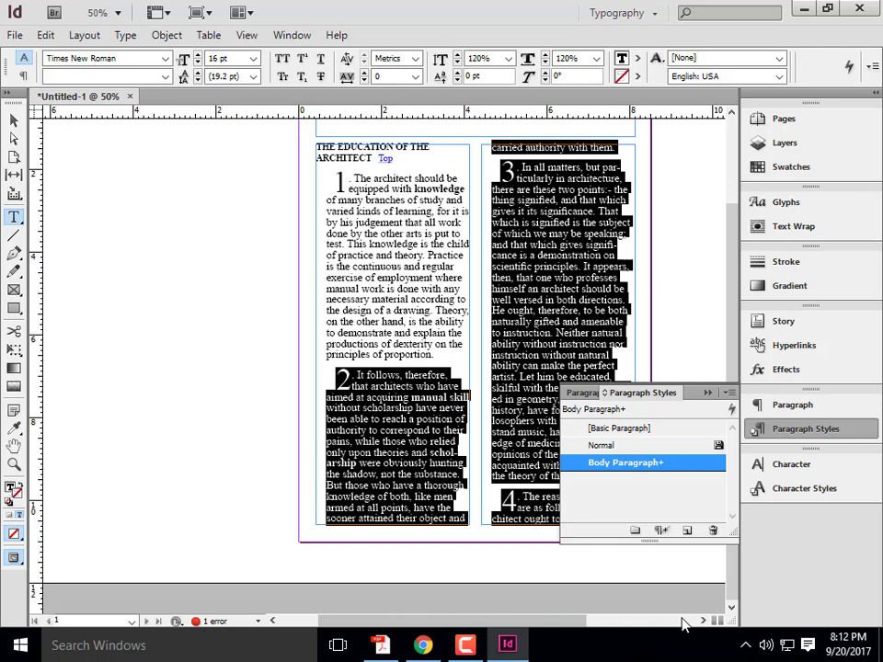
left_click(653, 502)
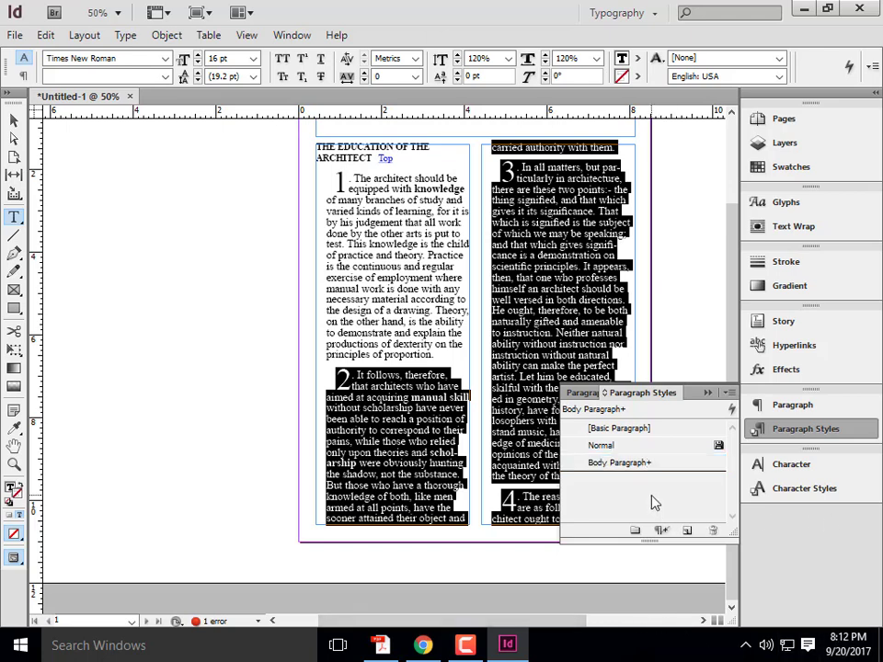
left_click(509, 266)
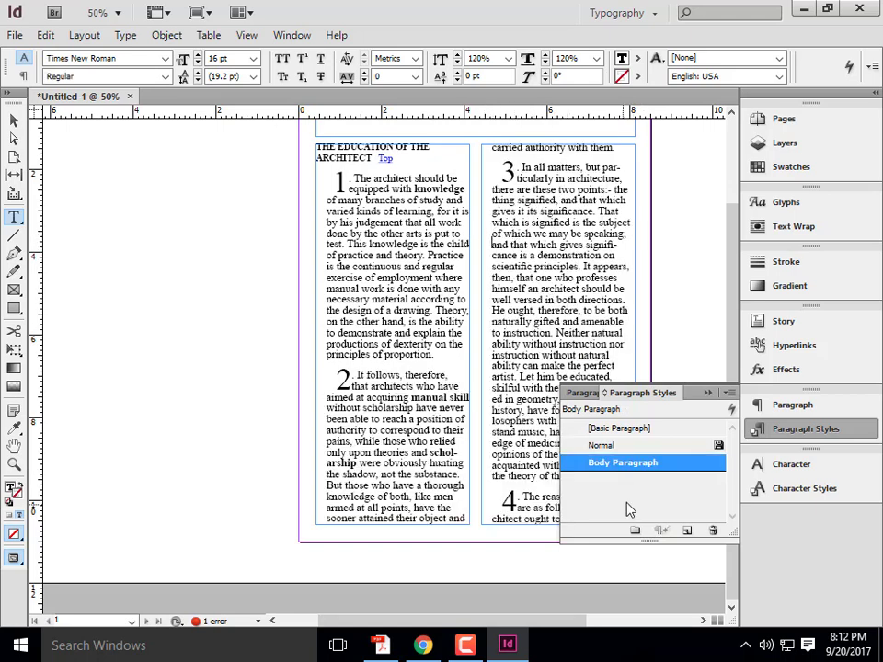
Reopen the Body Paragraph style's options and turn off hyphenation.
double_click(631, 461)
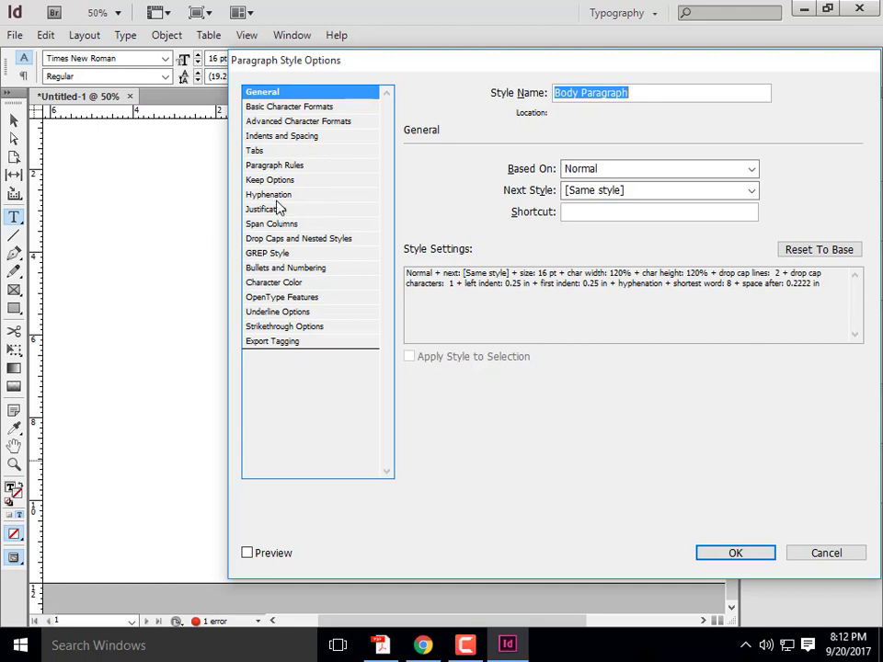
left_click(276, 195)
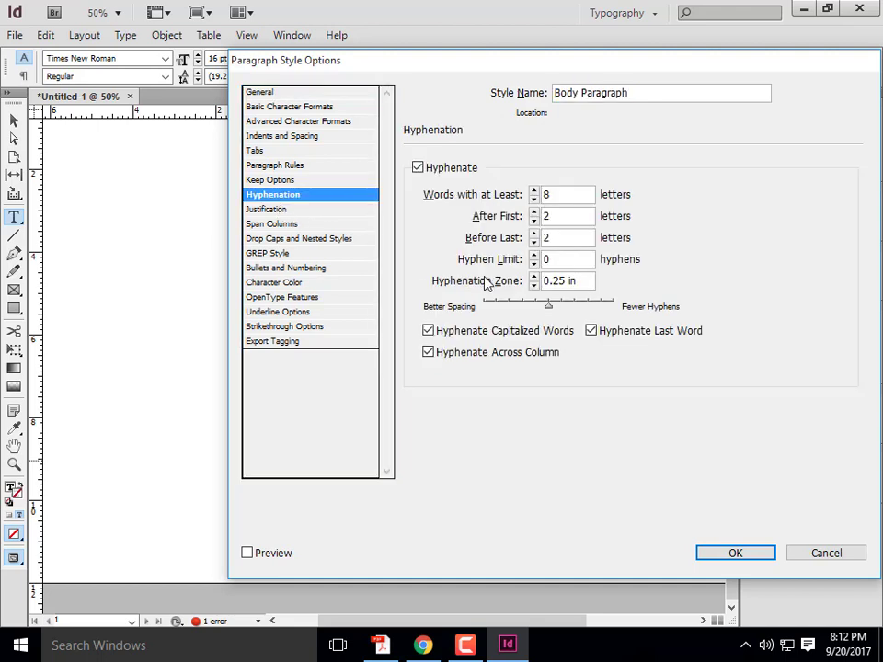
left_click(418, 171)
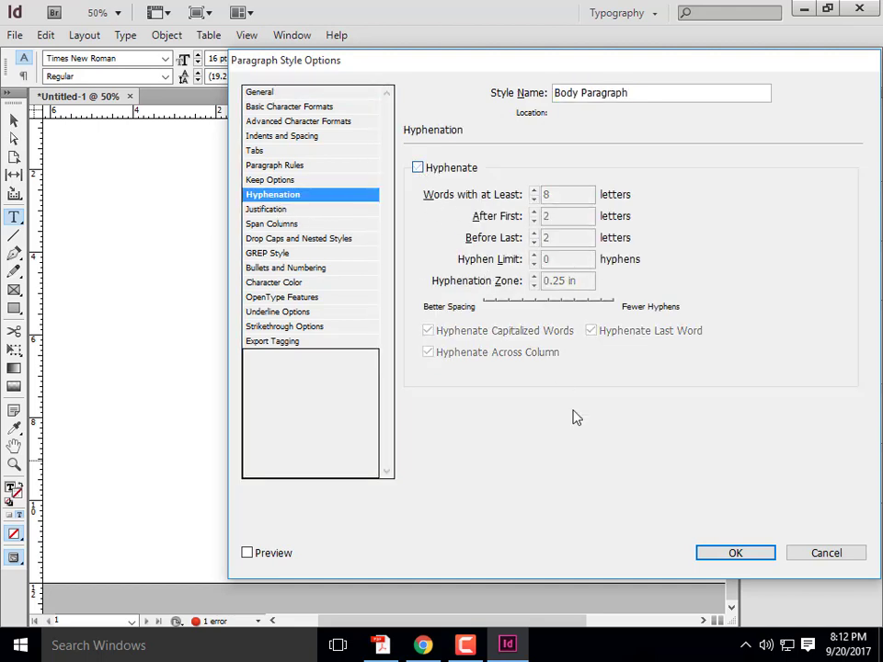
Set the Body Paragraph style's first line indent to 0 in and save the style changes.
left_click(280, 151)
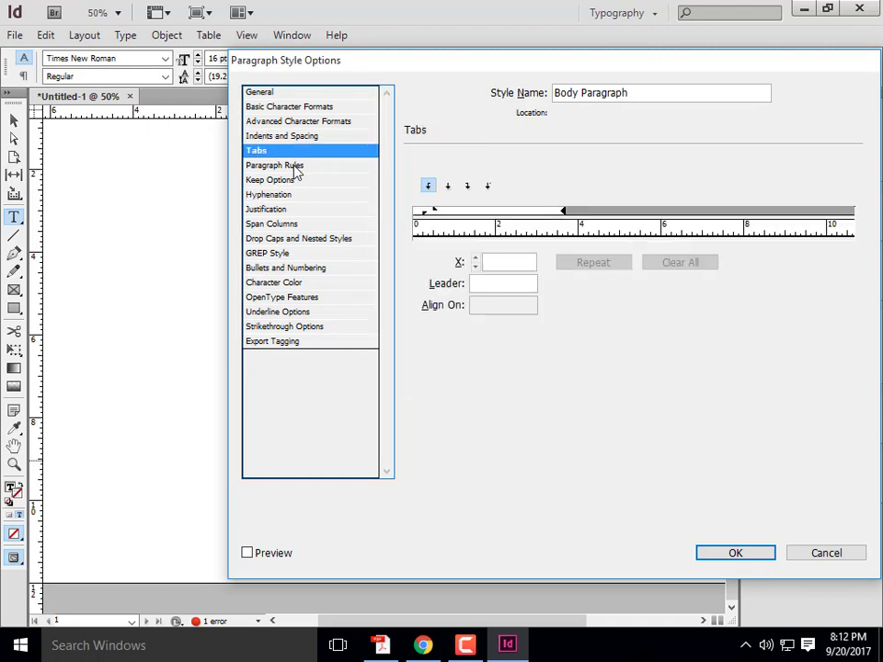
left_click(288, 137)
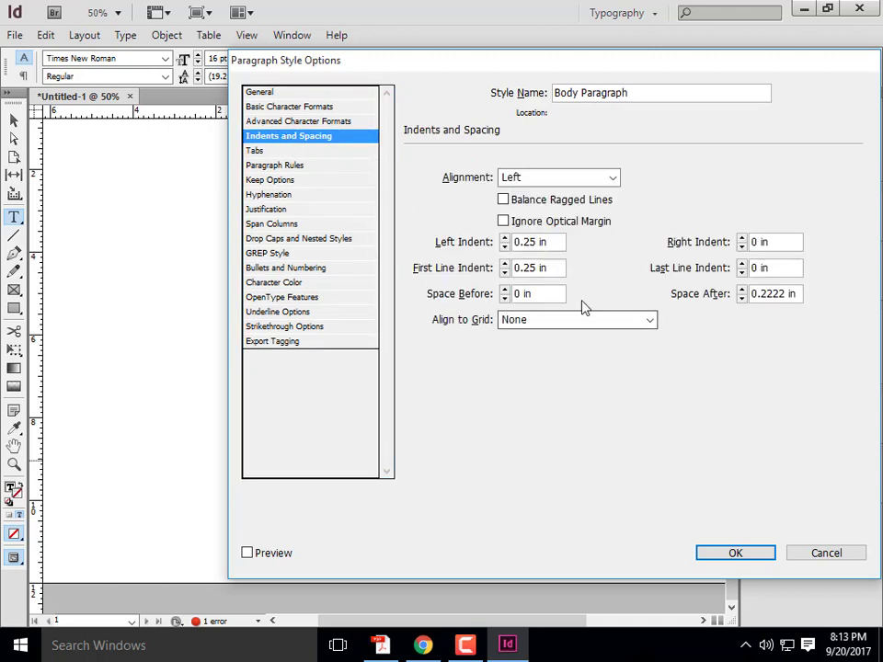
left_click_drag(537, 243, 529, 244)
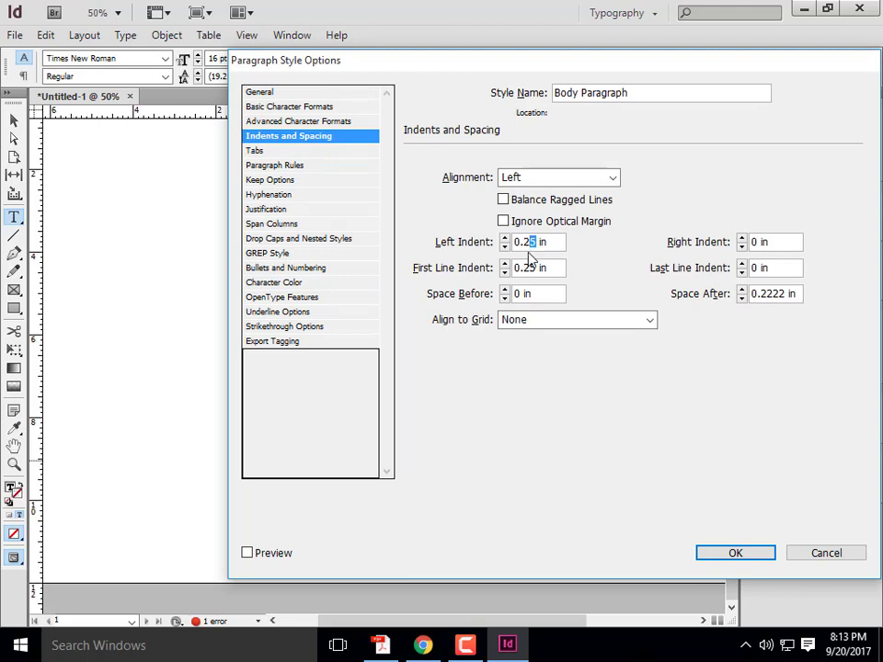
double_click(532, 268)
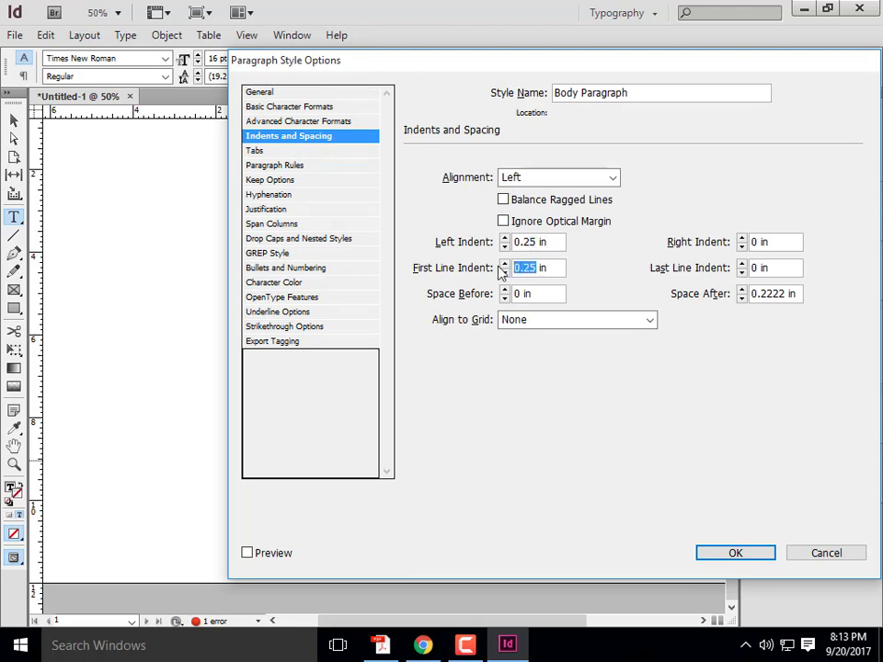
type("0")
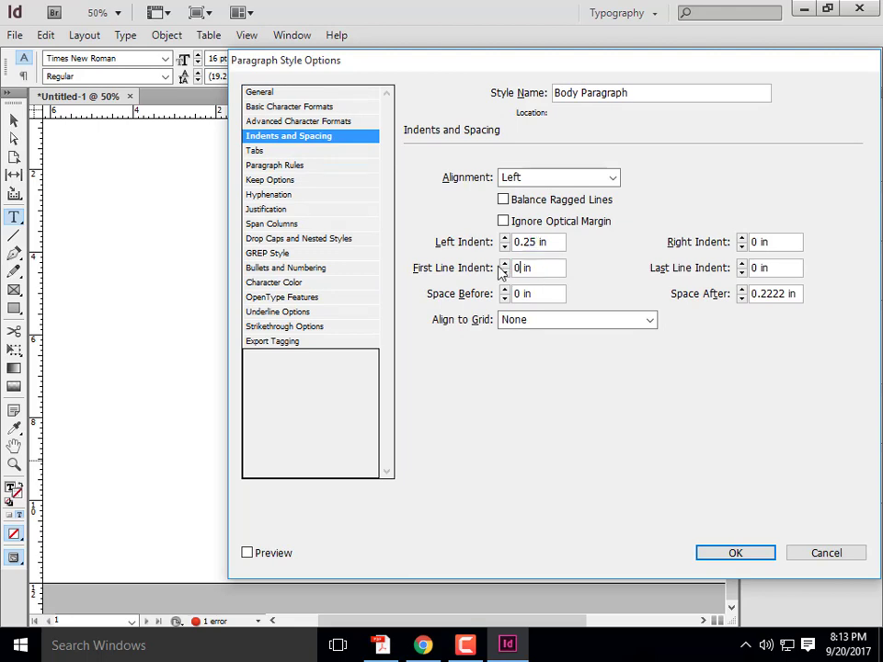
left_click(735, 554)
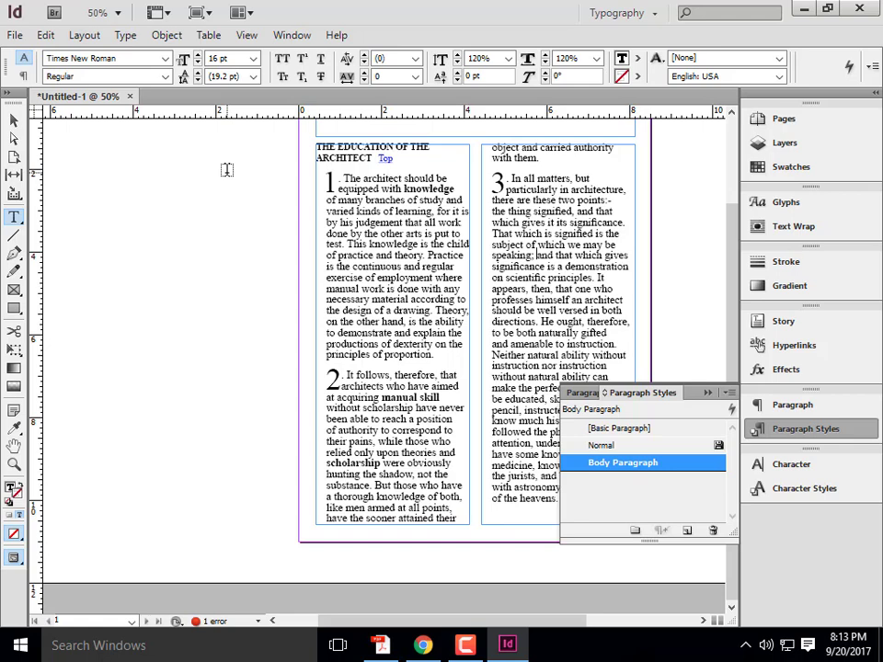
Create a new character style and name it "Bold Text".
scroll(458, 169, "up", 3)
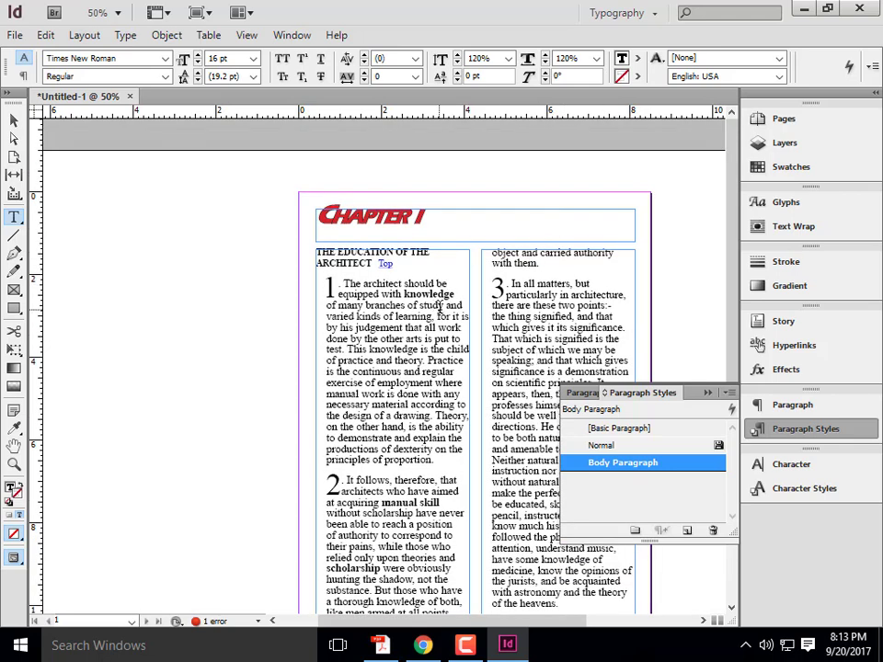
scroll(458, 306, "up", 2)
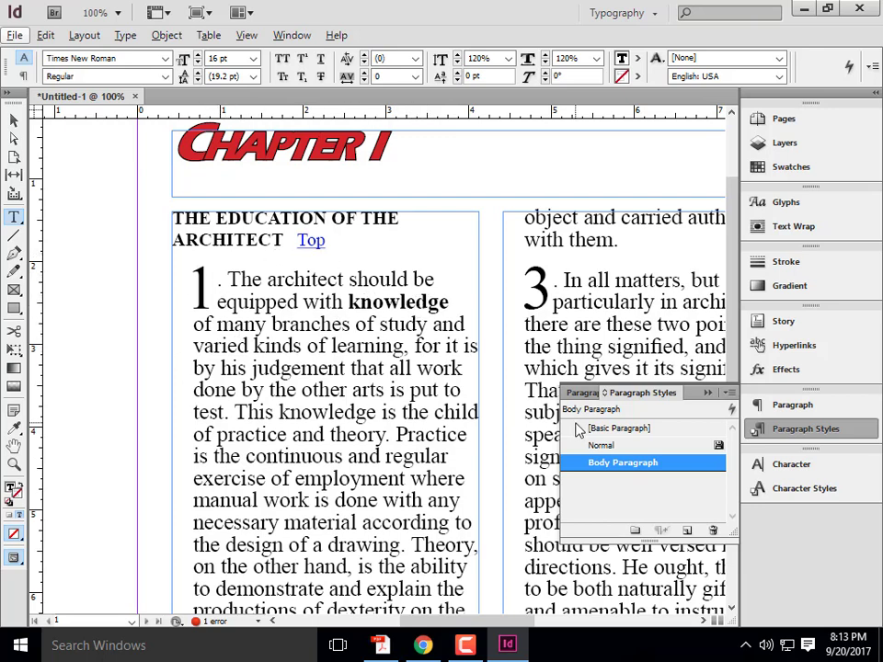
left_click(802, 492)
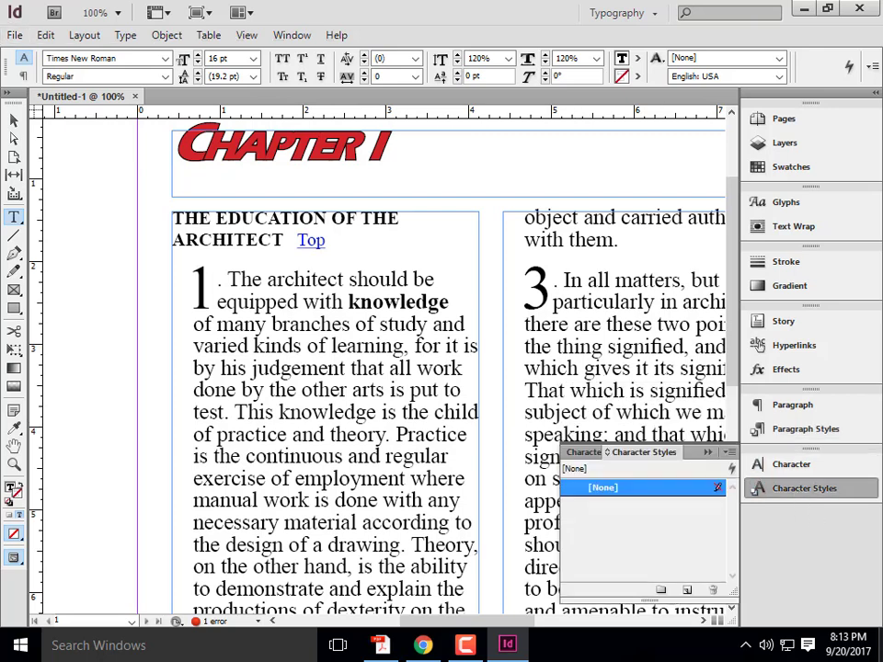
left_click(687, 590)
double_click(633, 505)
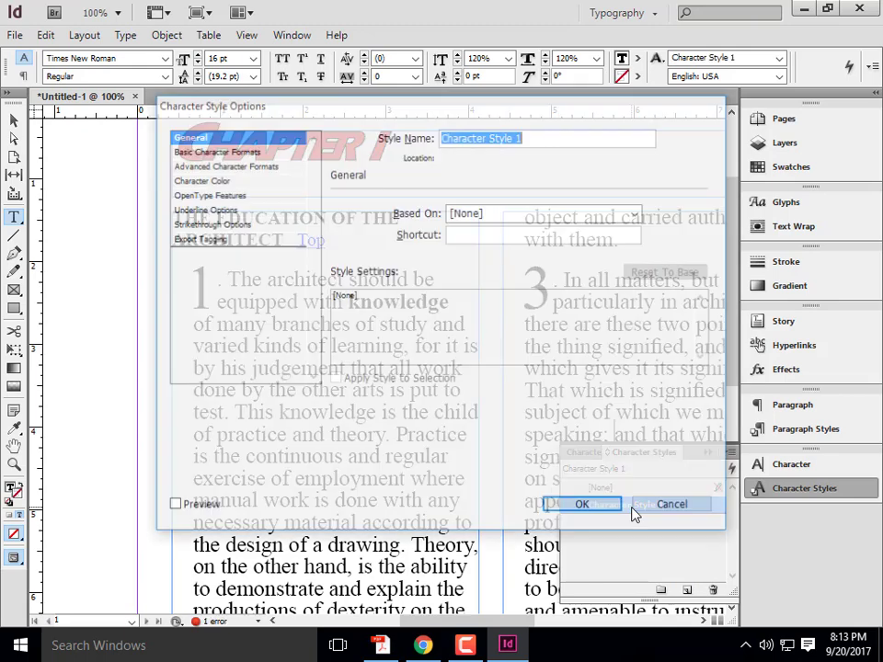
left_click_drag(538, 140, 445, 140)
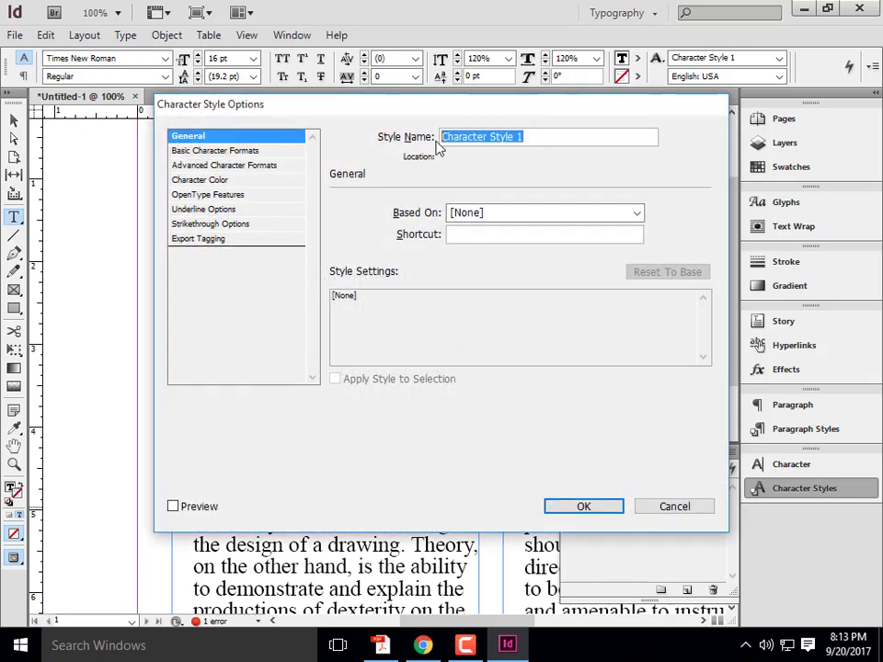
type("Bold ")
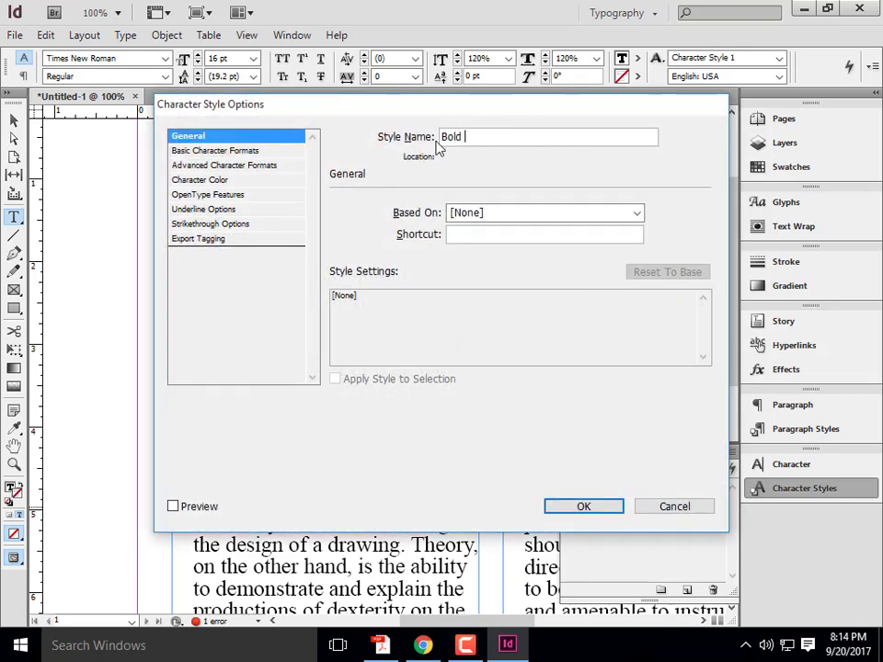
type("Text")
Set the Bold Text character style's font to Britannic Bold, Regular, at a size of 18 pt.
left_click(254, 152)
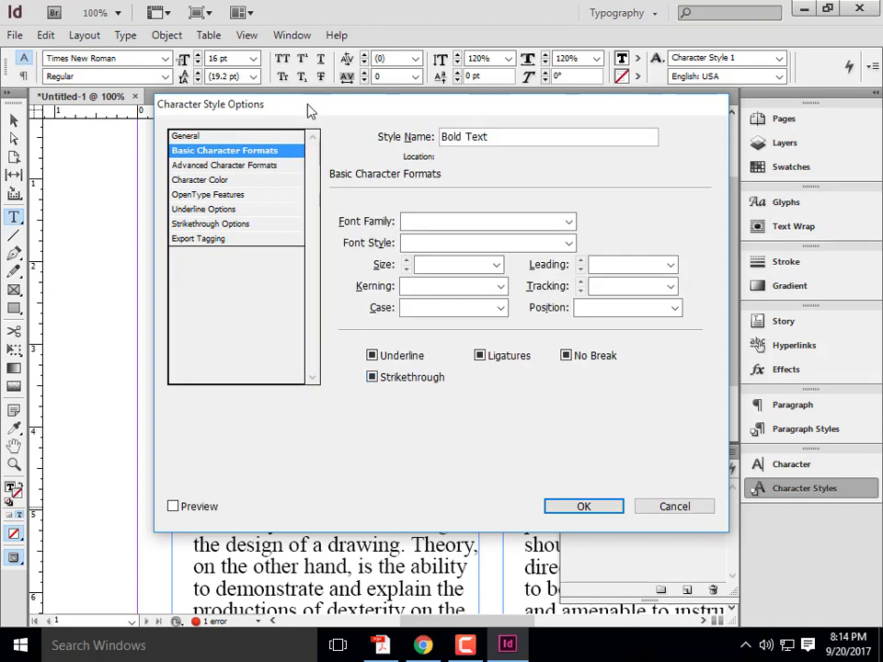
left_click_drag(310, 111, 491, 135)
left_click(750, 246)
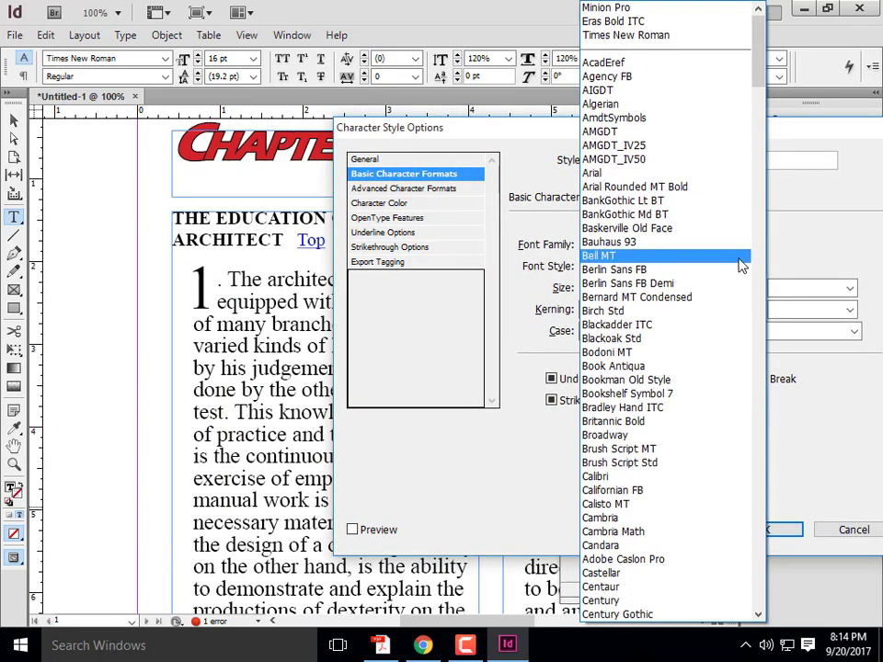
left_click(701, 422)
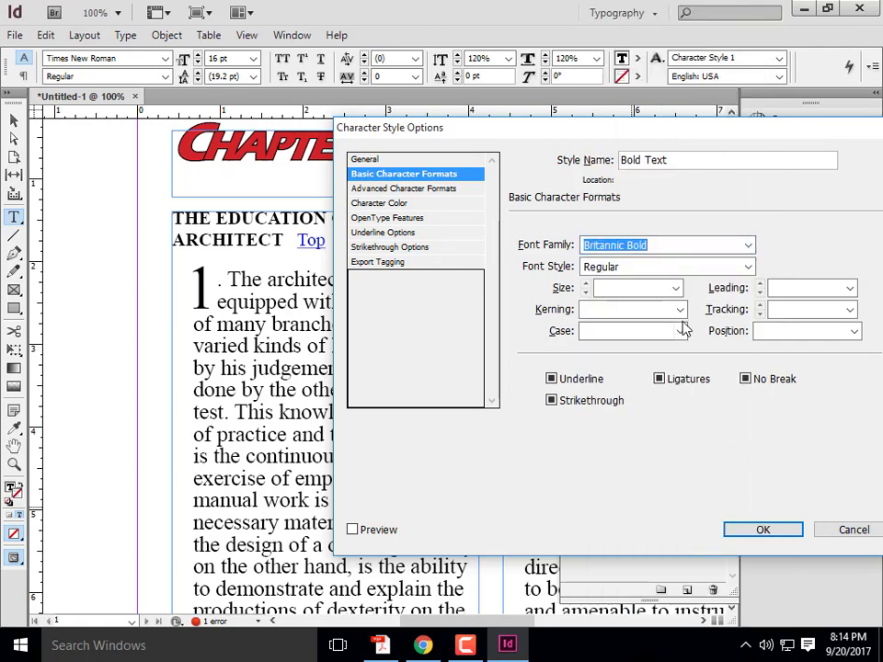
left_click(746, 269)
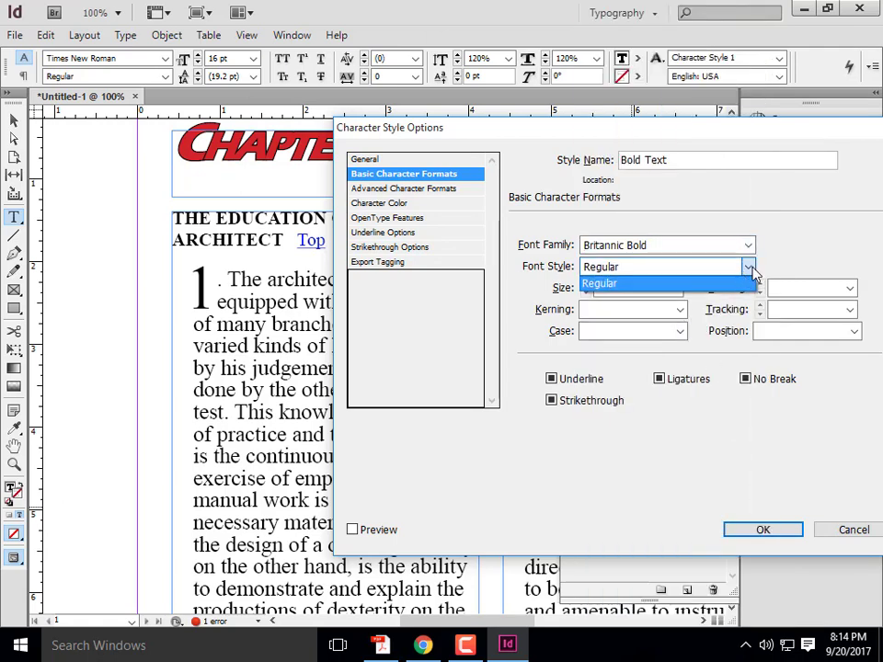
left_click(774, 243)
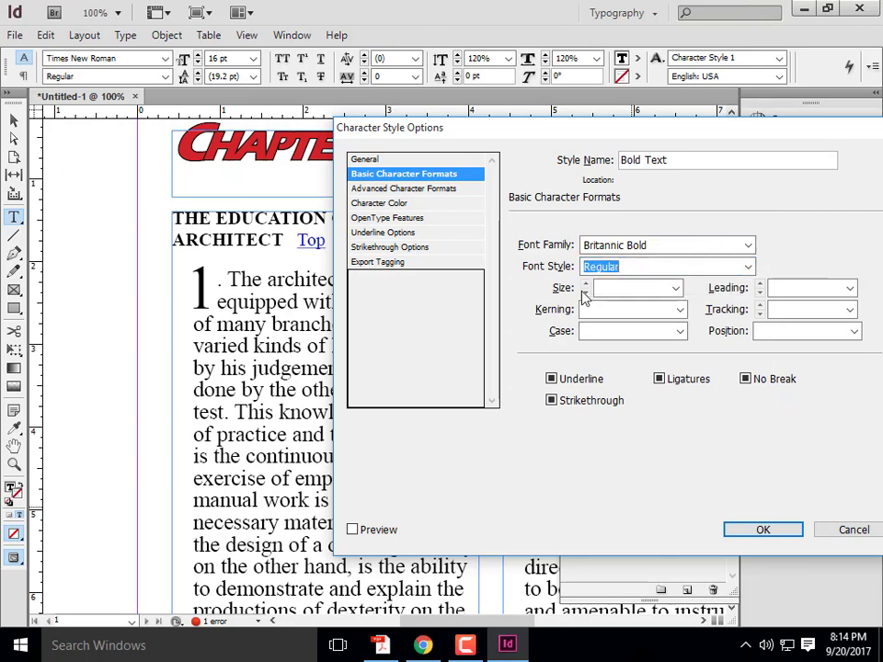
left_click(676, 288)
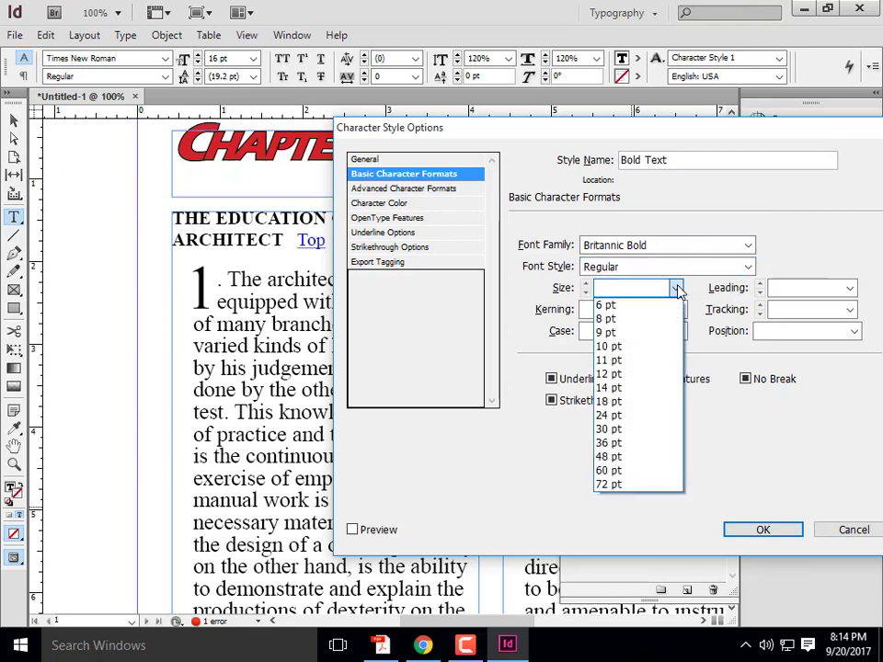
left_click(621, 401)
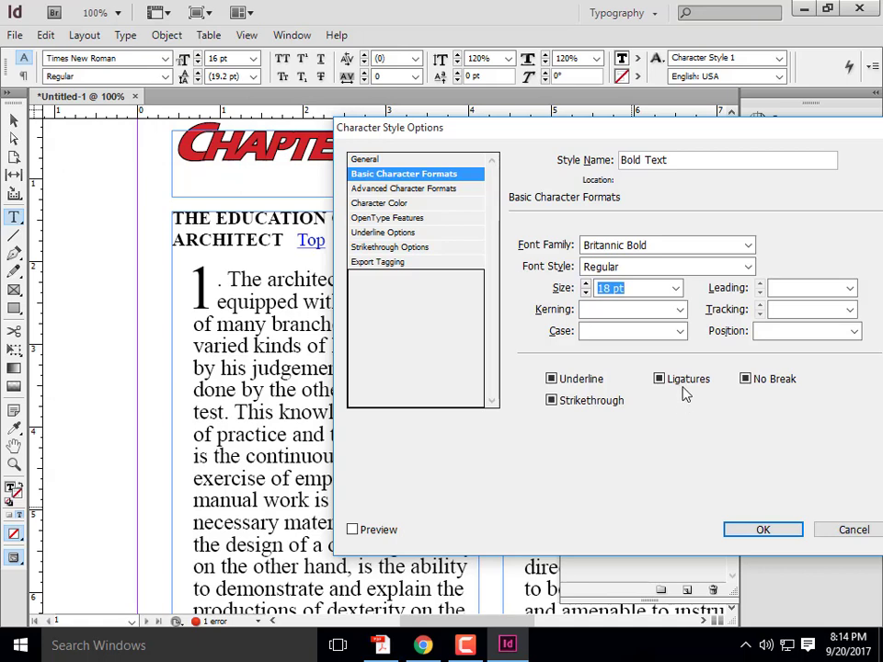
left_click(681, 311)
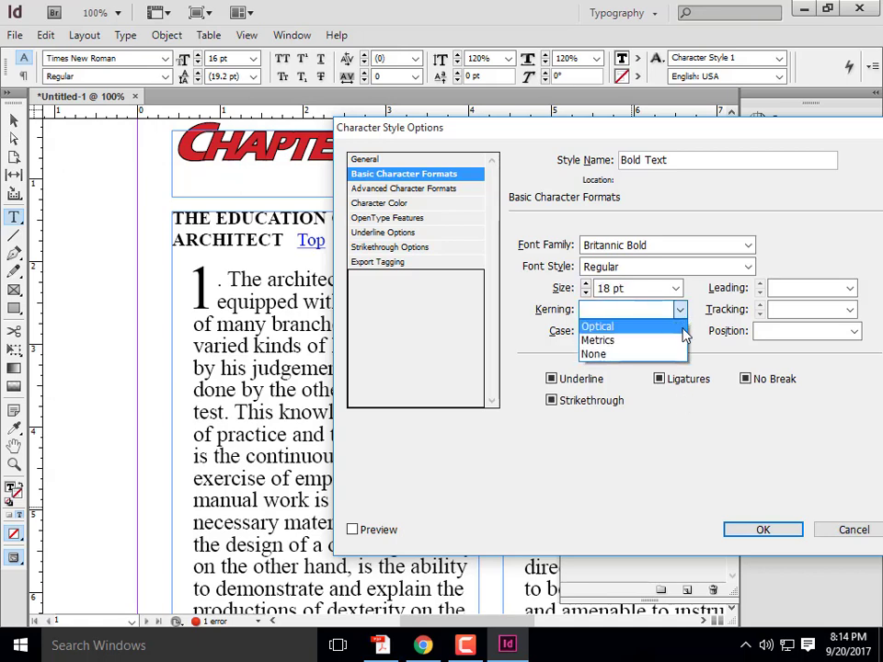
left_click(703, 342)
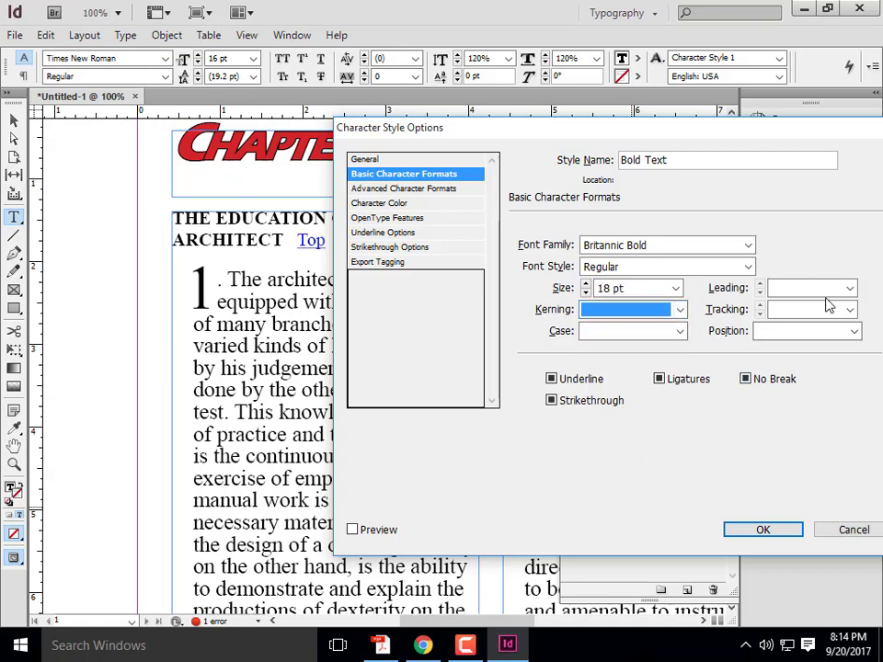
Set the Bold Text style's character color to C=15 M=100 Y=100 K=0, turn on its underline and save the style.
left_click(459, 188)
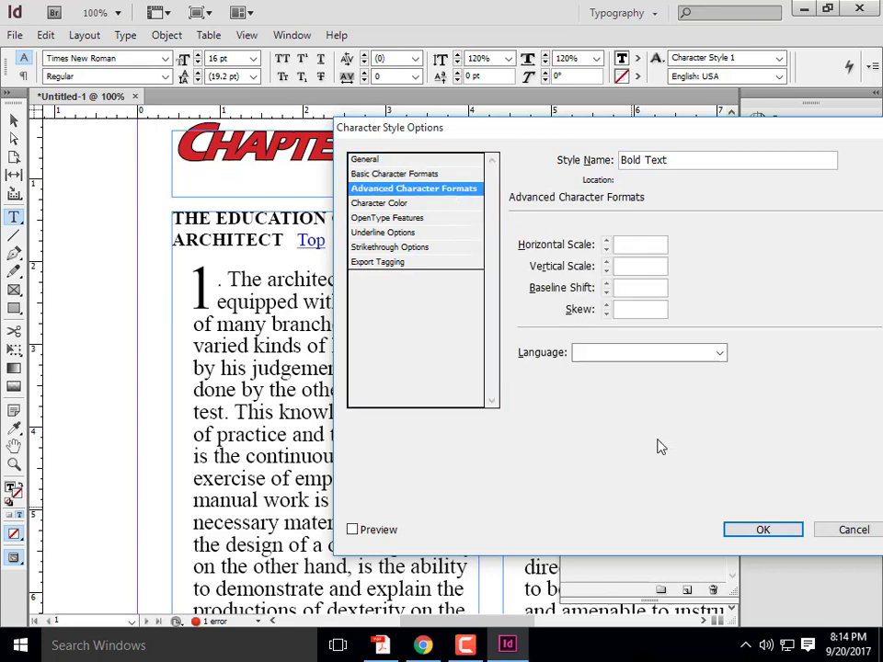
left_click(417, 203)
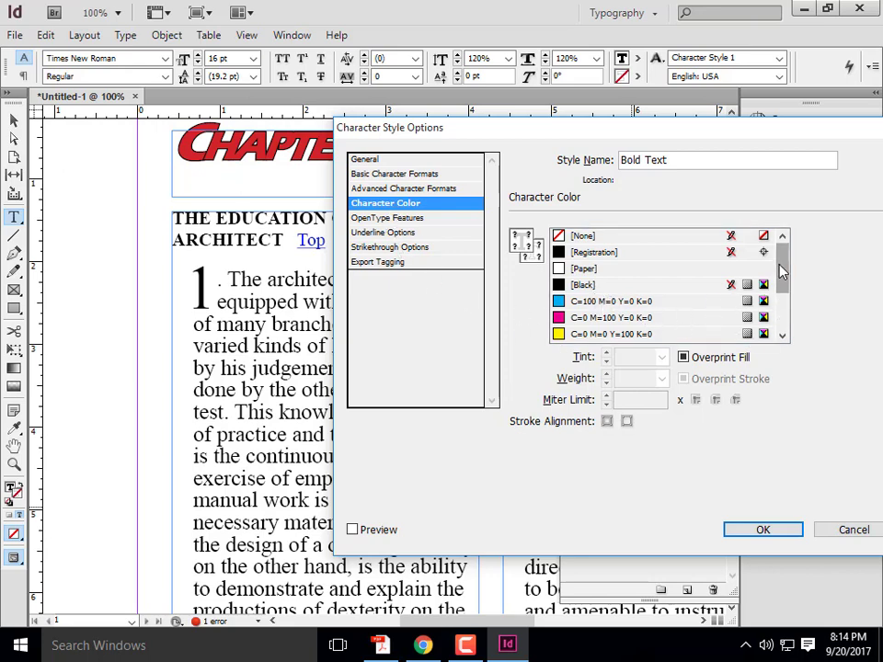
left_click_drag(781, 270, 784, 289)
left_click(593, 318)
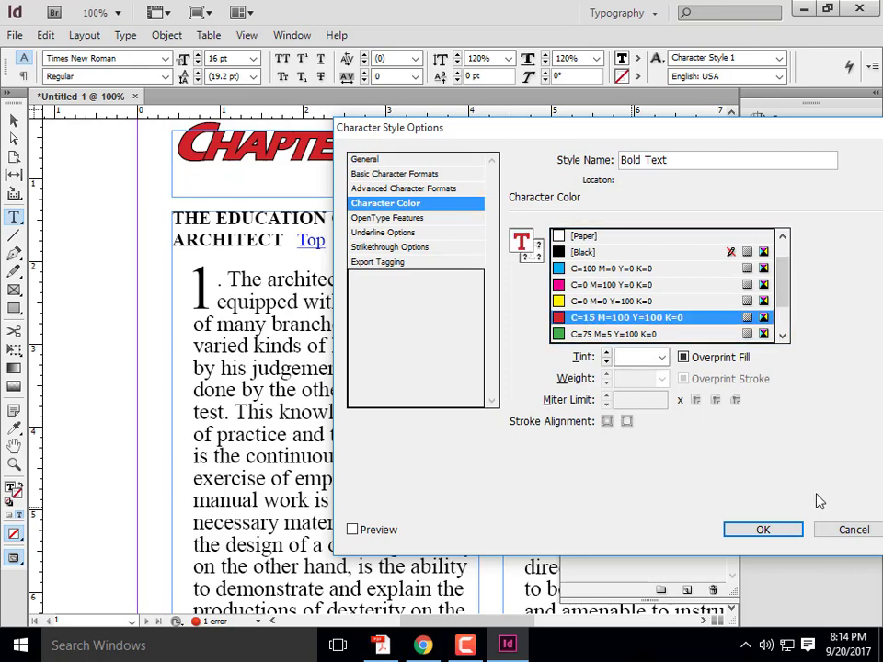
left_click(412, 219)
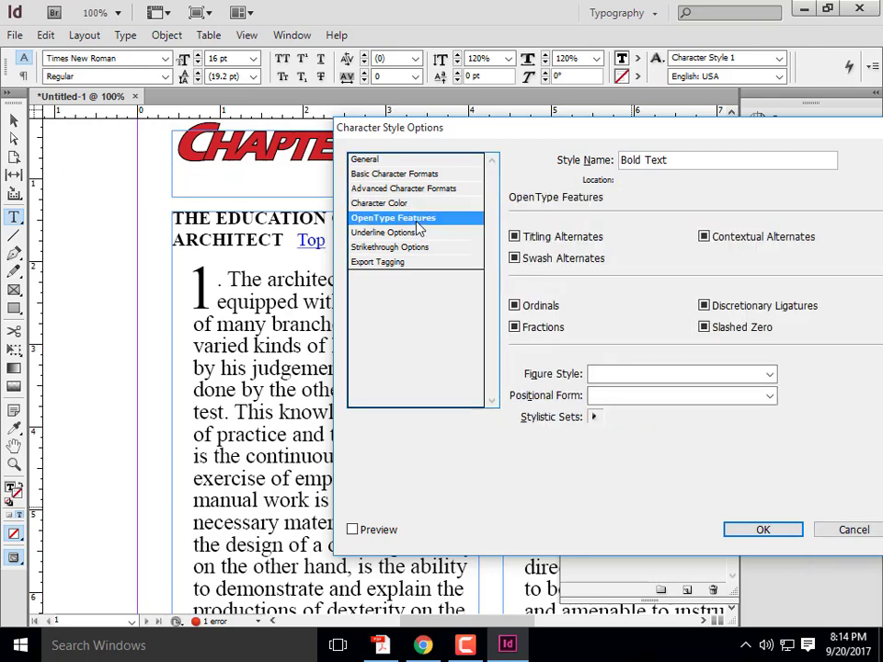
left_click(419, 234)
left_click(524, 254)
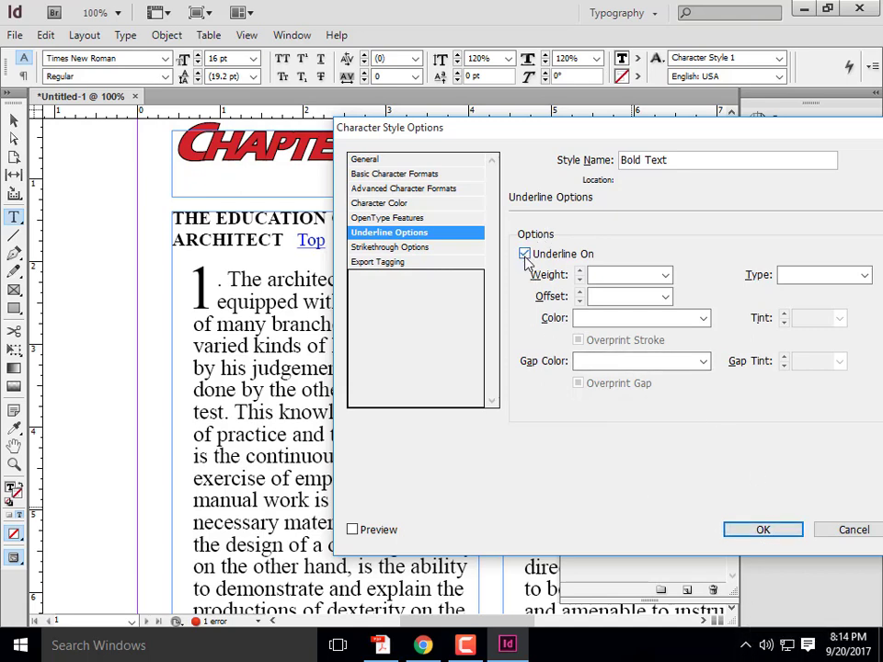
left_click(755, 531)
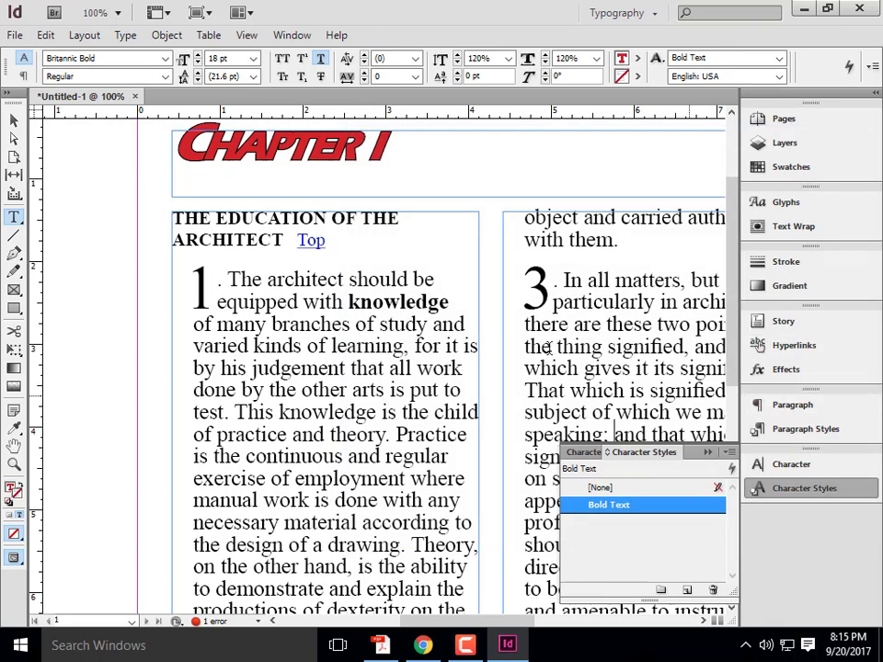
Apply the Bold Text character style to the word "knowledge" in paragraph 1.
left_click_drag(448, 301, 349, 304)
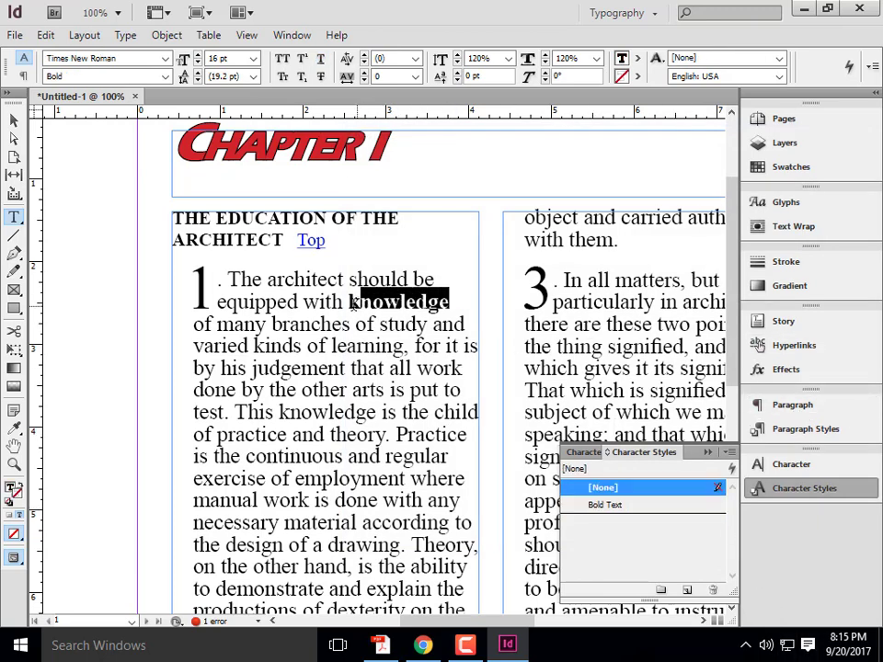
left_click(604, 505)
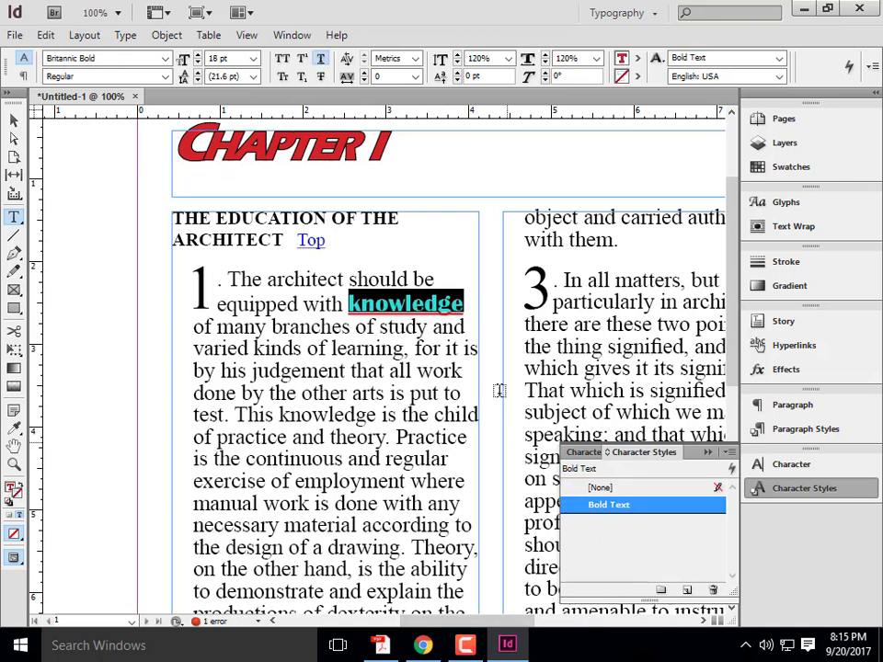
left_click(465, 313)
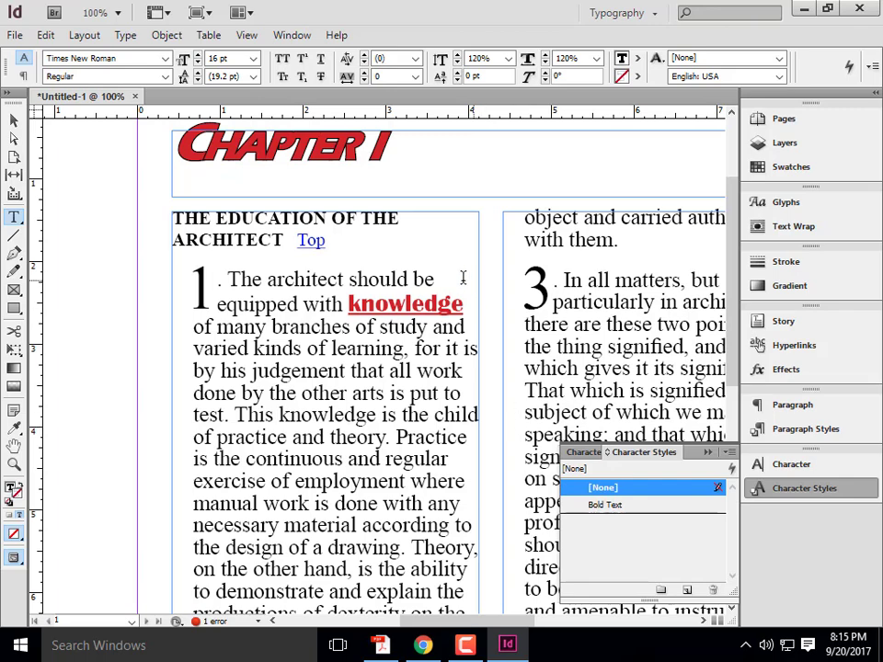
Apply the Bold Text character style to "manual skill" and "scholarship" in paragraph 2.
scroll(371, 259, "down", 4)
scroll(410, 393, "up", 3)
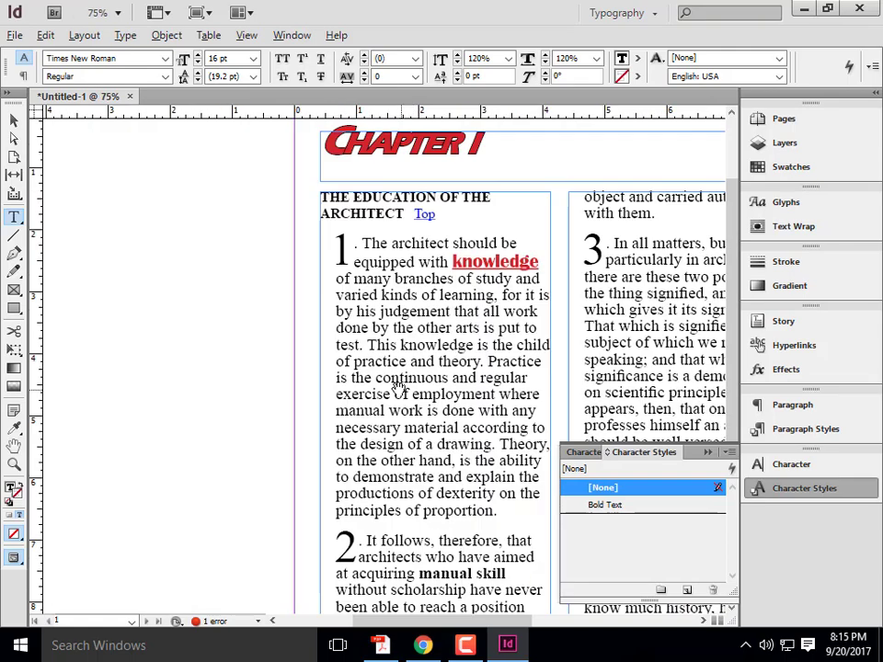
scroll(398, 388, "down", 3)
left_click_drag(510, 448, 418, 449)
left_click(644, 506)
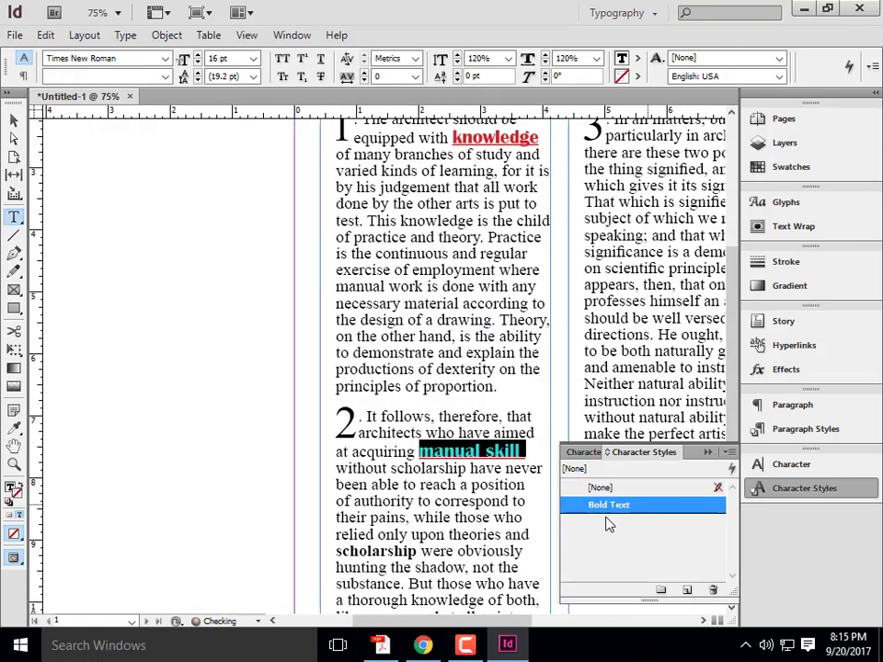
left_click(419, 549)
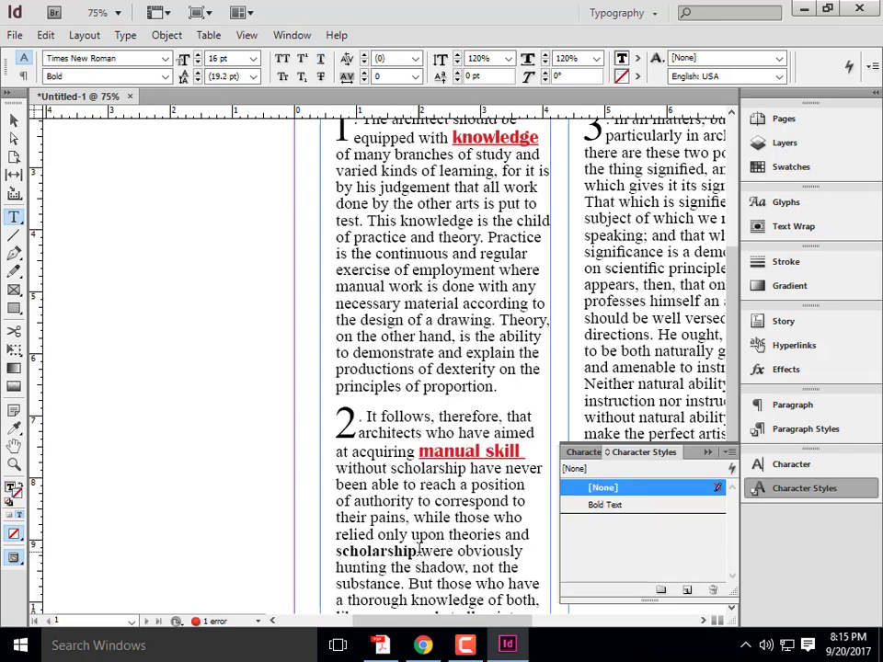
left_click_drag(418, 549, 336, 552)
left_click(591, 505)
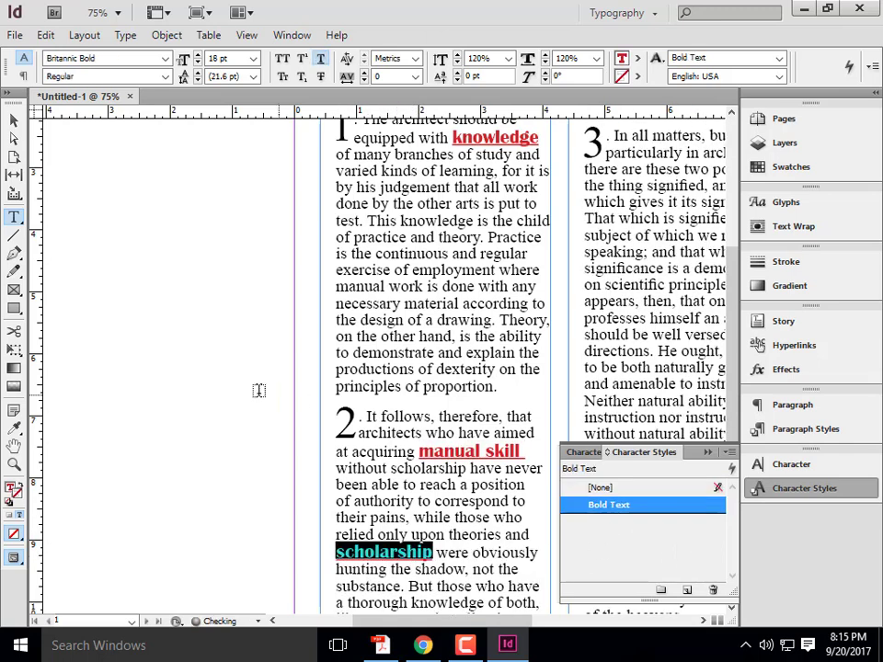
left_click(464, 417)
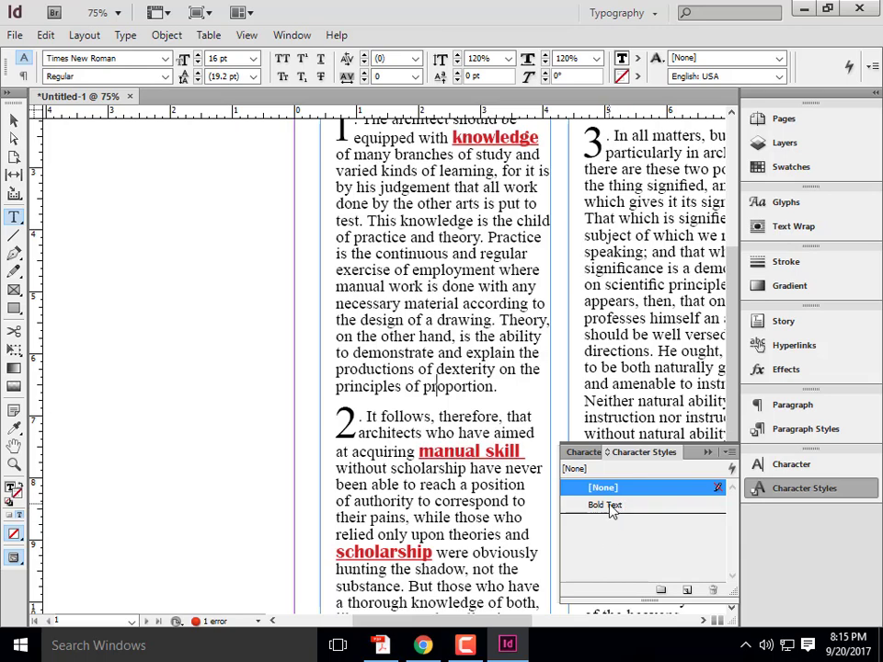
Change the Bold Text style's character color to [Black] and save the style.
double_click(612, 511)
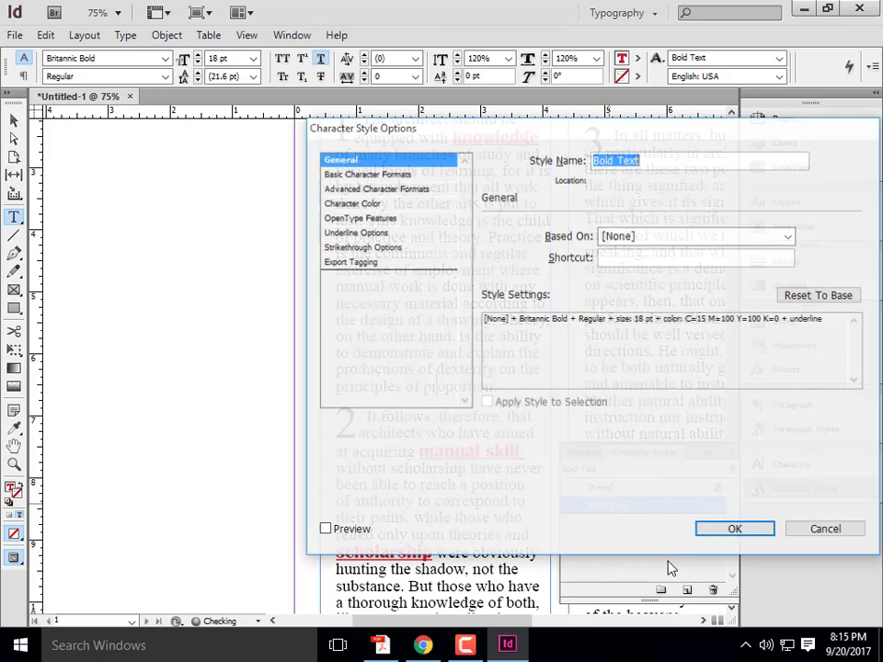
left_click(357, 202)
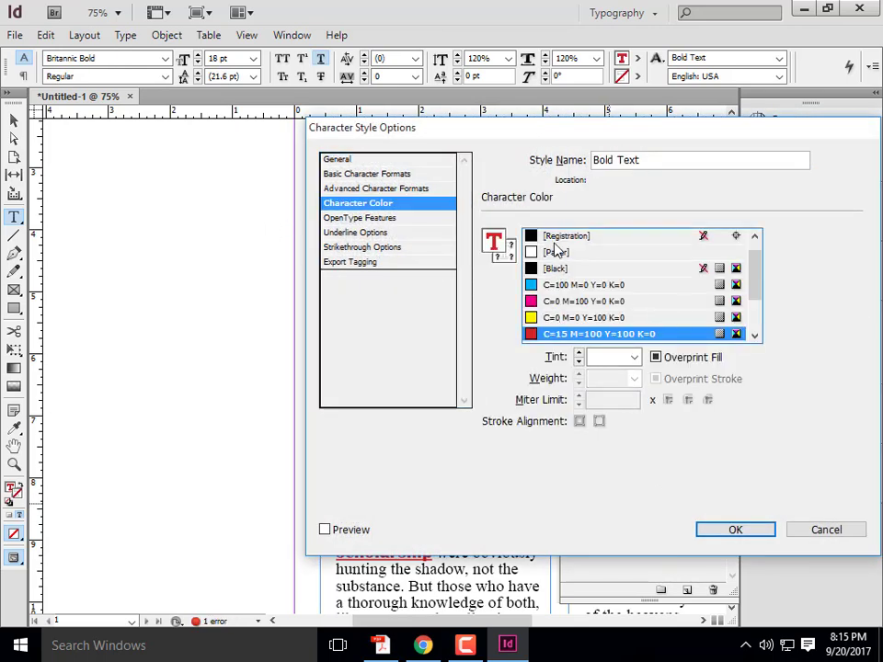
left_click(557, 268)
left_click(735, 530)
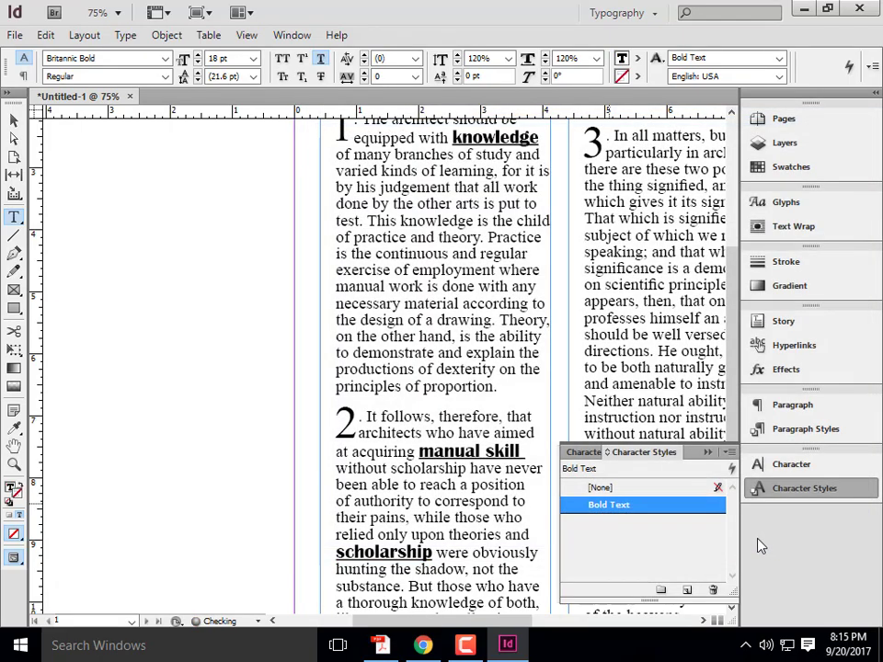
left_click(377, 361)
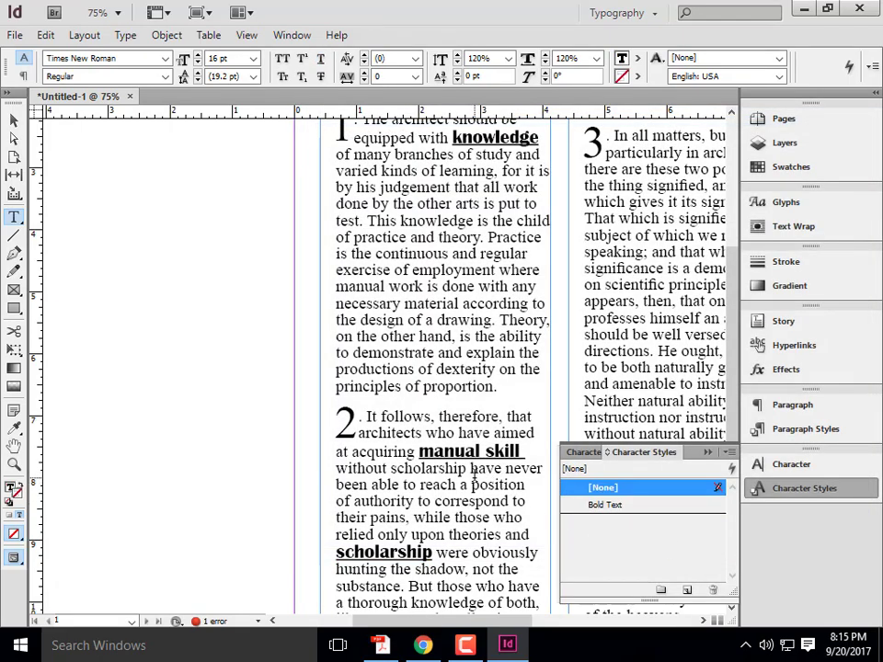
key("ctrl+minus")
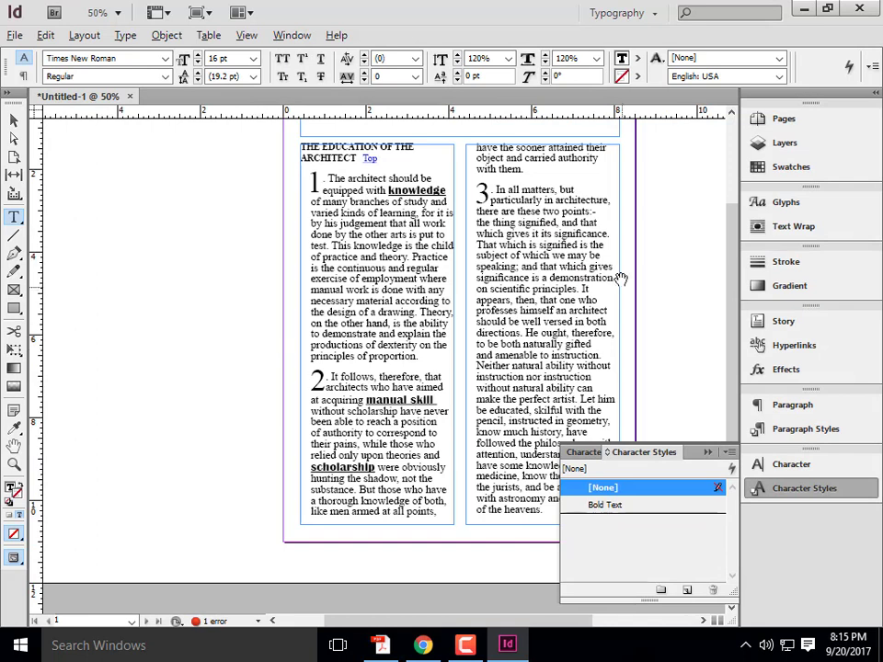
scroll(434, 233, "up", 1)
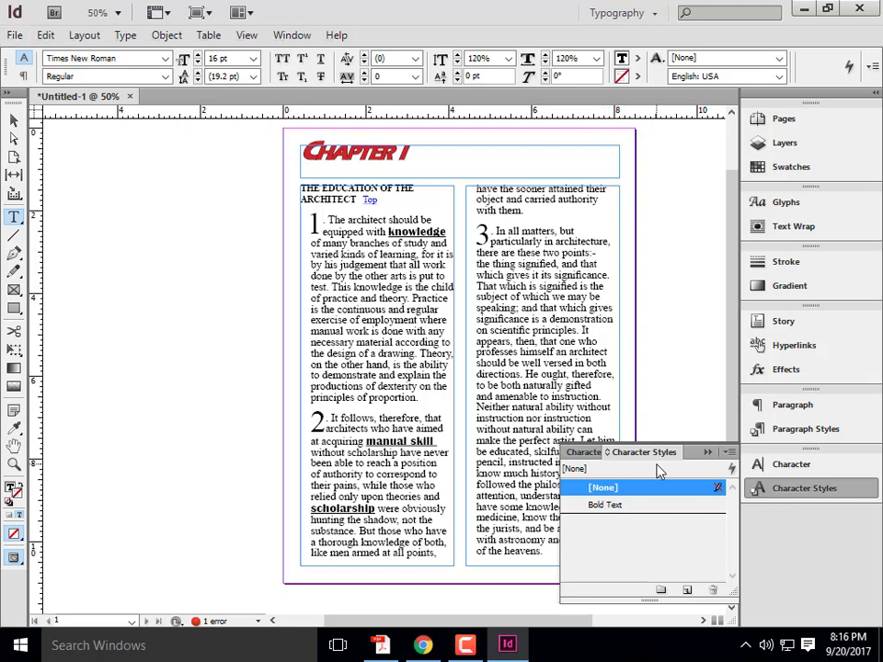
left_click(706, 453)
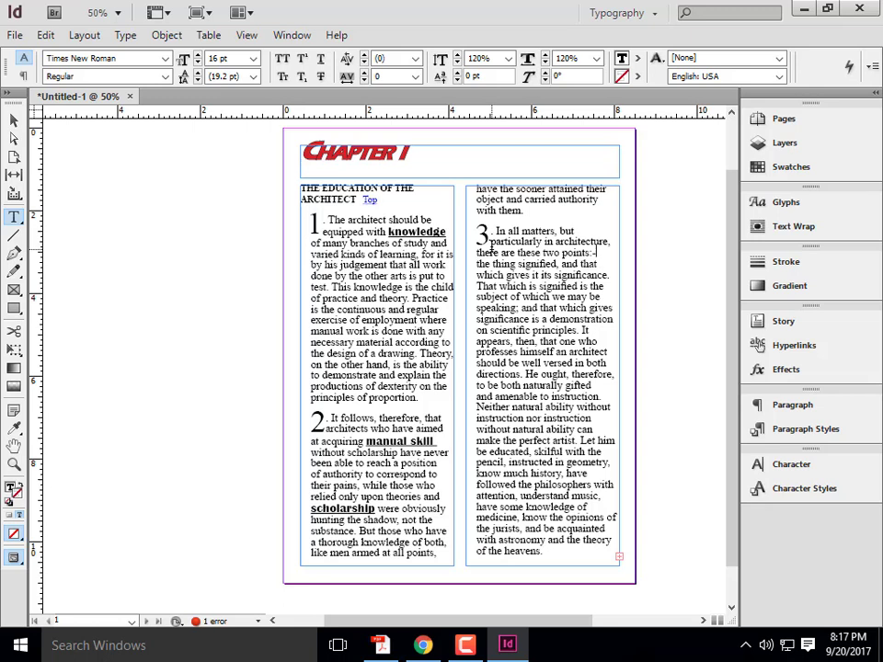
Start a PDF export with the [High Quality Print] preset and choose the Week 6B- Content folder on the SAMSUNG (E:) drive.
left_click(16, 36)
mouse_move(118, 285)
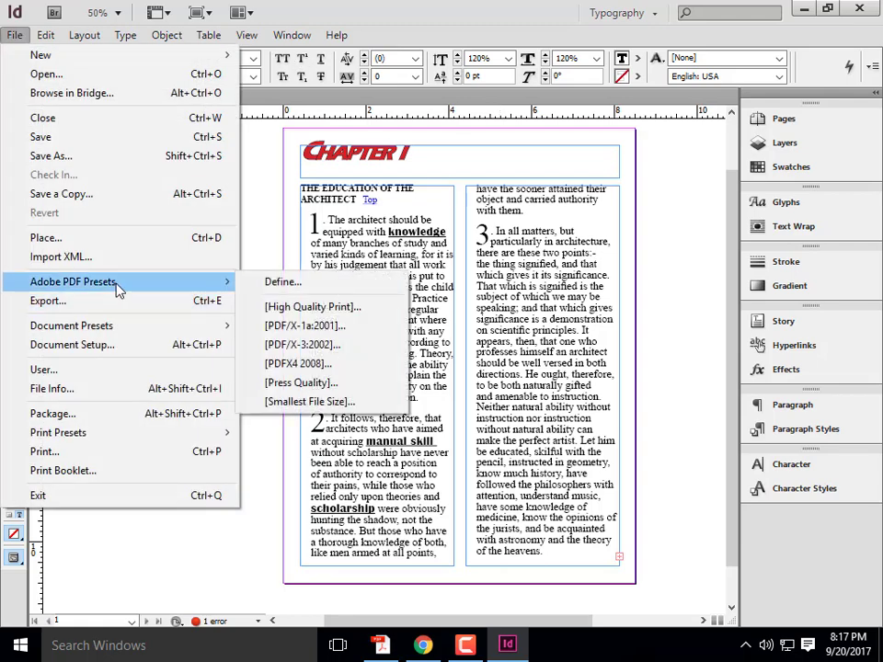
left_click(275, 306)
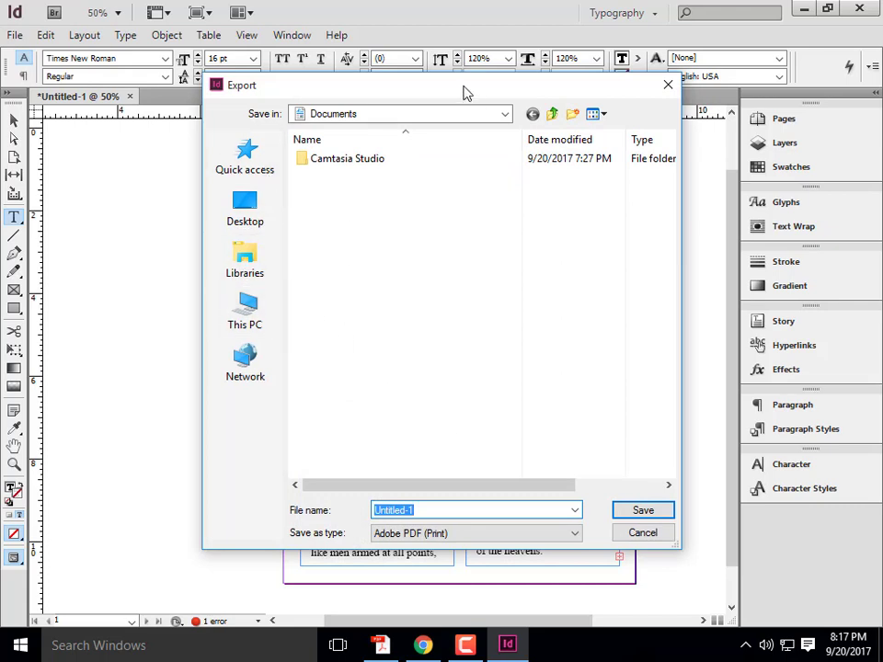
left_click(505, 114)
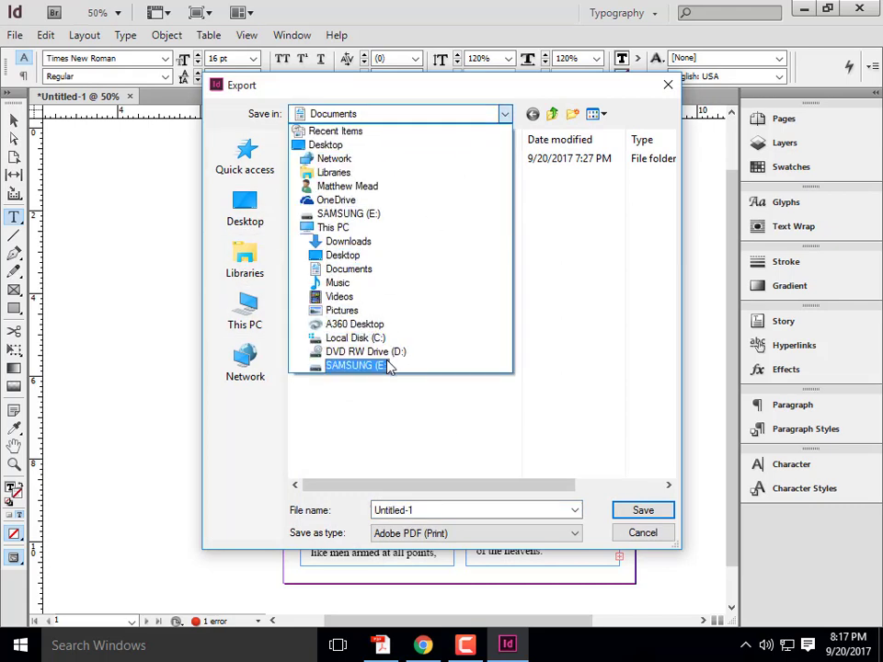
left_click(386, 367)
double_click(404, 223)
double_click(415, 340)
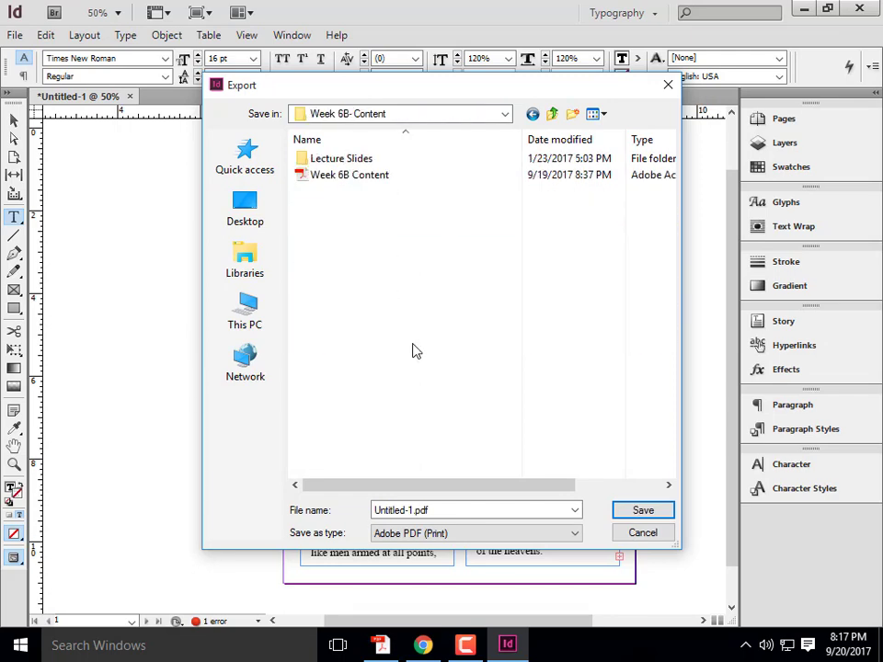
Name the PDF "Exercise 11- Vitruvius" and export all pages with the preset's default settings, despite the overset text.
left_click(458, 511)
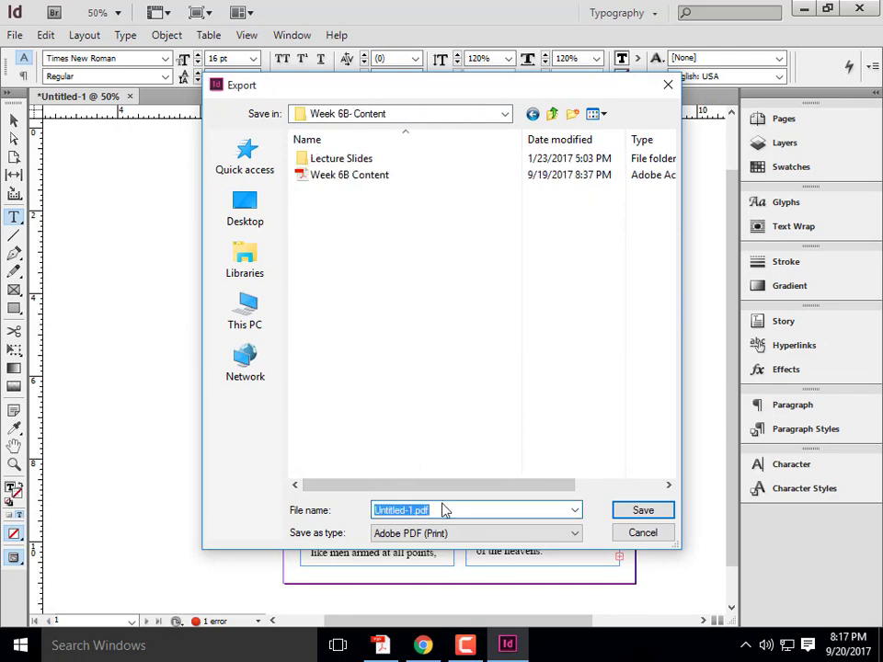
type("Exercise 11")
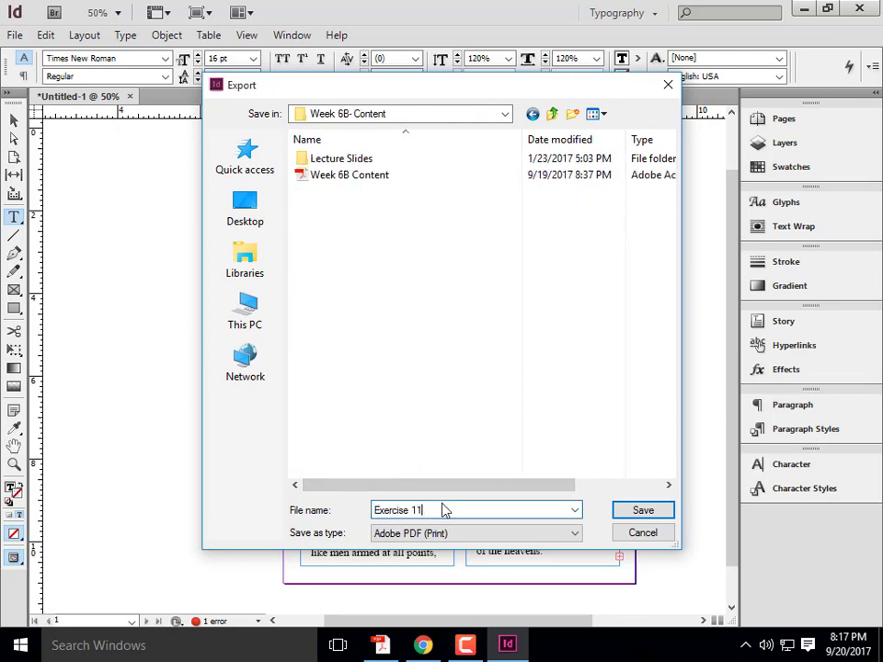
type("- Virt")
key("BackSpace")
type("truvius")
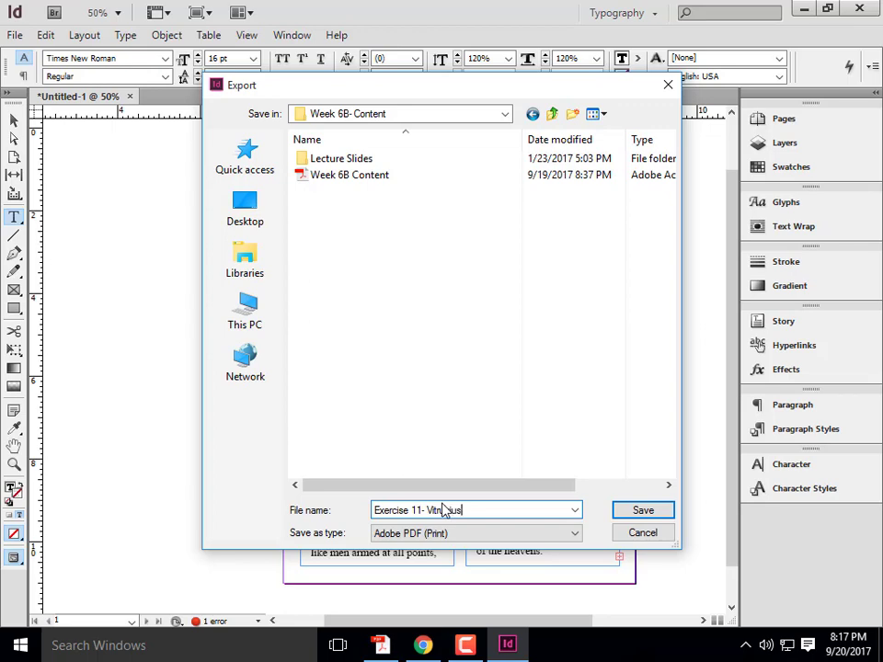
left_click(651, 516)
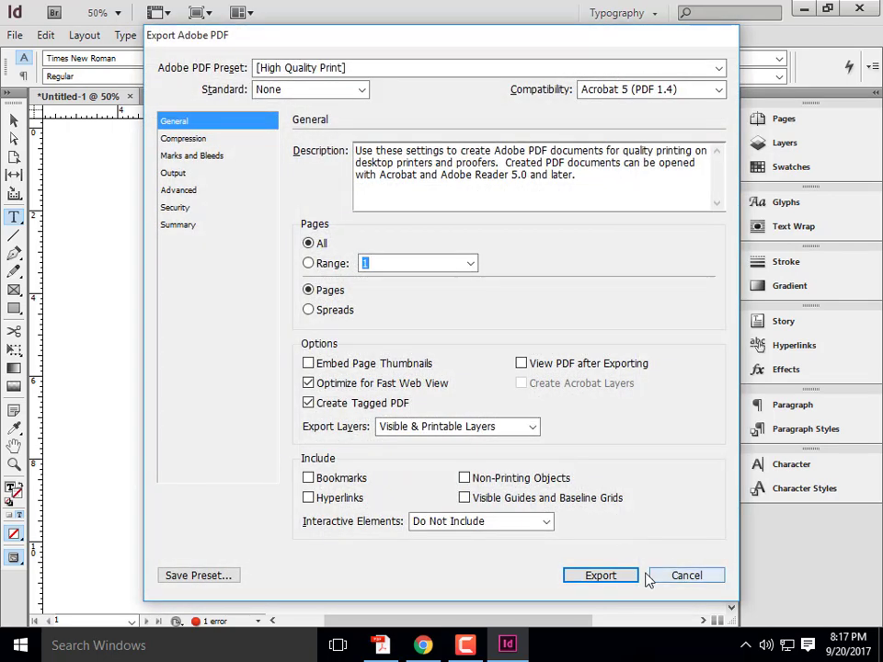
left_click(601, 575)
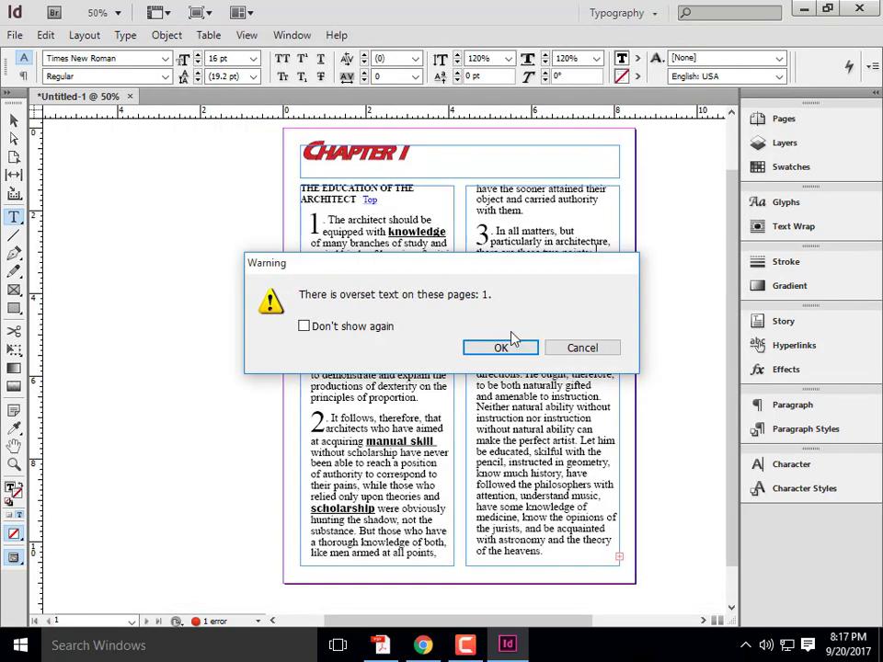
left_click(503, 348)
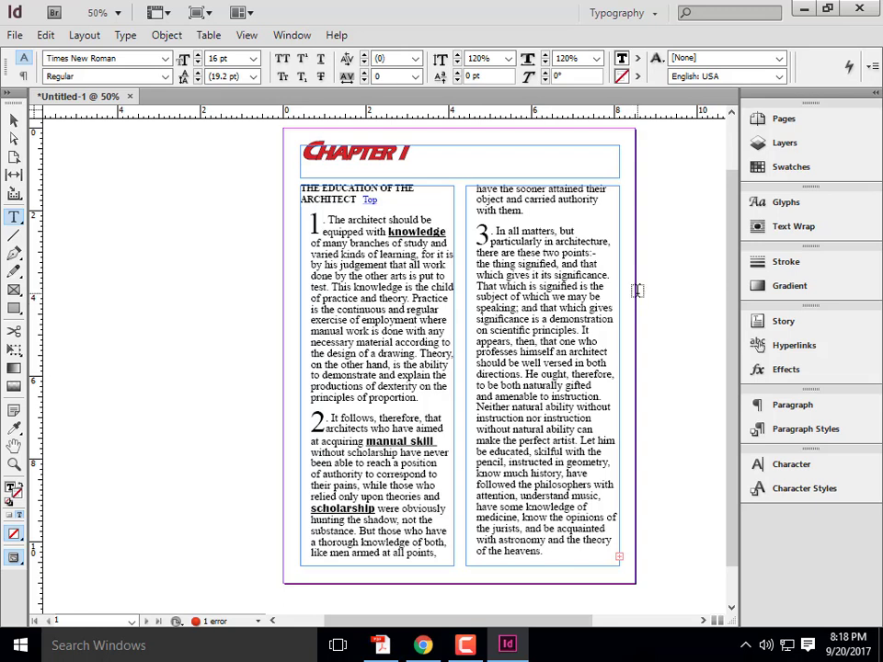
left_click(805, 13)
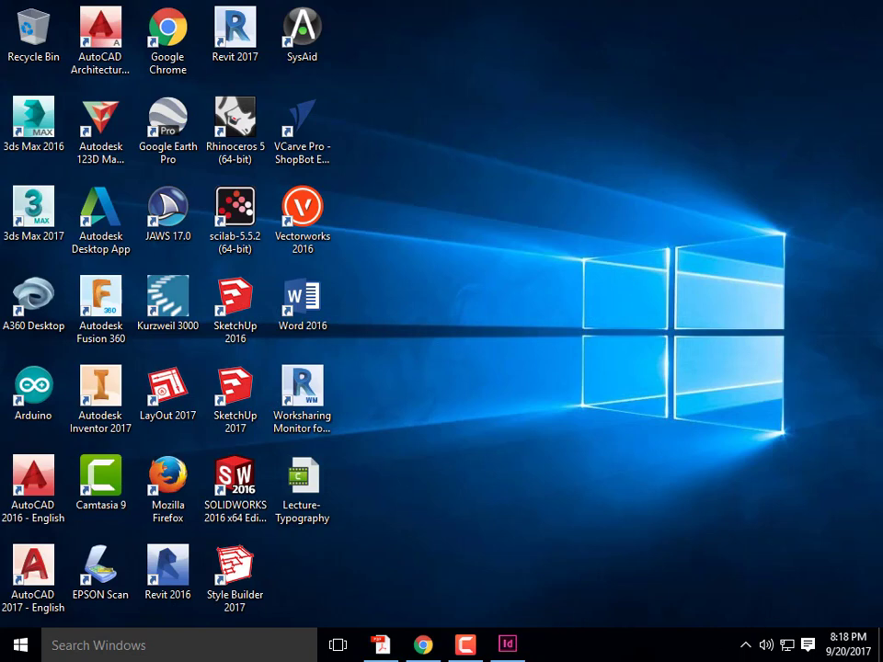
left_click(462, 646)
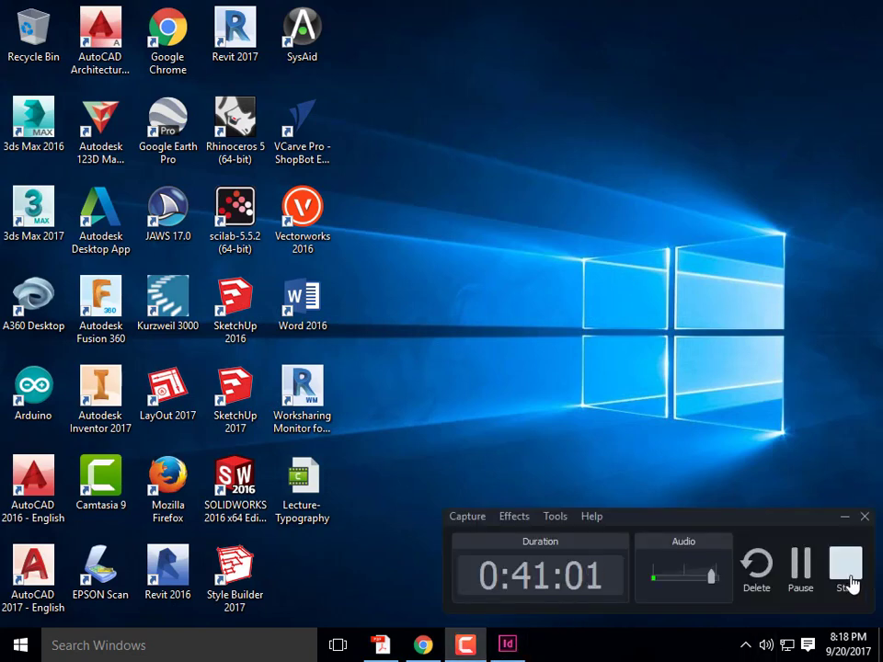